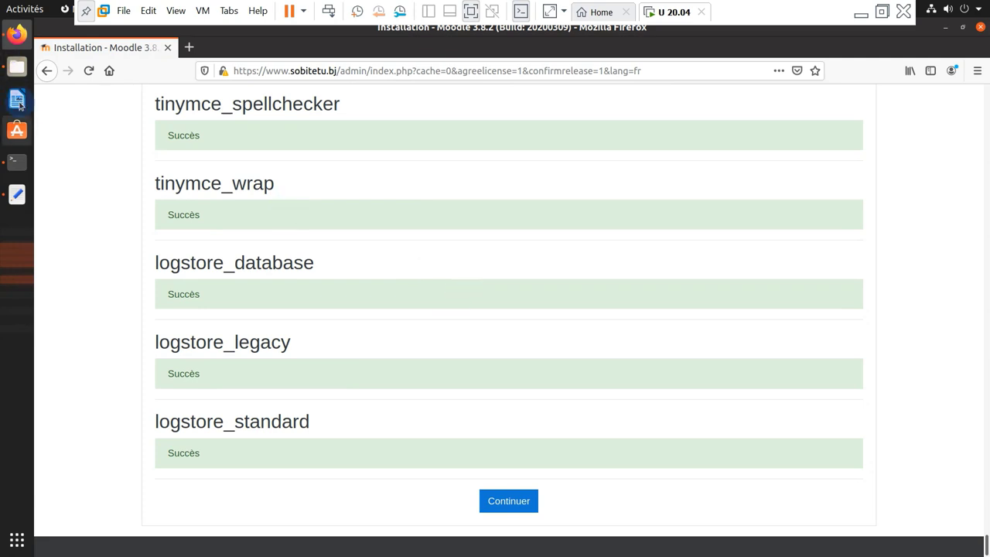
Review the ldap-utils install command in the installation notes
left_click(17, 161)
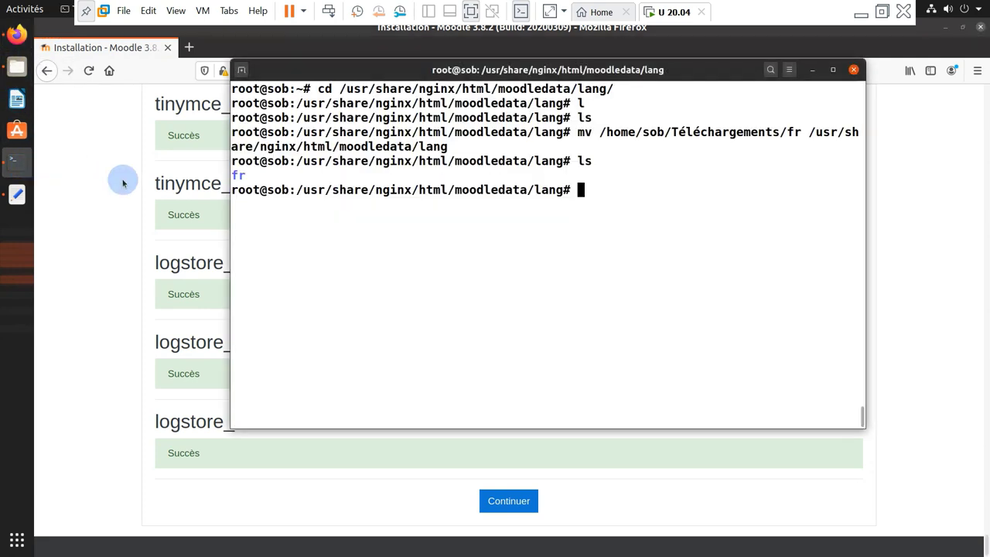
left_click(13, 199)
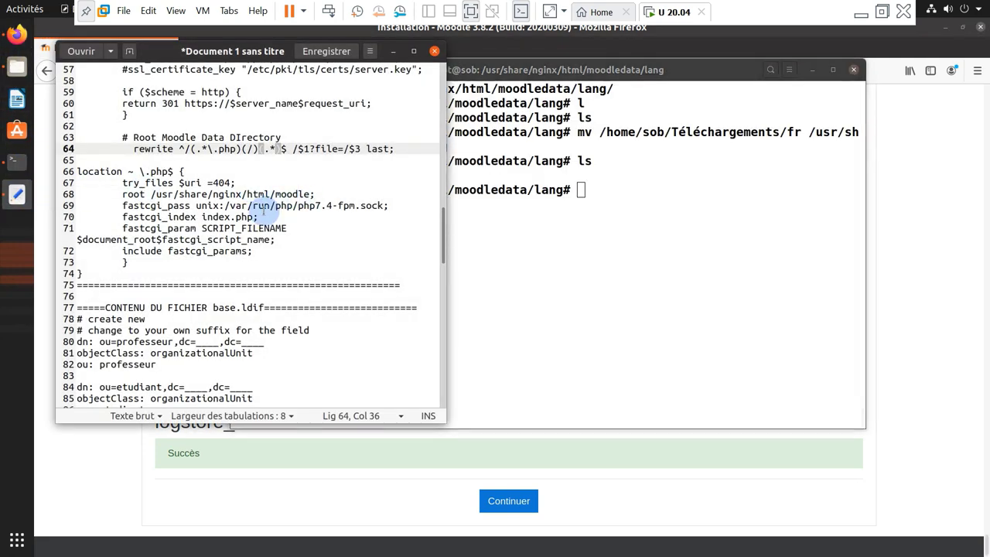
scroll(248, 232, "up", 10)
scroll(230, 245, "up", 10)
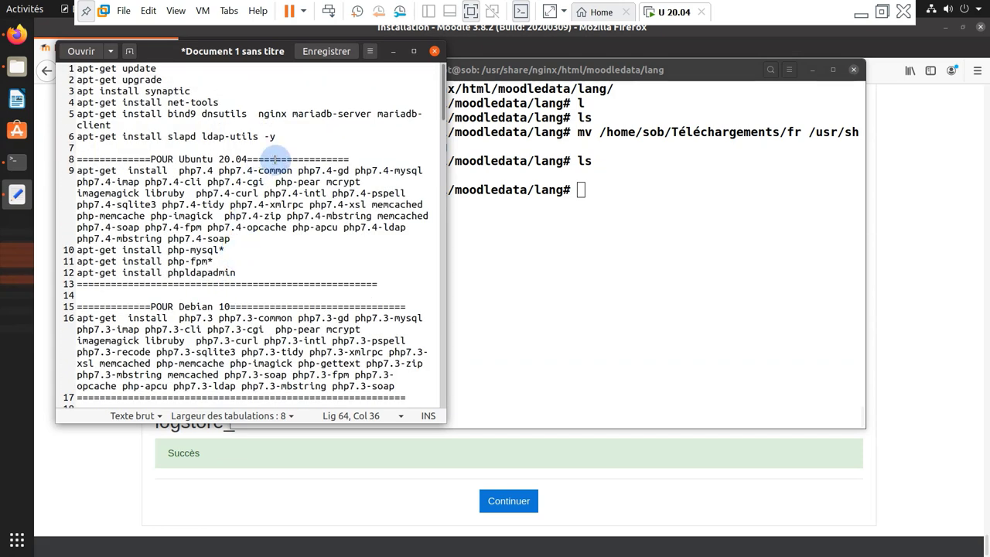
left_click_drag(277, 136, 77, 136)
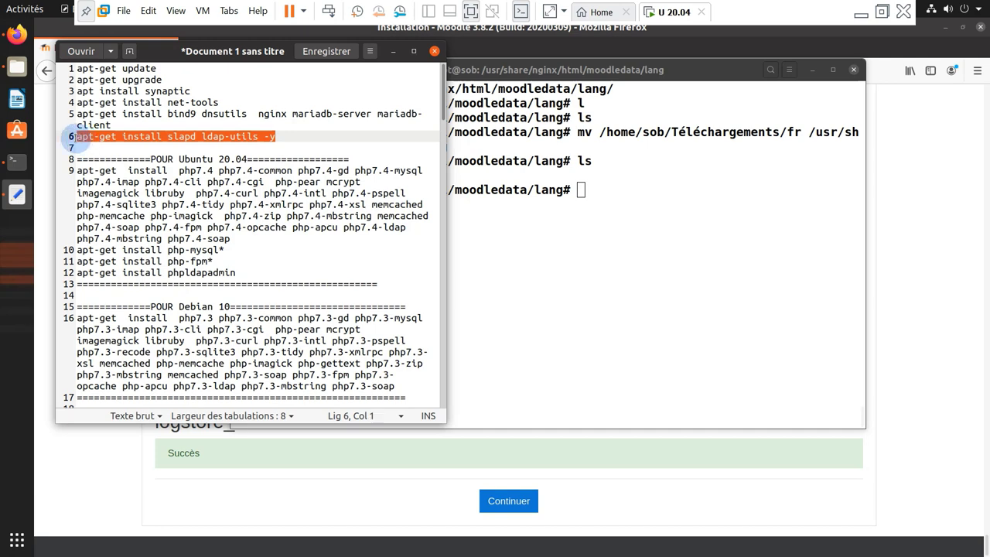
left_click(391, 51)
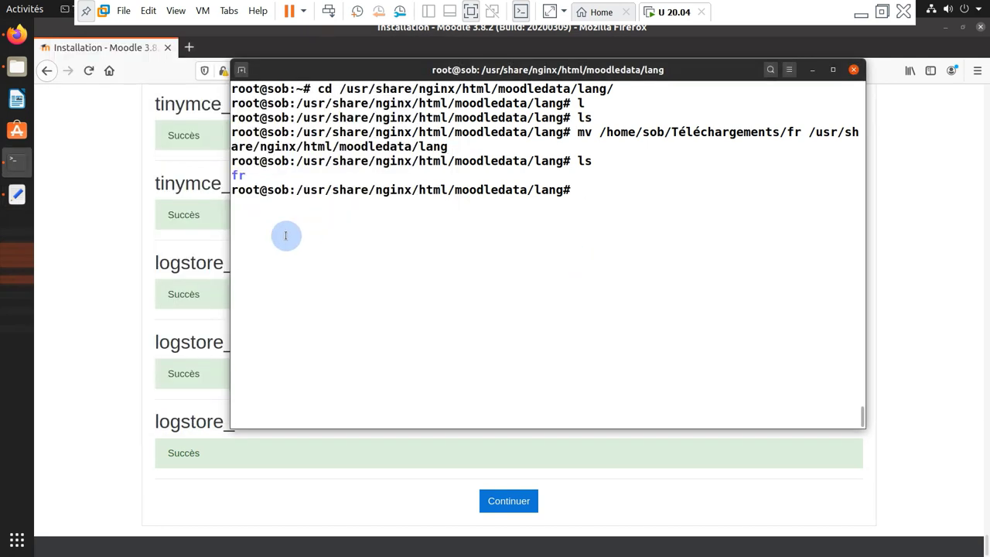
Run cd, clear the screen and run slapcat to check the dc=nodomain base suffix
type("c")
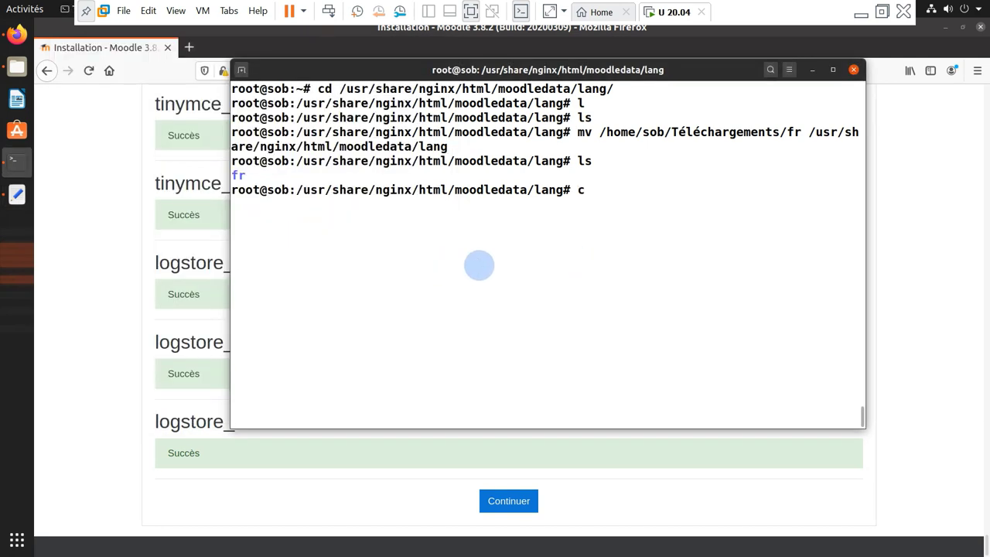
type("d")
key("Return")
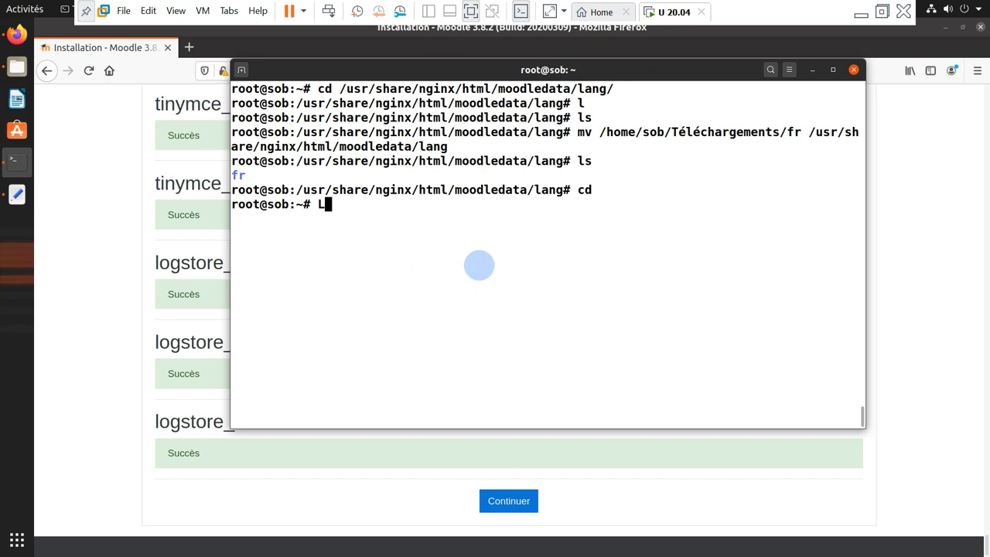
key("ctrl+l")
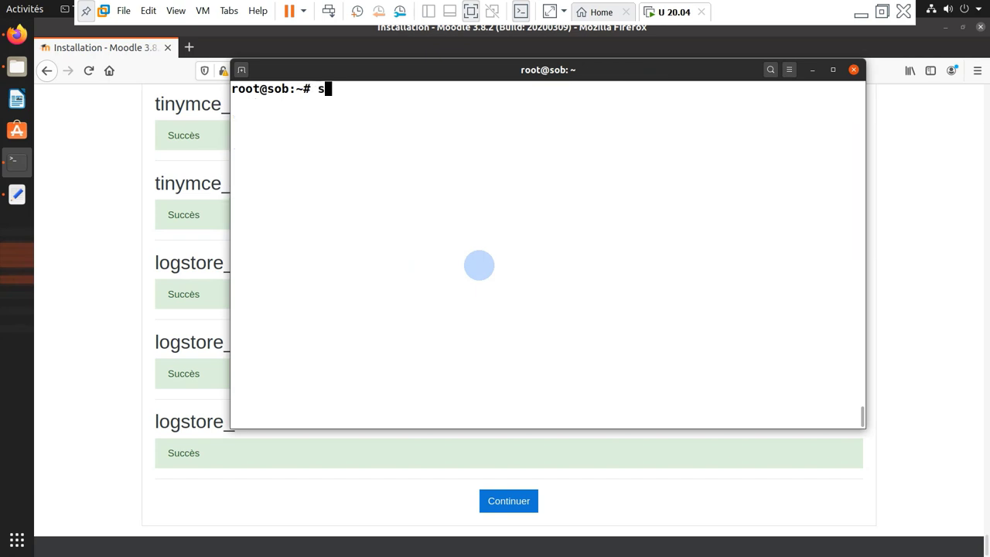
type("slapcat")
key("Return")
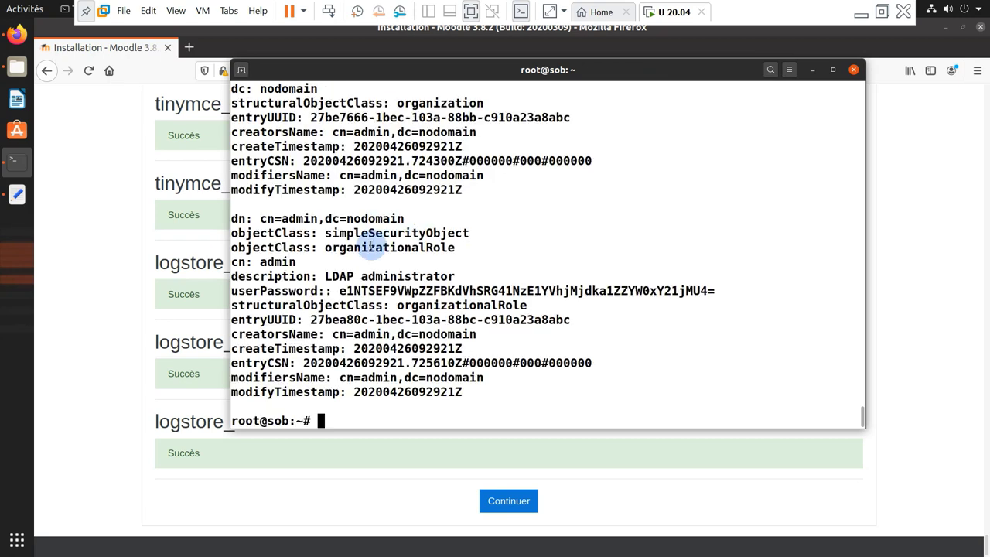
scroll(370, 242, "up", 5)
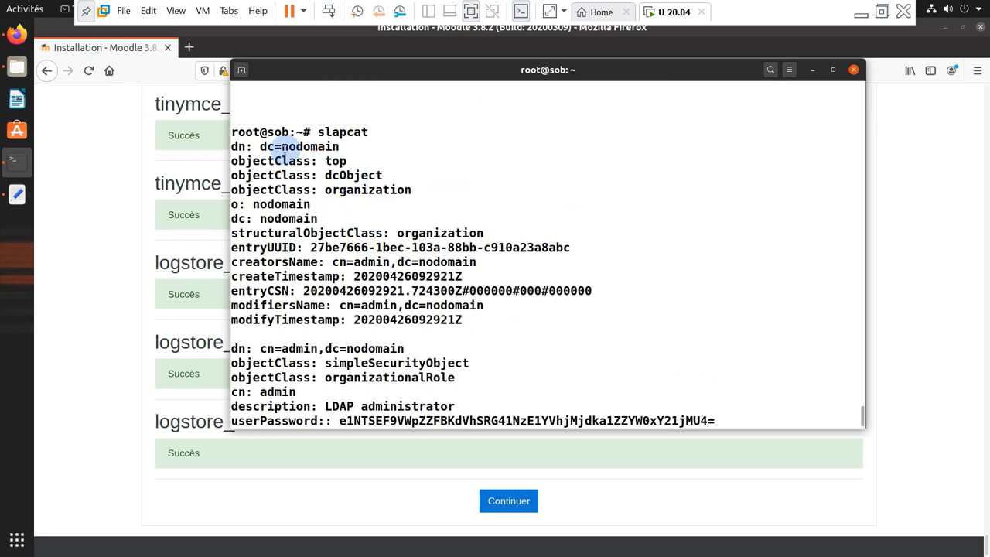
left_click_drag(284, 147, 348, 163)
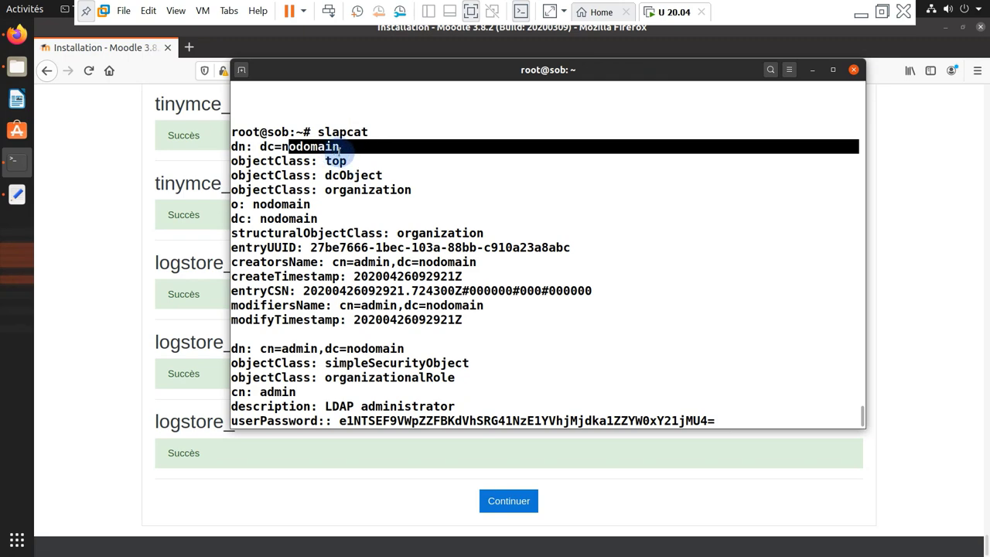
left_click(389, 197)
scroll(393, 200, "down", 3)
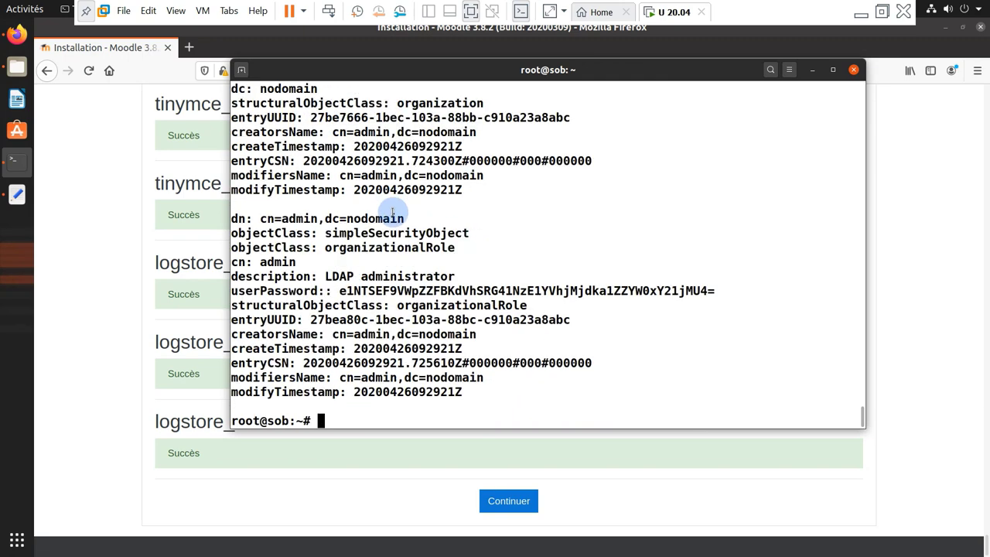
left_click(812, 70)
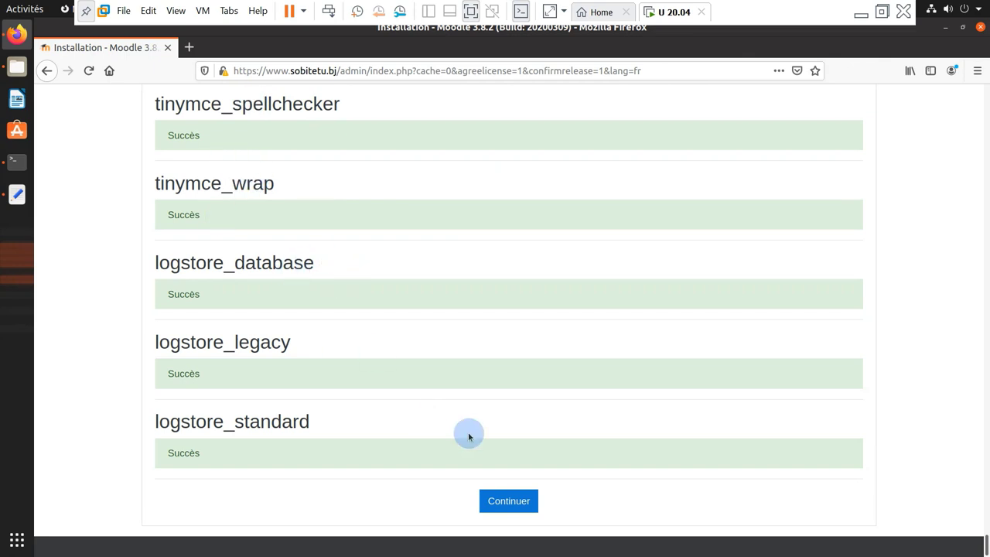
Continue to the admin account form and set the administrator's new password
left_click(525, 505)
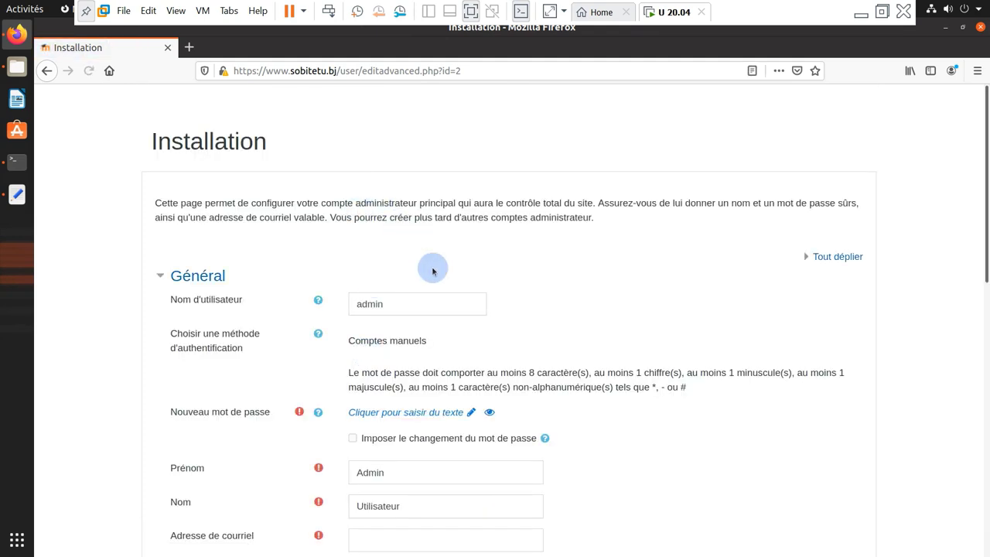
scroll(458, 356, "down", 2)
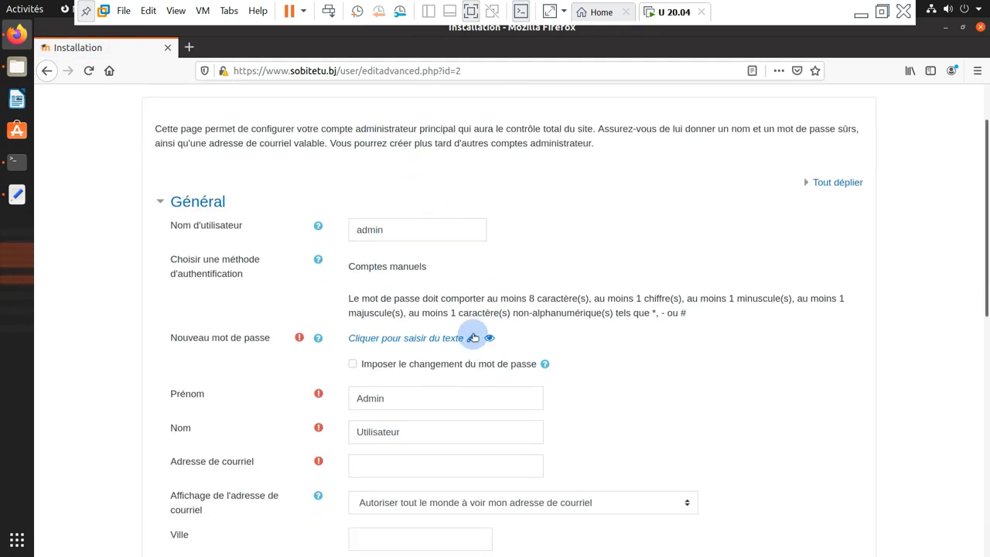
left_click(471, 338)
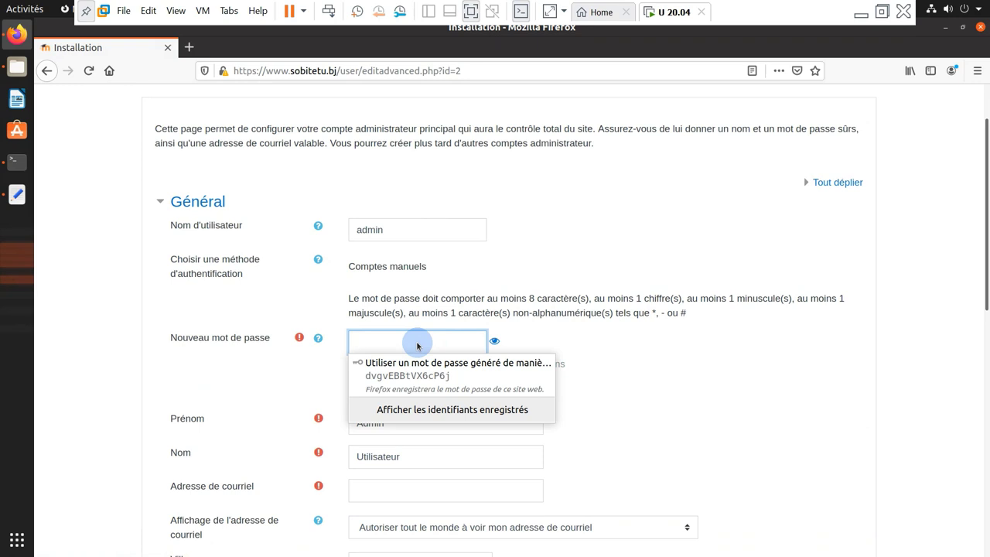
type("•")
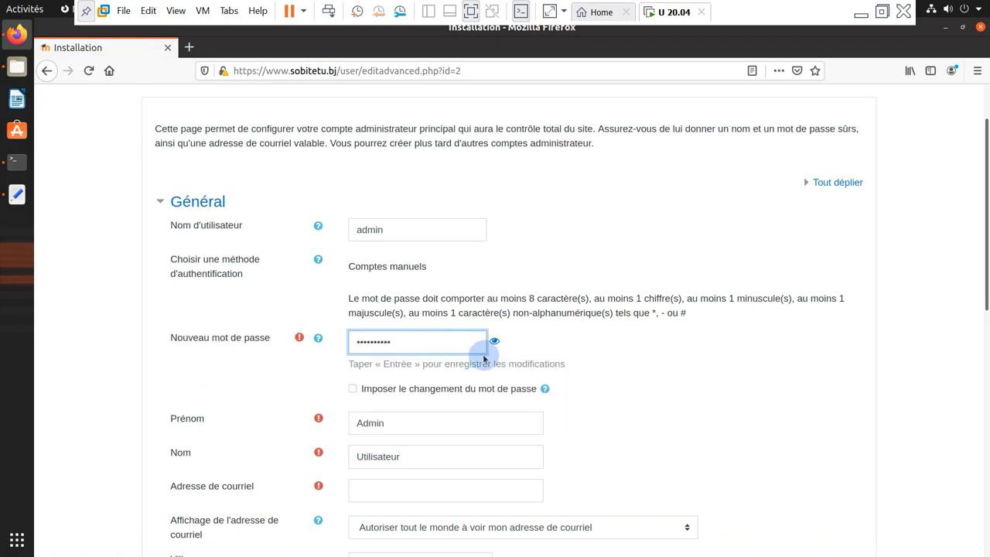
left_click(495, 342)
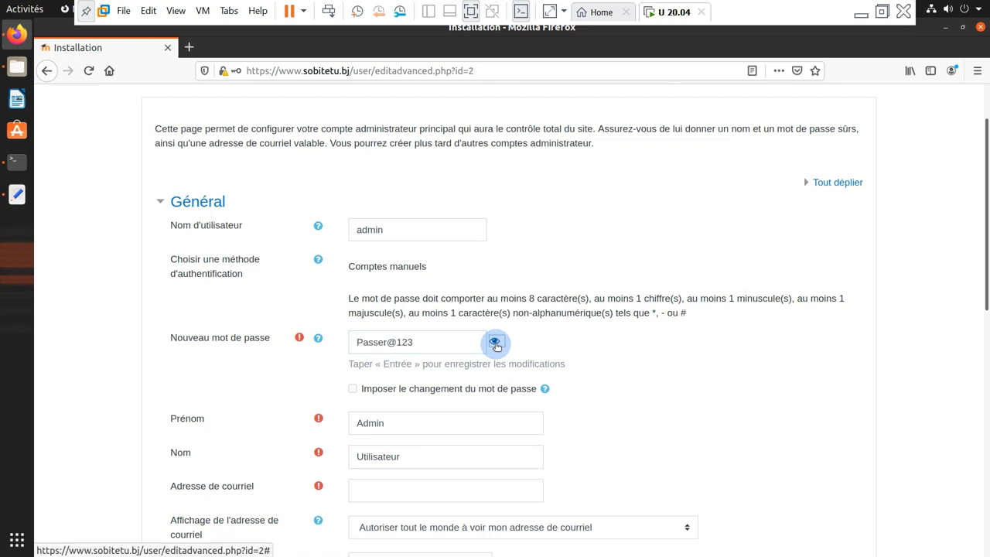
left_click(496, 343)
scroll(397, 368, "down", 3)
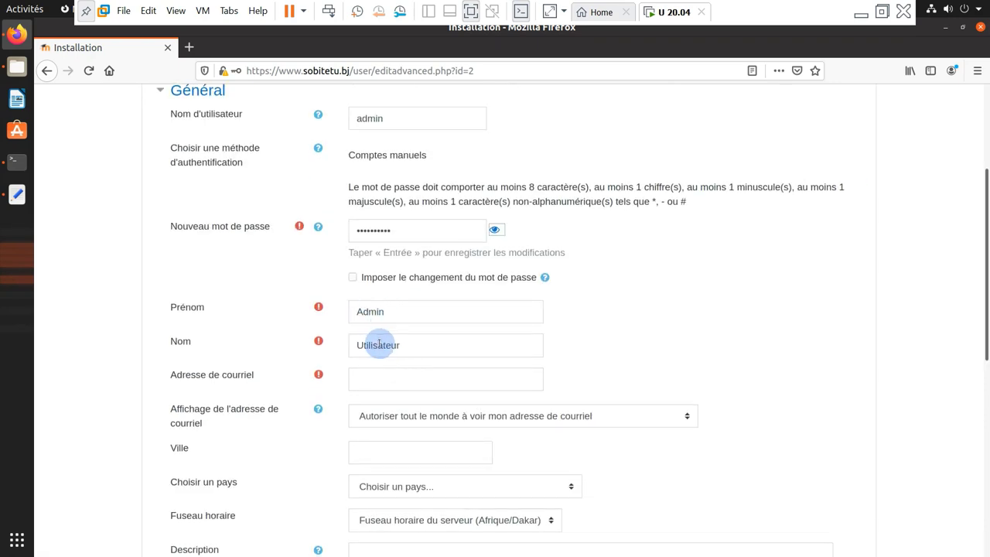
scroll(364, 347, "down", 2)
Enter the administrator's e-mail, city dakar and country Sénégal
left_click(376, 305)
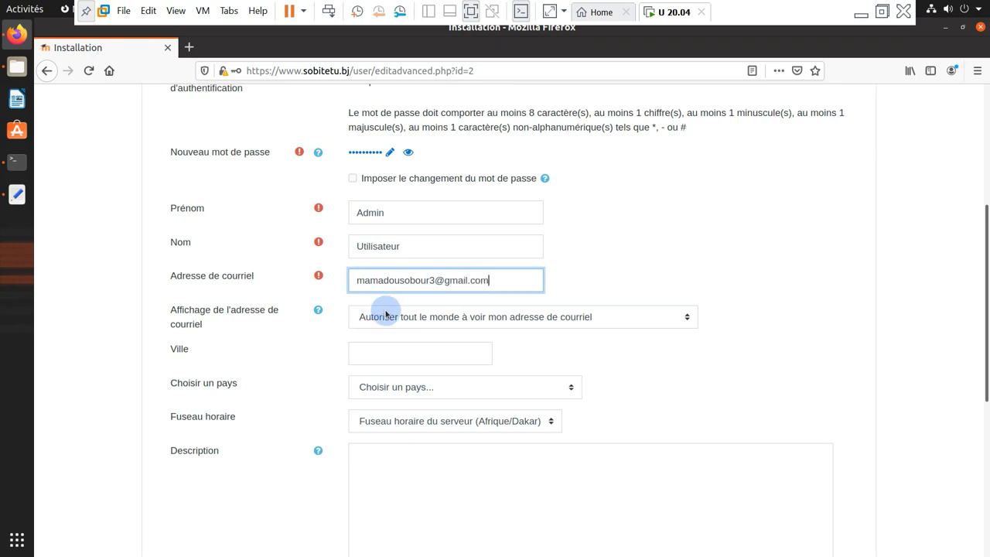
left_click(405, 350)
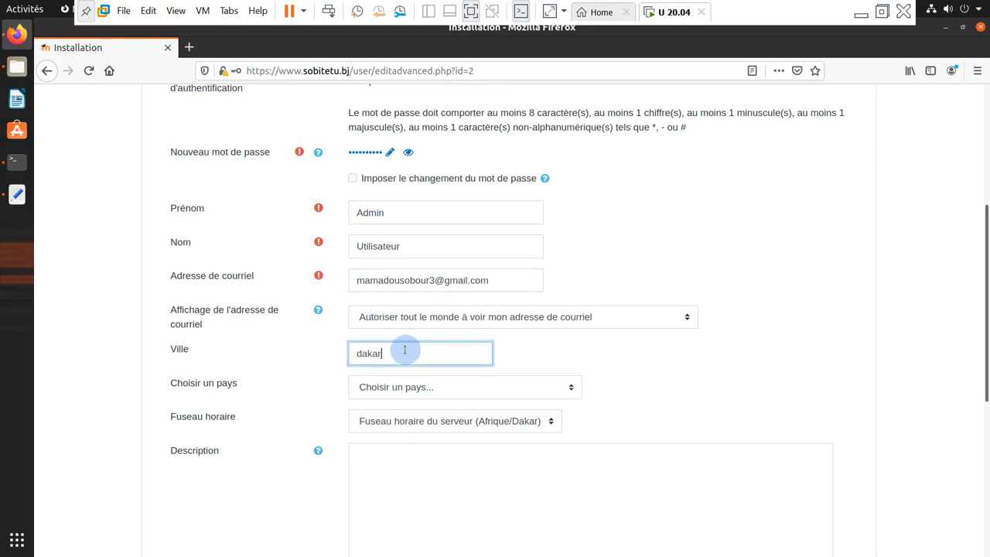
key("Tab")
scroll(442, 325, "down", 8)
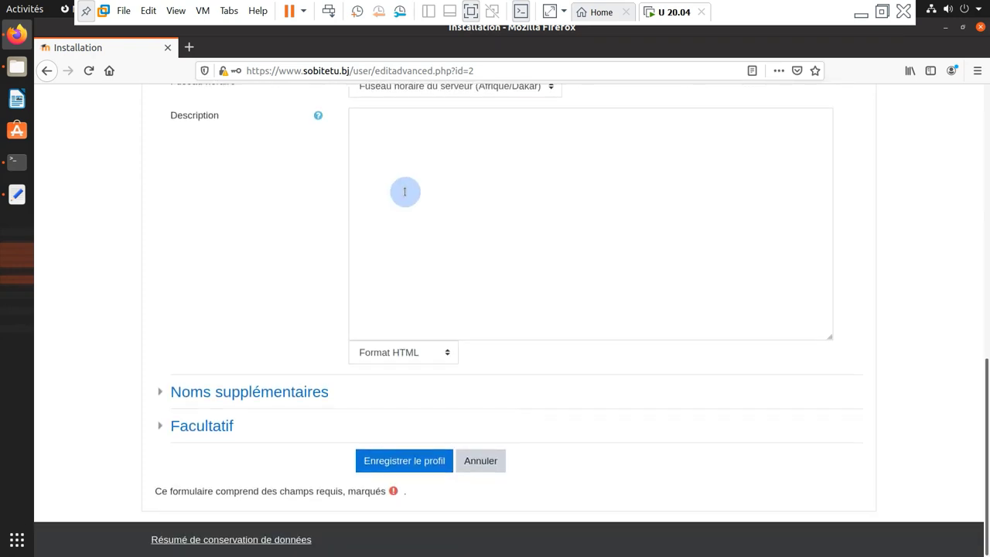
scroll(404, 192, "up", 4)
left_click(457, 201)
scroll(435, 298, "down", 10)
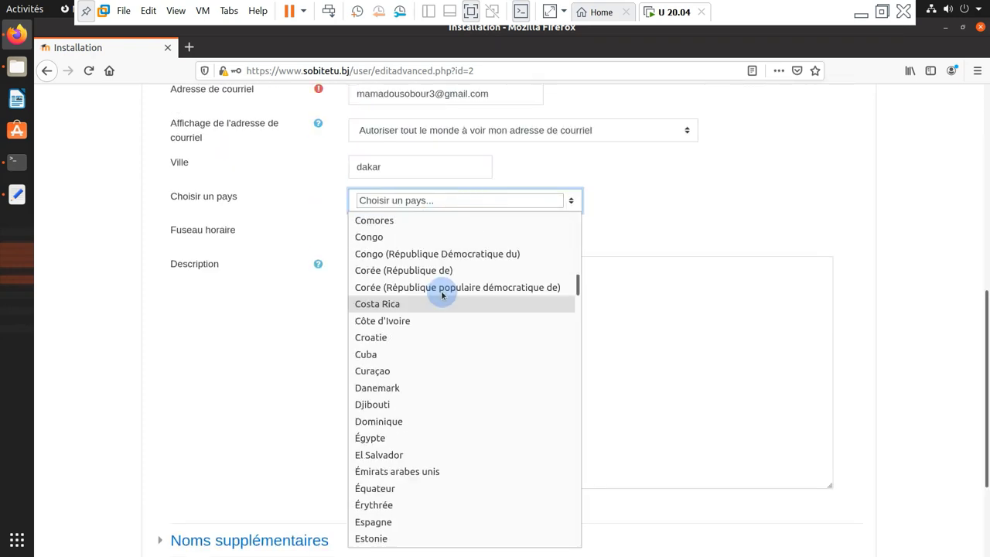
scroll(444, 294, "down", 20)
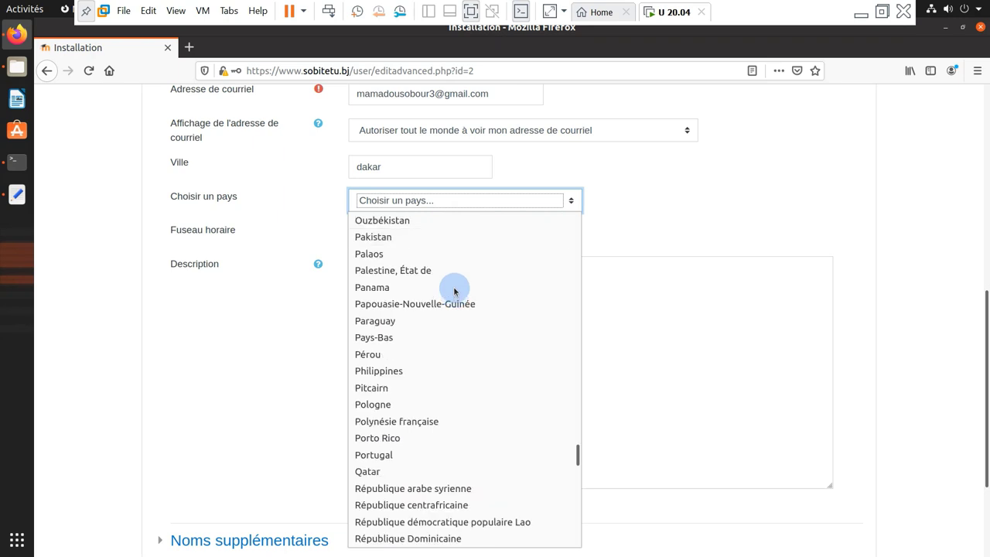
scroll(454, 292, "down", 9)
left_click(426, 506)
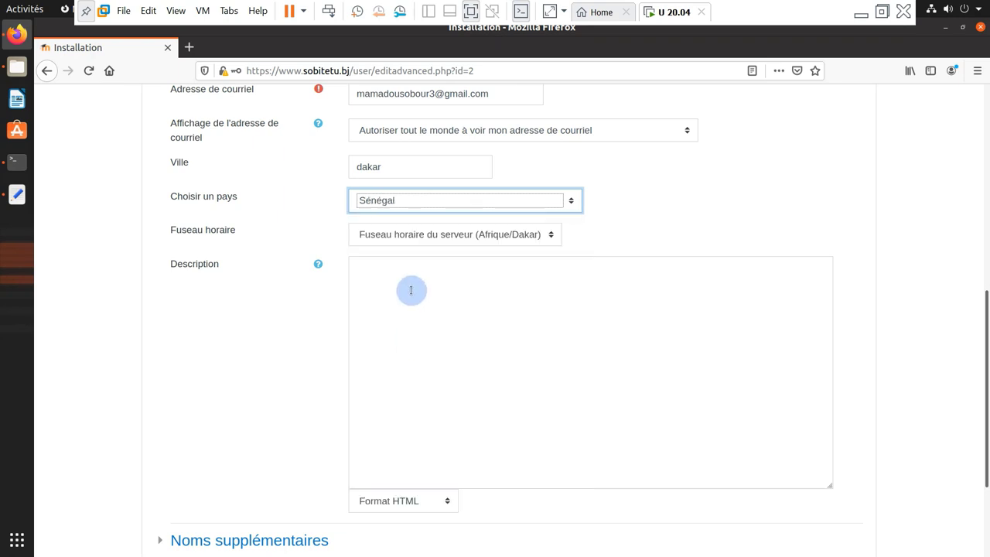
Save the administrator profile without storing the login in the browser
left_click(410, 290)
scroll(418, 290, "down", 4)
left_click(397, 462)
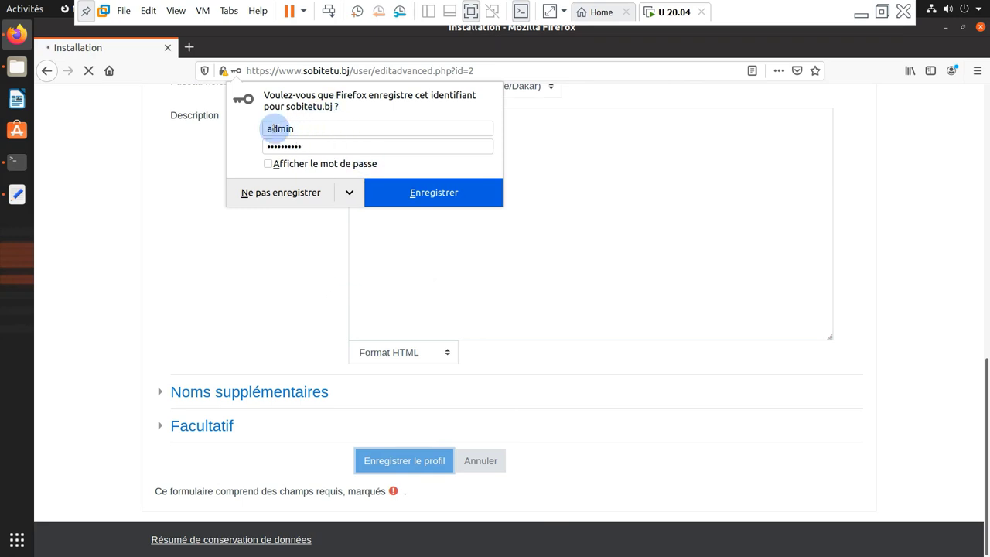
left_click(267, 192)
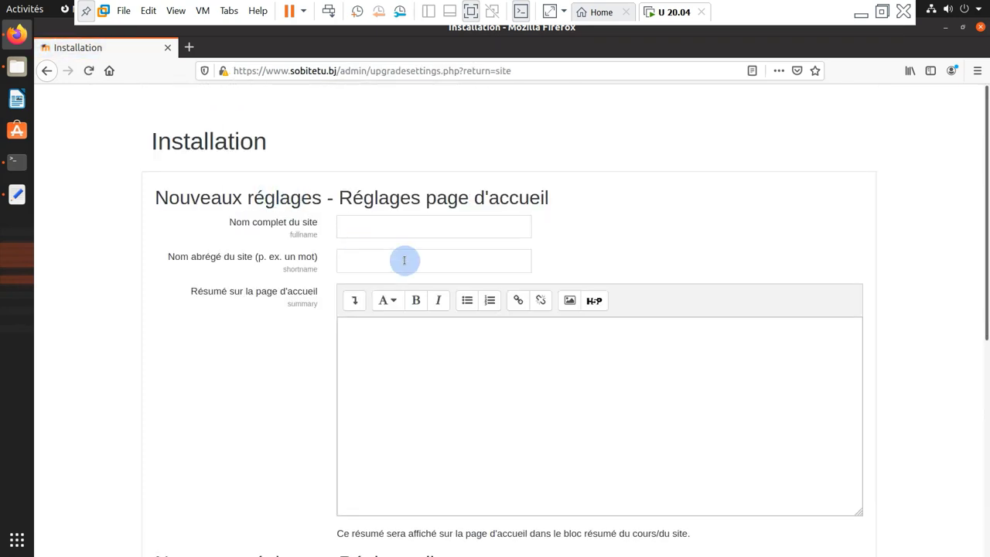
Save the front-page settings with full name SOBIT_ETU and short name Etu_learn
left_click(370, 223)
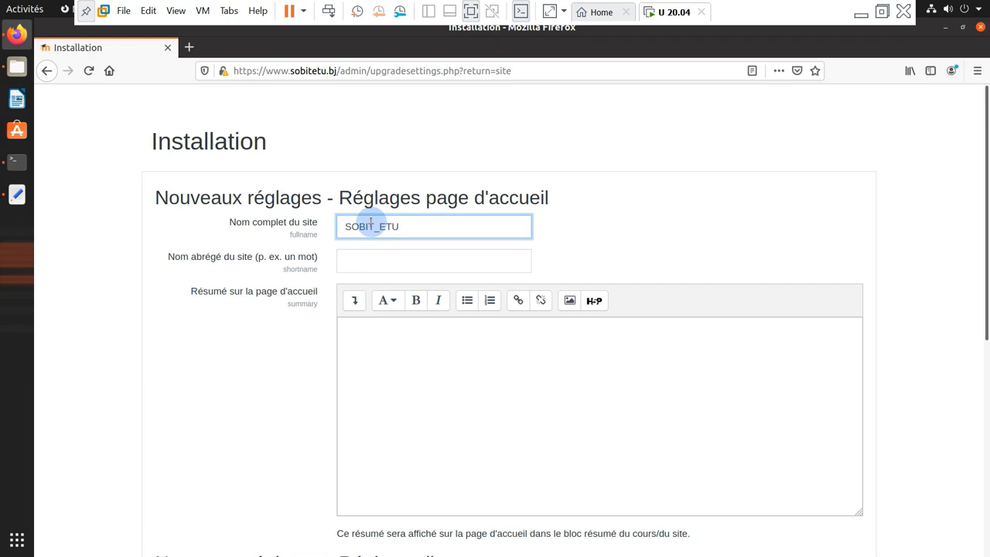
left_click(388, 260)
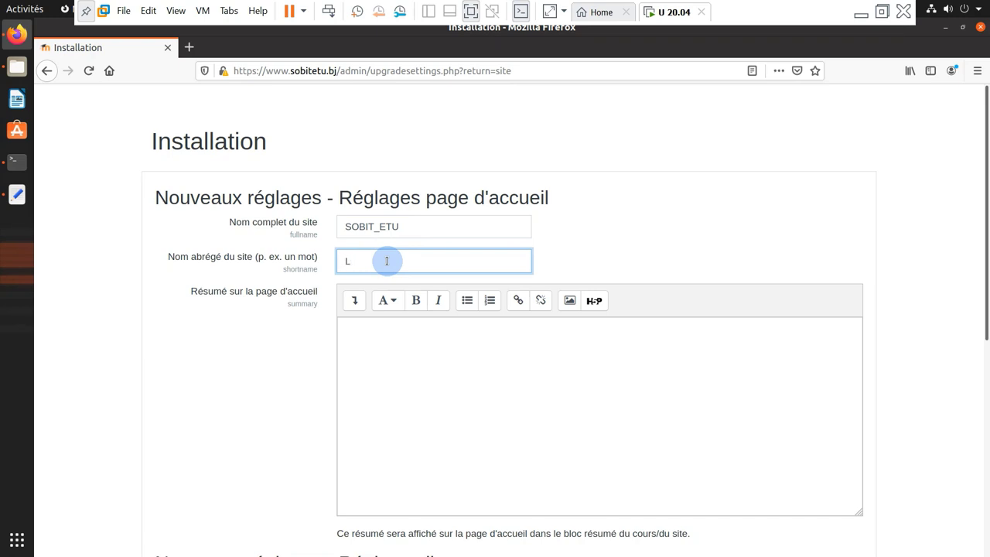
type("Lea")
key("Tab")
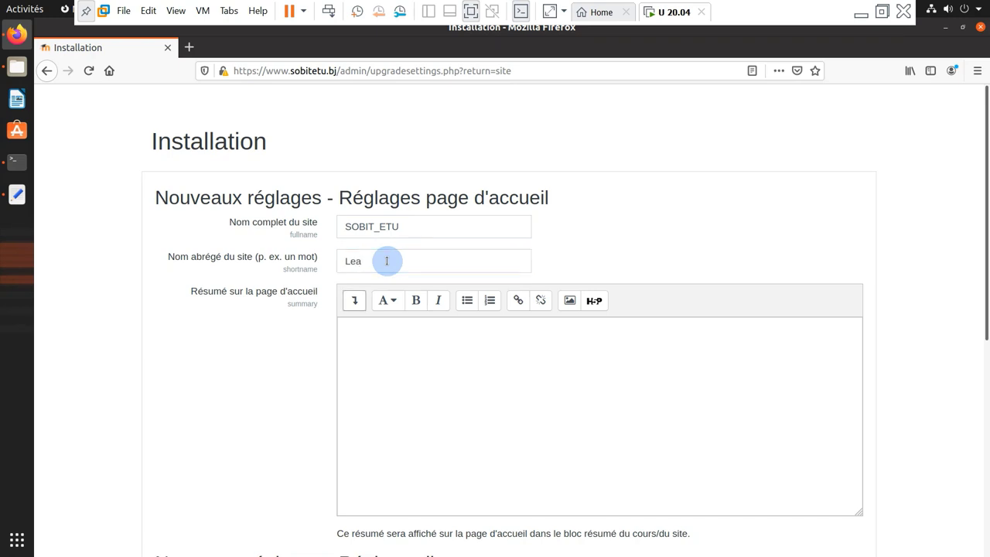
left_click(386, 261)
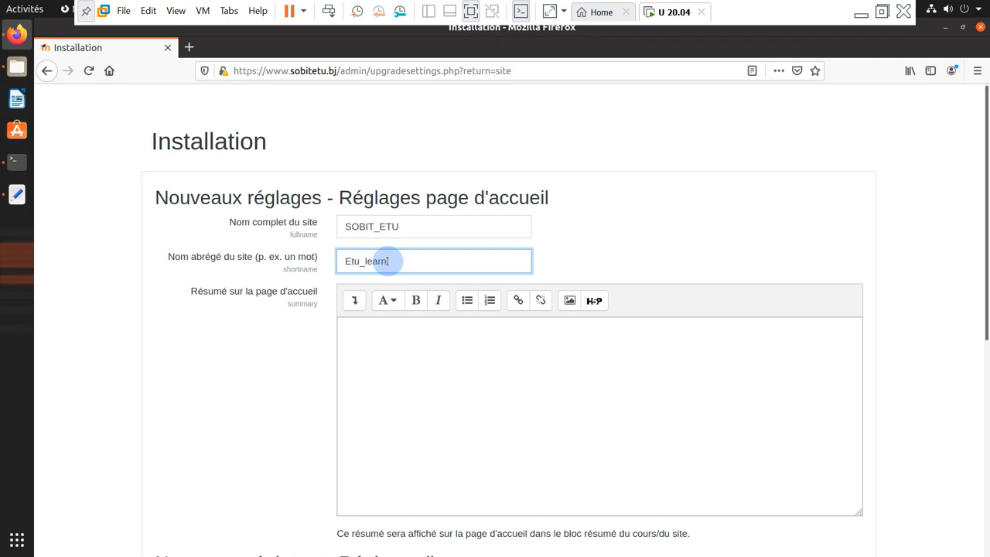
scroll(482, 330, "down", 5)
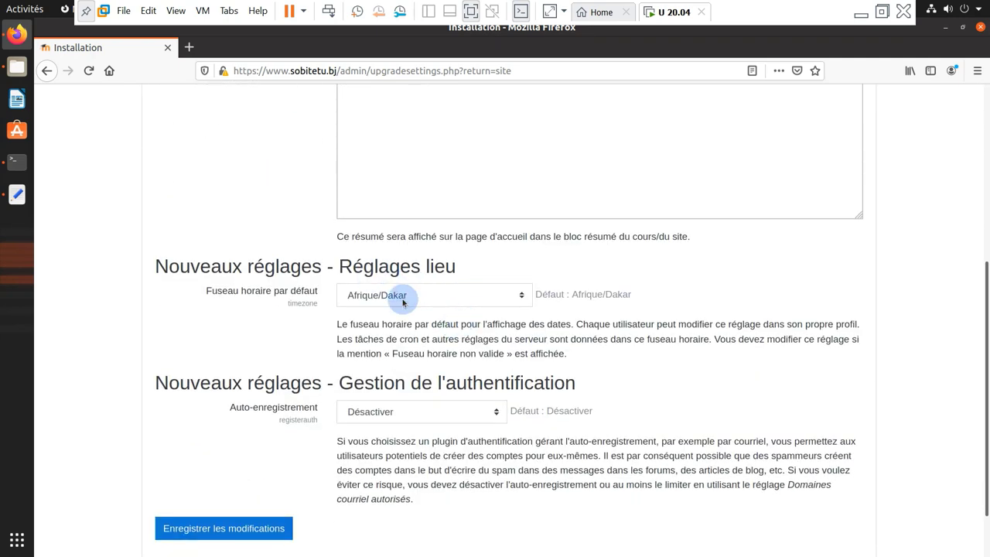
scroll(406, 341, "down", 1)
left_click(230, 462)
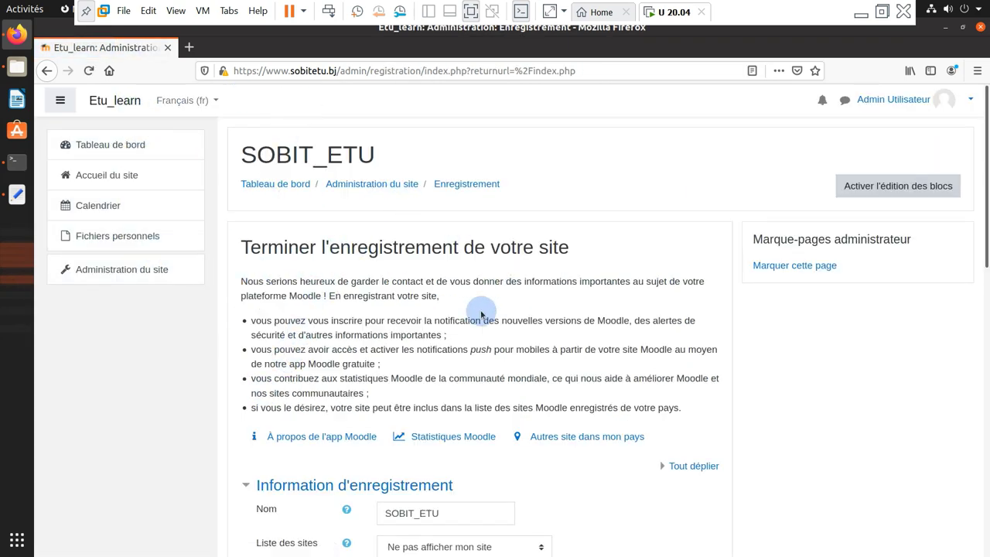
Submit the site registration page and open Administration du site
scroll(465, 374, "down", 2)
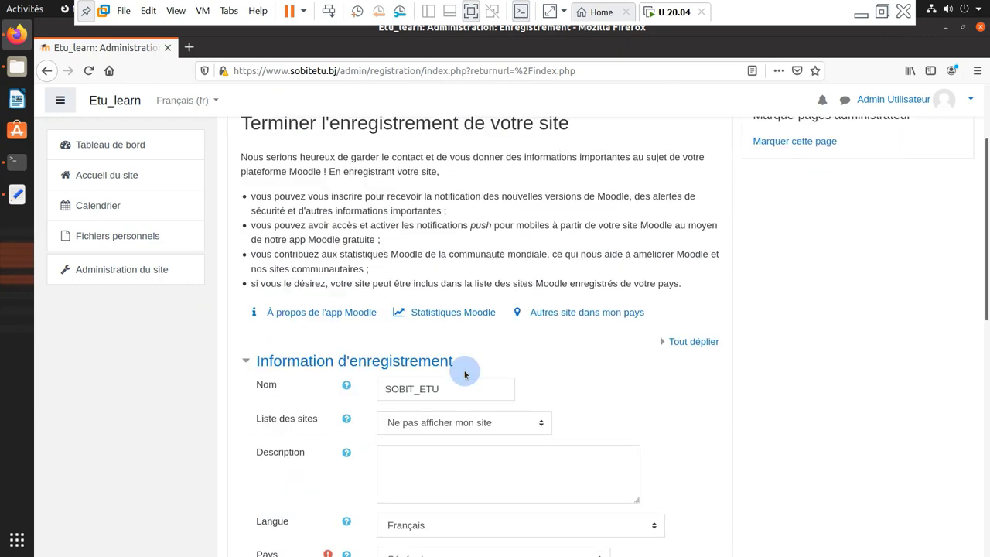
scroll(465, 375, "down", 1)
scroll(467, 372, "down", 8)
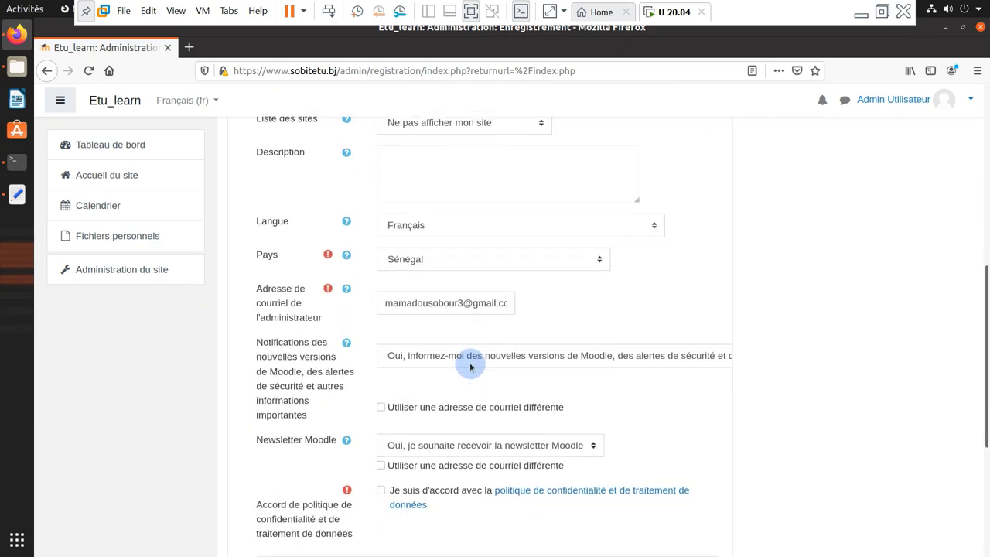
left_click(454, 358)
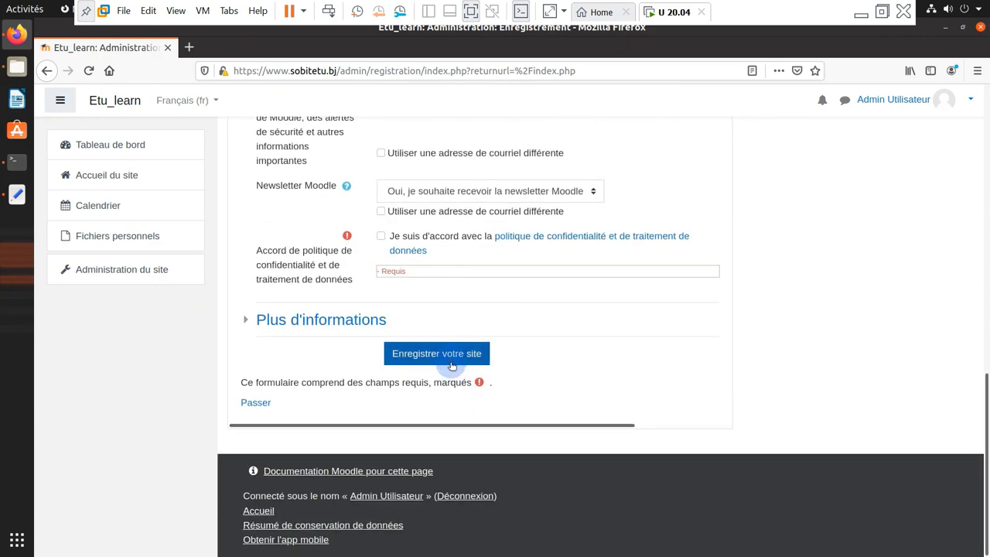
scroll(449, 360, "up", 6)
scroll(350, 346, "up", 3)
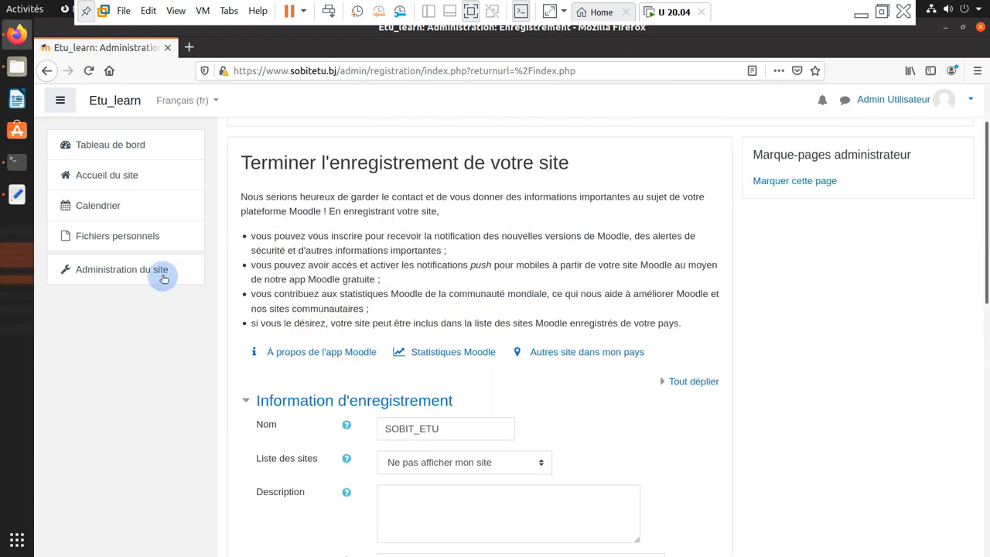
left_click(114, 268)
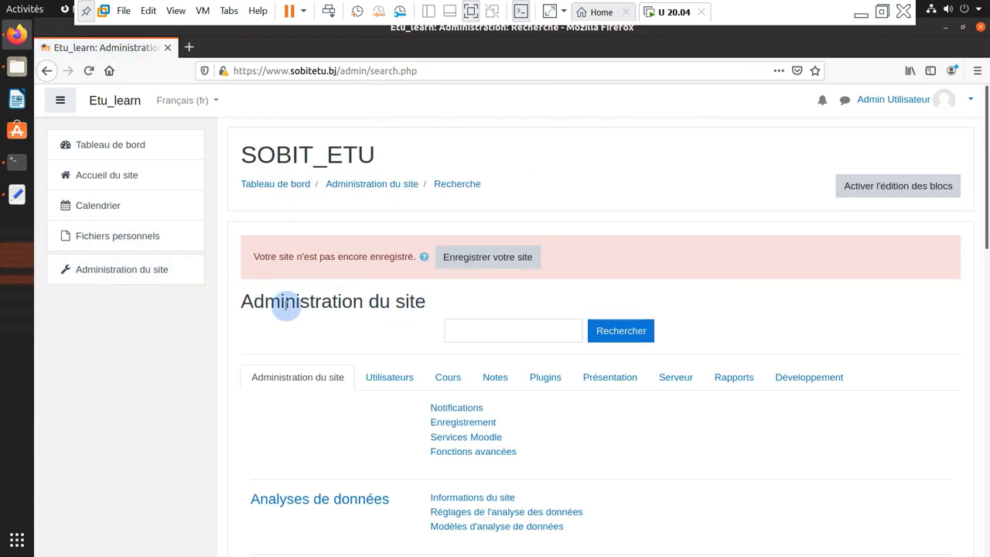
left_click(496, 257)
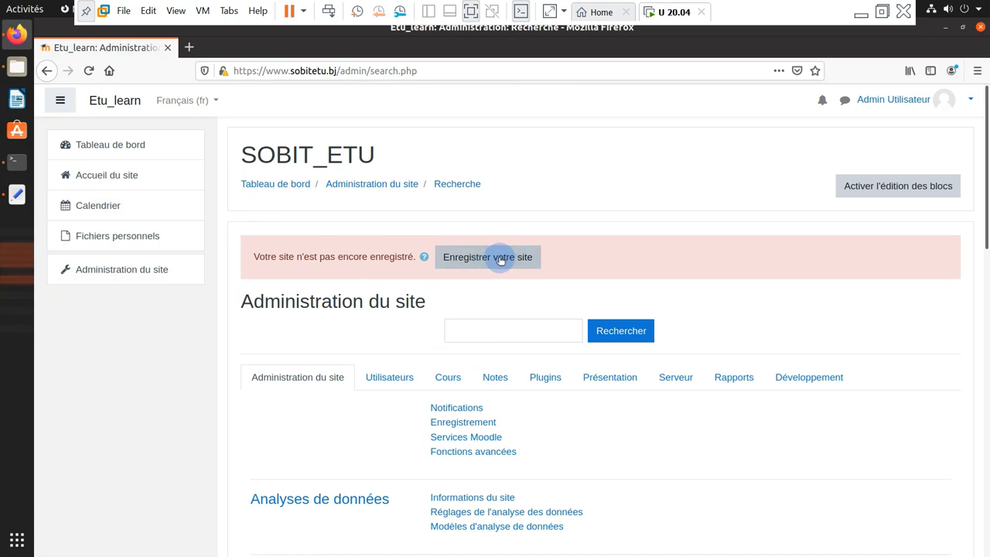
Open the dashboard, end its guided tour, and bring the root terminal forward
left_click(98, 144)
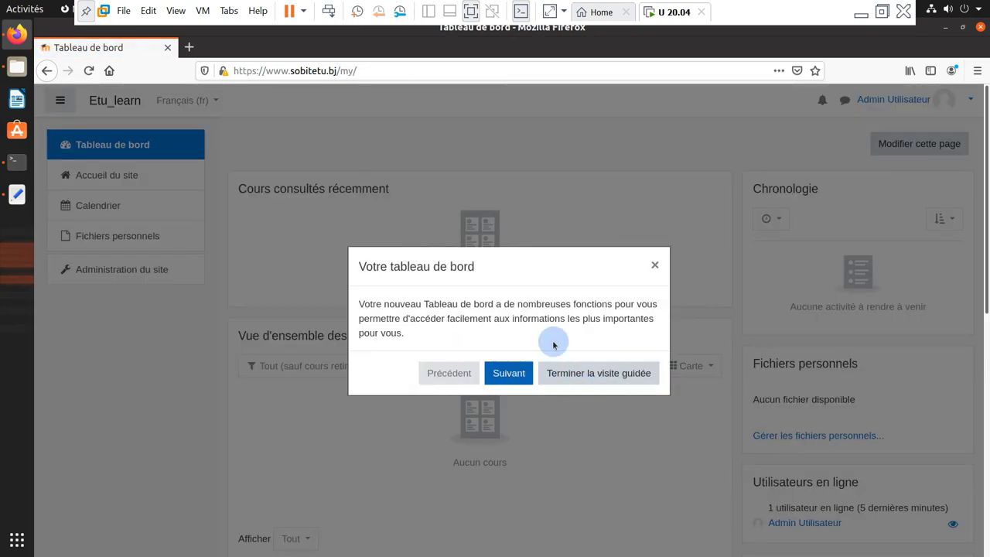
left_click(585, 372)
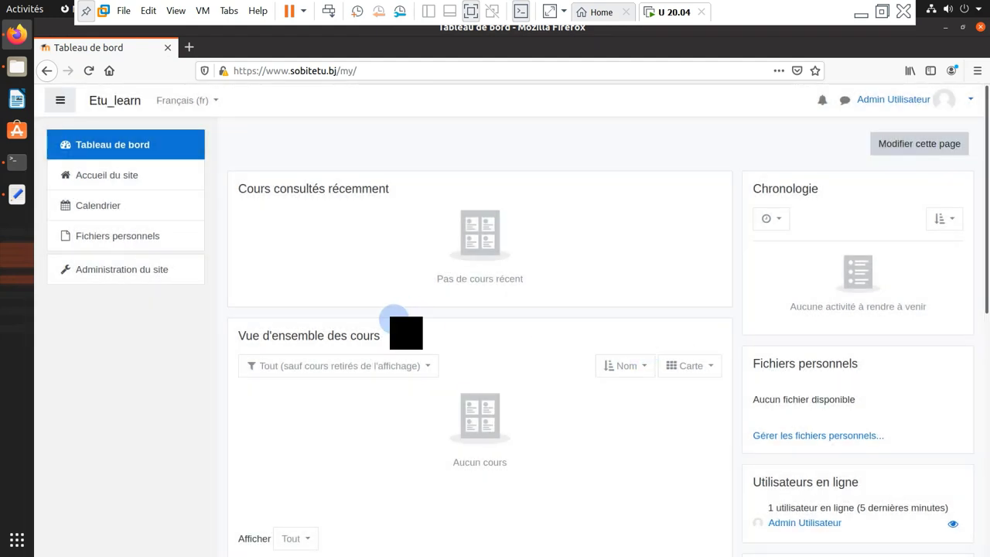
scroll(393, 321, "down", 3)
scroll(349, 338, "up", 3)
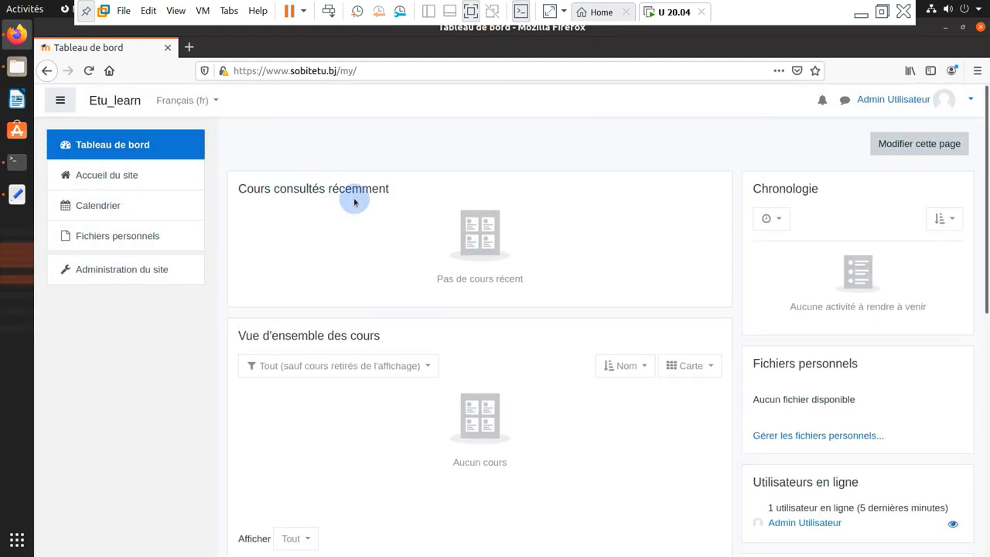
left_click(215, 102)
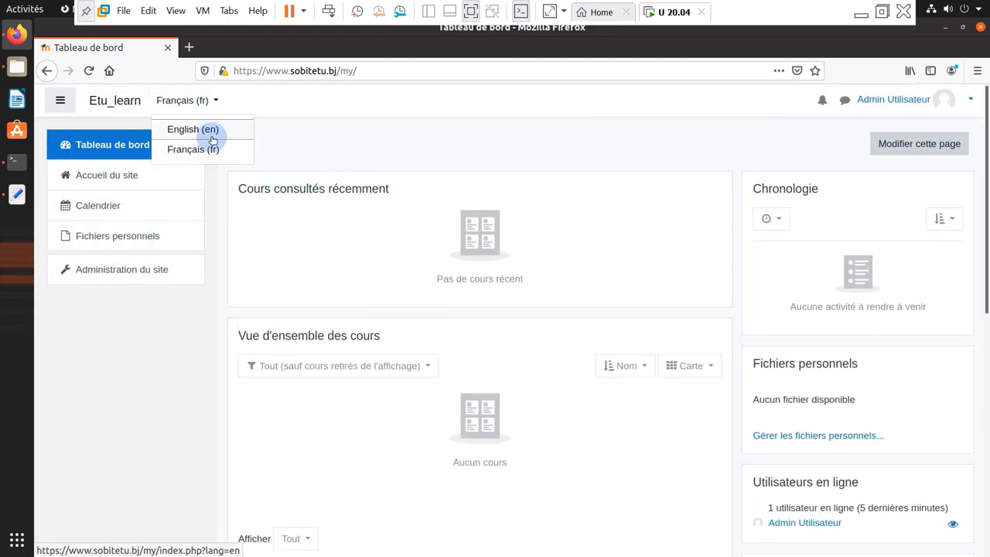
left_click(346, 153)
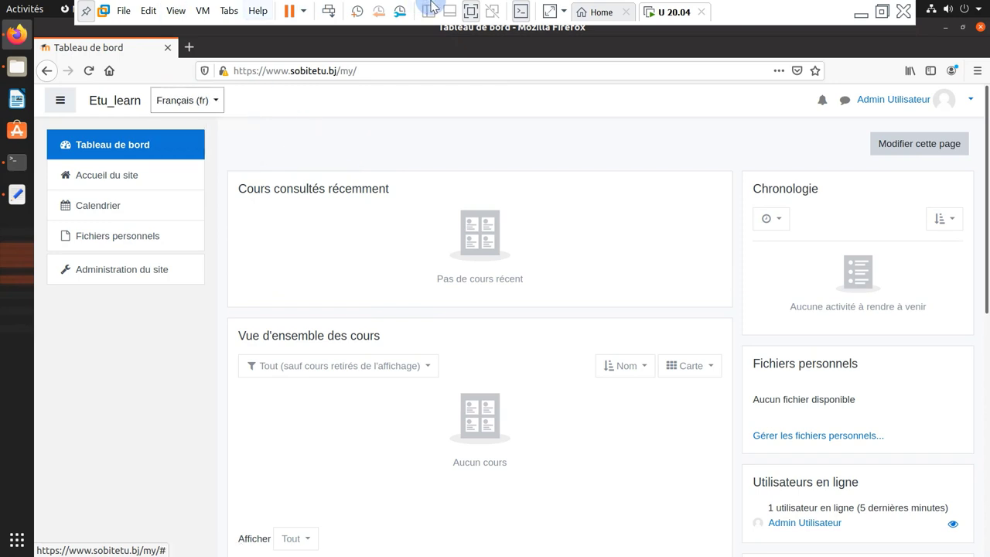
left_click(16, 160)
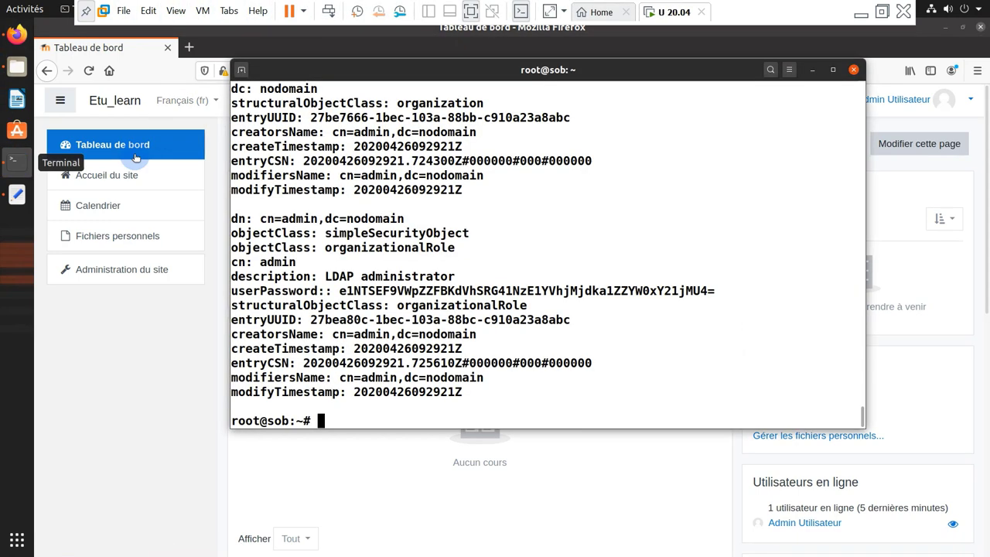
Reposition the terminal window and review the slapcat command and its dc=nodomain output
left_click_drag(492, 75, 484, 80)
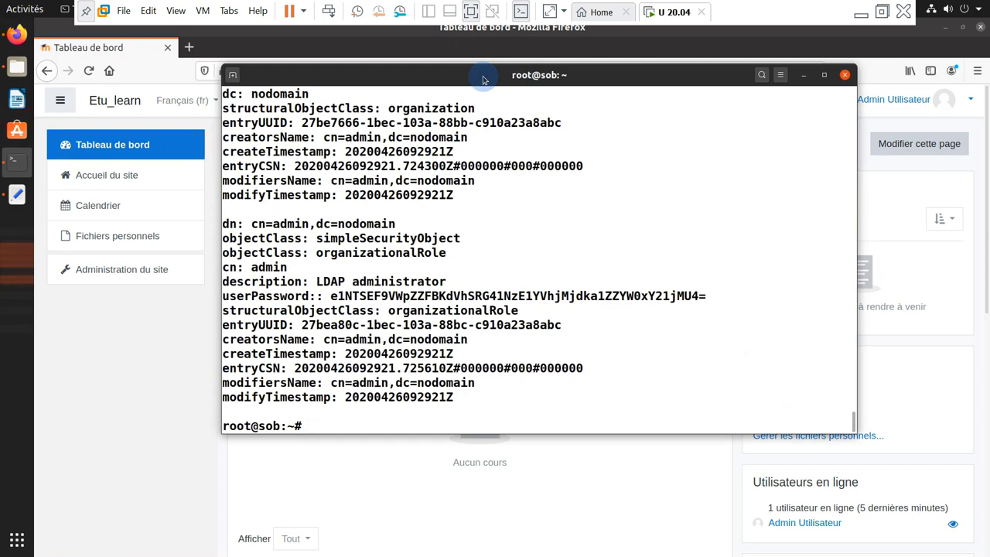
left_click_drag(484, 80, 485, 108)
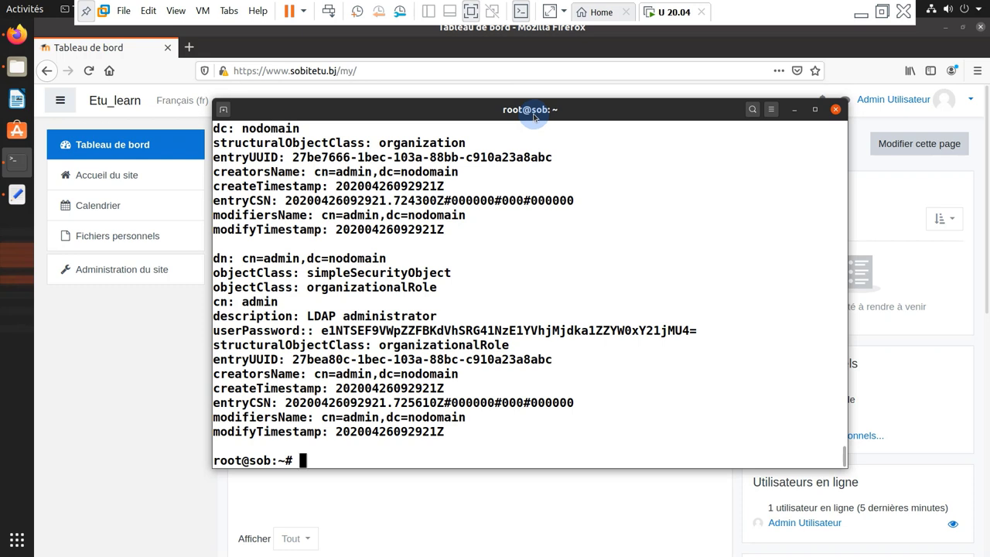
scroll(371, 356, "up", 2)
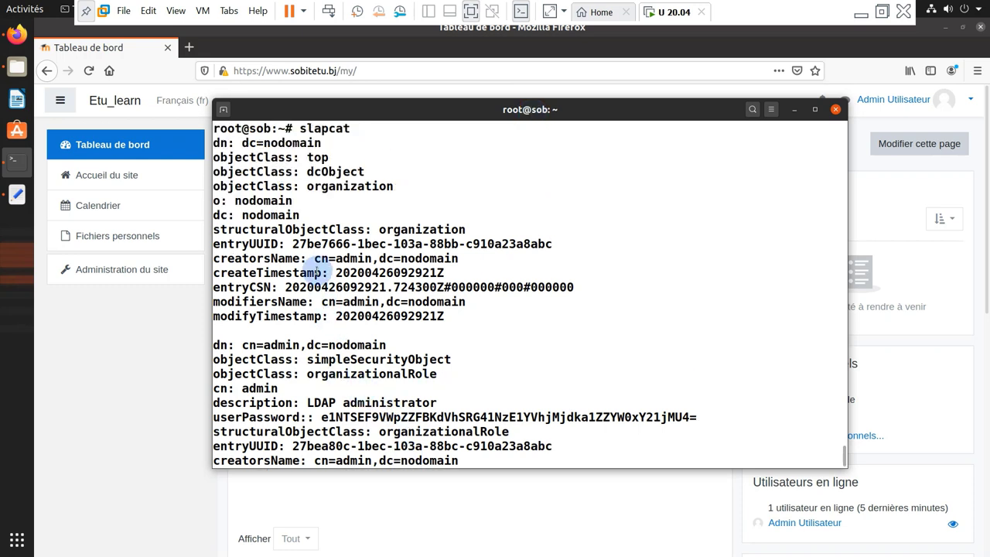
scroll(317, 271, "up", 2)
left_click_drag(300, 214, 350, 213)
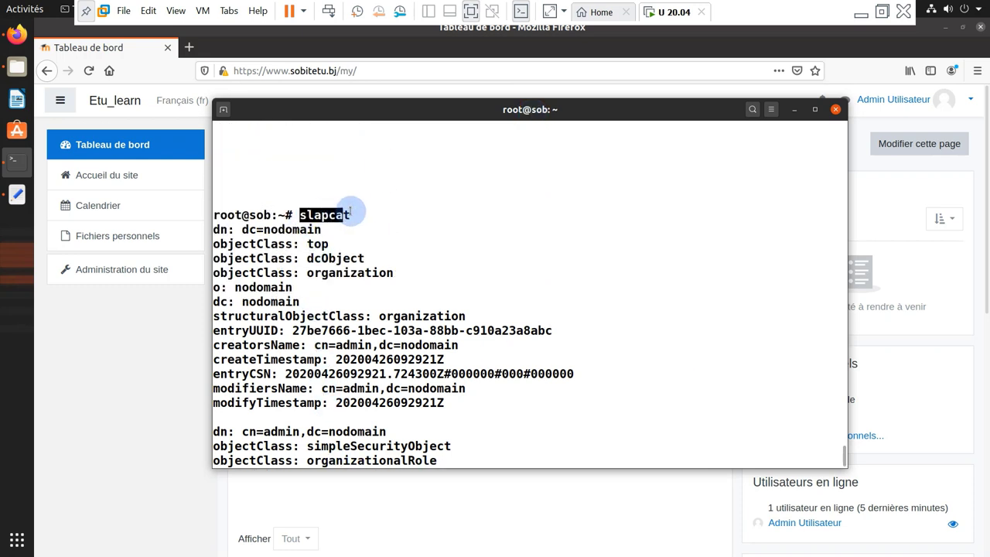
triple_click(350, 213)
left_click(328, 263)
scroll(331, 269, "down", 3)
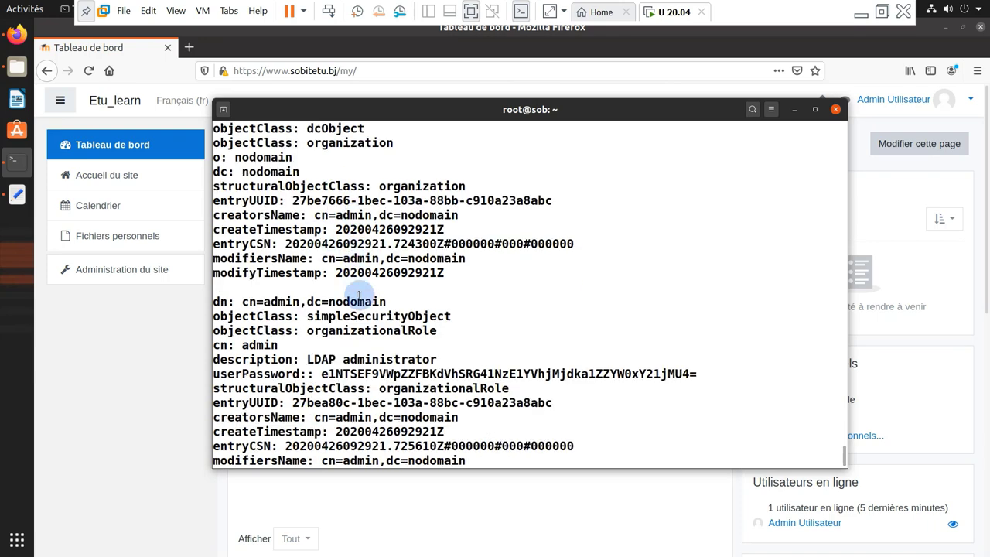
scroll(448, 318, "down", 1)
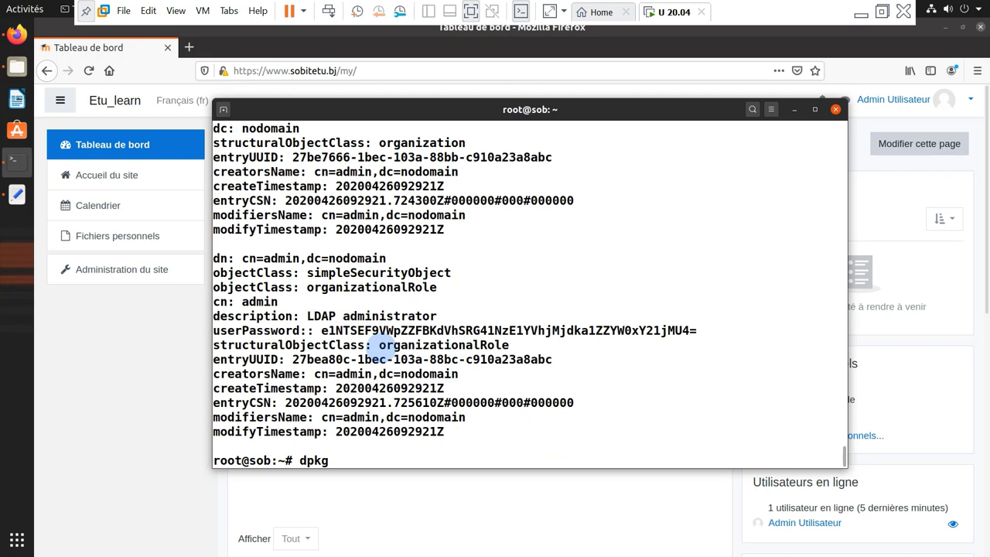
Run dpkg-reconfigure slapd with domain sobitetu.bj and organization sobitetu
type("reco")
key("Tab")
type("s")
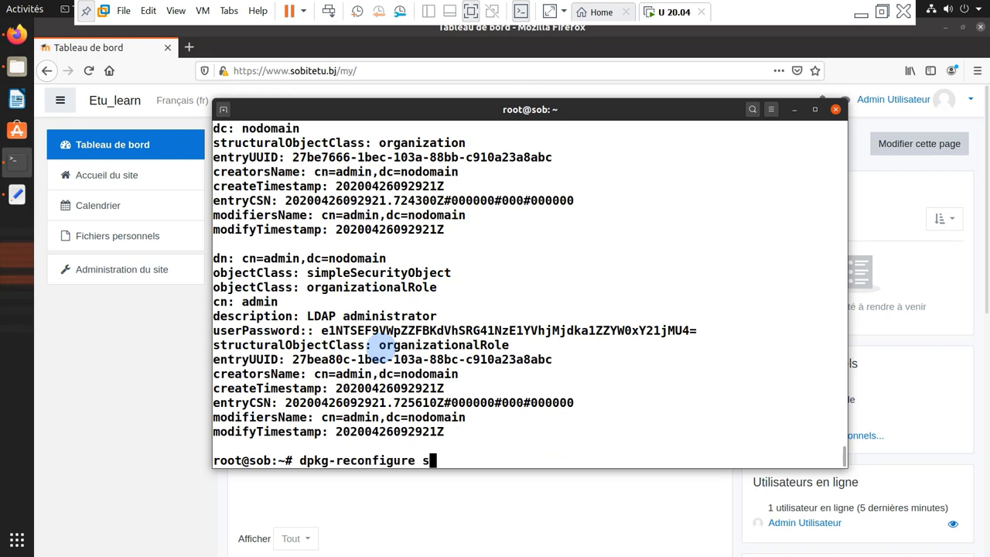
type("lapd")
key("Return")
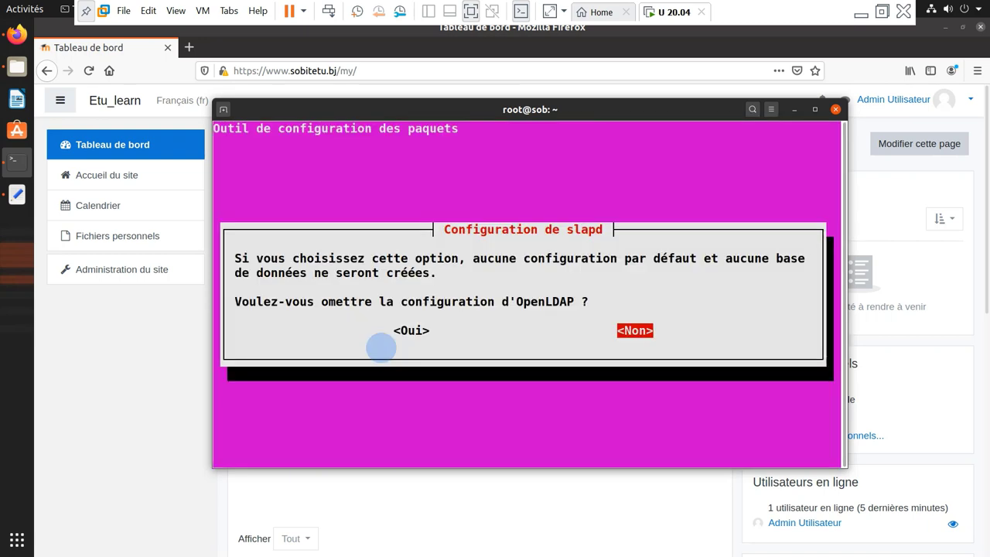
key("Return")
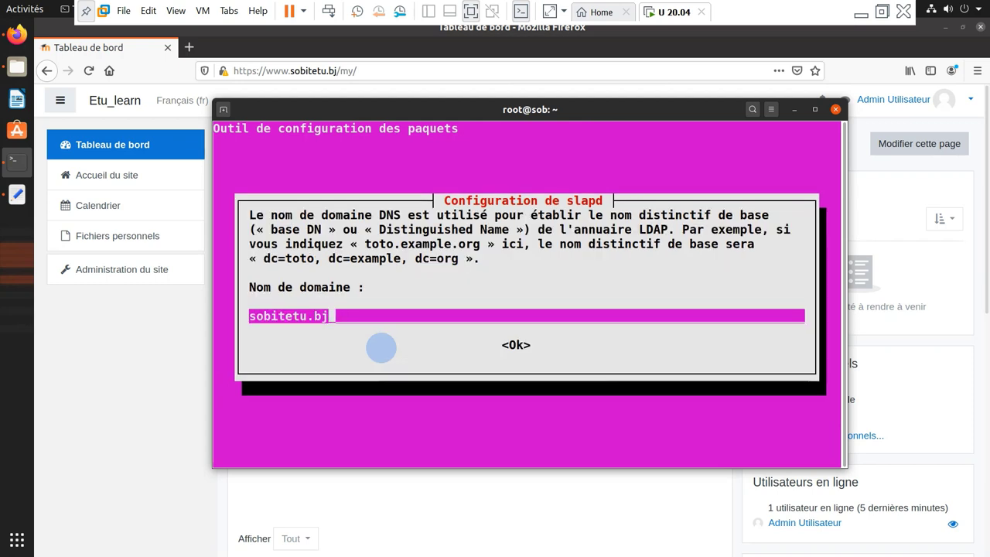
key("Tab")
key("Return")
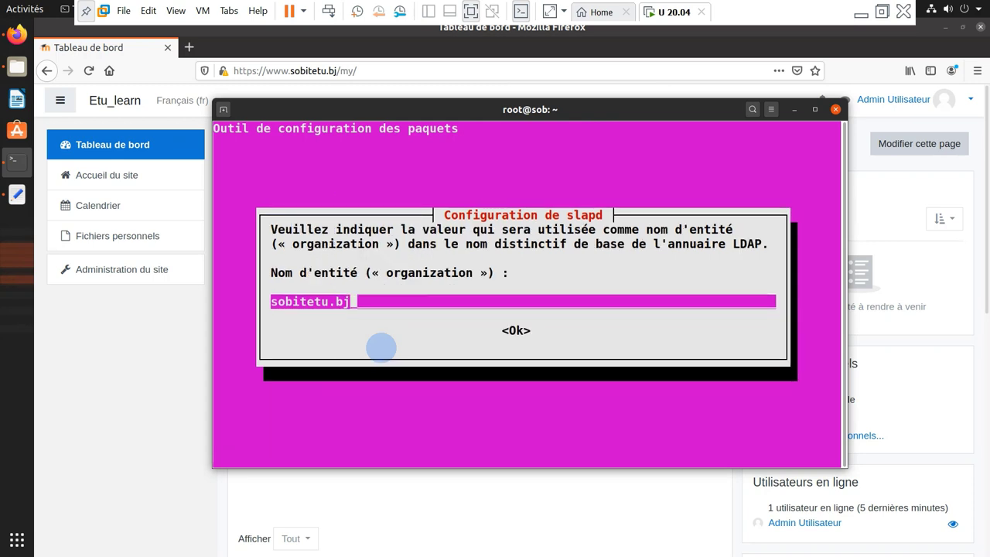
key("BackSpace")
key("Tab")
key("Return")
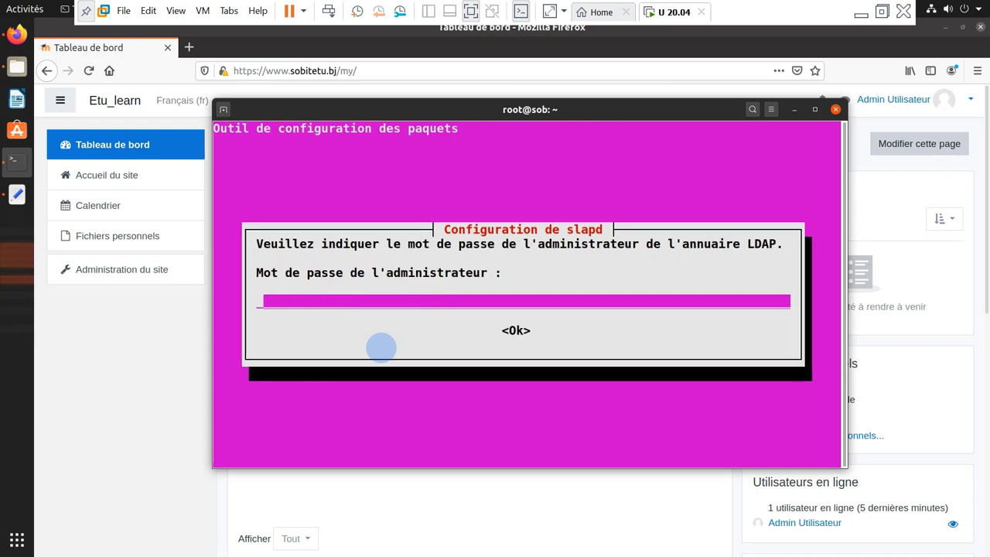
Set the LDAP admin password, keep the database on purge, and move the old one aside
type("*")
key("Tab")
key("Return")
type("*")
key("Tab")
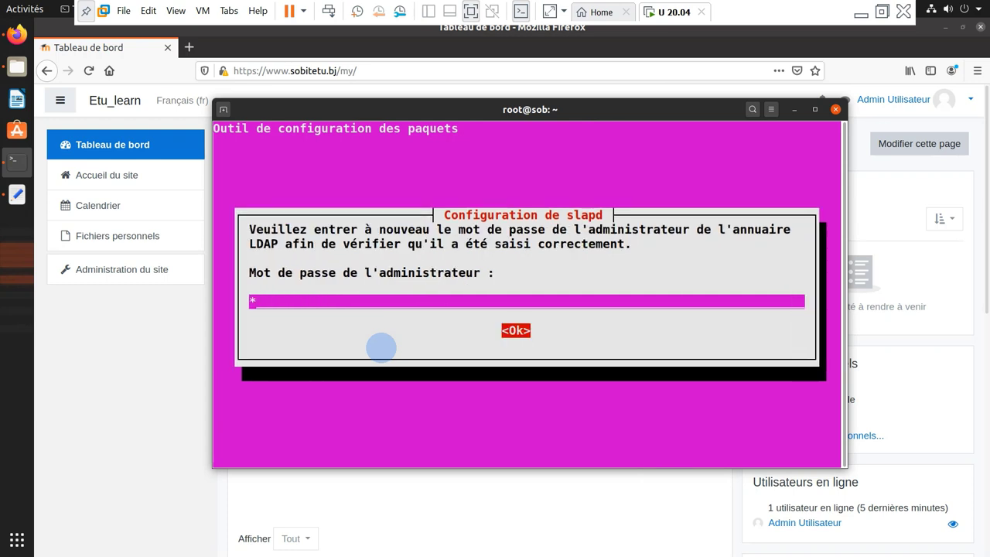
key("Return")
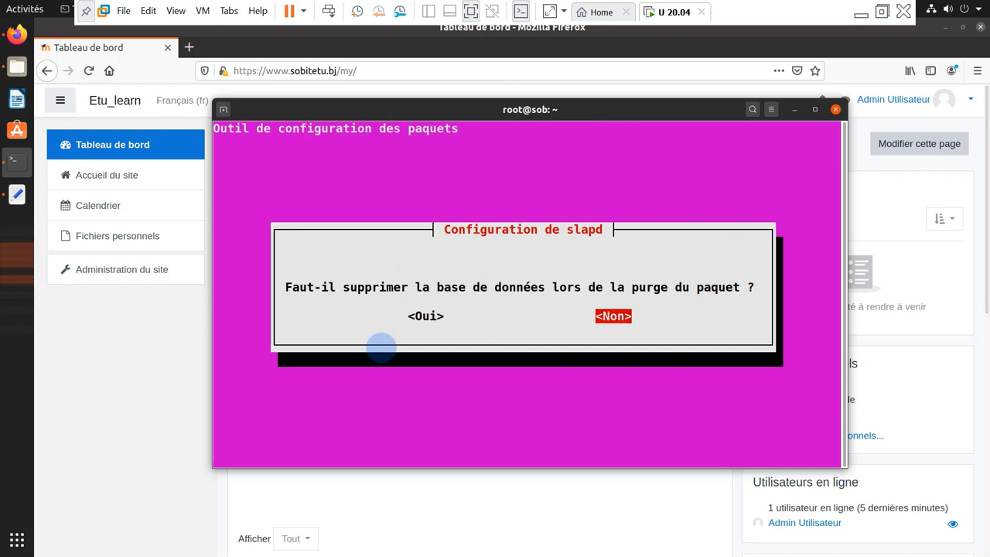
key("Return")
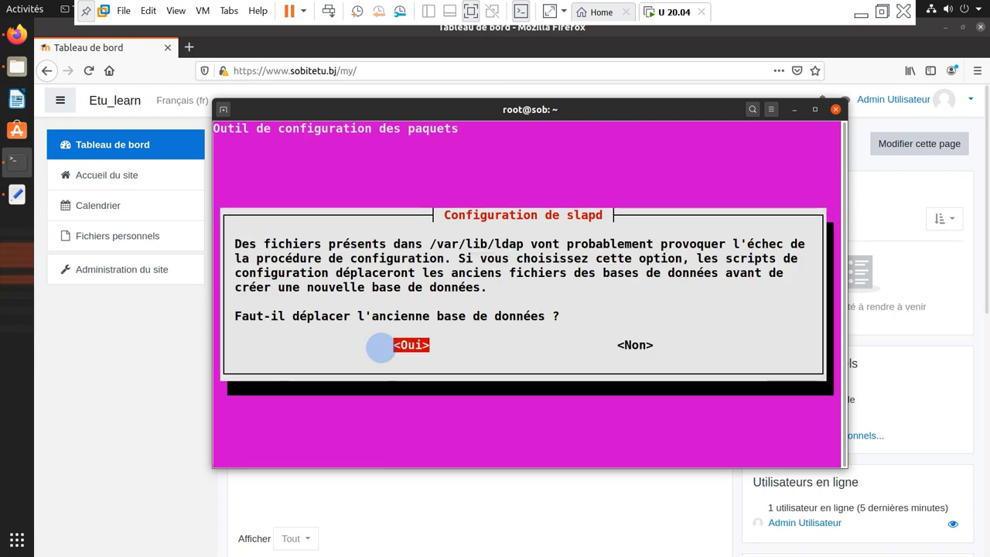
key("Return")
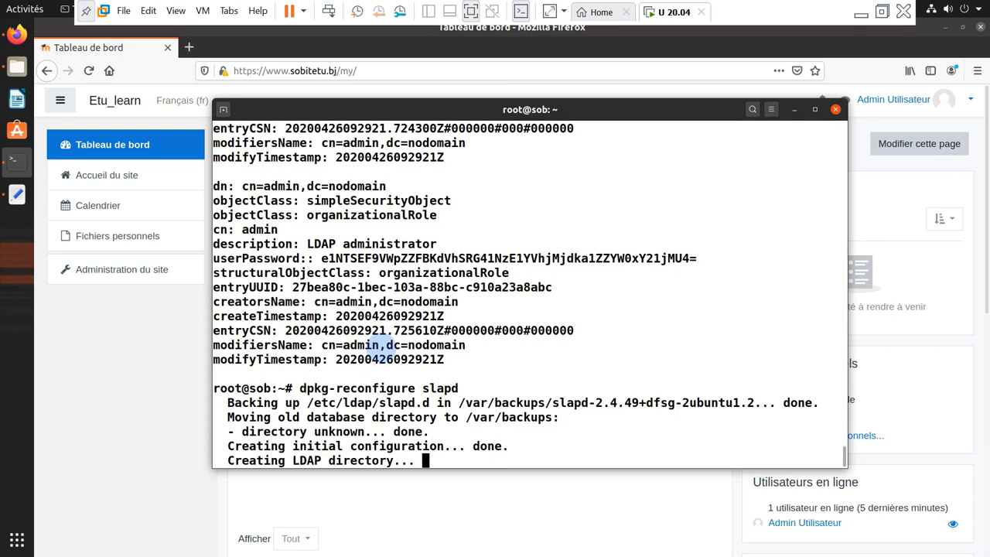
Run slapcat to check the new dc=sobitetu,dc=bj base and admin entry, then clear the screen
type("slapcat")
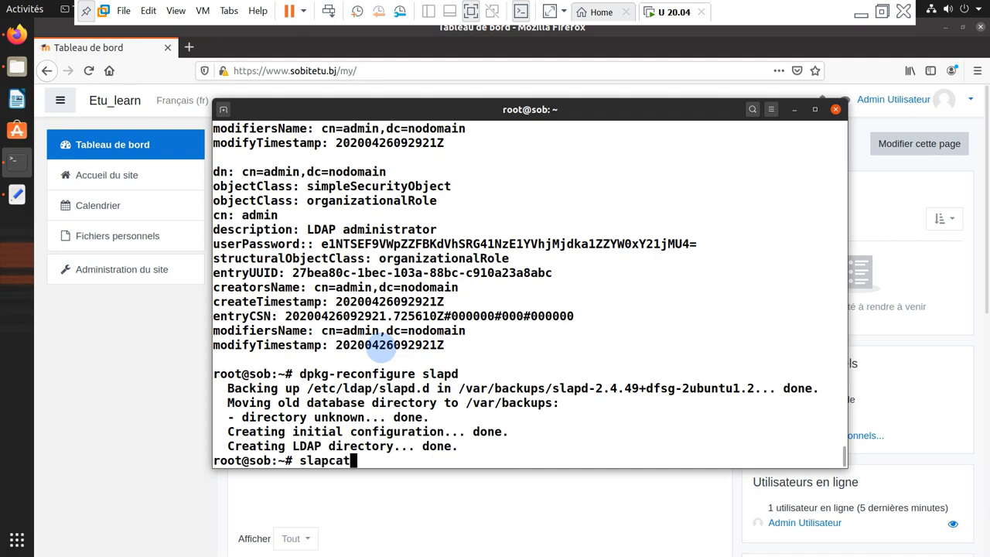
key("Return")
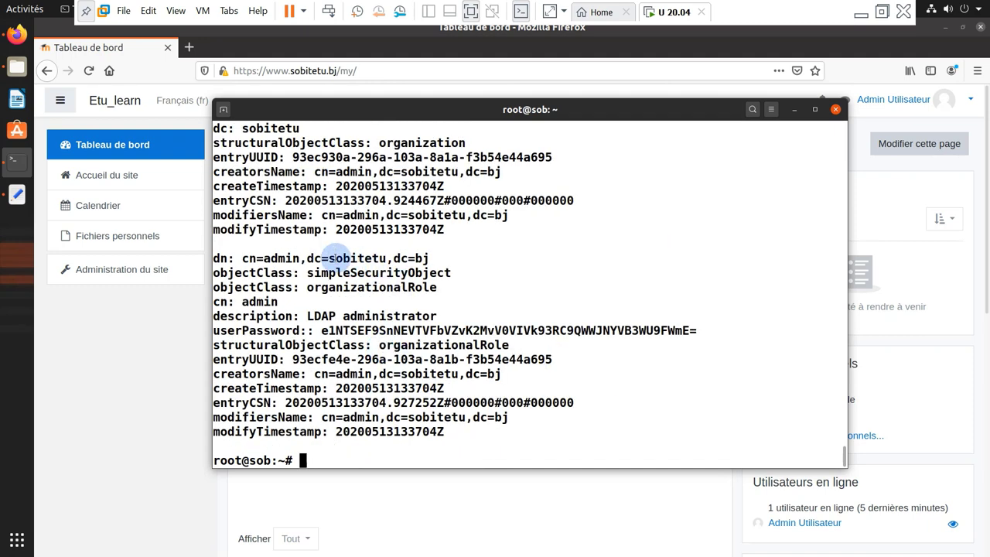
left_click_drag(307, 259, 430, 260)
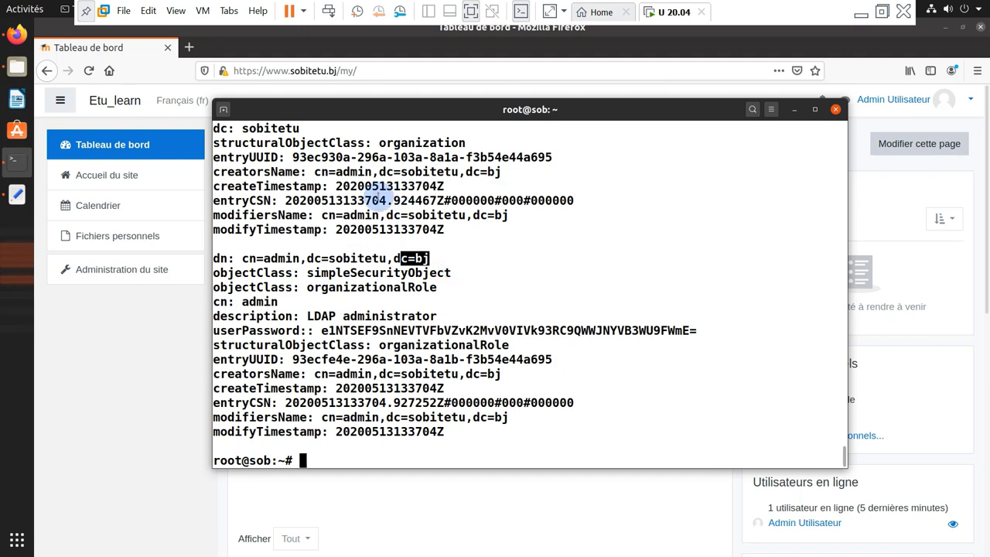
mouse_move(474, 116)
left_mouse_down()
mouse_move(448, 117)
mouse_move(467, 124)
left_mouse_up()
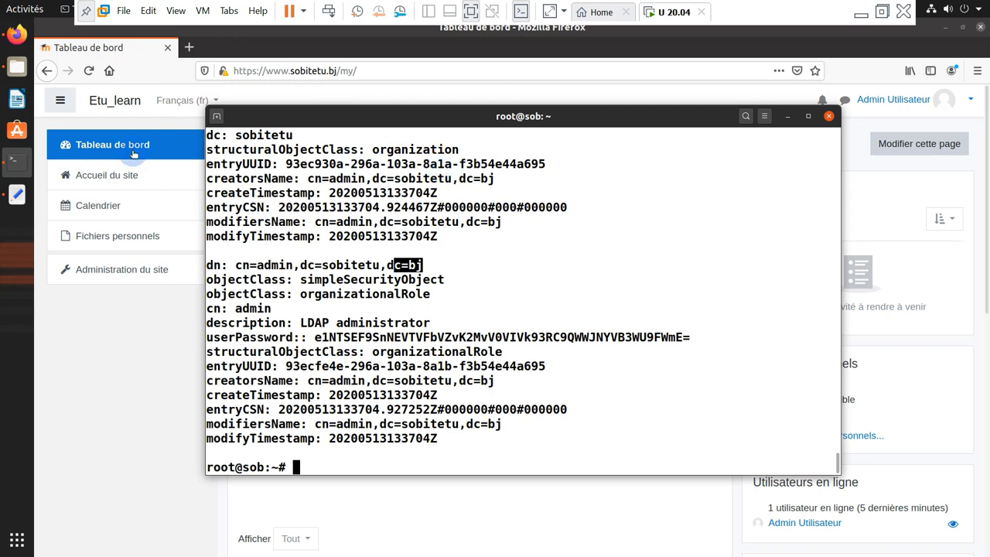
left_click(358, 288)
key("ctrl+l")
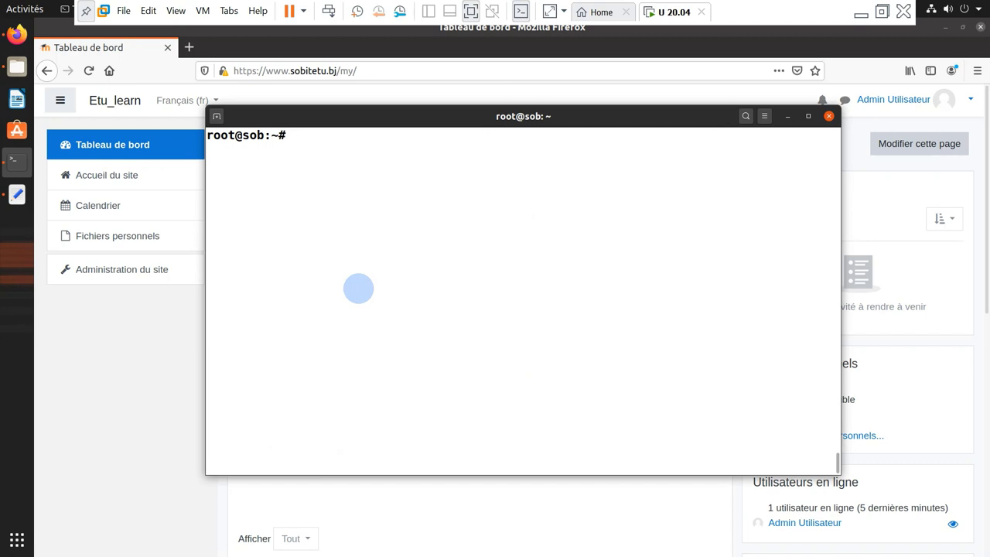
Create a phpldapadmin folder in /var/www and confirm it with ls
type("cd /var/www/")
key("Return")
type("ls")
key("Return")
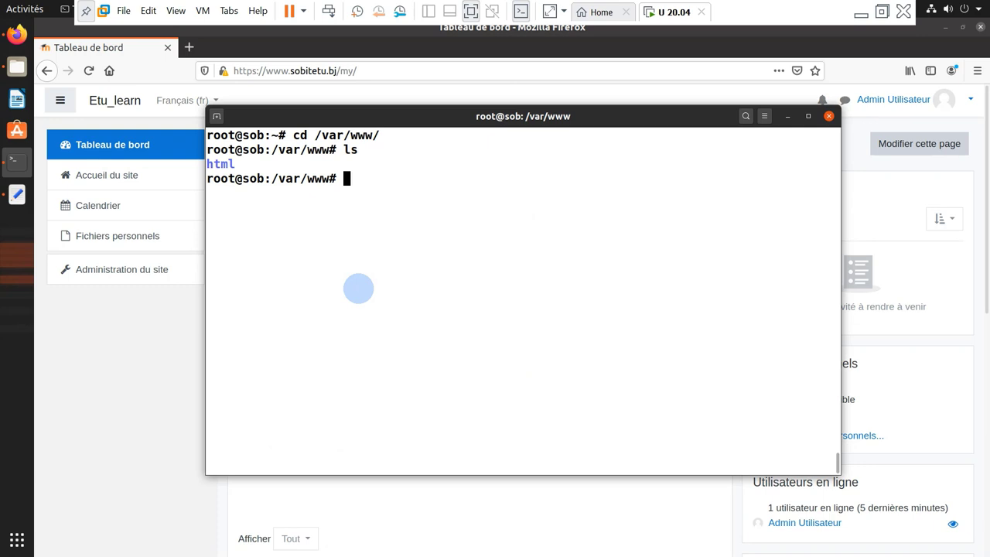
type("mf")
type("kdir ph")
type("ld")
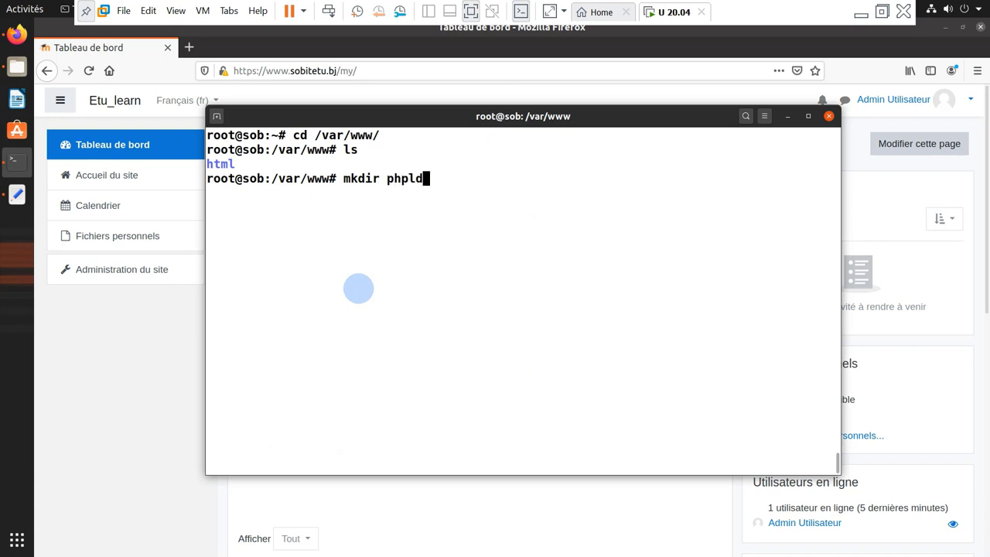
type("apamin")
key("Left")
key("Left")
key("Left")
type("d")
key("Return")
type("ls")
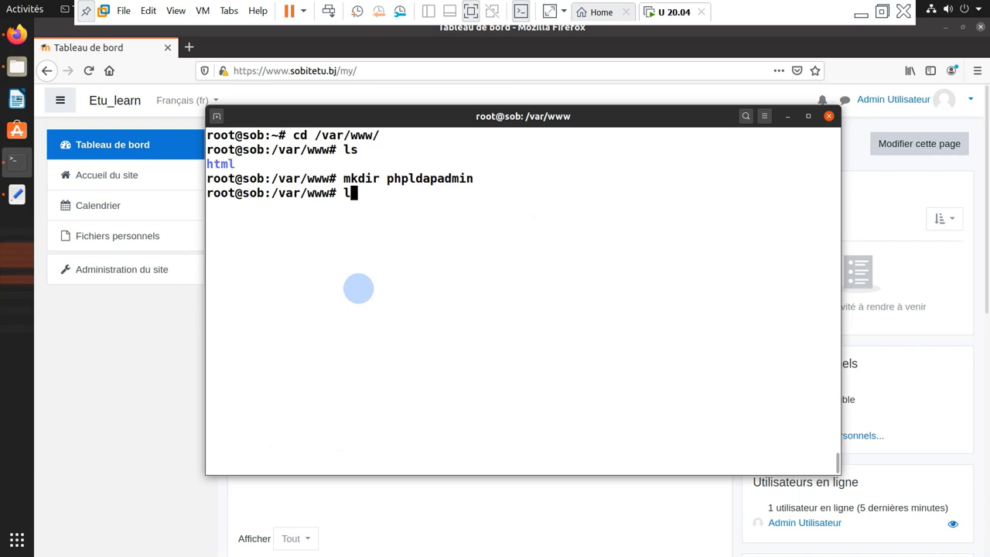
key("Return")
Move into phpldapadmin and open a new info.php file in nano
type("cd p")
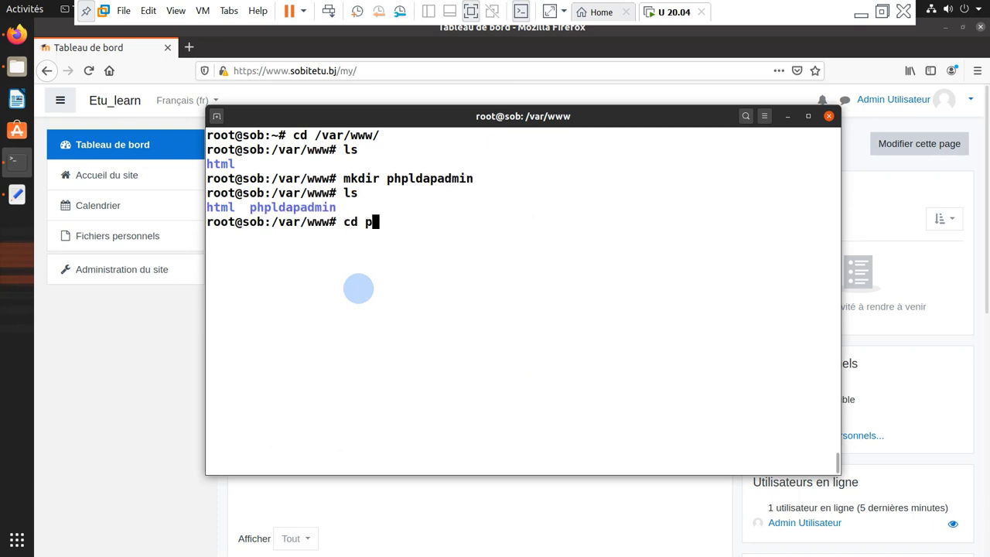
key("Tab")
key("Return")
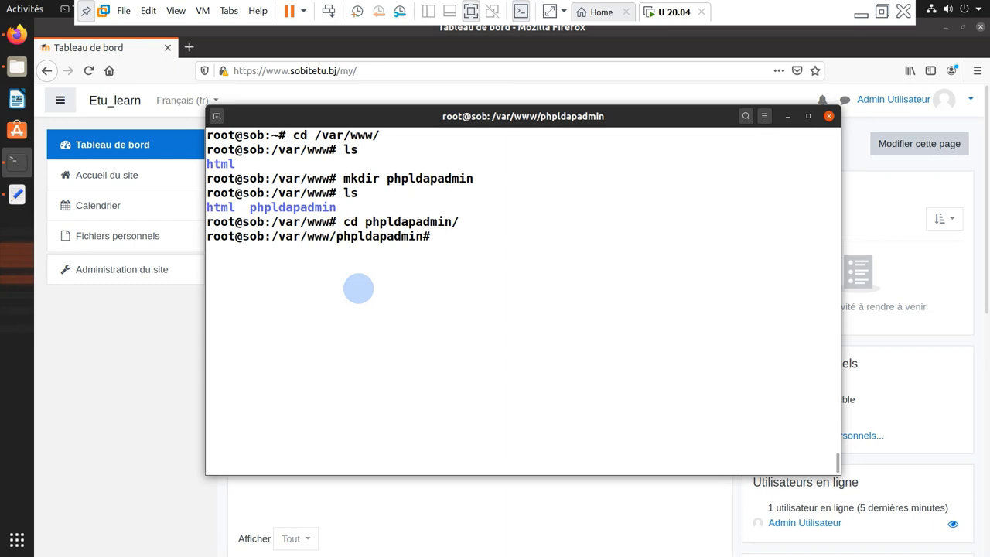
type("in")
key("BackSpace")
type("nana")
type("o /")
key("BackSpace")
type("info.php")
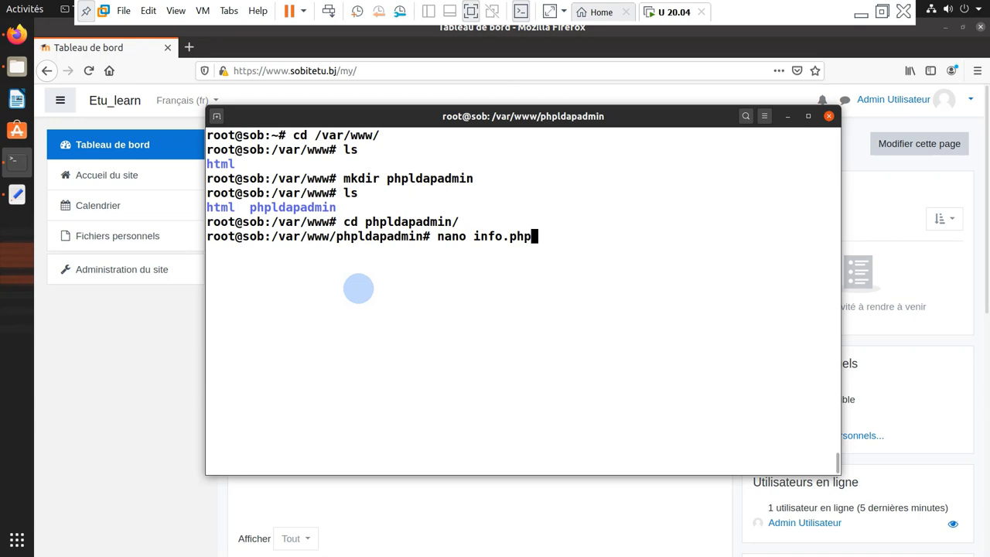
key("Return")
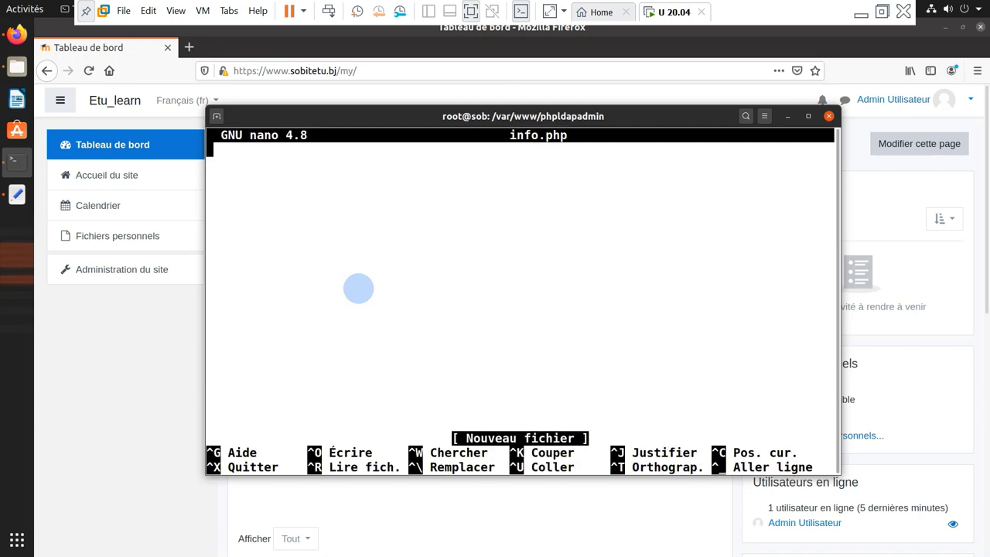
Bring up the setup notes in Gedit and scroll to the base.ldif section
left_click(17, 195)
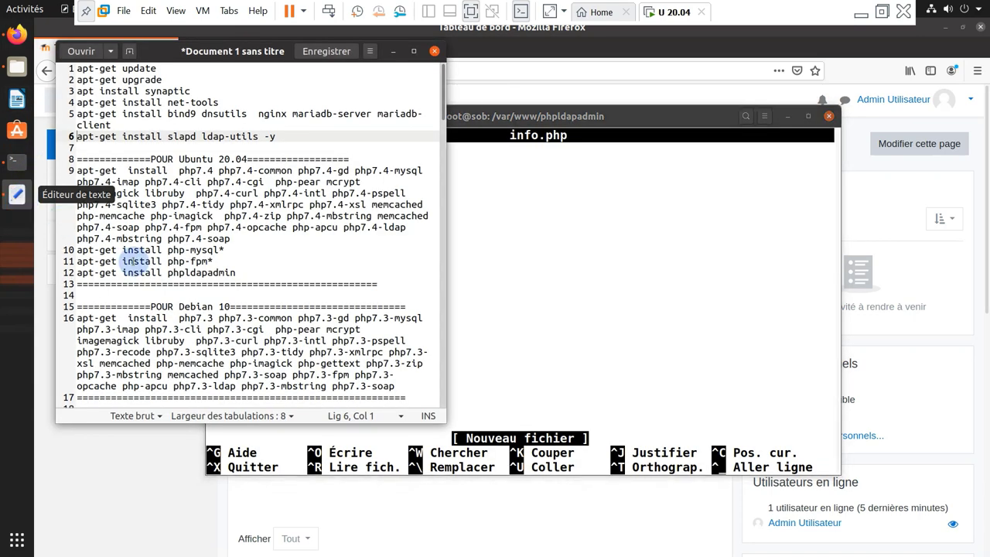
scroll(190, 288, "down", 7)
scroll(193, 291, "down", 20)
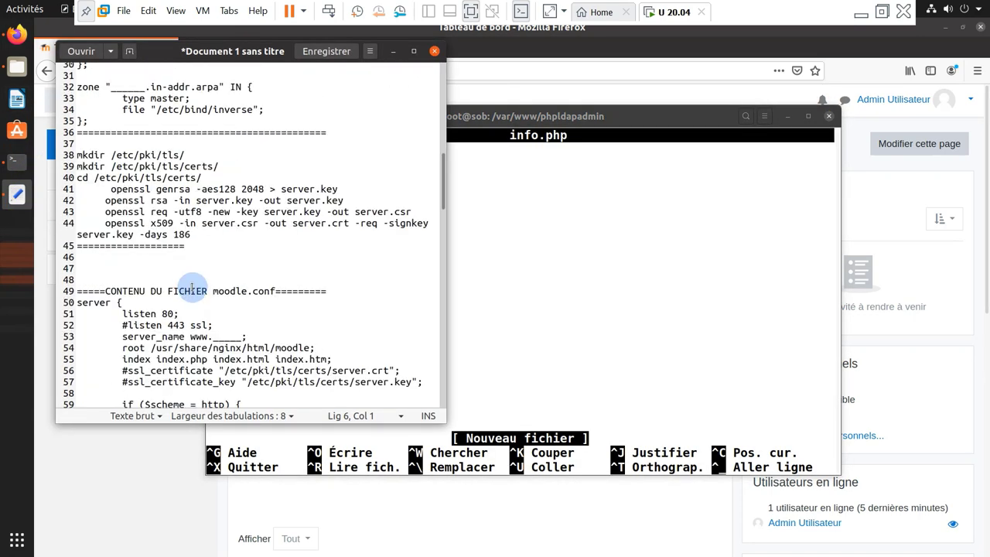
scroll(198, 286, "down", 8)
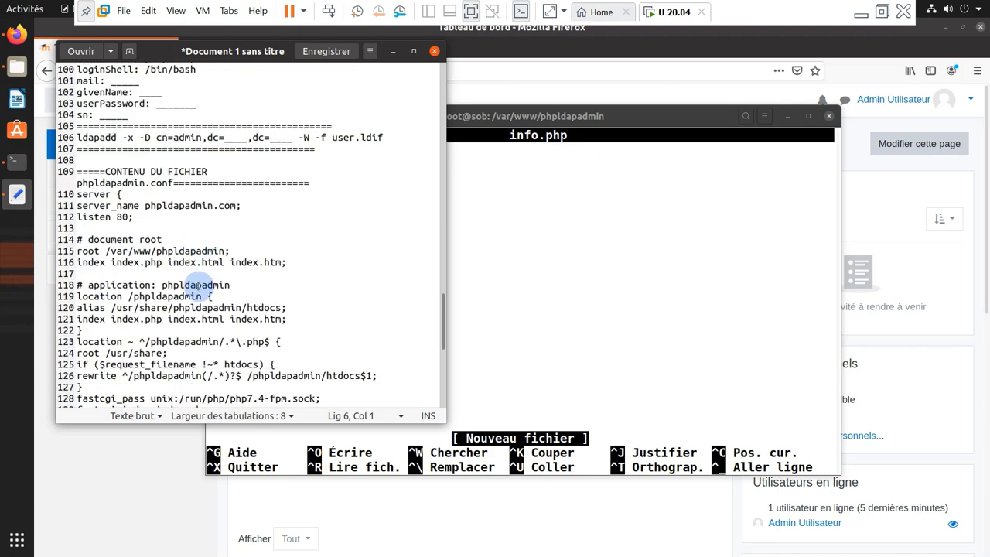
scroll(207, 286, "down", 7)
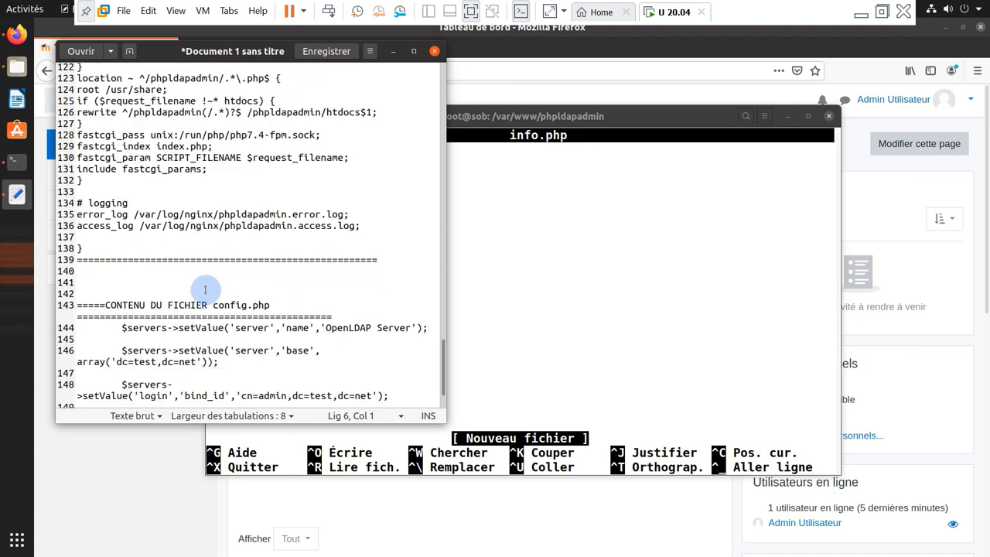
scroll(207, 287, "up", 11)
scroll(207, 288, "up", 6)
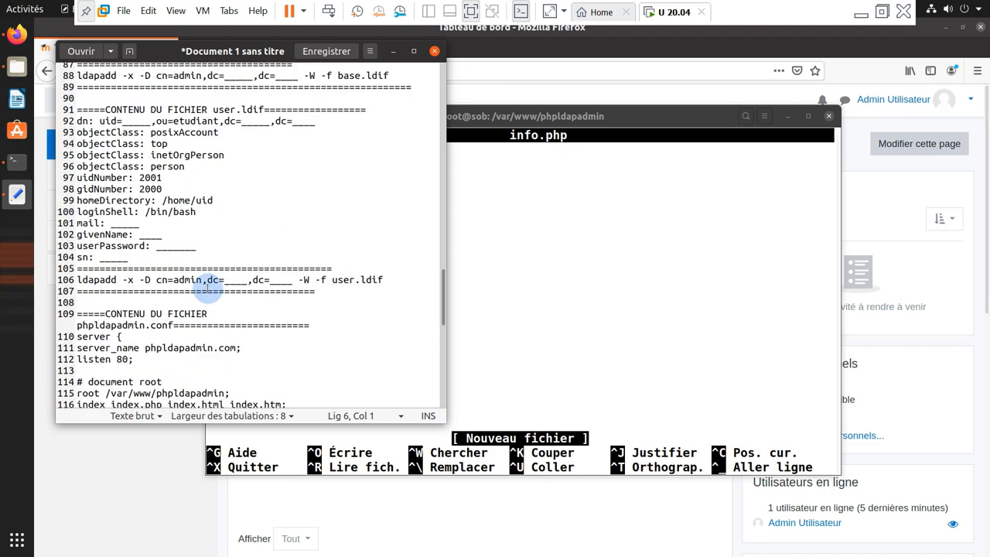
scroll(207, 287, "up", 4)
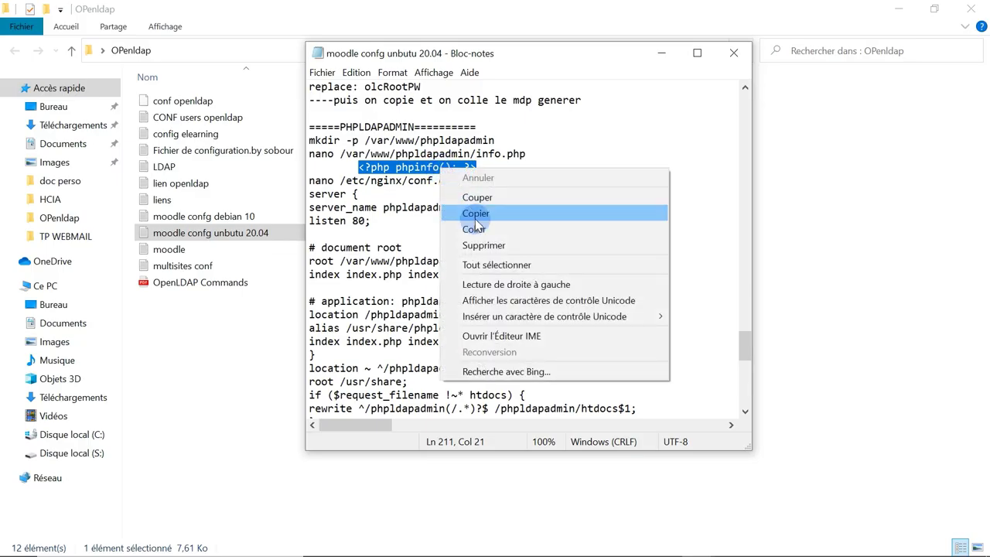
Copy the <?php phpinfo(); ?> line from Notepad, then switch back to the Ubuntu VM
left_click(475, 219)
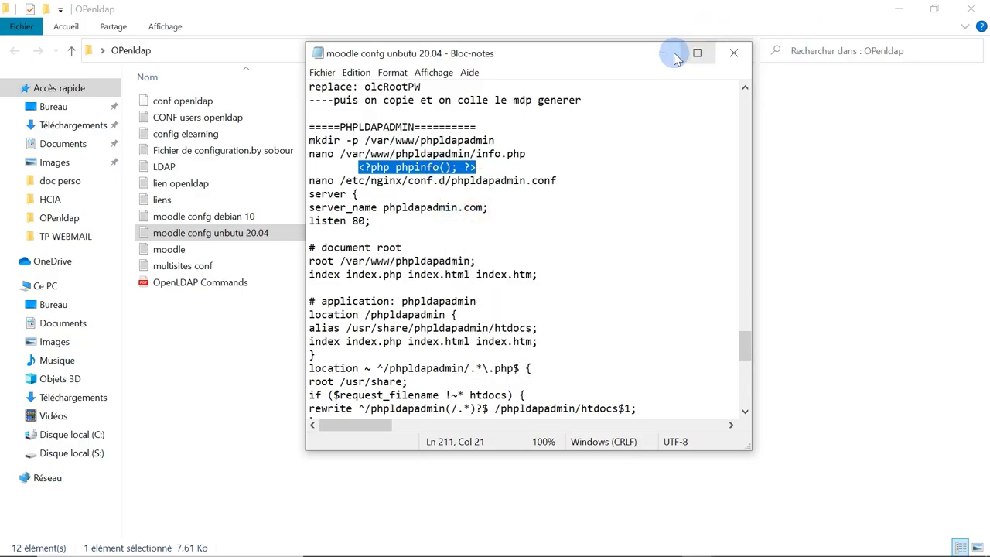
left_click(659, 52)
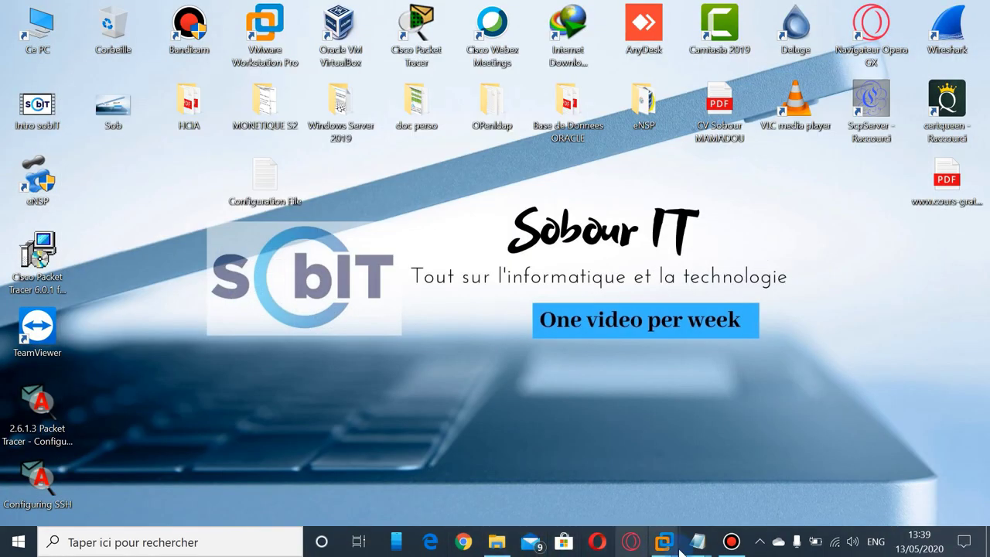
left_click(732, 550)
left_click(529, 21)
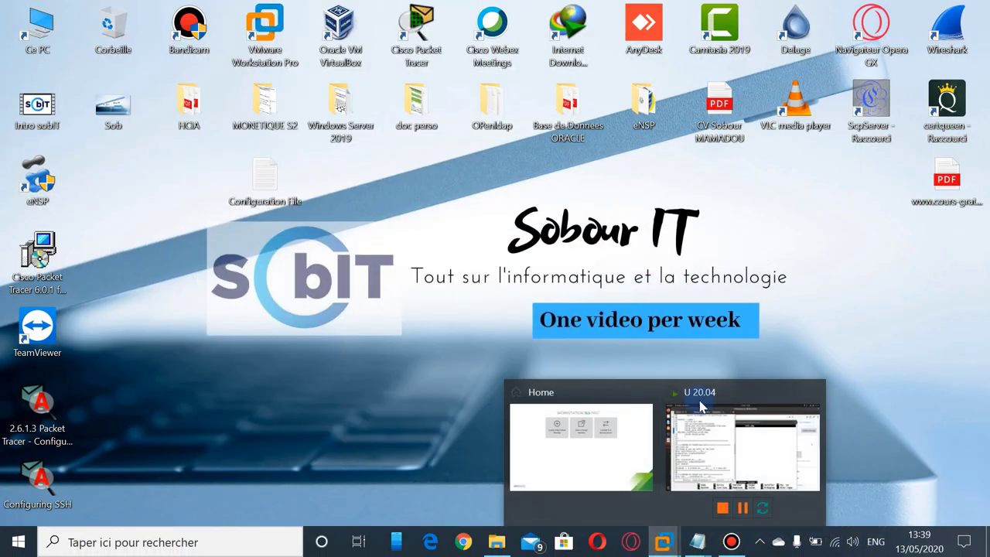
left_click(711, 460)
Paste the <?php phpinfo(); ?> line into info.php, then save it and exit nano
left_click(362, 31)
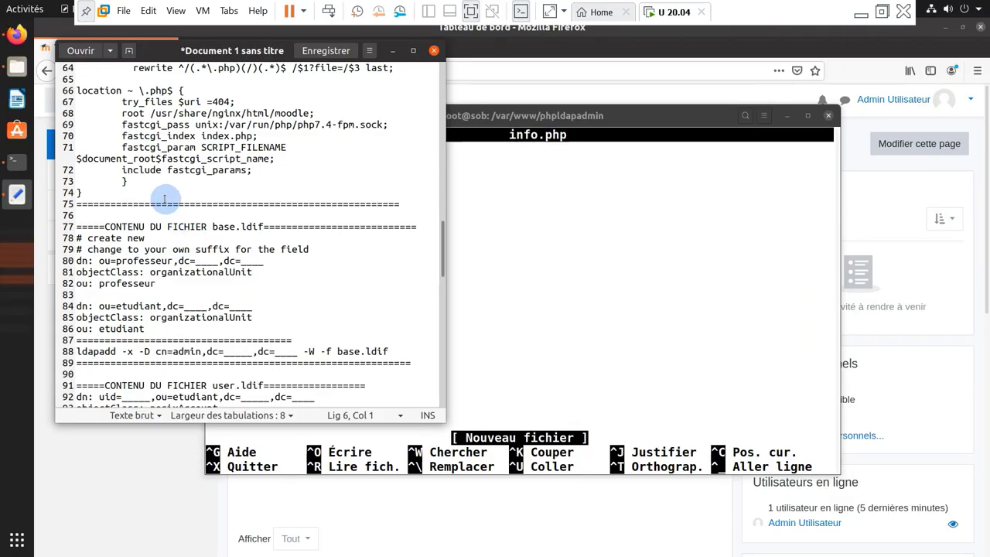
left_click(533, 209)
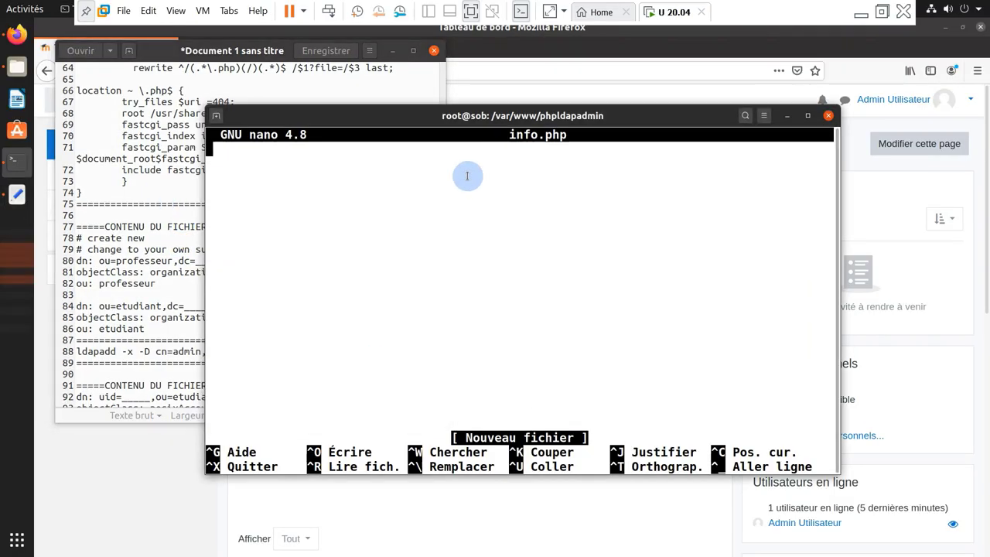
mouse_move(558, 6)
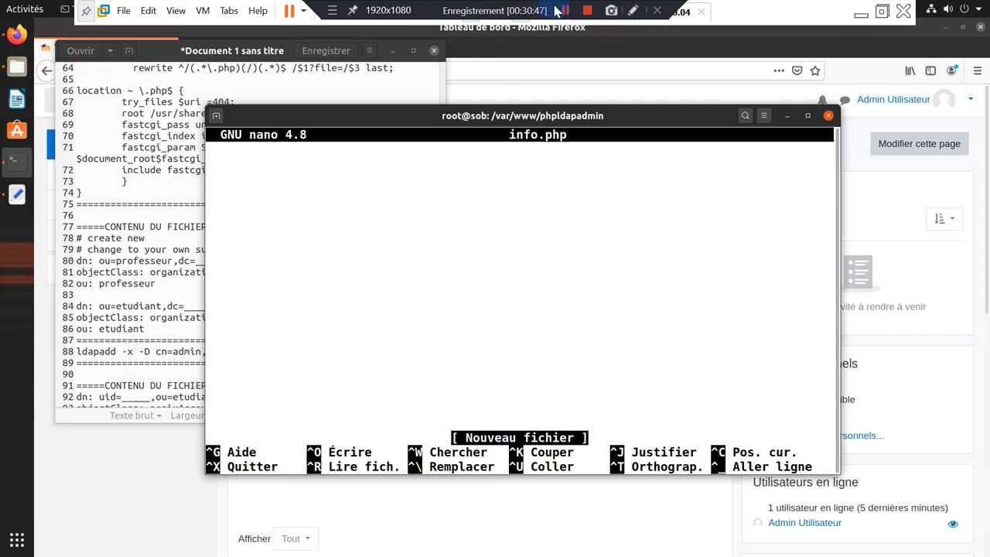
right_click(320, 177)
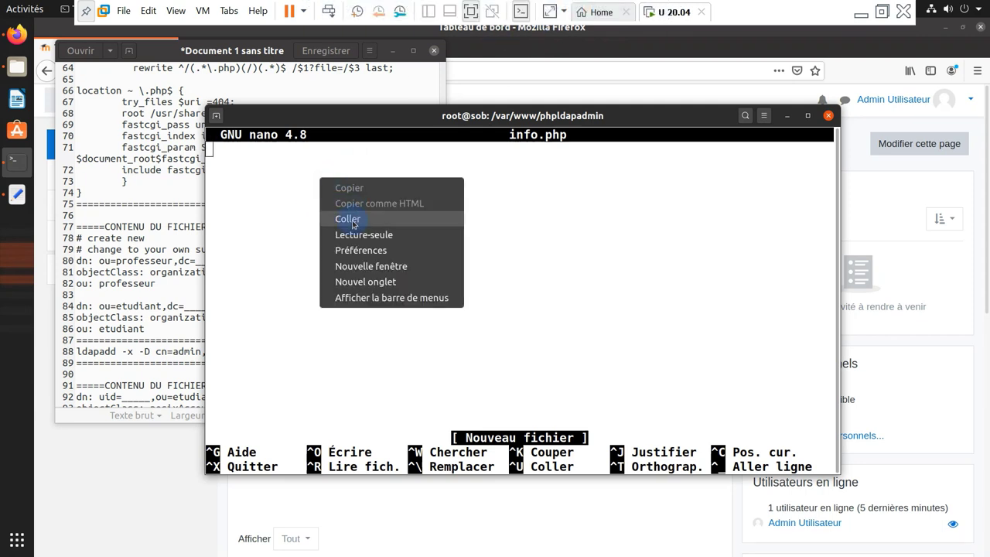
left_click(401, 226)
key("ctrl+x")
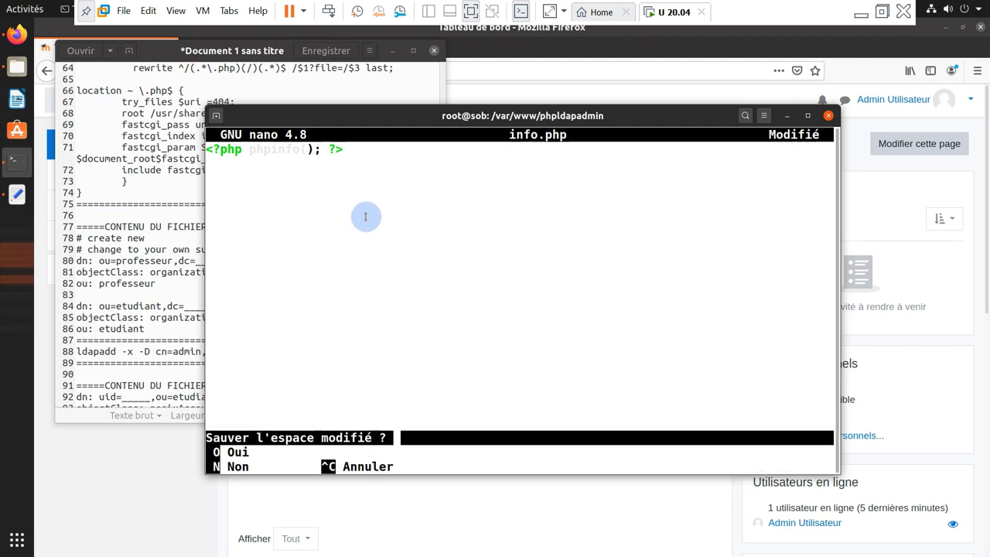
key("o")
key("Return")
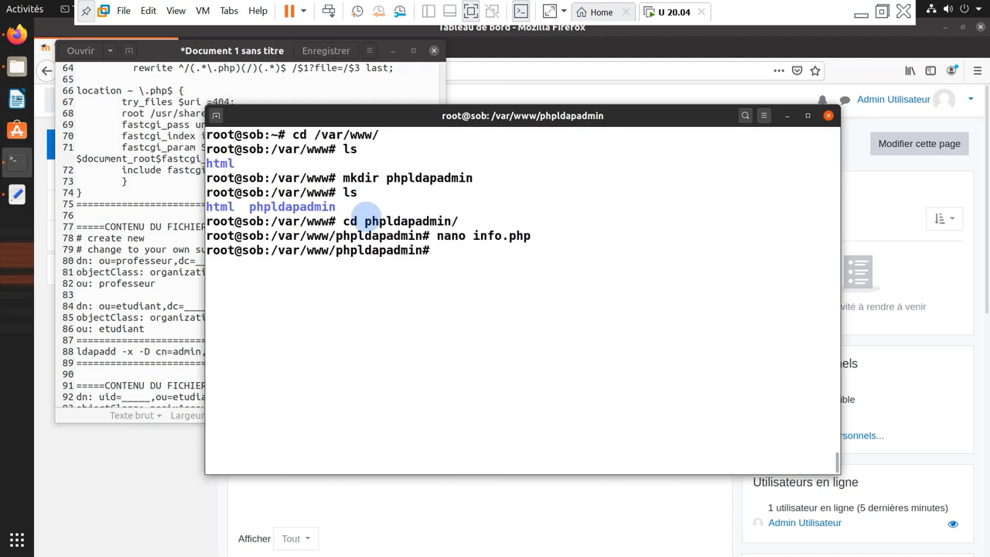
From the home directory, create /etc/nginx/conf.d/phpldapdamin.conf in nano
type("cd")
key("Return")
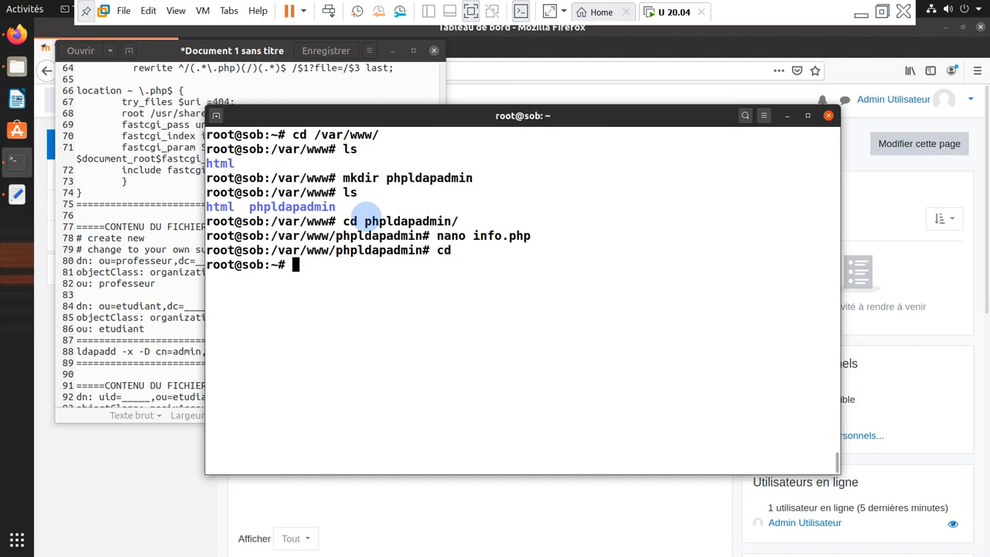
type("nan")
key("BackSpace")
key("BackSpace")
key("BackSpace")
type("nano /etc/nginx/")
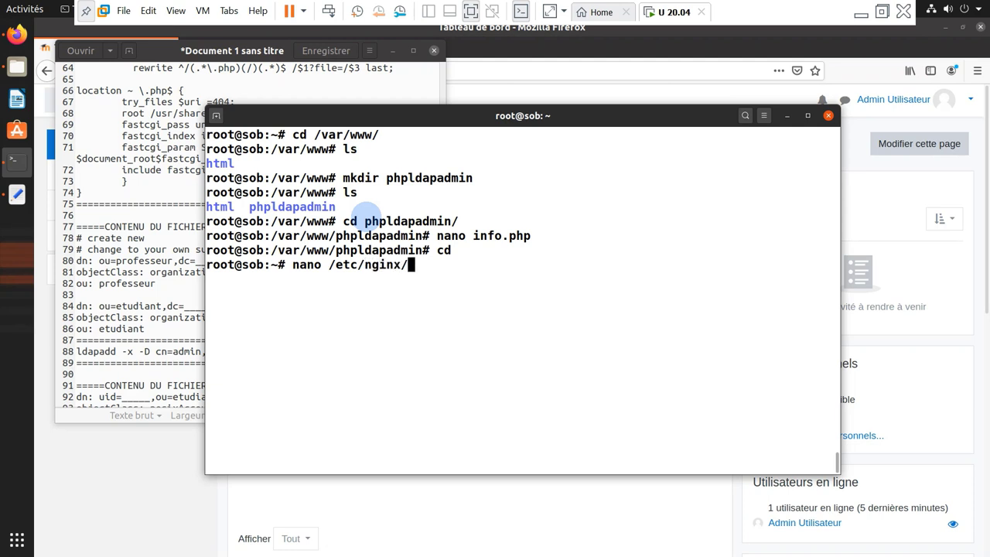
type("co")
key("Tab")
type("phplada")
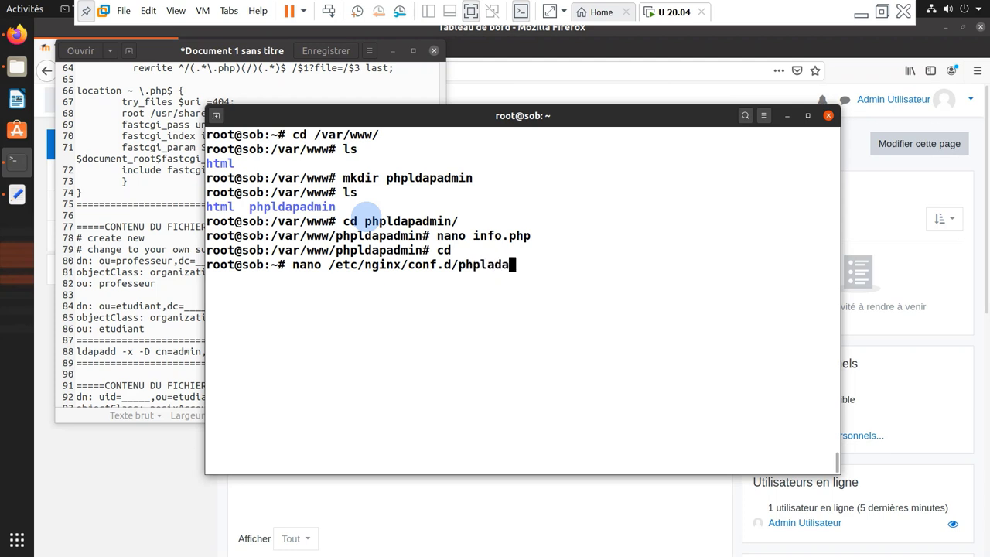
key("BackSpace")
key("BackSpace")
key("BackSpace")
type("dapdamin.")
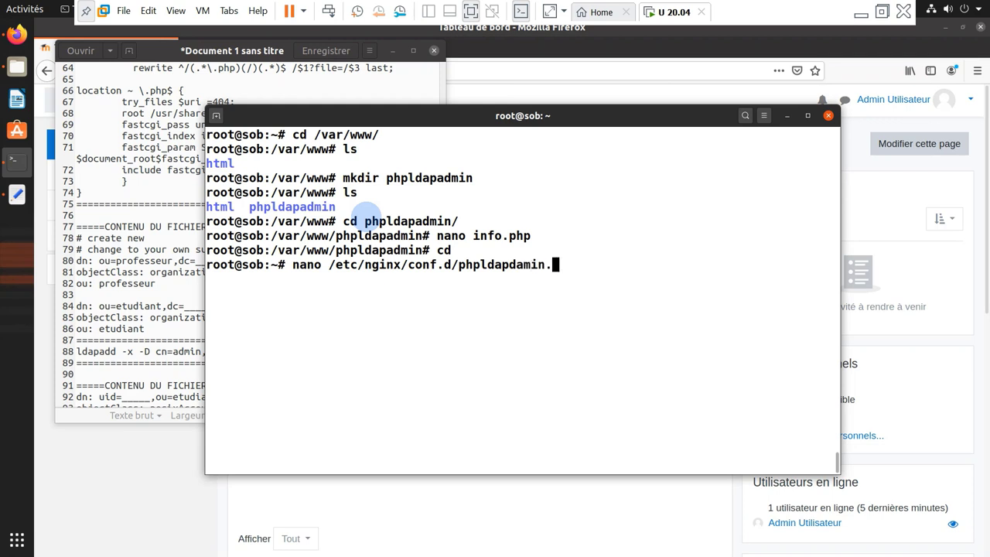
type("conf")
key("Return")
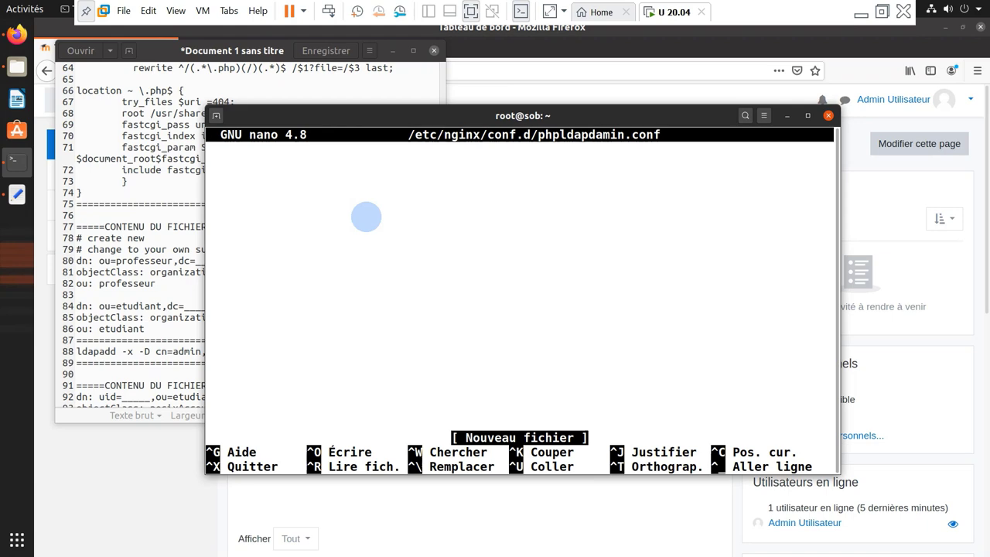
Copy the phpldapadmin server block from the Gedit notes and paste it into the new file
left_click(129, 249)
scroll(182, 203, "down", 15)
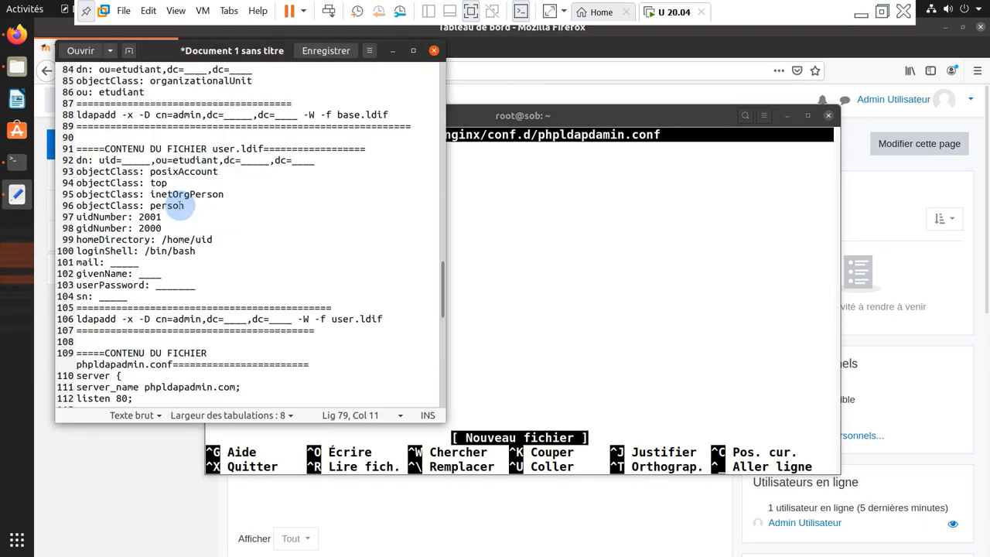
scroll(182, 203, "up", 3)
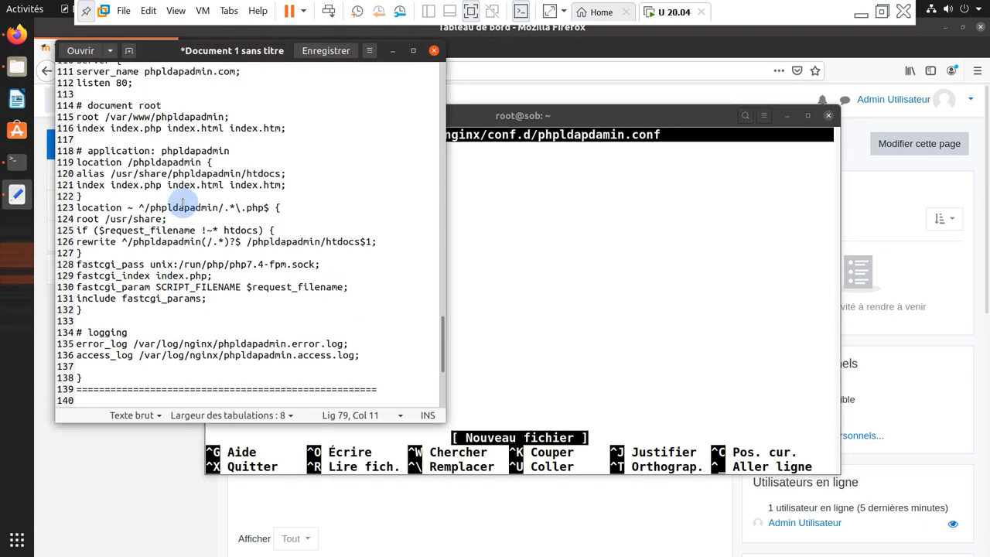
scroll(182, 202, "up", 1)
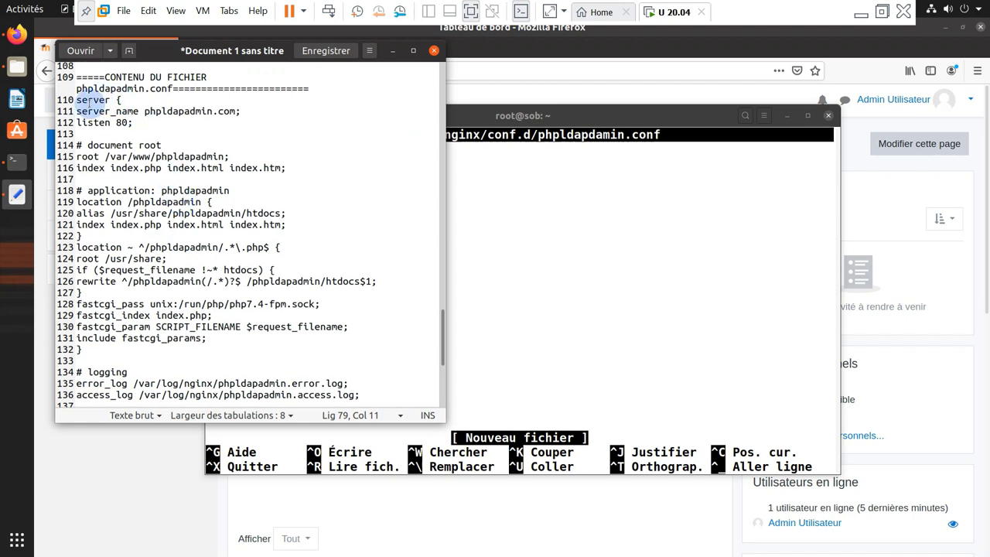
left_click_drag(77, 100, 276, 369)
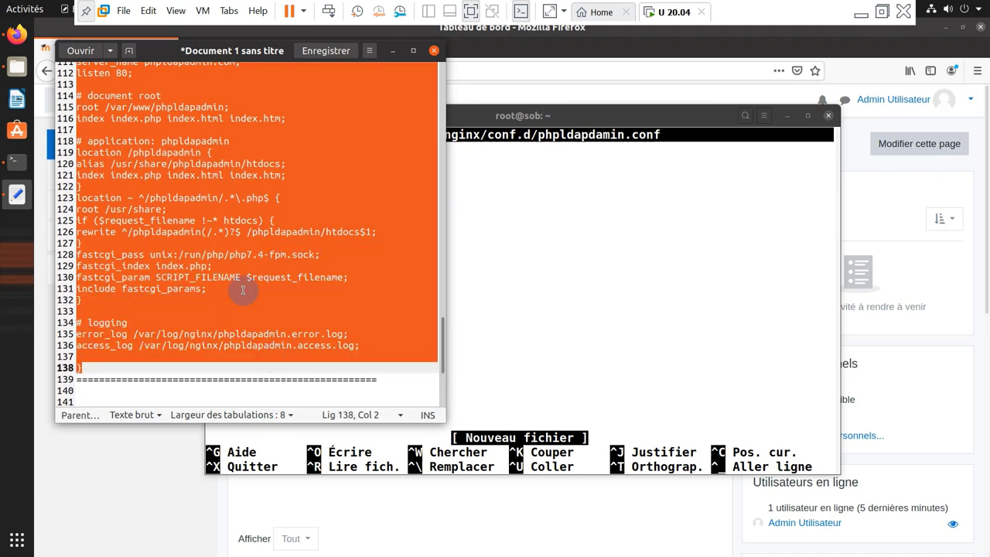
right_click(236, 261)
left_click(267, 314)
right_click(503, 219)
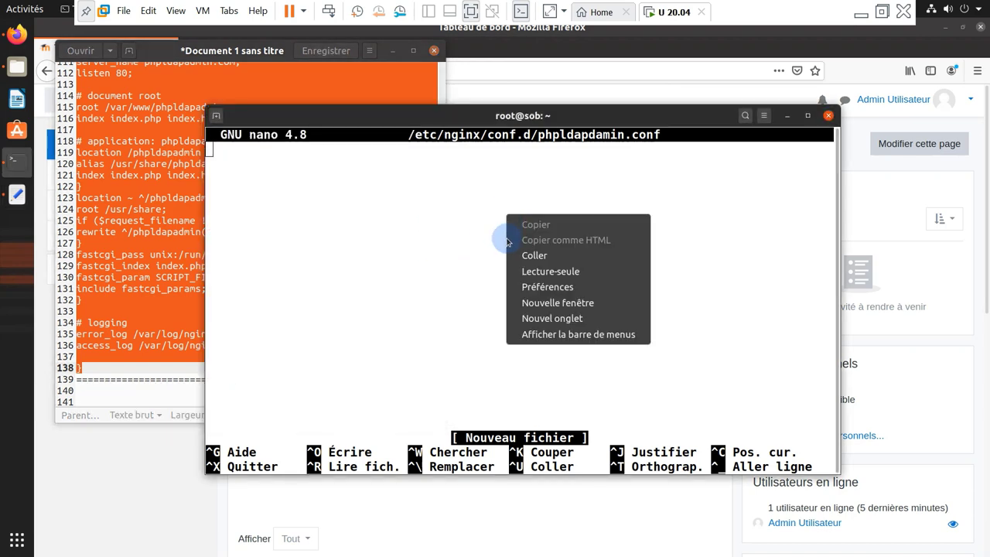
left_click(534, 255)
Check the pasted server_name line, then save phpldapdamin.conf and exit nano
scroll(323, 280, "up", 6)
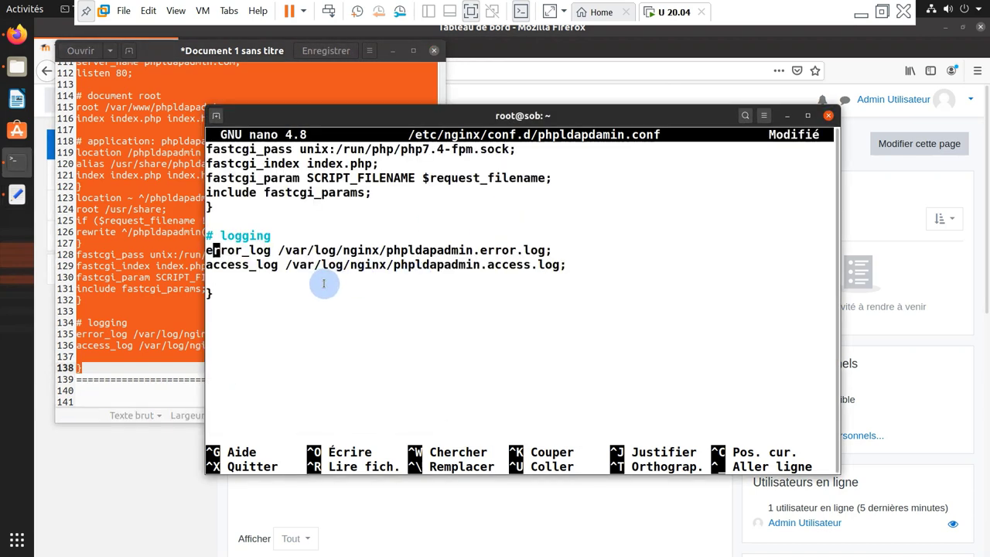
scroll(323, 280, "up", 4)
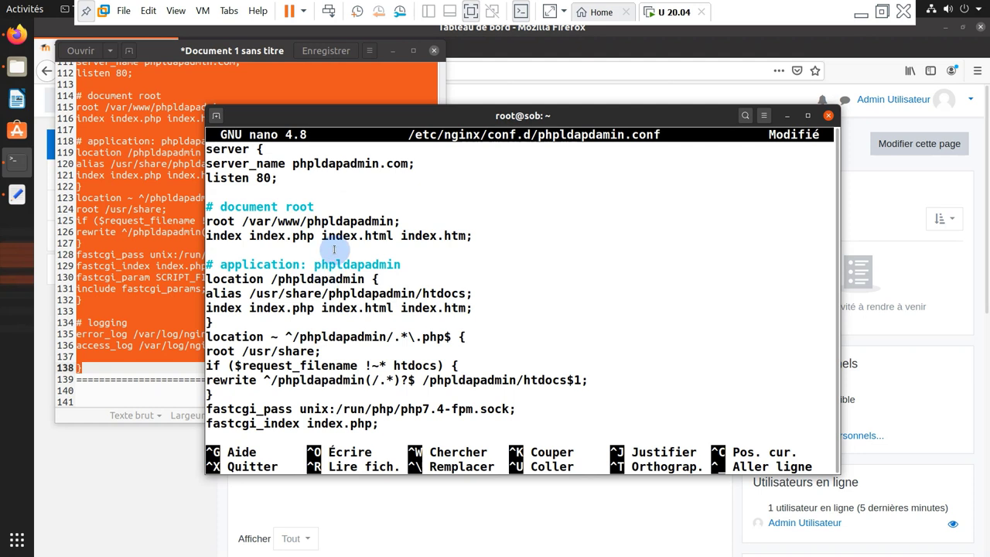
key("Up")
key("Up")
key("Right")
key("Down")
key("Right")
key("Right")
key("Right")
key("Right")
key("Right")
key("Right")
key("Right")
key("Right")
key("Right")
key("Right")
key("Right")
key("Right")
key("Right")
key("Right")
key("Right")
key("Right")
key("Right")
key("Right")
key("Right")
key("Right")
key("Right")
key("Right")
key("Right")
key("Left")
key("Left")
key("Left")
key("Left")
key("Right")
key("Down")
key("Down")
key("Down")
key("ctrl+x")
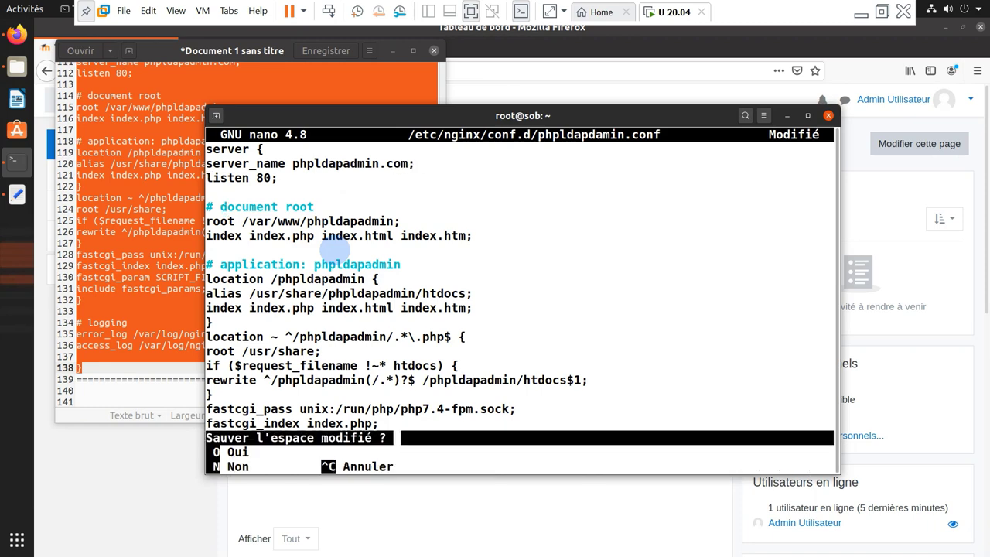
key("o")
key("Return")
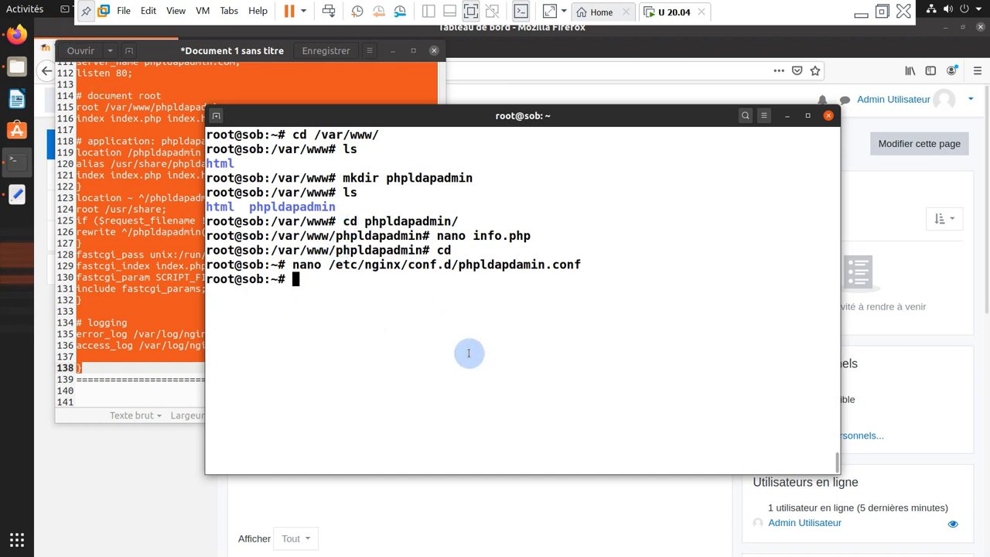
Open /etc/hosts in nano, correcting the mistyped 'hots' file name
type("o /")
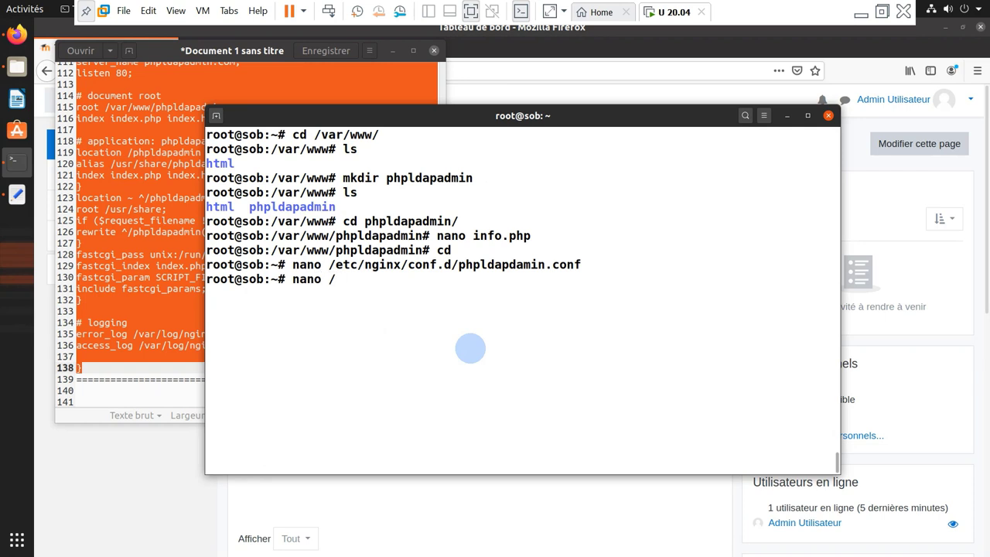
type("etc/hots")
key("Return")
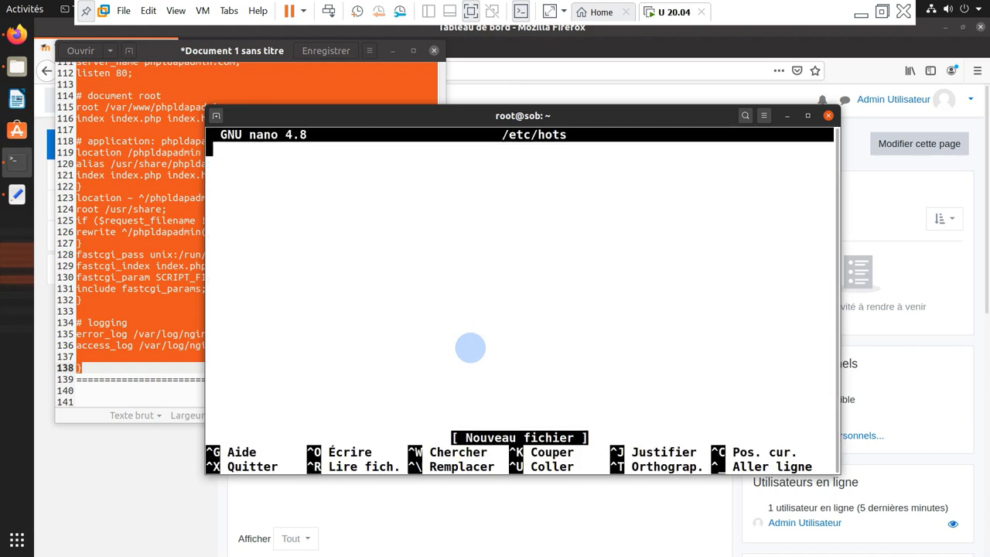
key("ctrl+x")
key("Up")
key("Left")
key("Left")
type("s")
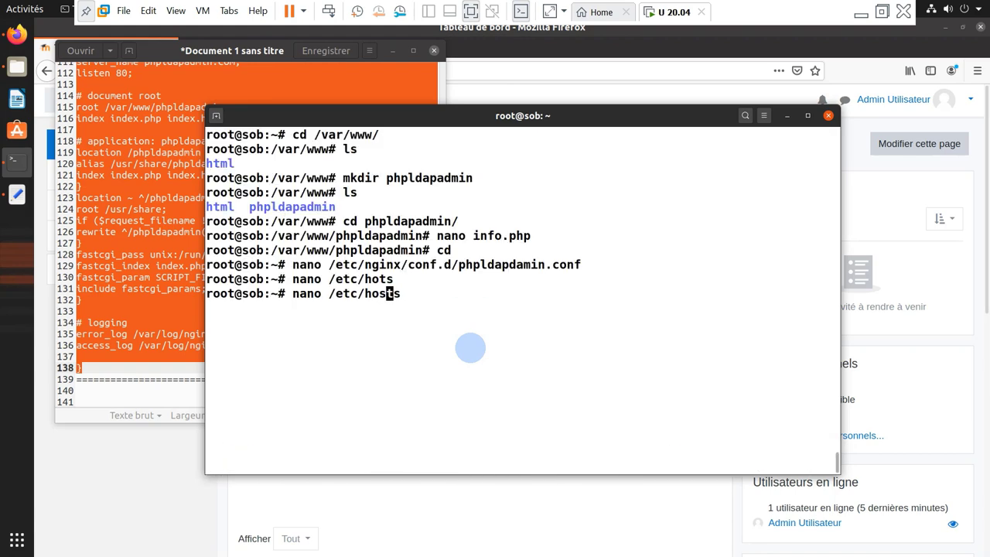
key("Return")
Add '192.168.100.1<Tab>phpldapadmin.com' on line 3 and save /etc/hosts
key("Down")
key("Down")
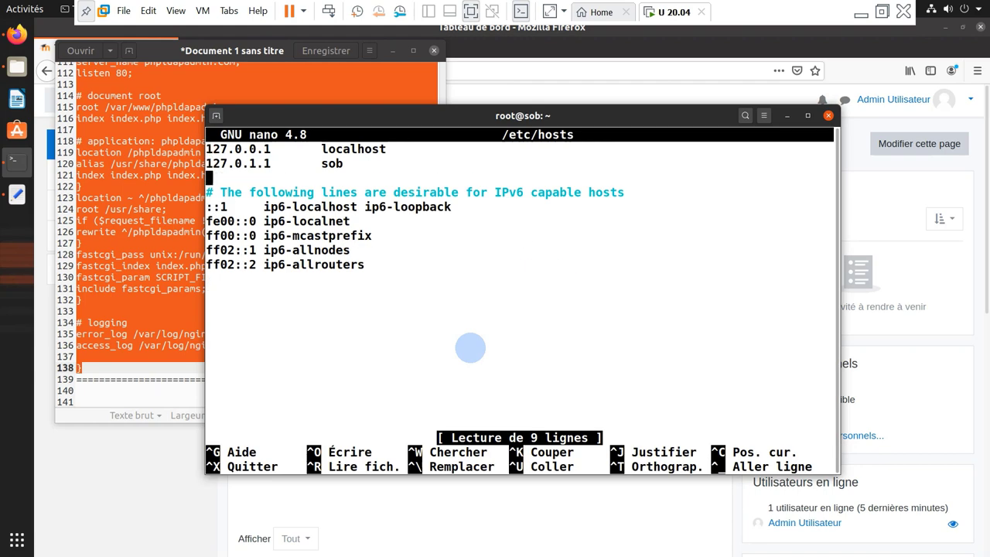
type("192.168.1")
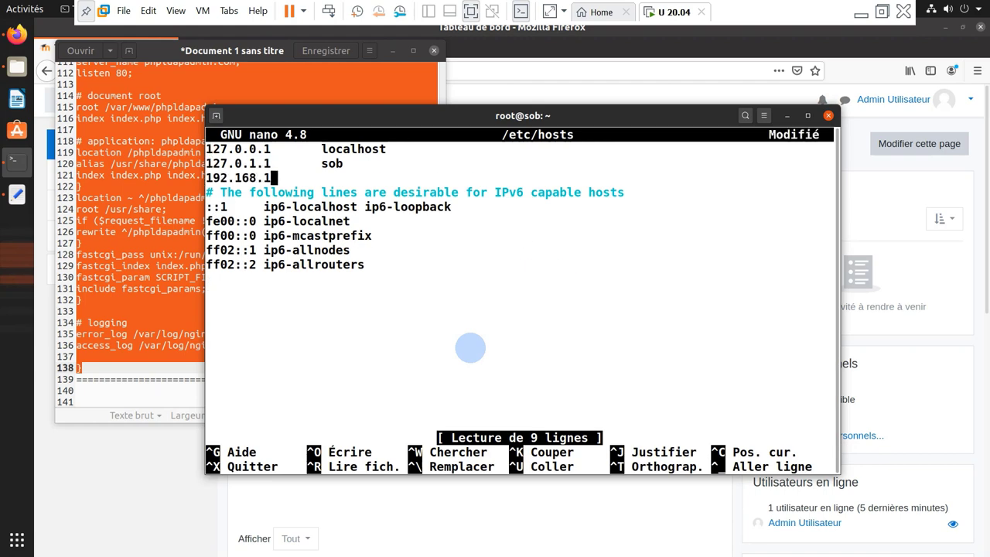
type("00.1")
key("Tab")
type("php")
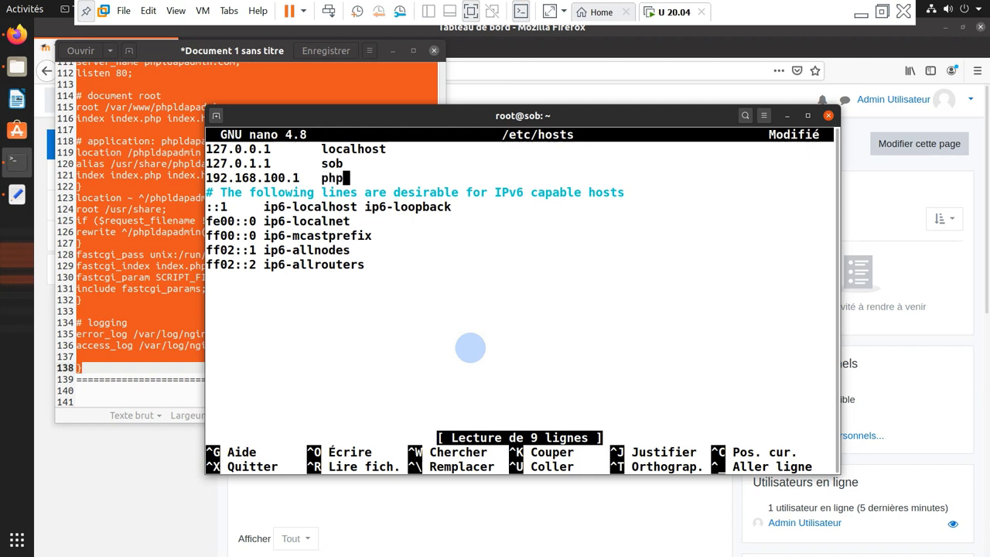
type("ldapadmin")
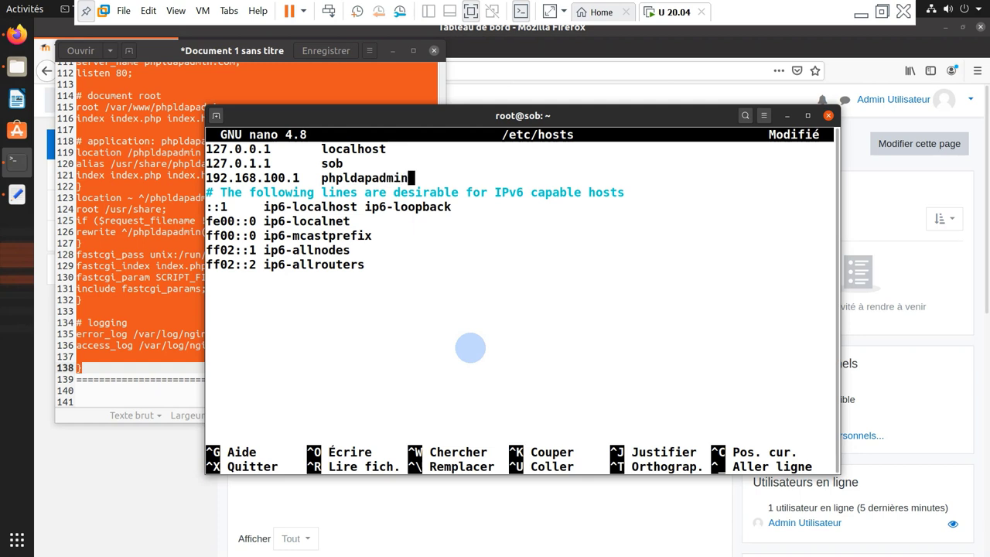
type(".com")
key("ctrl+x")
key("o")
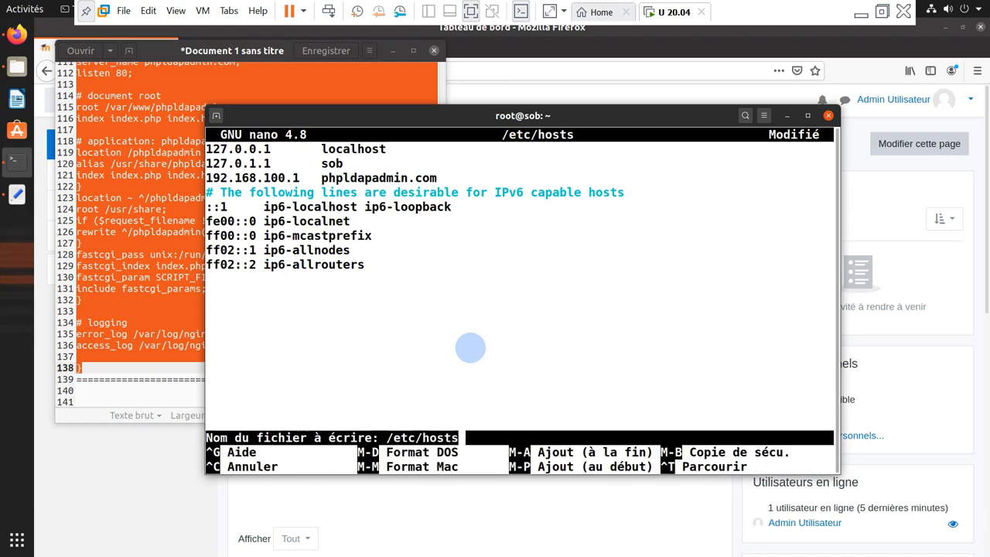
key("Return")
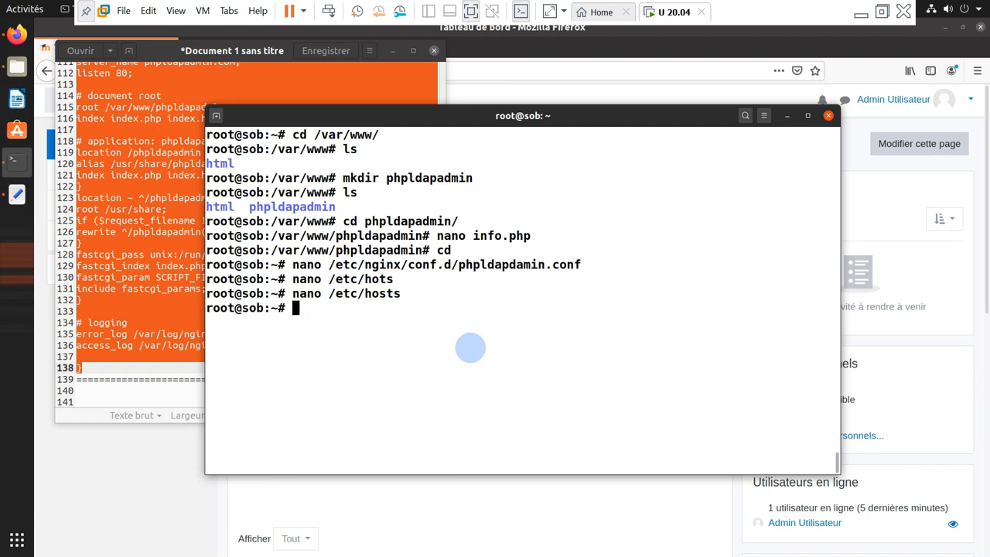
Open /etc/phpldapadmin/config.php in nano
type("nano /etc/php")
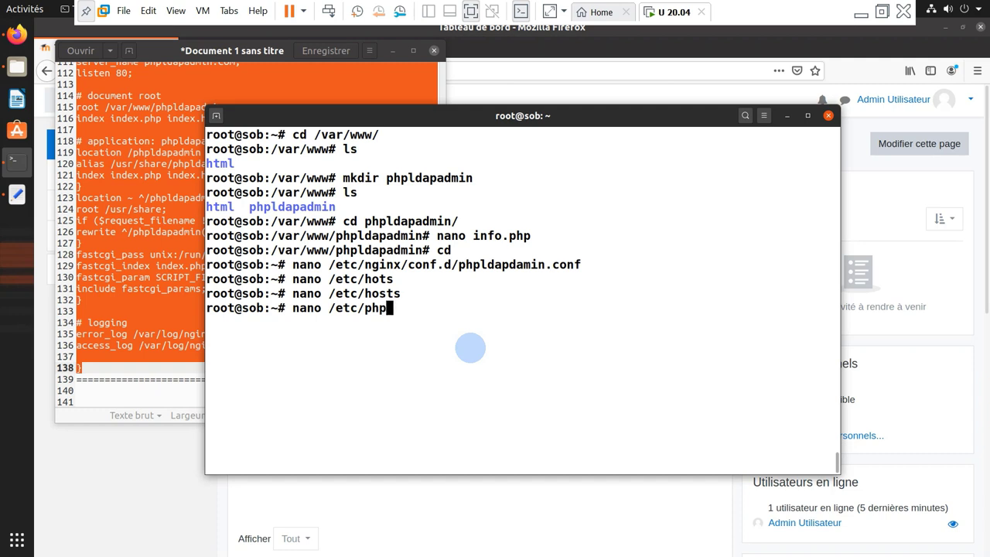
type("ld")
key("Tab")
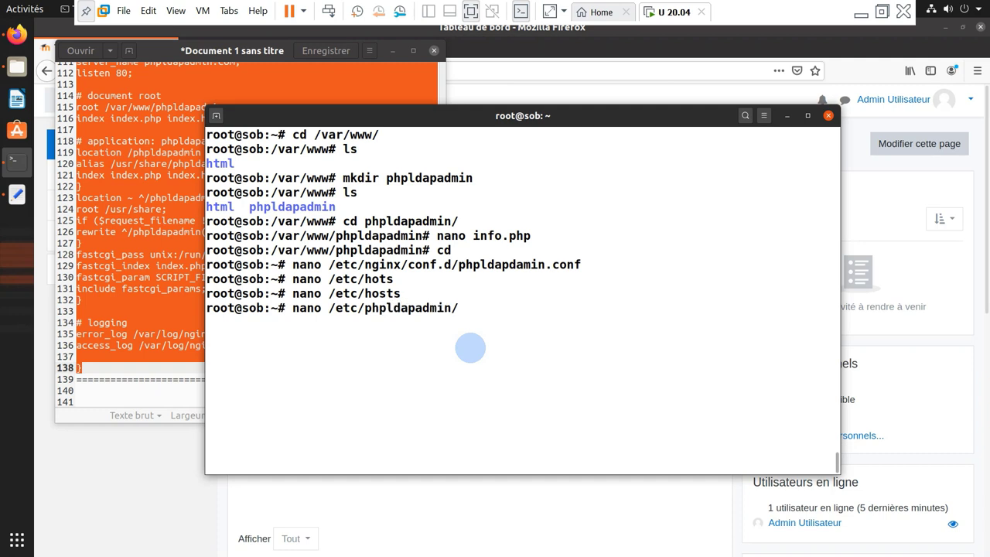
type("co")
key("Tab")
key("Return")
Change the server name setting to 'MyLDAPserver'
key("Down")
key("Down")
key("Down")
key("Down")
key("Down")
key("Down")
key("Down")
key("Down")
key("Down")
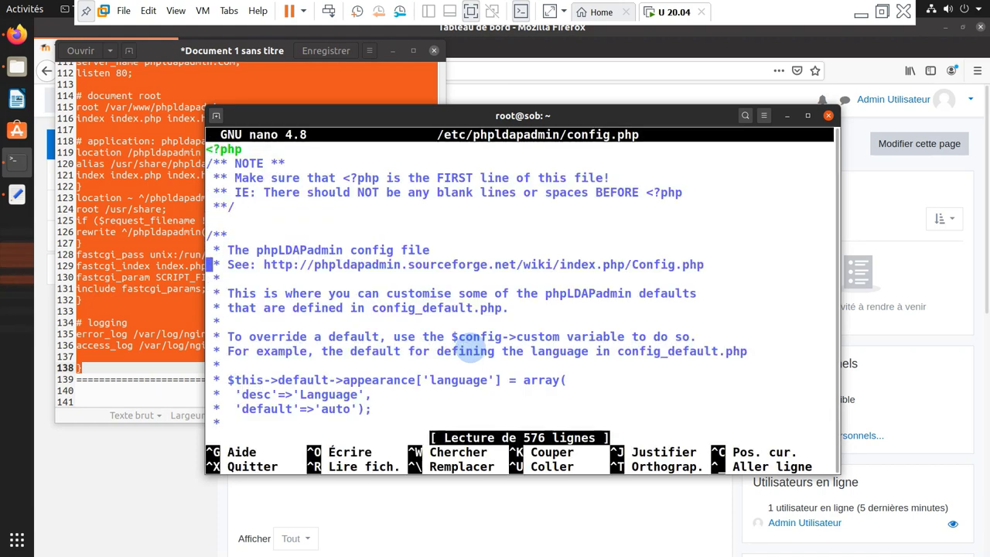
scroll(468, 348, "down", 20)
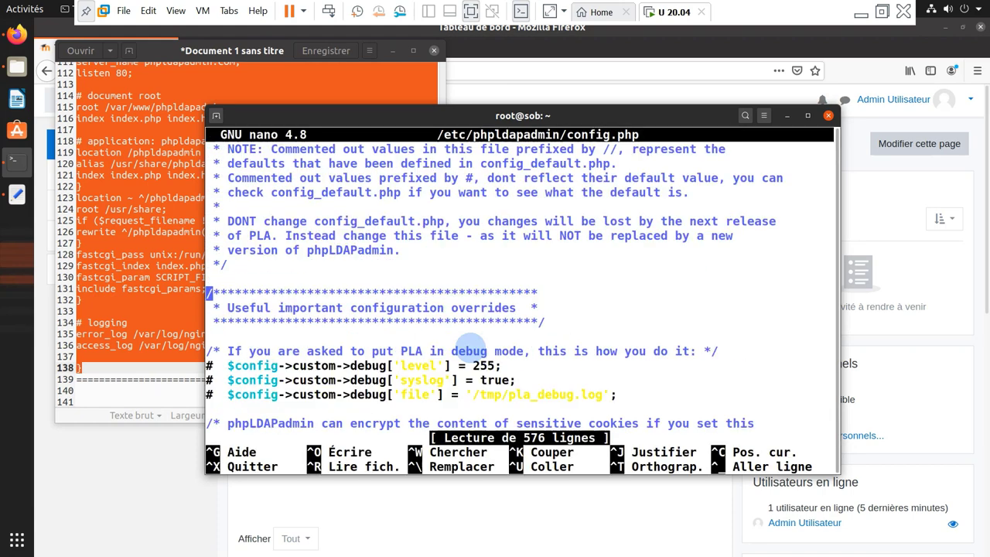
scroll(470, 347, "down", 20)
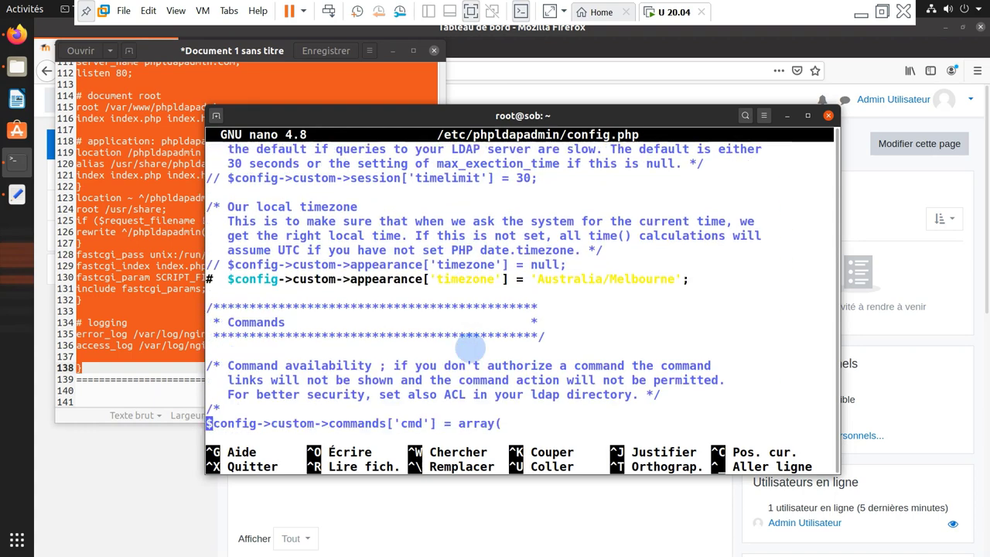
scroll(471, 348, "down", 20)
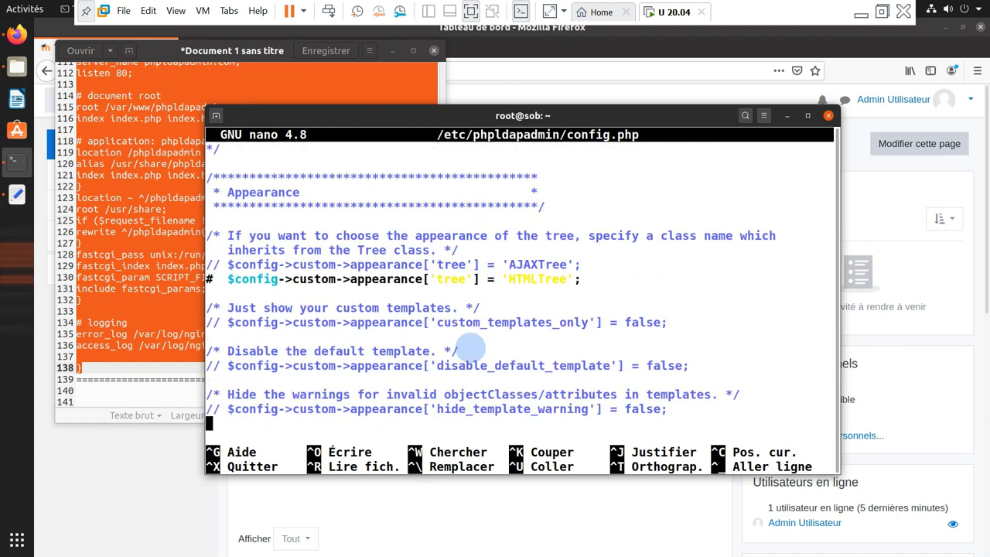
scroll(470, 349, "down", 20)
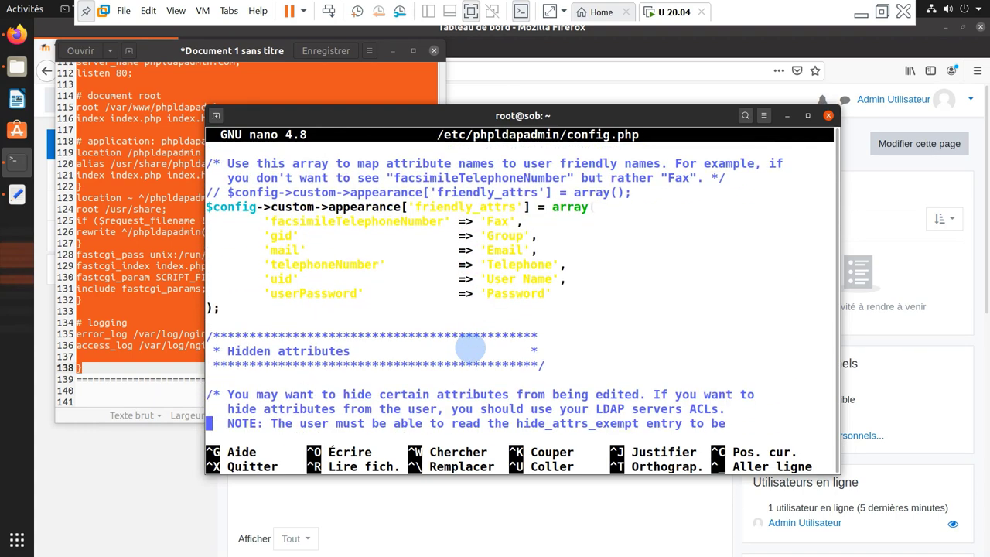
scroll(470, 345, "down", 20)
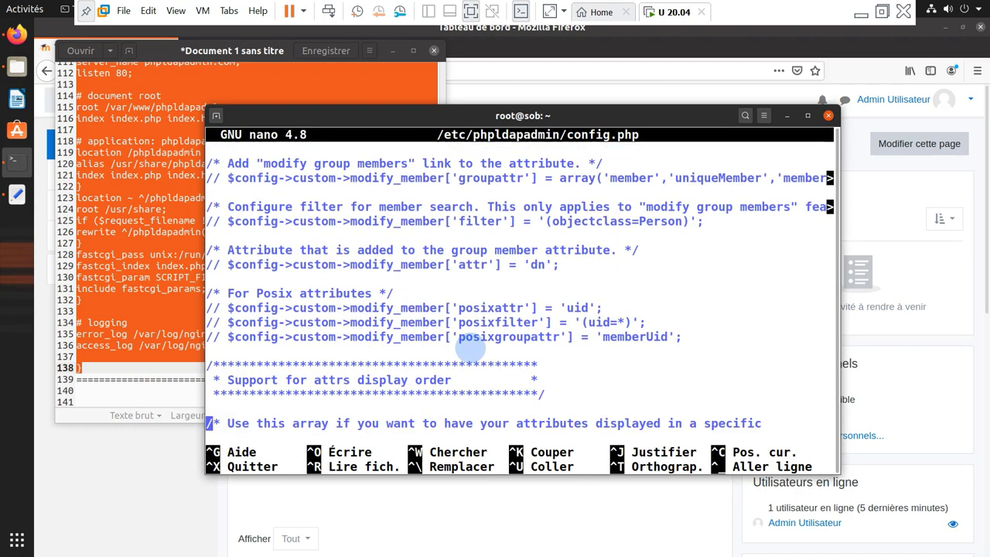
scroll(471, 345, "down", 1)
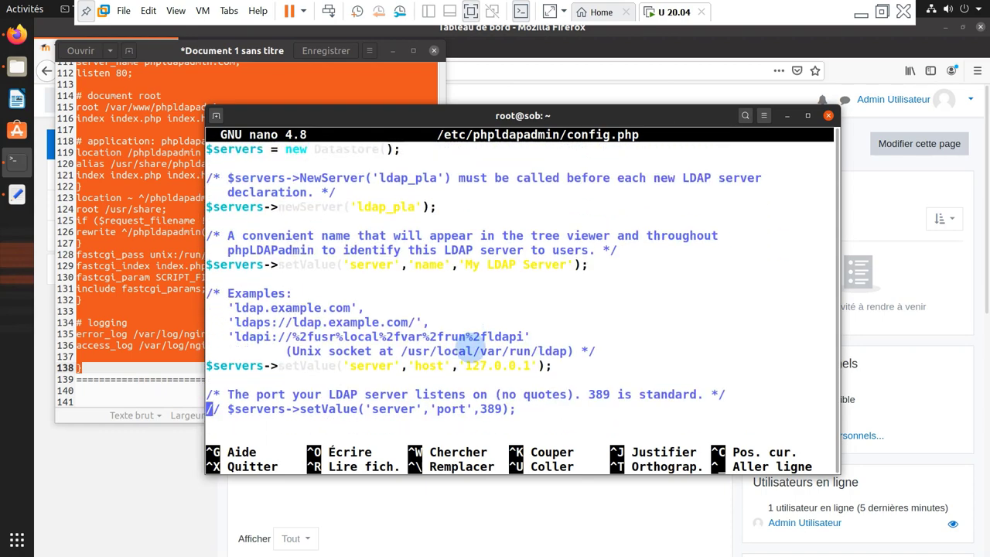
scroll(470, 346, "up", 5)
scroll(470, 348, "down", 1)
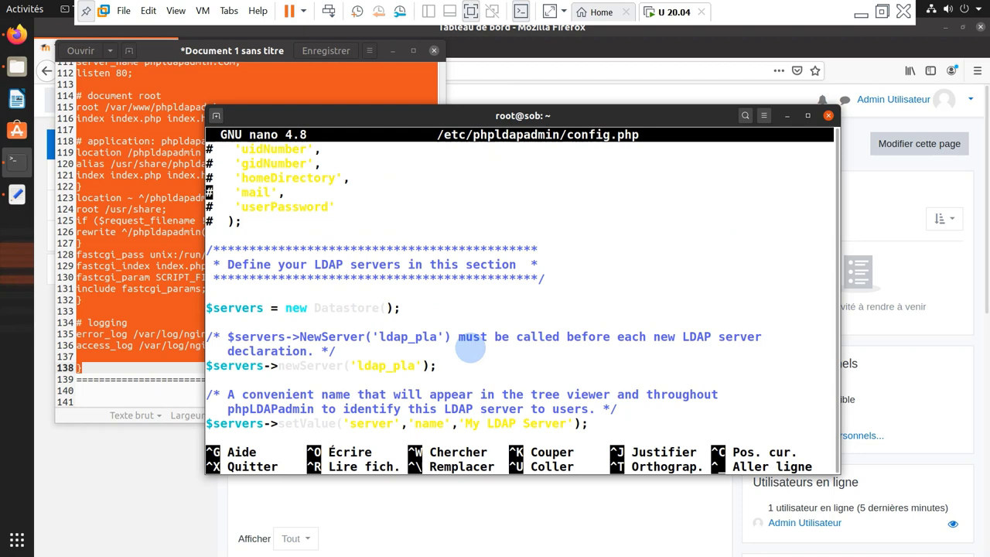
scroll(471, 349, "down", 3)
scroll(471, 349, "down", 7)
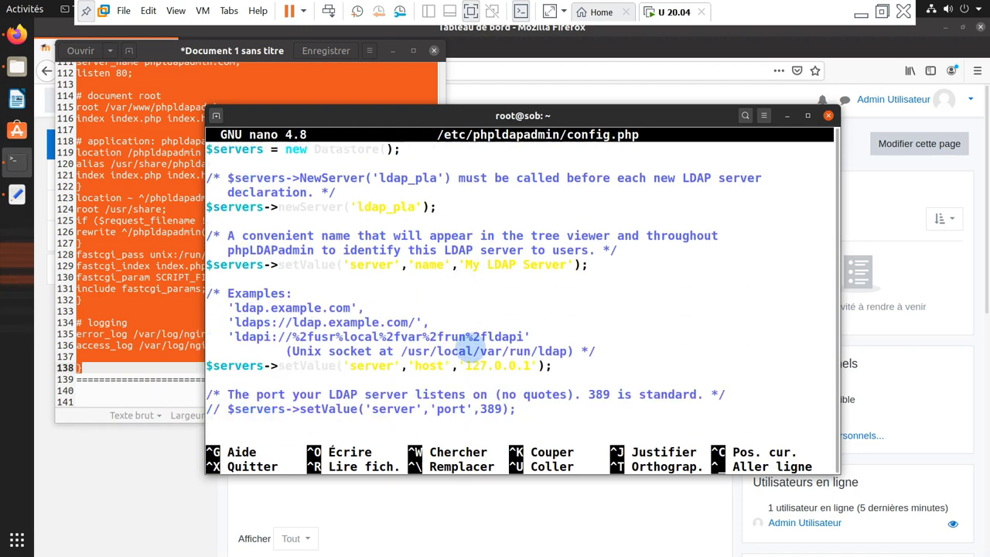
scroll(470, 344, "up", 5)
key("Left")
key("Down")
key("Left")
key("Left")
key("Left")
key("BackSpace")
key("BackSpace")
key("BackSpace")
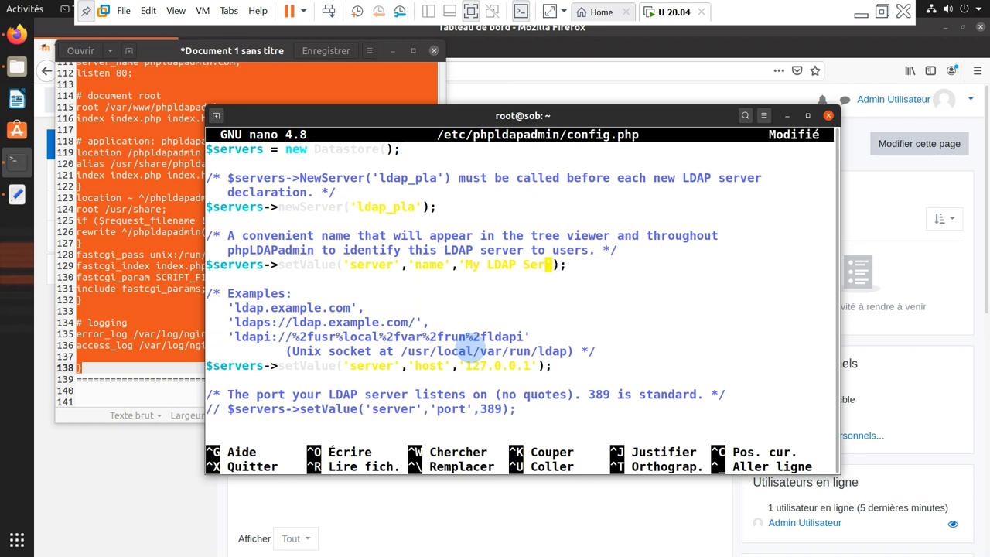
key("BackSpace")
key("BackSpace")
key("BackSpace")
key("BackSpace")
key("BackSpace")
key("BackSpace")
key("BackSpace")
key("BackSpace")
key("BackSpace")
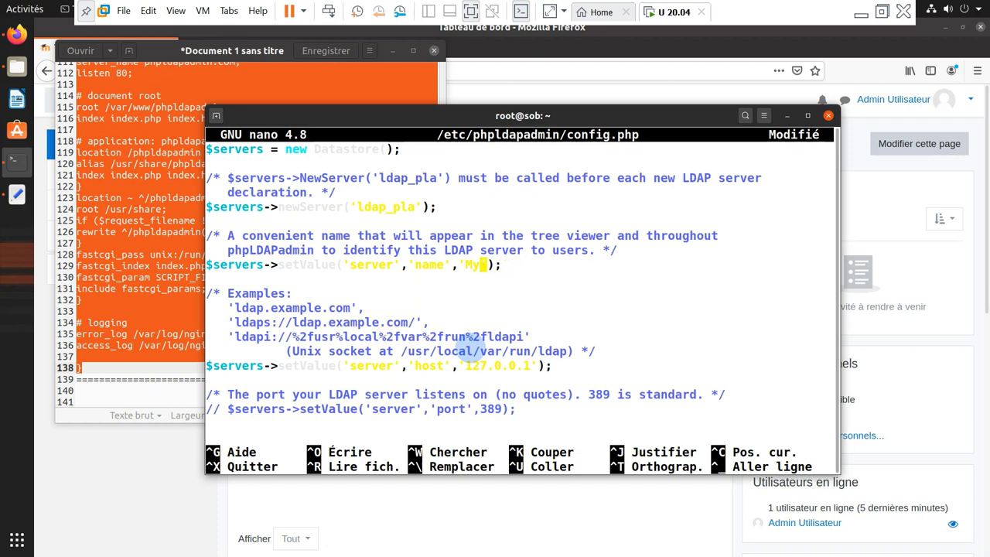
type("LDAPserver")
key("Down")
key("Down")
key("Down")
key("Down")
key("Down")
key("Down")
key("Down")
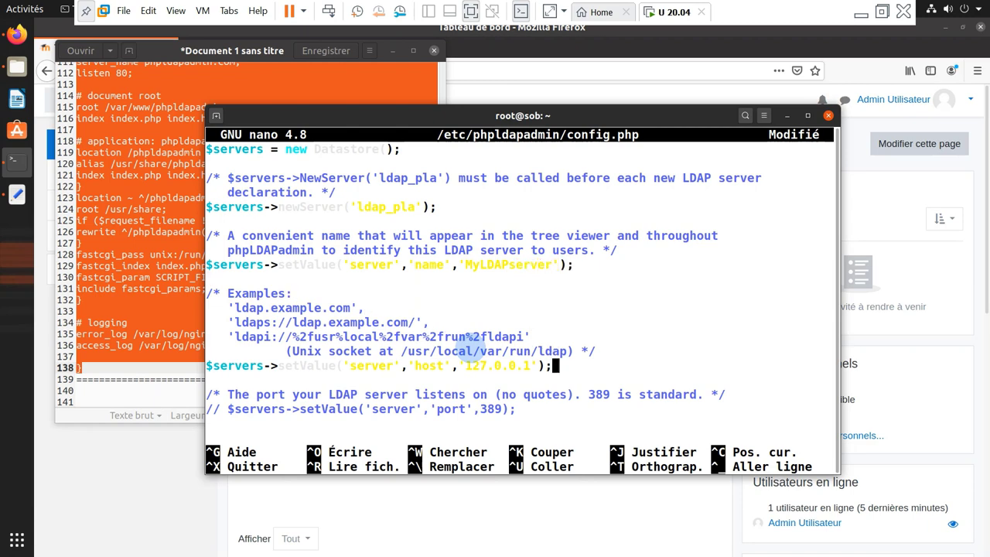
Set the base DN to dc=sobitetu,dc=bj instead of dc=example,dc=com
key("Down")
key("Down")
key("Down")
key("Down")
key("Down")
key("Down")
key("Down")
key("Down")
key("Down")
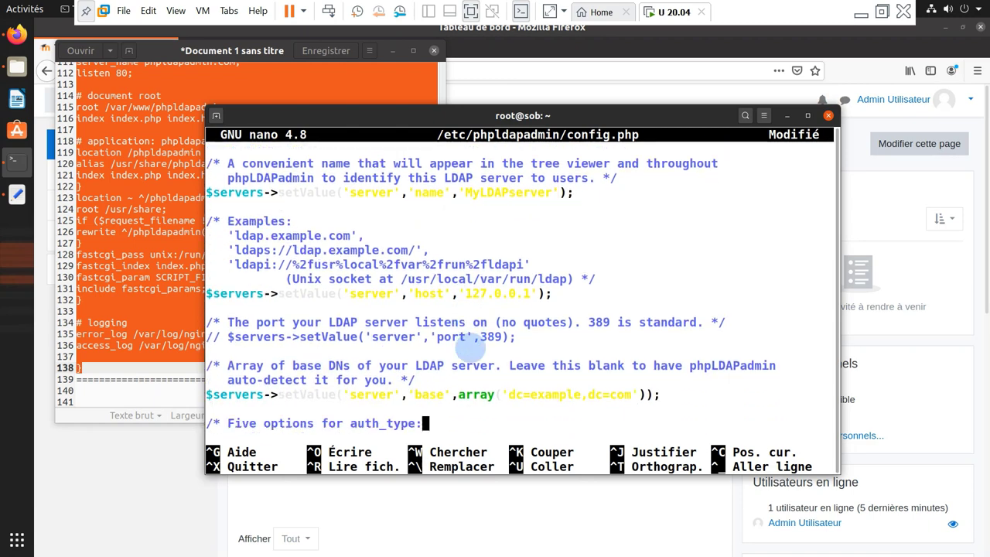
key("Up")
key("Up")
key("Right")
key("Right")
key("Right")
key("Right")
key("Right")
key("Right")
key("Right")
key("Right")
key("Right")
key("Right")
key("Right")
key("Right")
key("Right")
key("Right")
key("Right")
key("Right")
key("Right")
key("Right")
key("Right")
key("Right")
key("Left")
key("BackSpace")
key("BackSpace")
key("BackSpace")
key("BackSpace")
key("BackSpace")
key("BackSpace")
key("BackSpace")
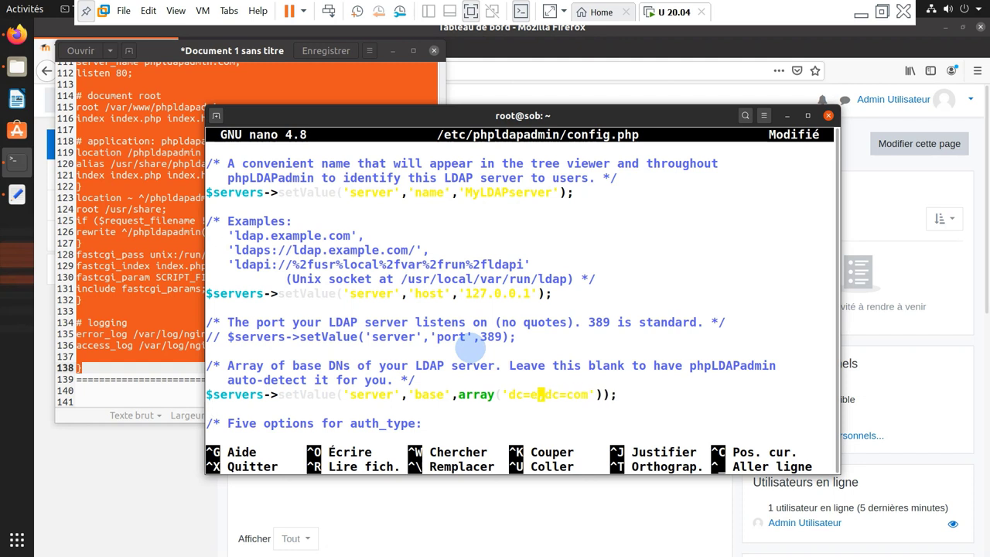
type("sobit")
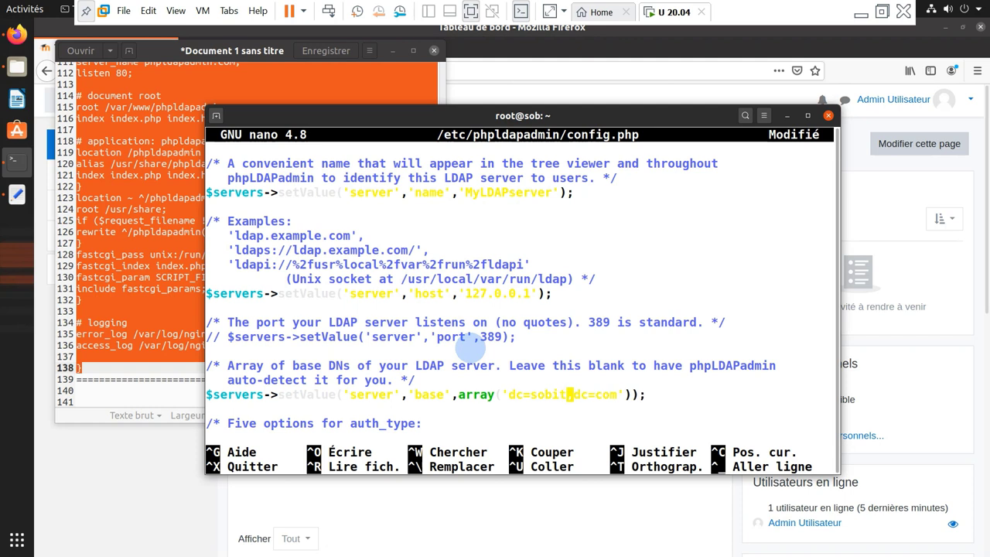
type("etu")
key("Right")
key("Right")
key("Right")
key("Right")
key("Right")
key("Right")
key("Right")
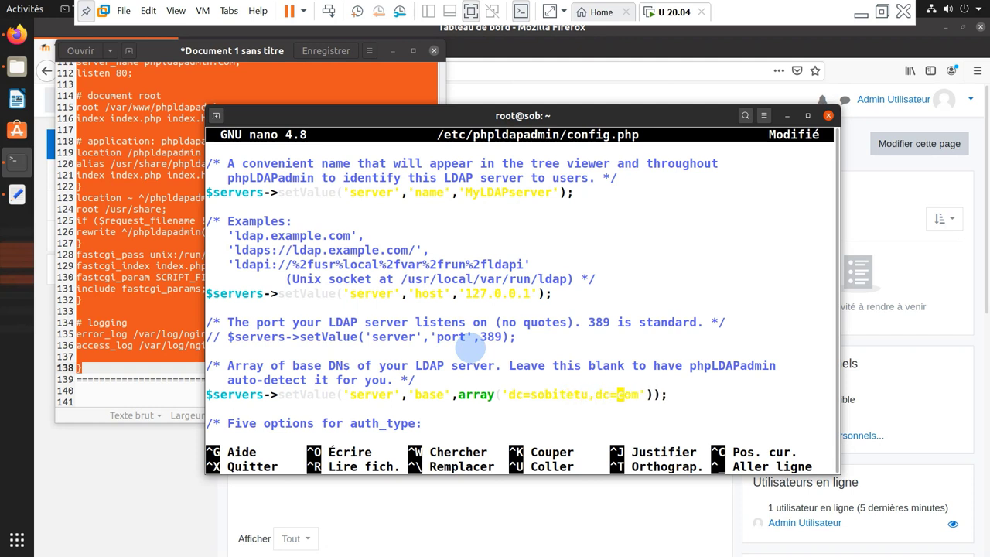
key("BackSpace")
key("BackSpace")
key("BackSpace")
type("bj")
Set the login bind_id to cn=admin,dc=sobitetu,dc=bj
key("Down")
key("Down")
key("Down")
key("Down")
key("Down")
key("Down")
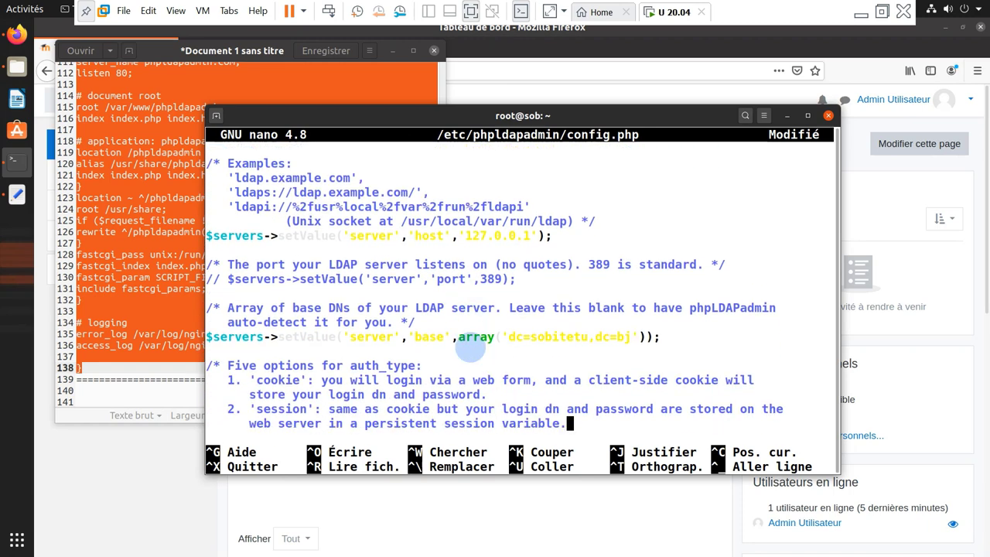
key("Down")
key("Down")
key("Down")
key("Down")
key("Down")
key("Down")
key("Down")
key("Down")
key("Down")
key("Down")
key("Down")
key("Down")
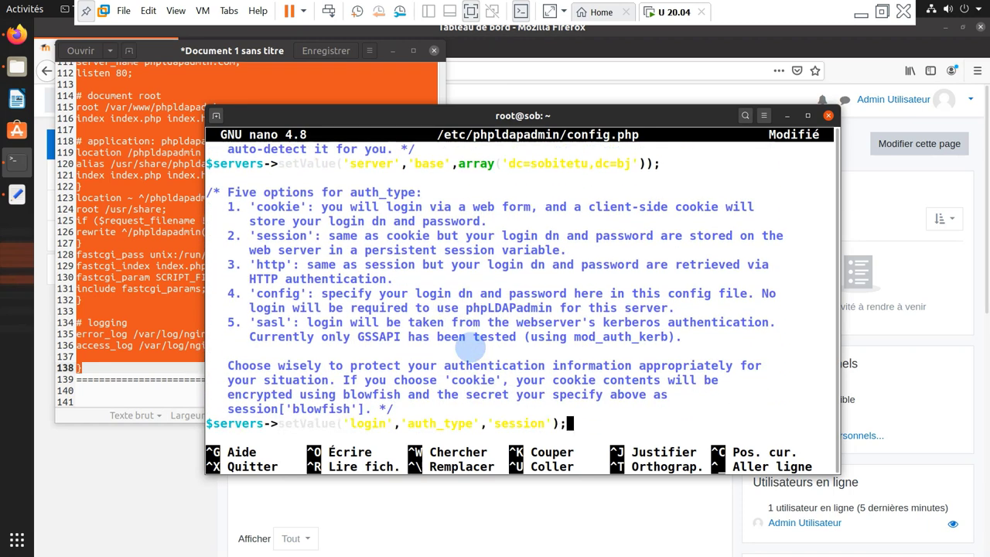
key("Down")
key("Down")
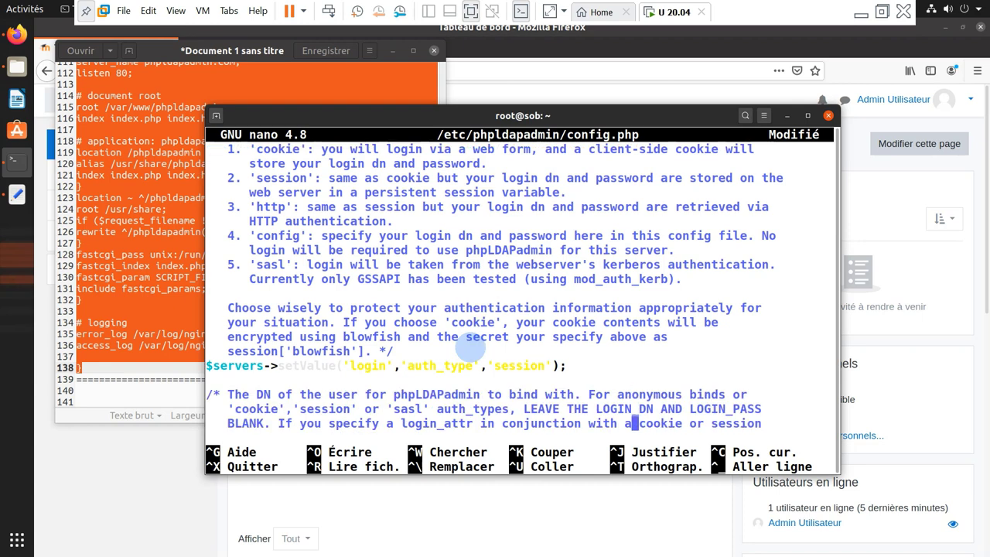
key("Down")
key("Down")
key("Down")
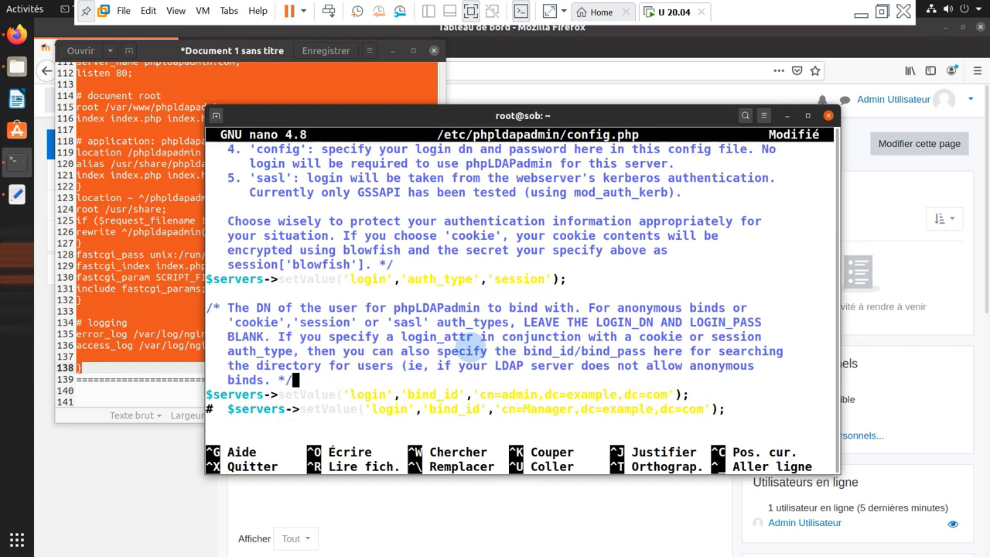
key("Down")
key("Right")
key("Right")
key("BackSpace")
key("BackSpace")
key("BackSpace")
type("bj")
key("Left")
key("Left")
key("Left")
key("Left")
key("Left")
key("Left")
key("BackSpace")
key("BackSpace")
key("BackSpace")
key("BackSpace")
key("BackSpace")
key("BackSpace")
key("BackSpace")
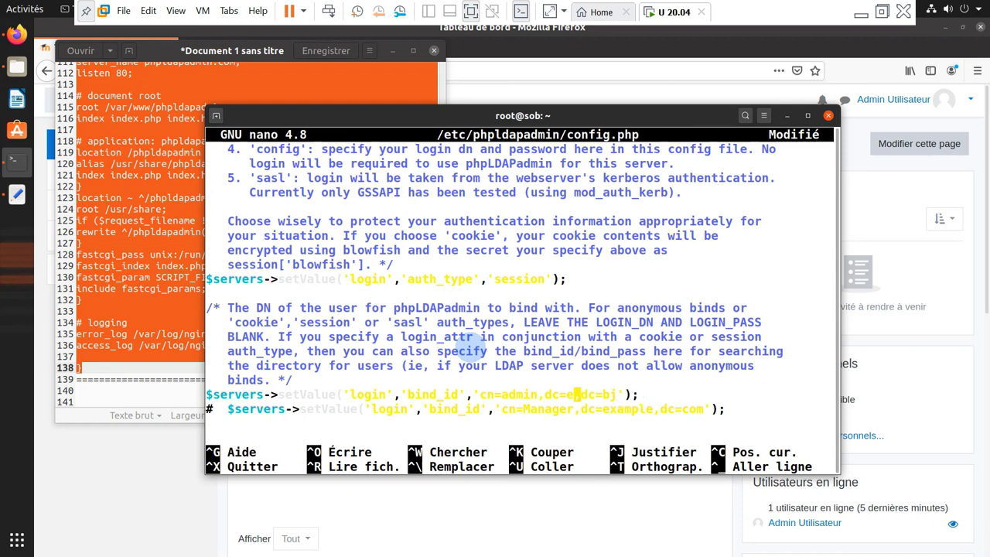
type("sobitetu")
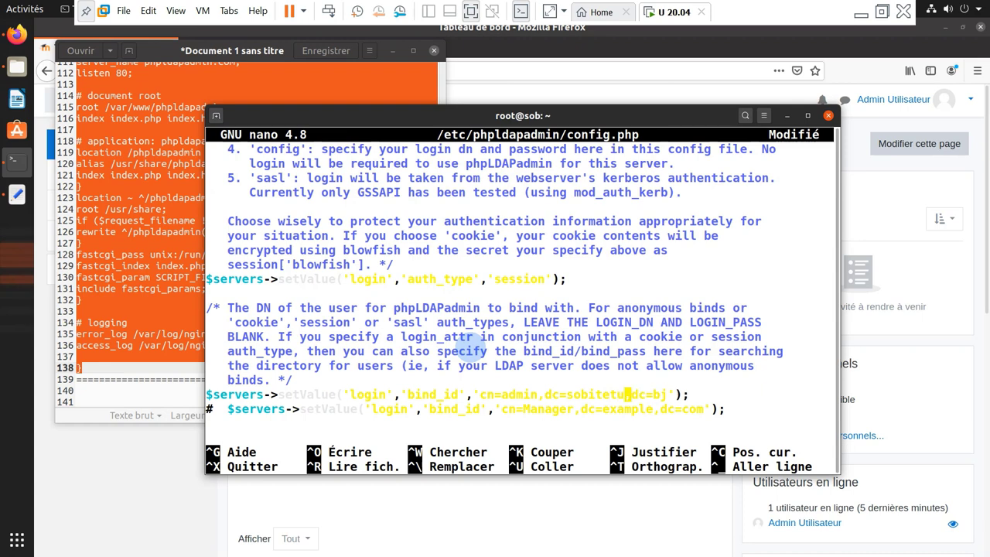
key("Up")
key("Up")
key("Down")
key("Down")
key("Down")
key("Down")
key("Down")
key("Down")
key("Down")
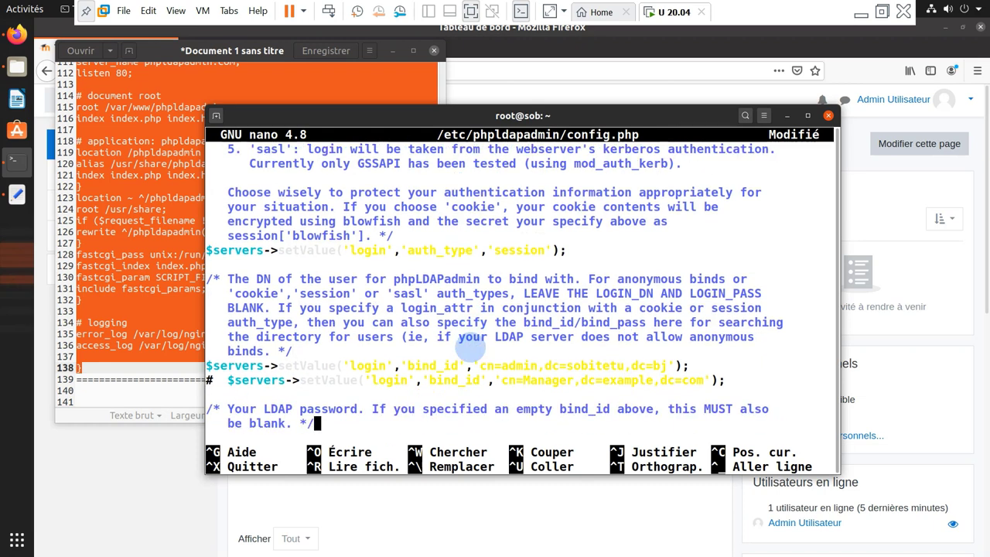
key("ctrl+w")
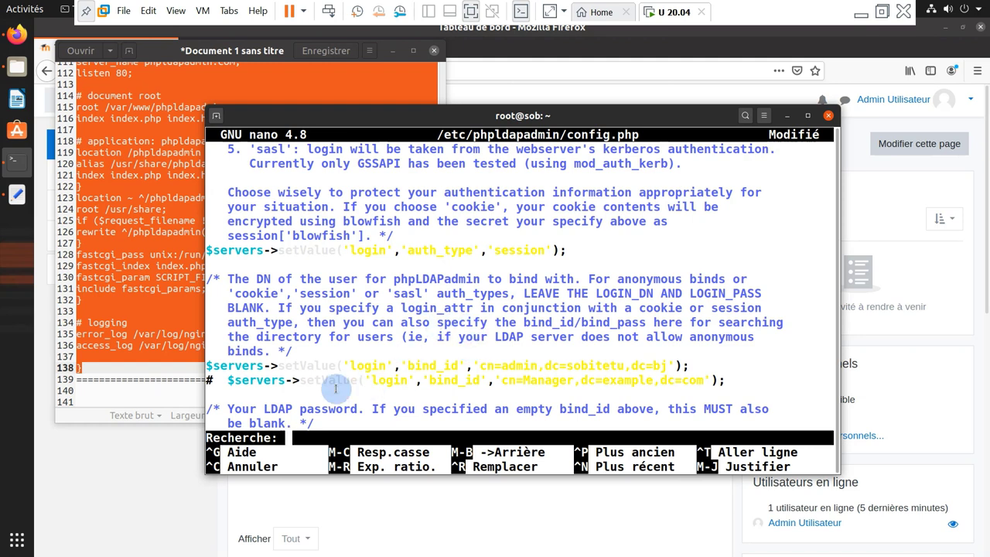
Copy the hide_template_warning text from the notes and search for it in config.php
left_click_drag(140, 312, 143, 324)
scroll(145, 317, "down", 5)
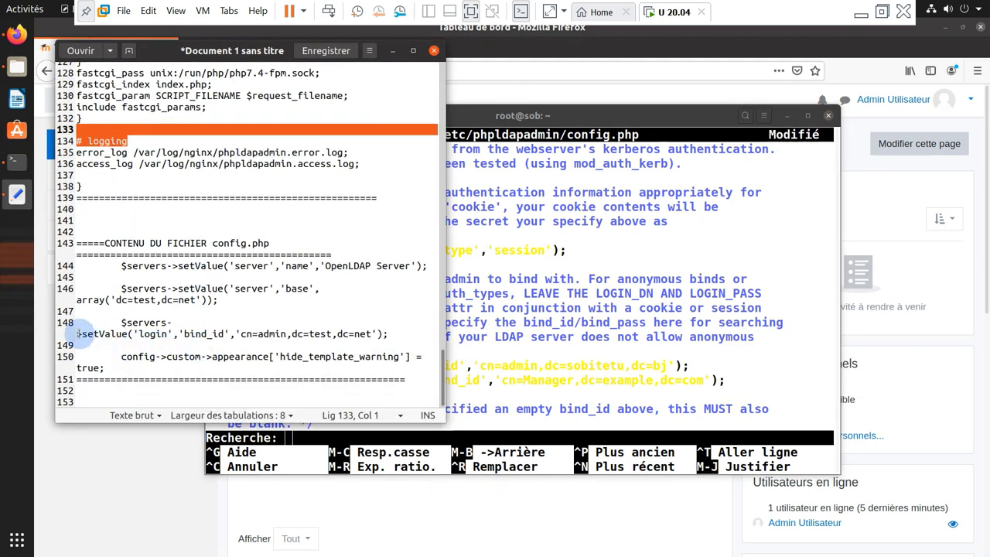
left_click_drag(118, 323, 159, 323)
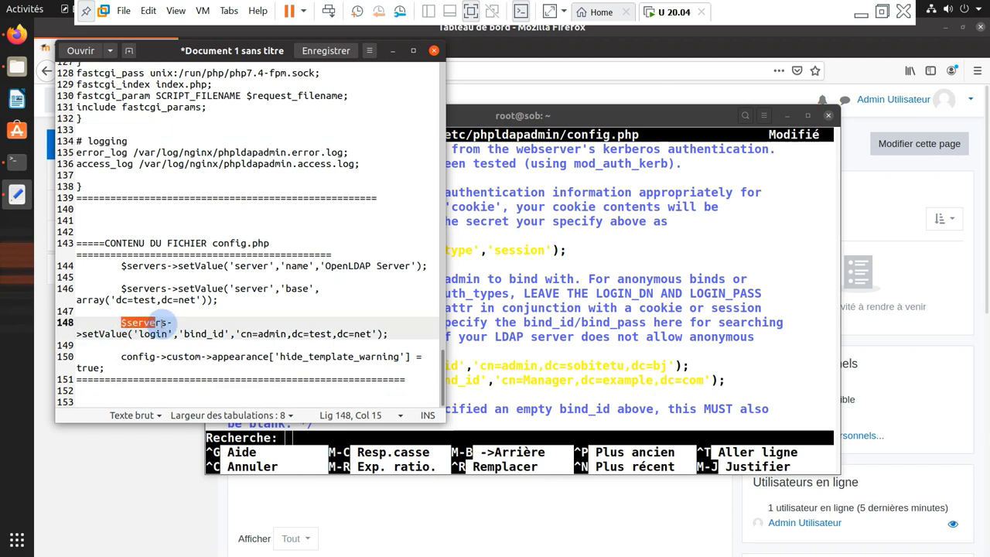
left_click(118, 362)
left_click_drag(121, 356, 403, 364)
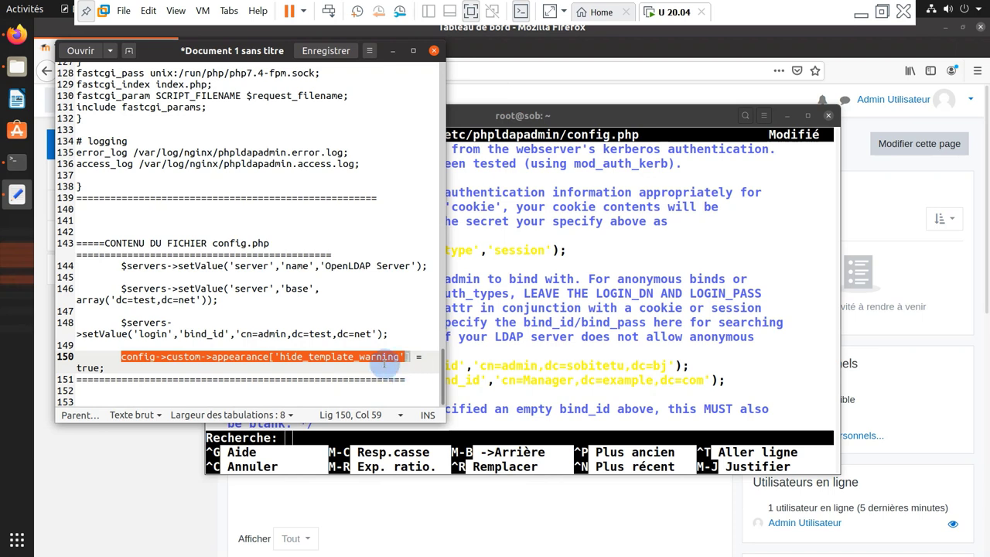
right_click(403, 363)
left_click(431, 422)
left_click(532, 376)
right_click(532, 377)
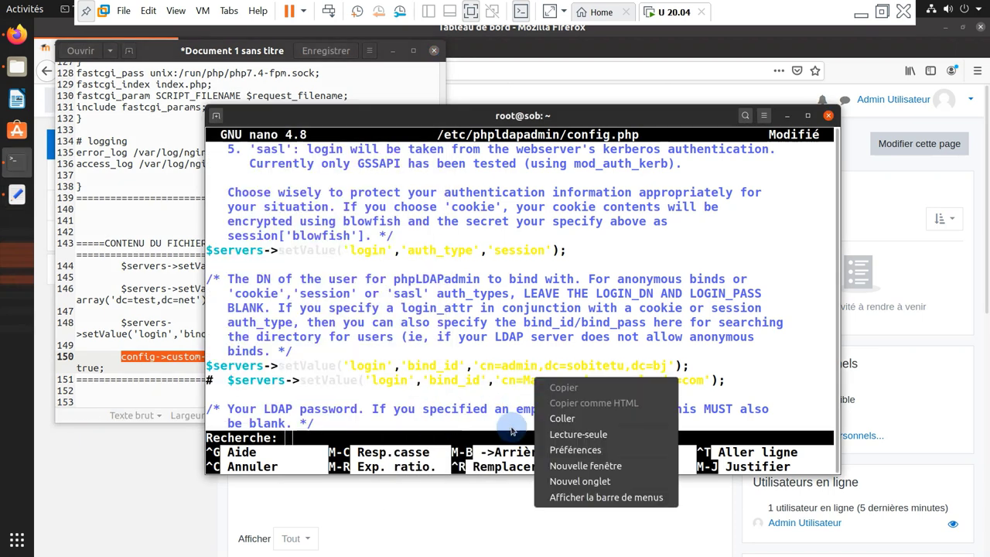
left_click(556, 418)
key("Return")
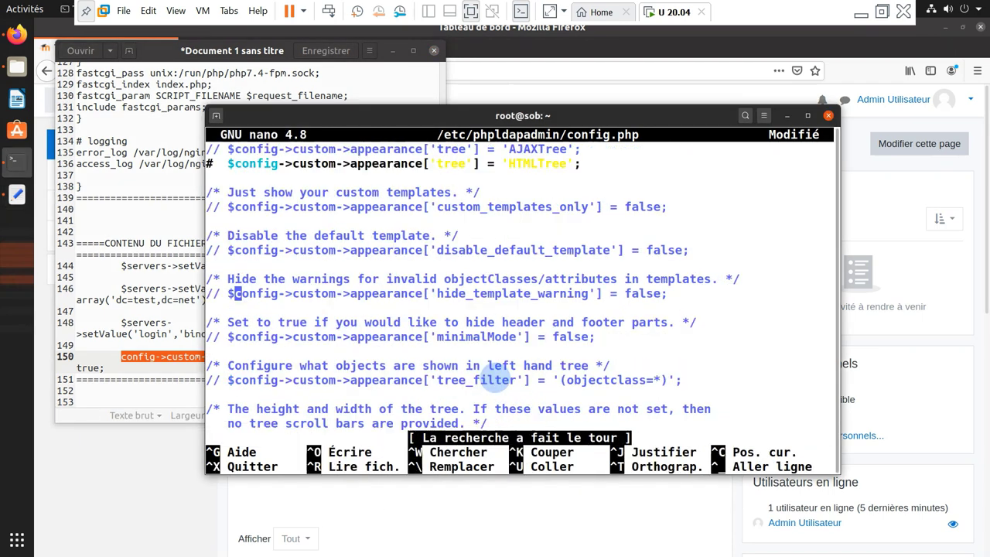
Uncomment hide_template_warning, set it to true, and save config.php
key("Left")
key("Left")
key("BackSpace")
key("BackSpace")
key("Down")
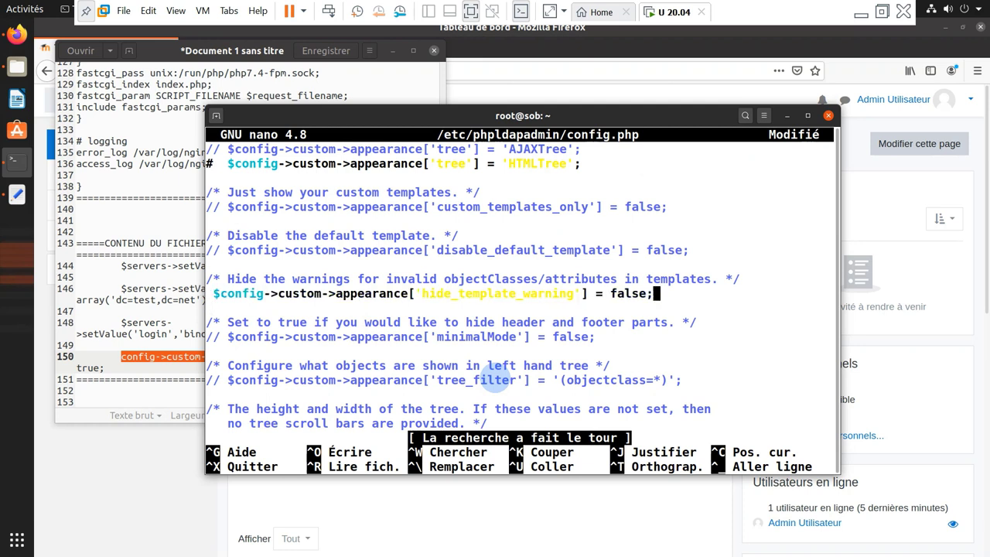
key("Left")
key("BackSpace")
key("BackSpace")
key("BackSpace")
key("BackSpace")
key("BackSpace")
type("true")
key("ctrl+x")
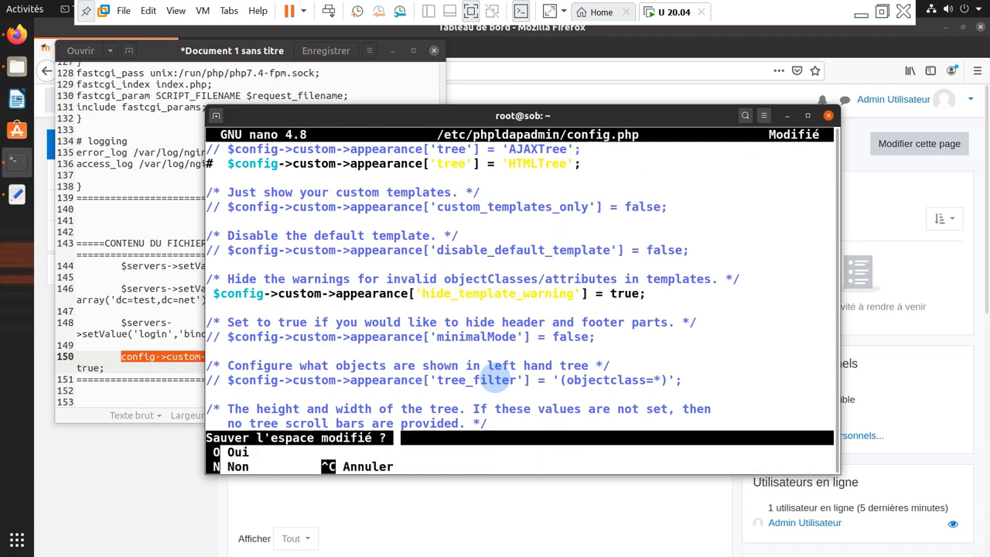
key("o")
key("Return")
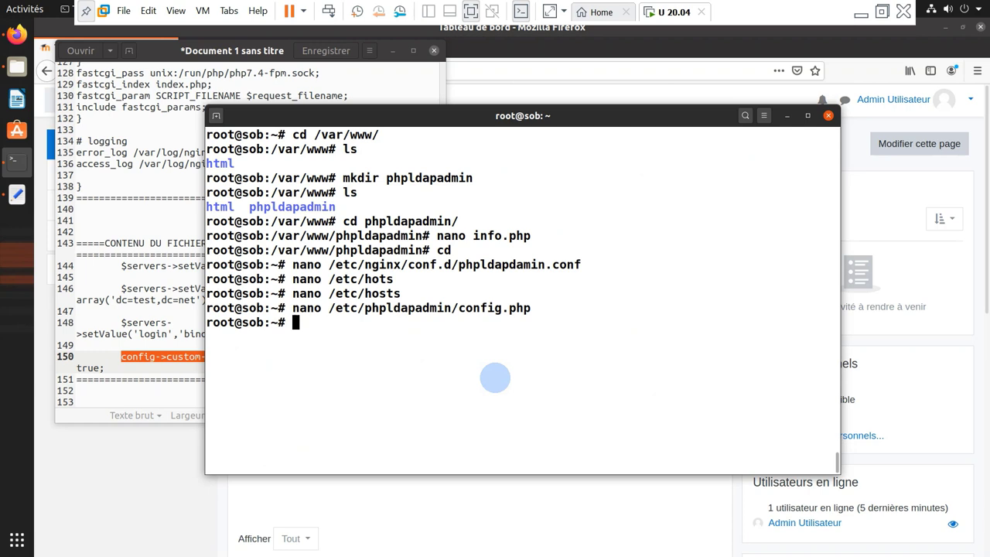
Rerun 'systemctl restart bind9 nginx mariadb php7.4-fpm.service' from history
key("Up")
key("Up")
key("Up")
key("Up")
key("Up")
key("Up")
key("Up")
key("Up")
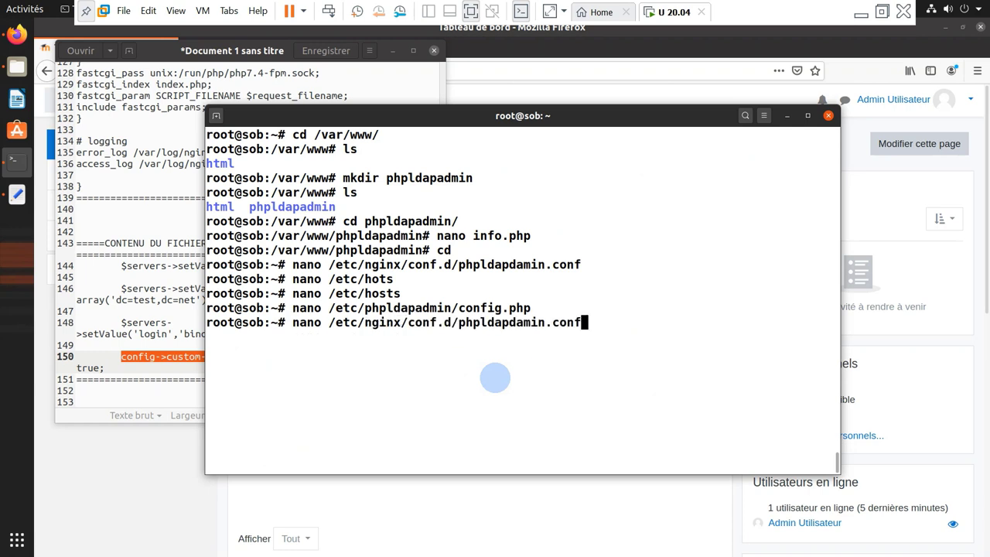
key("Up")
key("Up")
key("Up")
key("Up")
key("Up")
key("Up")
key("Up")
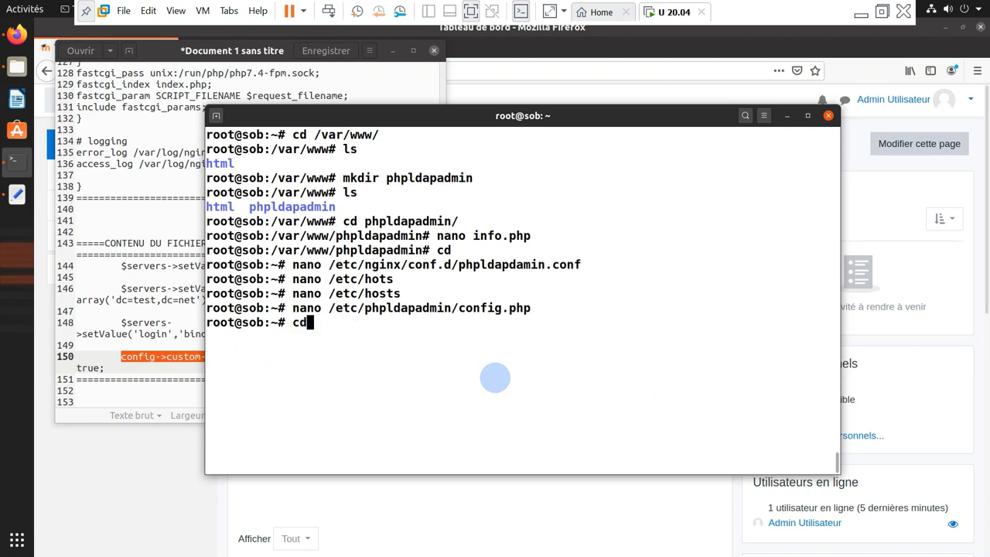
key("Return")
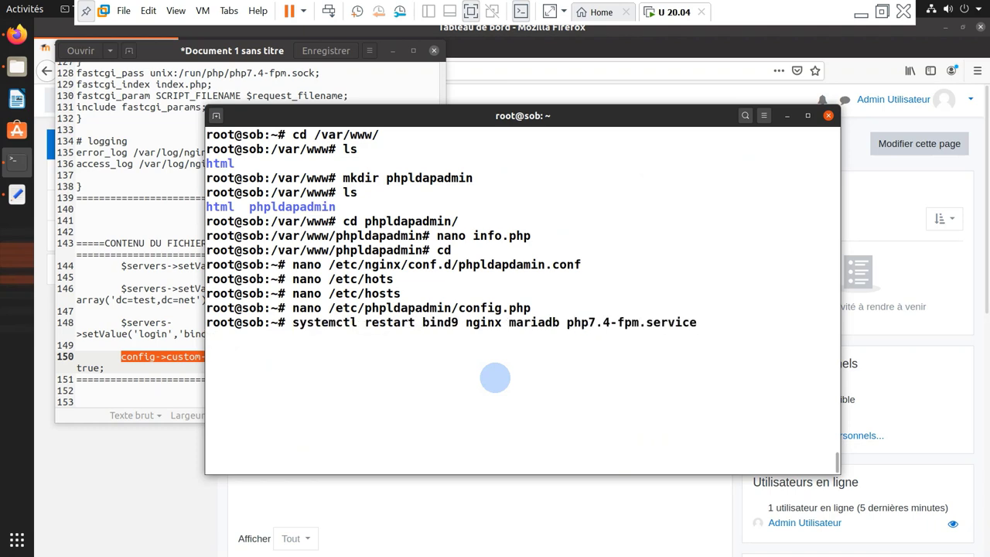
Load phpldapadmin.com in a new Firefox tab
left_click(485, 70)
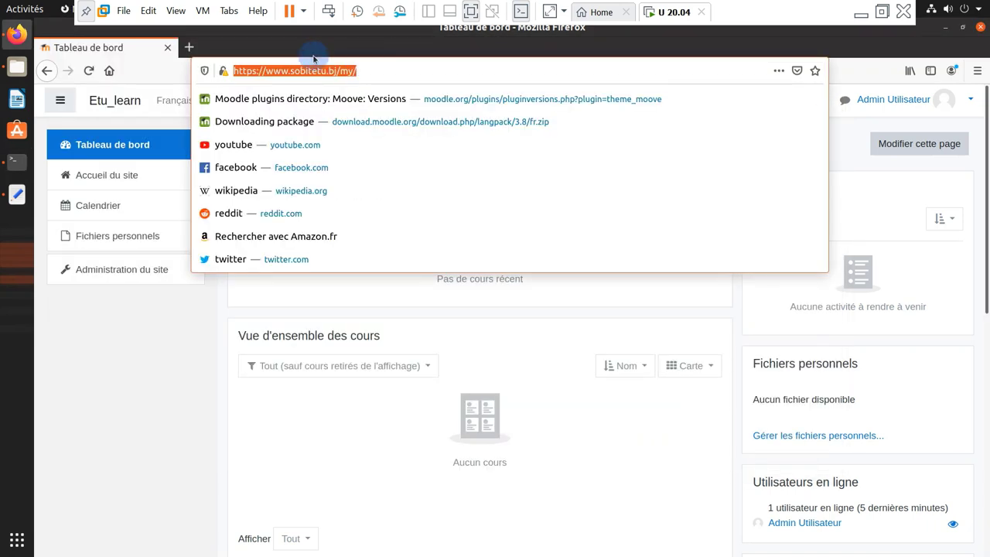
left_click(190, 46)
left_click(189, 46)
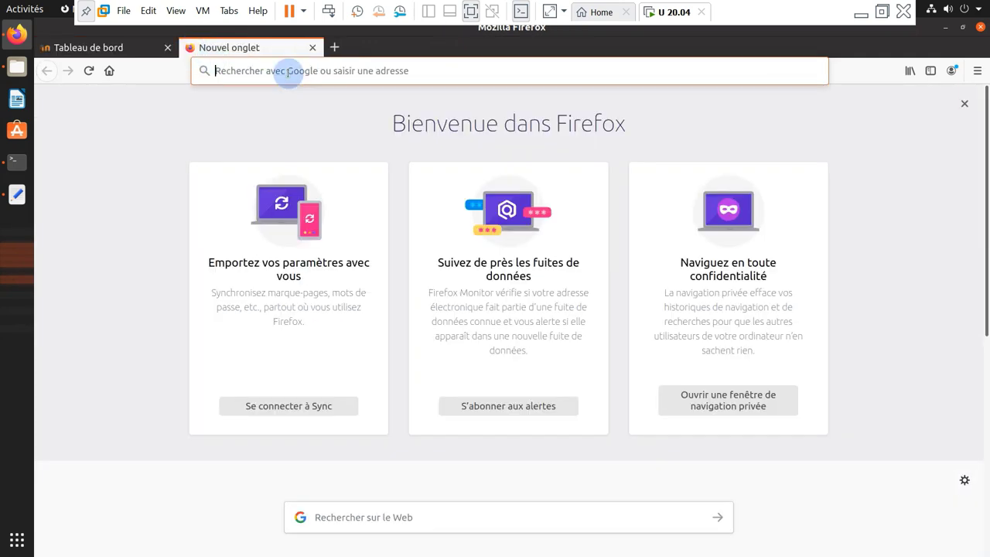
left_click(288, 71)
type("php")
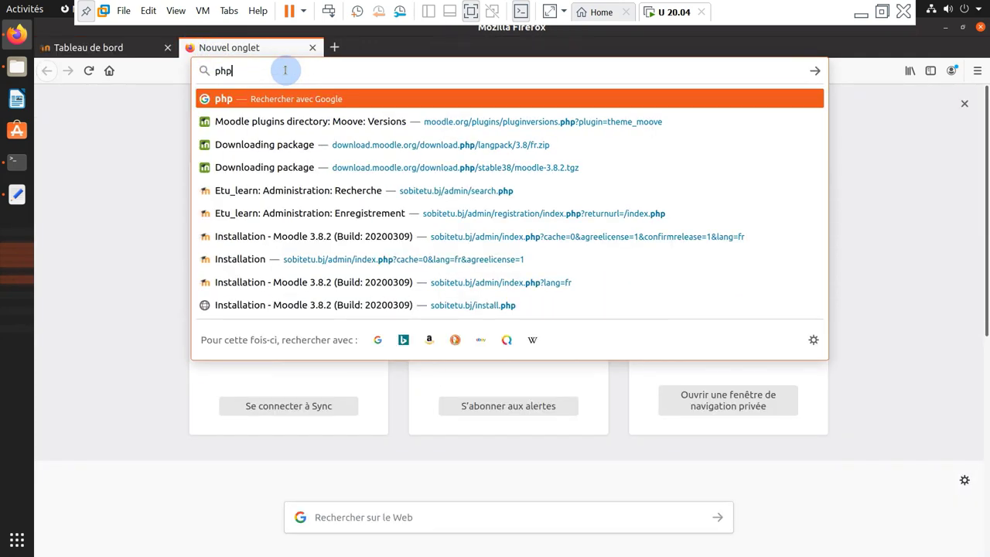
type("ldapa")
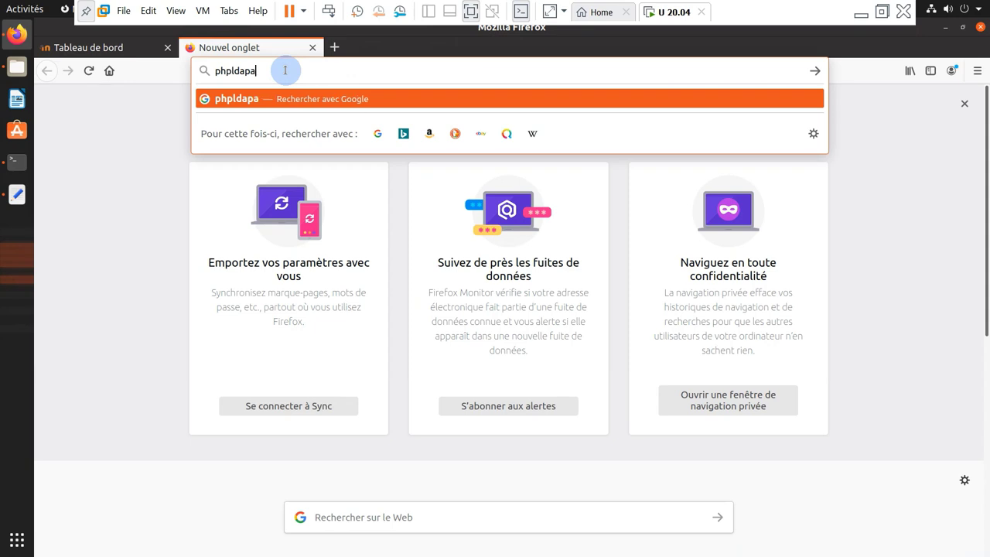
type("dmin")
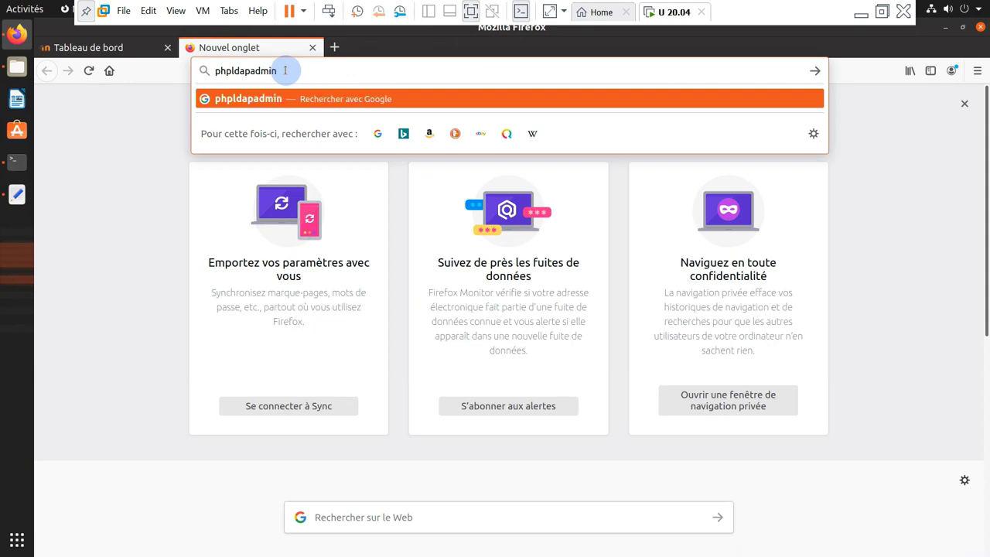
type(".com")
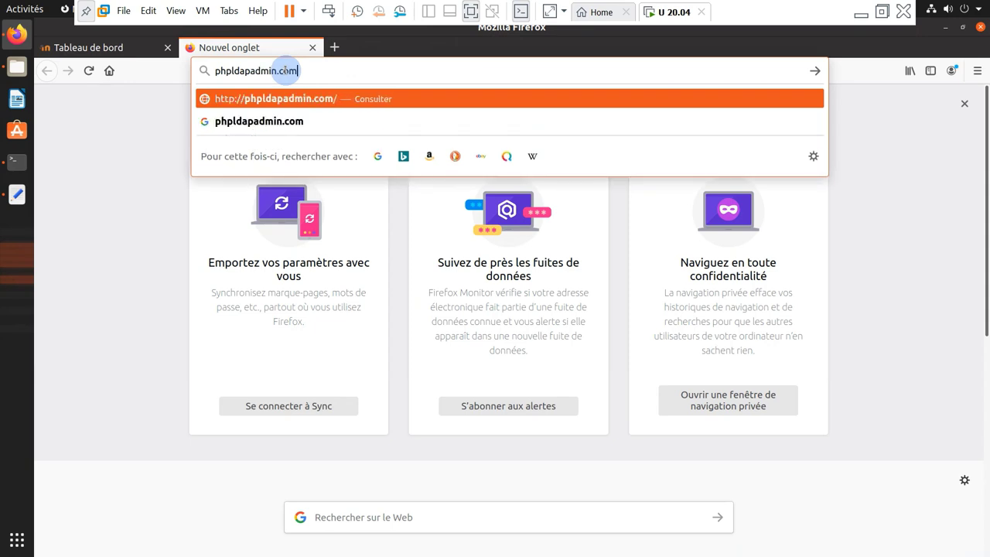
key("Return")
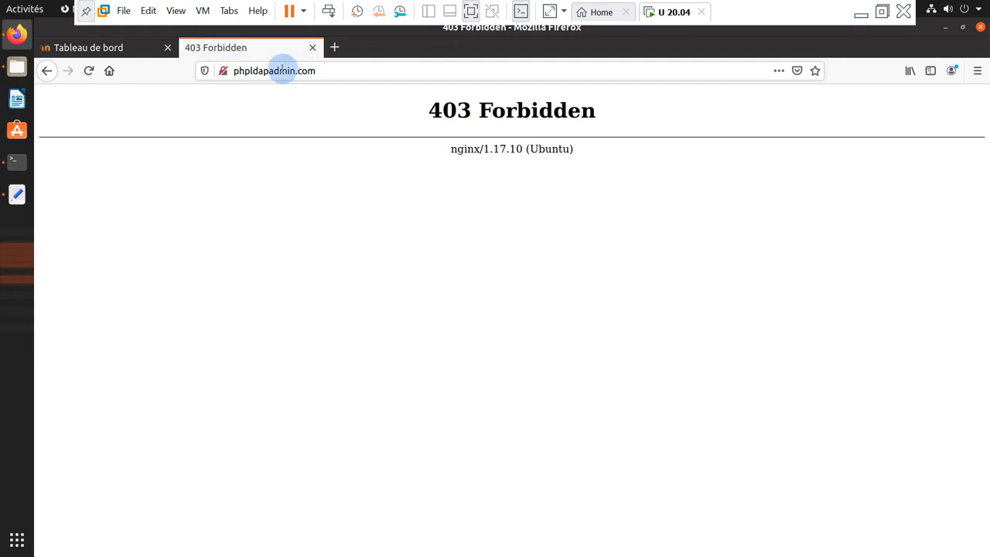
Change the address to phpldapadmin.com/phpldapadmin and load it
left_click(341, 71)
left_click(340, 71)
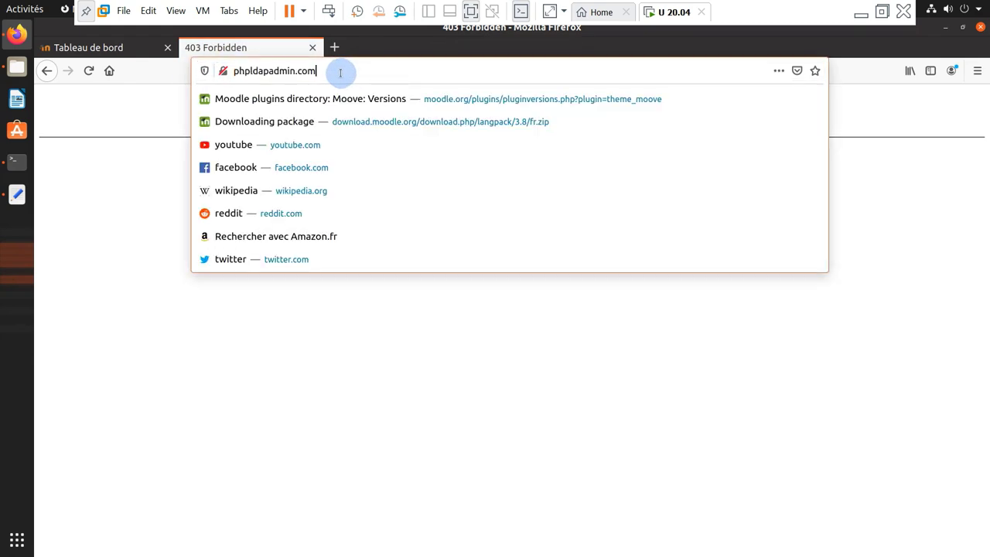
type("/")
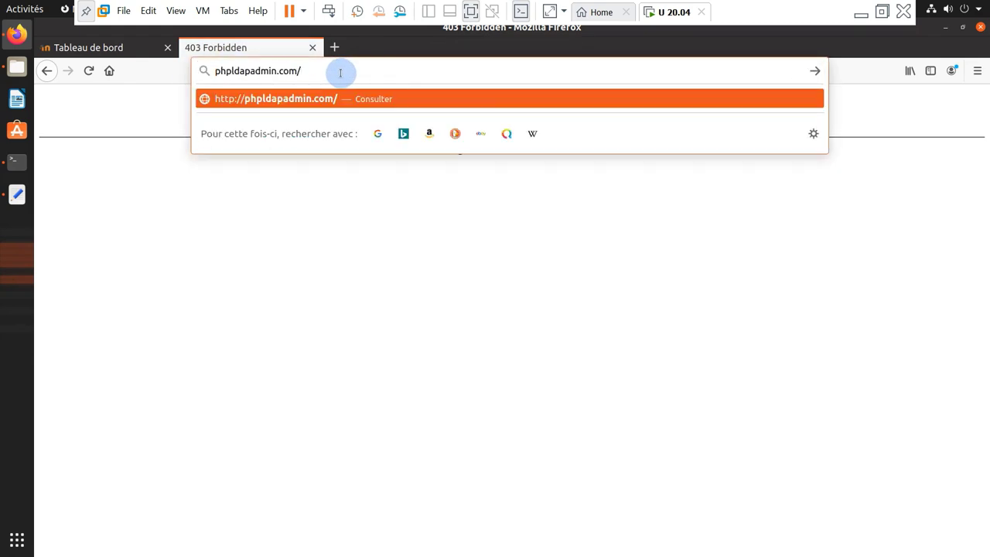
type("phplda")
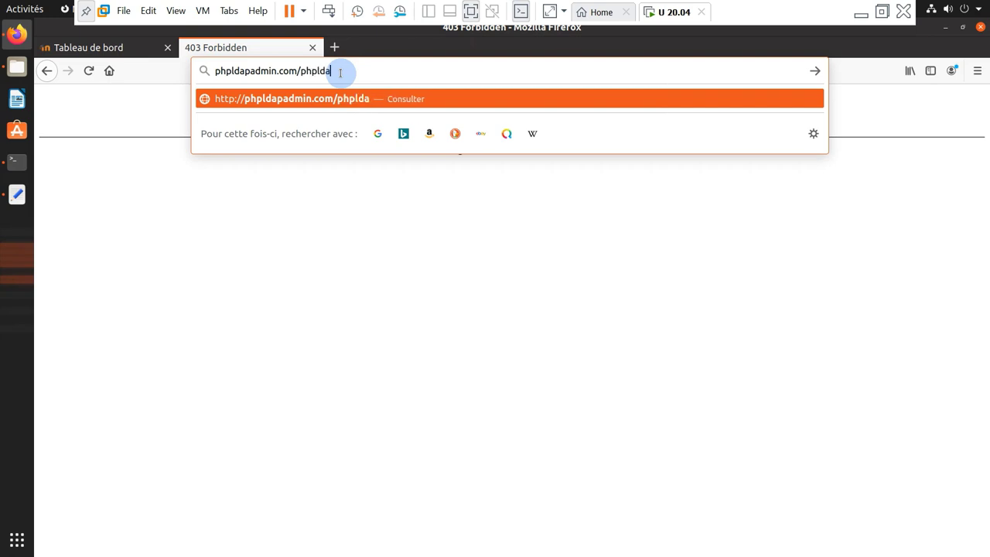
type("padmin")
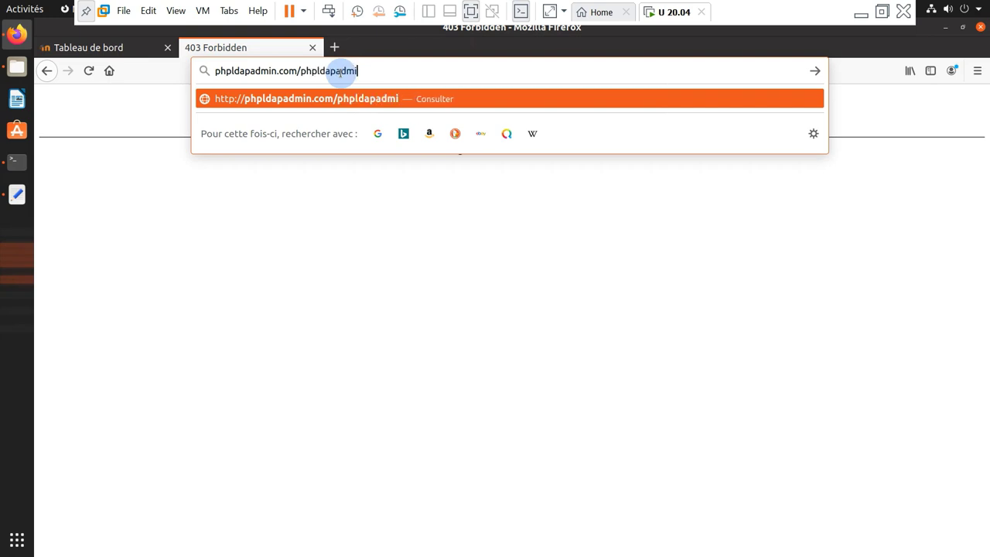
key("Return")
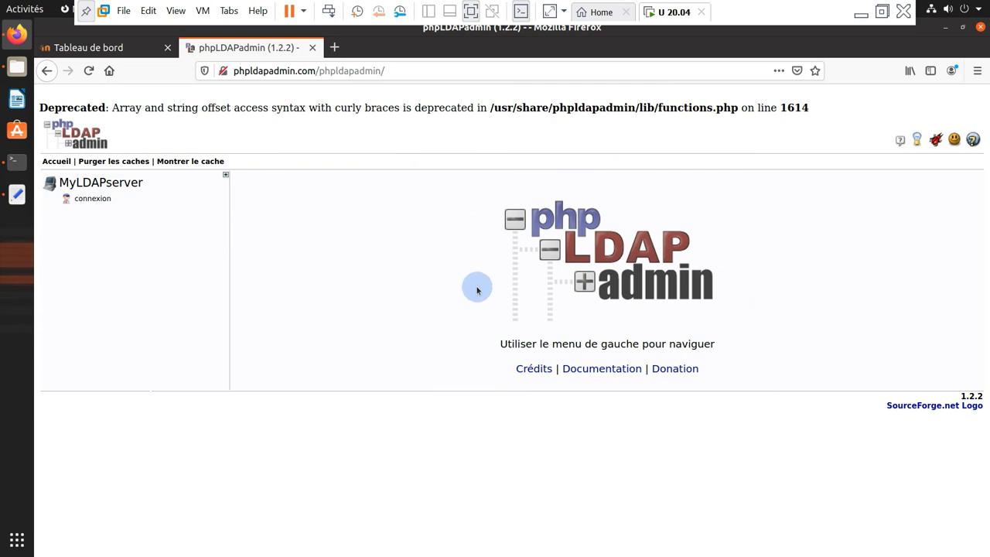
Log in to phpLDAPadmin on MyLDAPserver with the admin DN and the admin password
left_click(84, 204)
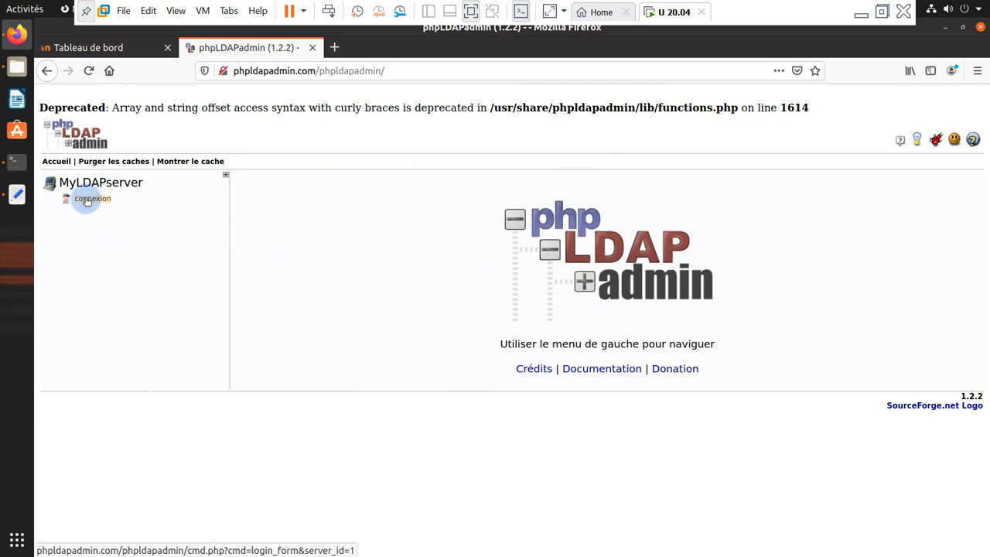
left_click(480, 272)
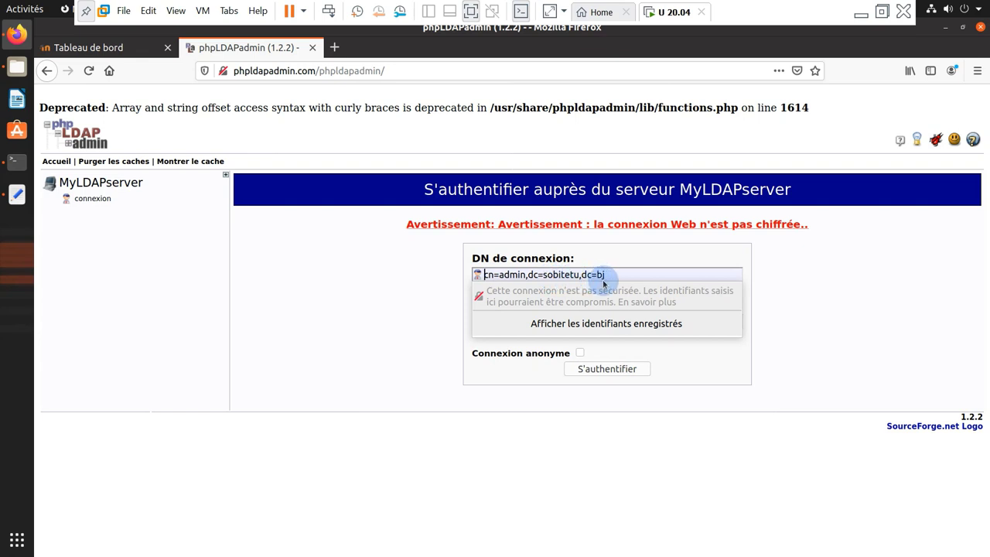
key("Escape")
left_click(528, 320)
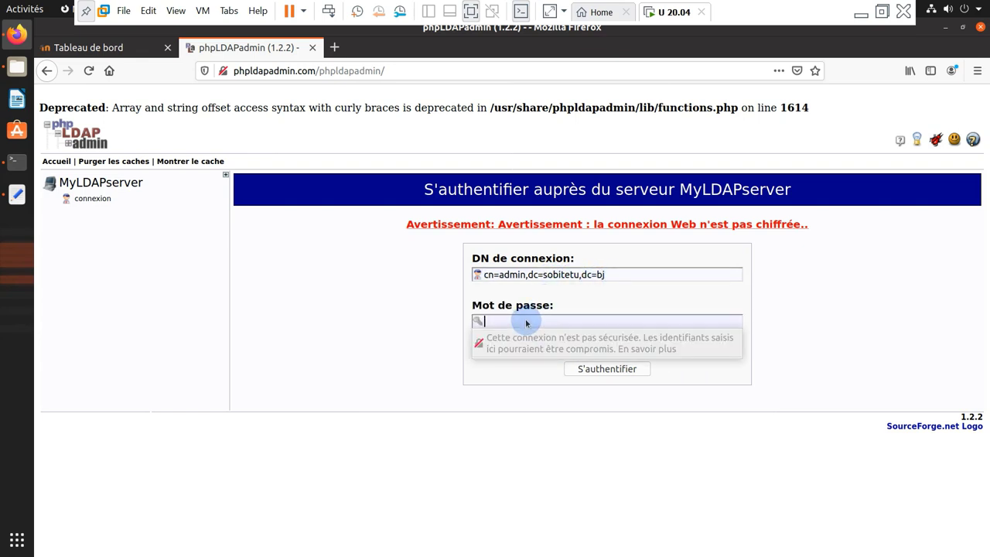
type("a")
left_click(580, 370)
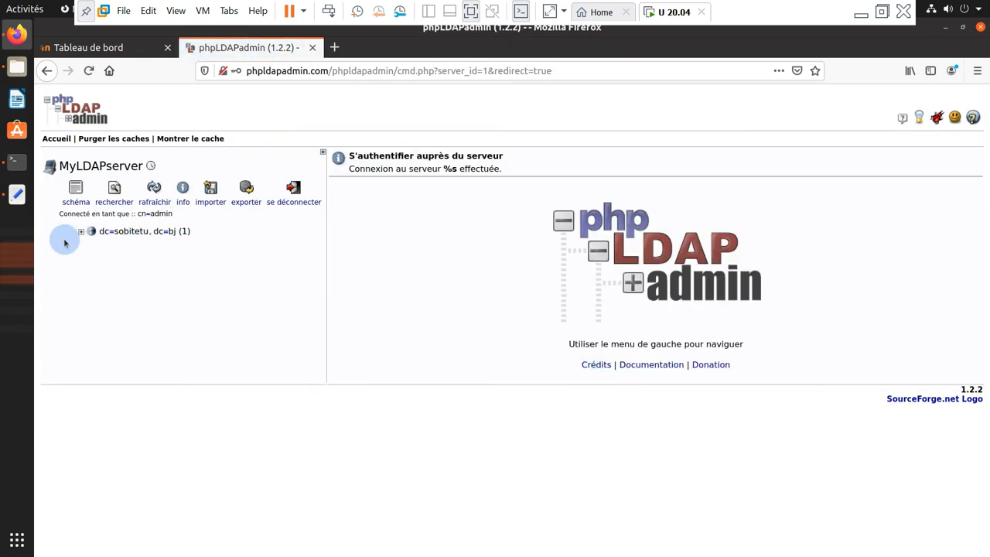
Expand and open dc=sobitetu,dc=bj, then start creating a child entry under it
left_click(81, 231)
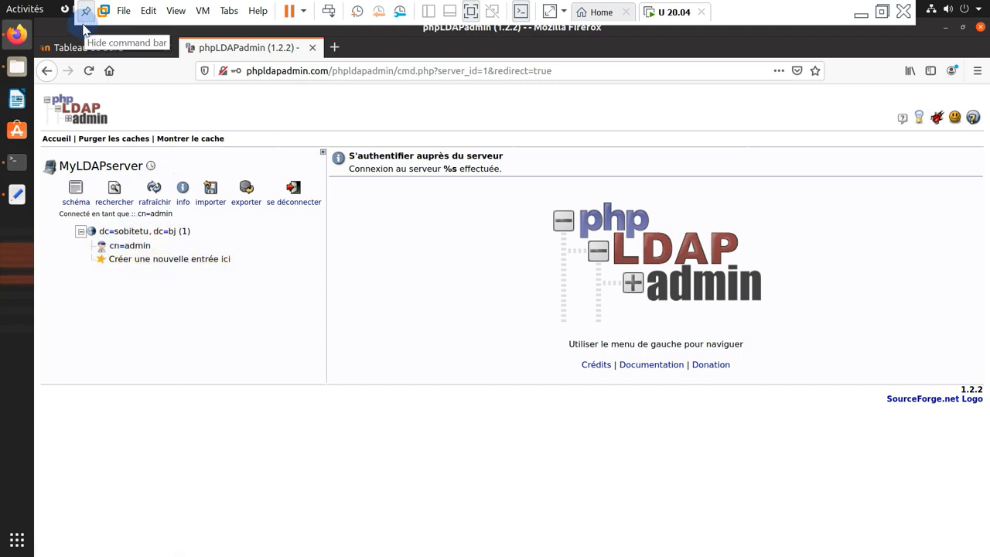
left_click(90, 50)
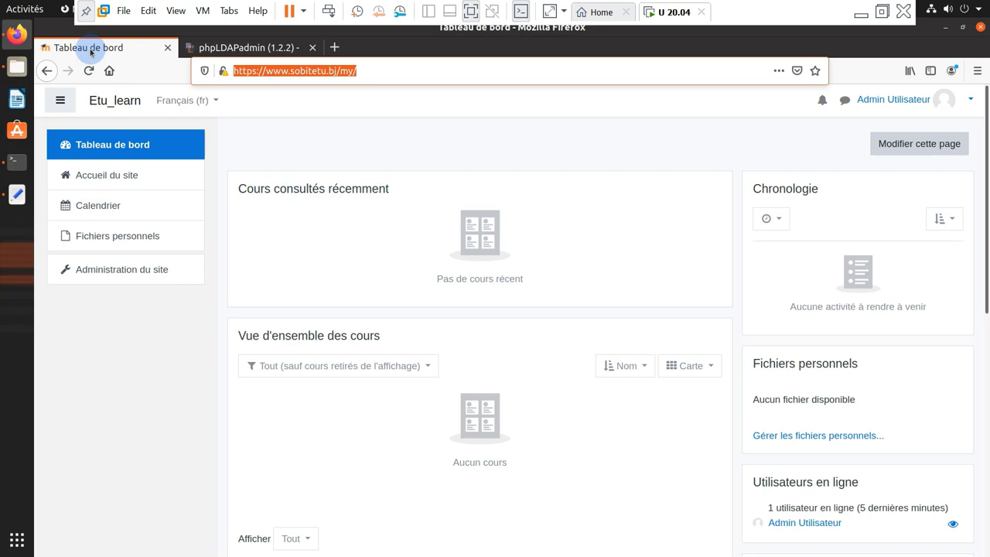
left_click(233, 48)
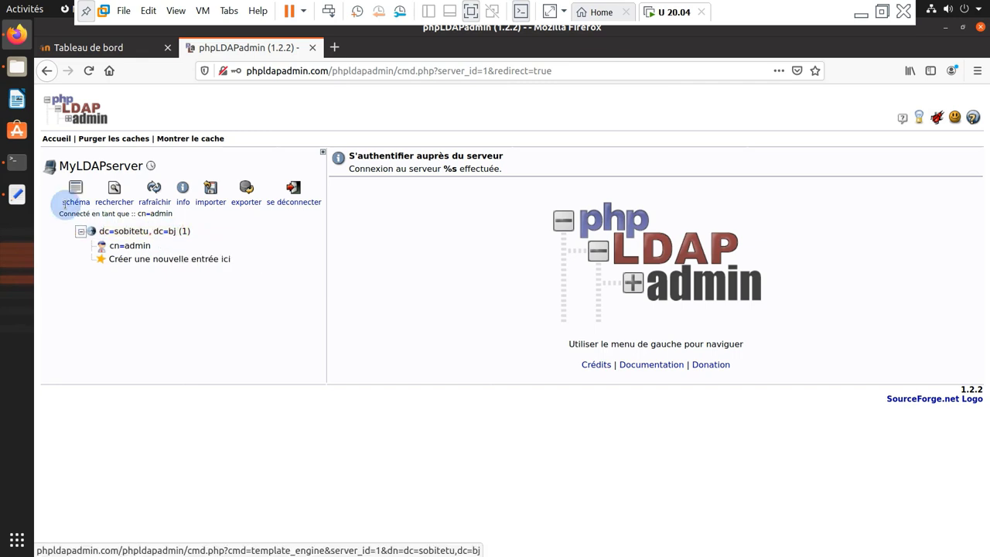
left_click(132, 230)
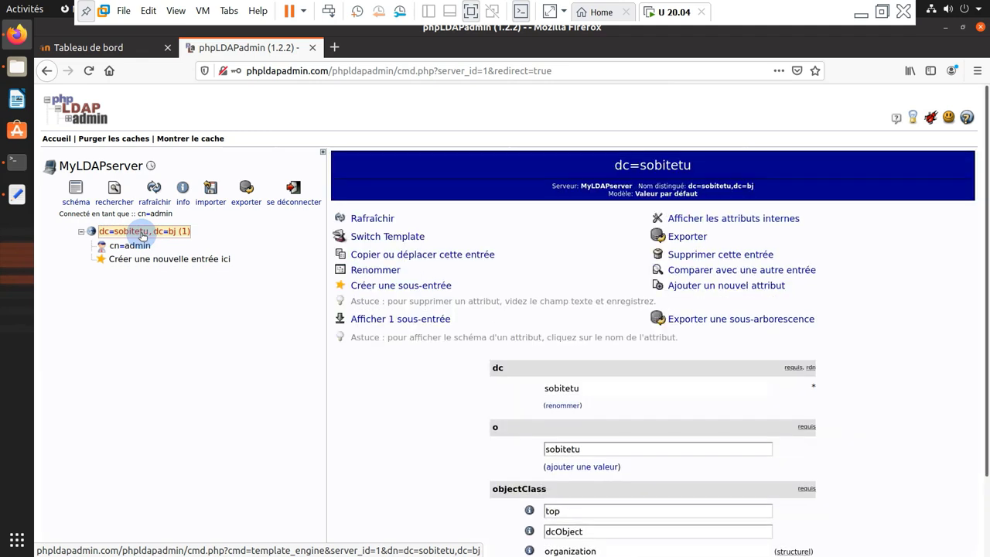
left_click(392, 286)
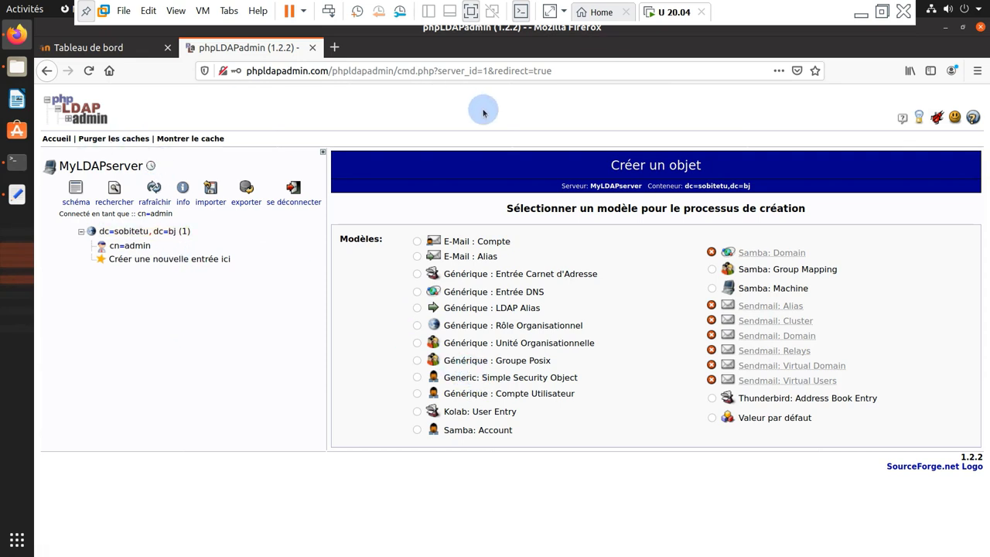
Run nano base.ldif in the terminal to open a new, empty base.ldif file
left_click(17, 160)
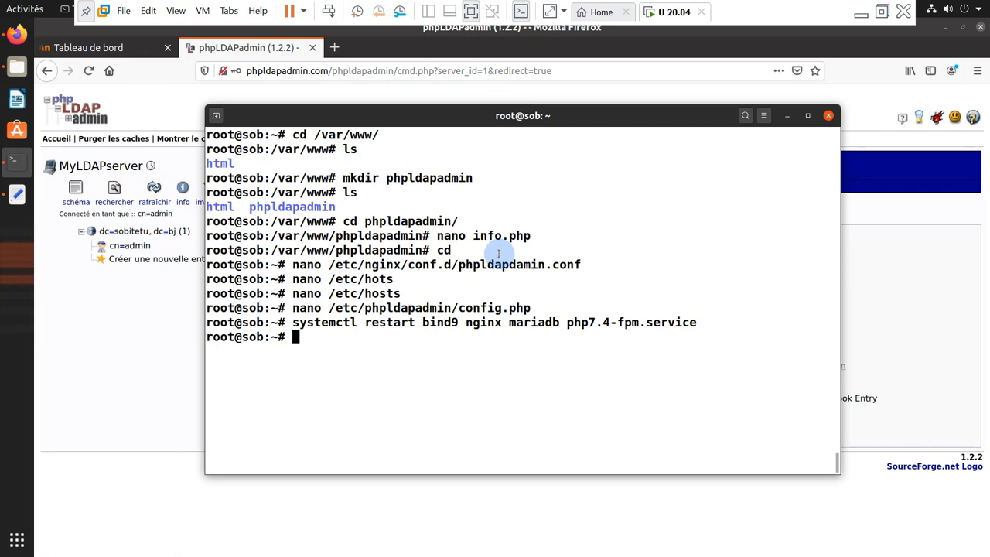
type("ano")
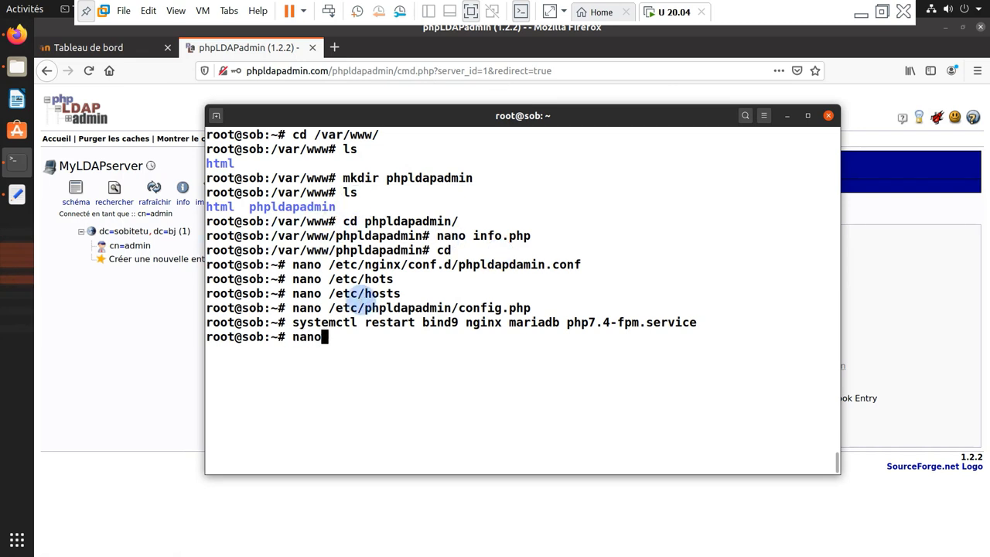
key("BackSpace")
key("BackSpace")
type("base.ldif")
key("Return")
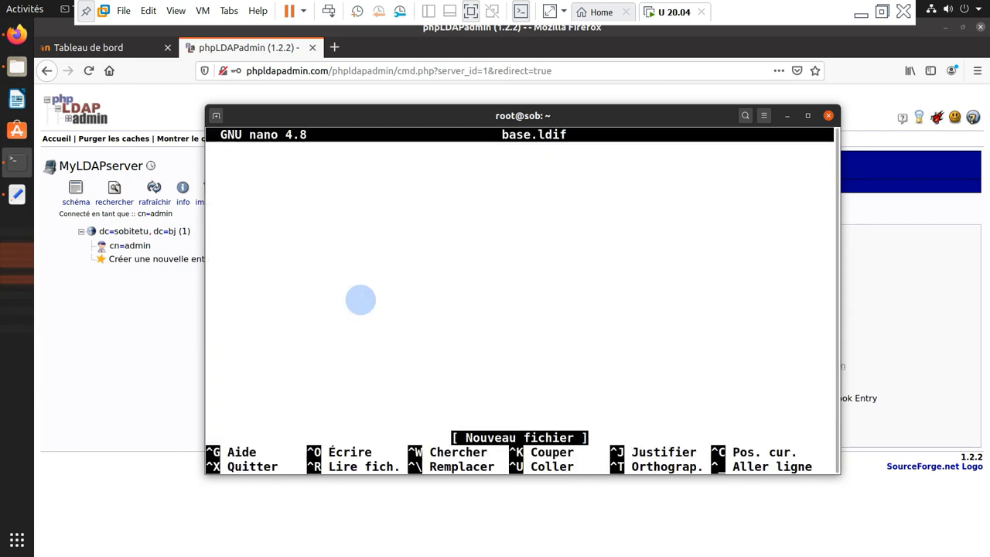
Copy the base.ldif template lines from the gedit notes and paste them into nano
left_click(17, 194)
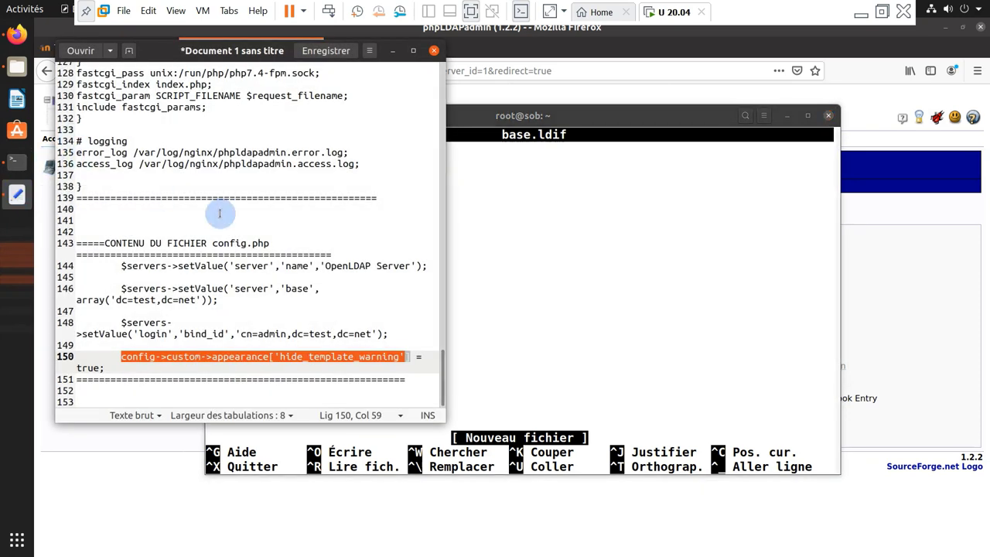
scroll(216, 234, "up", 5)
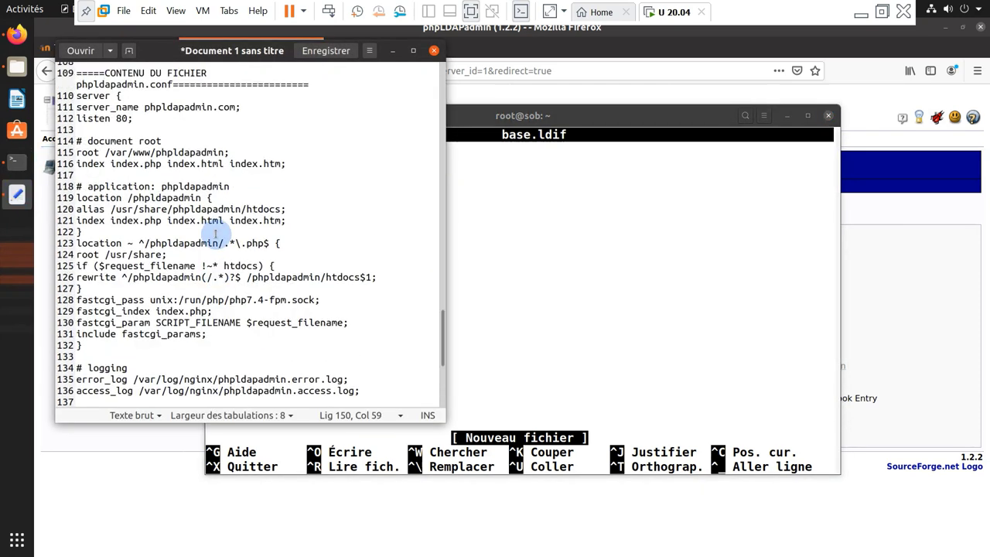
scroll(216, 233, "up", 15)
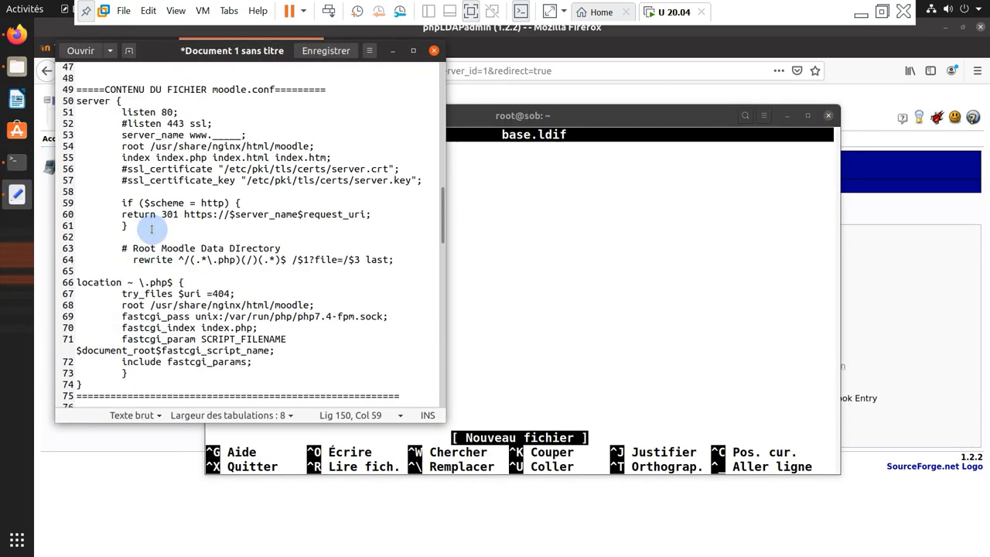
scroll(152, 229, "down", 5)
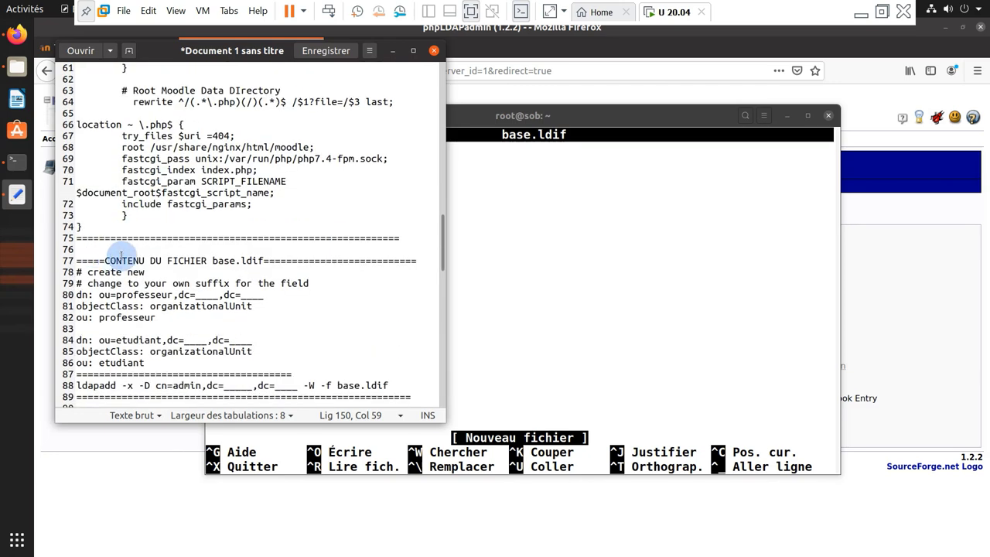
scroll(120, 260, "down", 1)
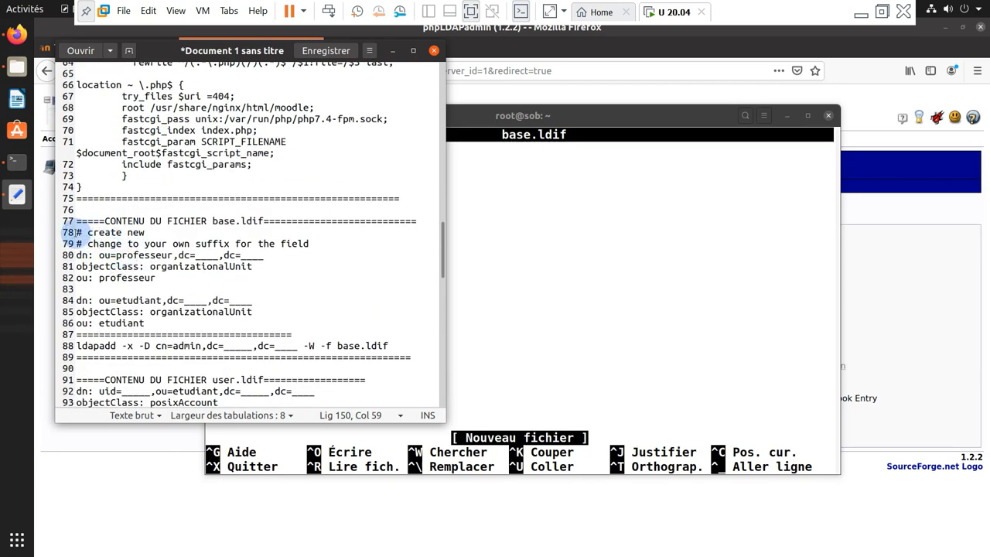
left_click_drag(71, 232, 270, 329)
right_click(195, 303)
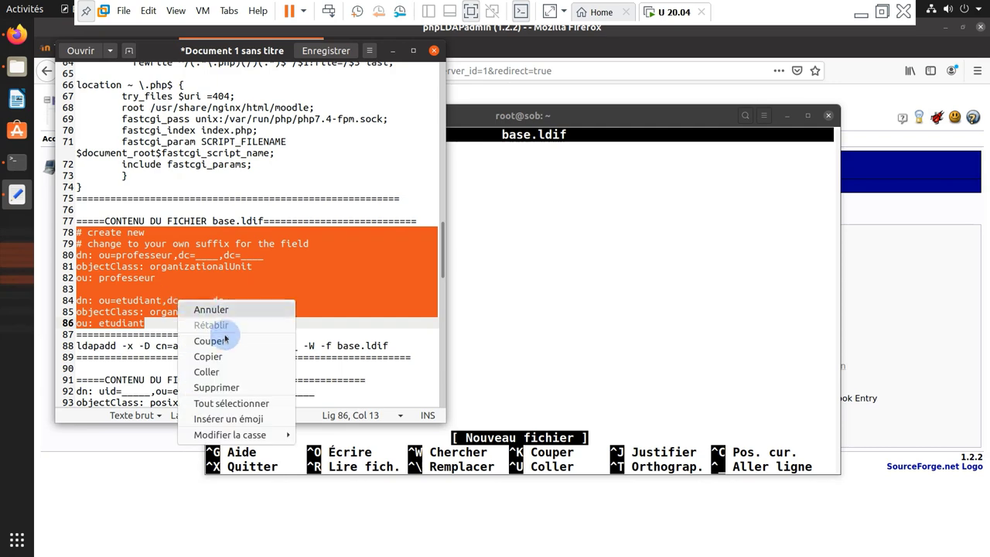
left_click(224, 353)
left_click(506, 242)
right_click(528, 229)
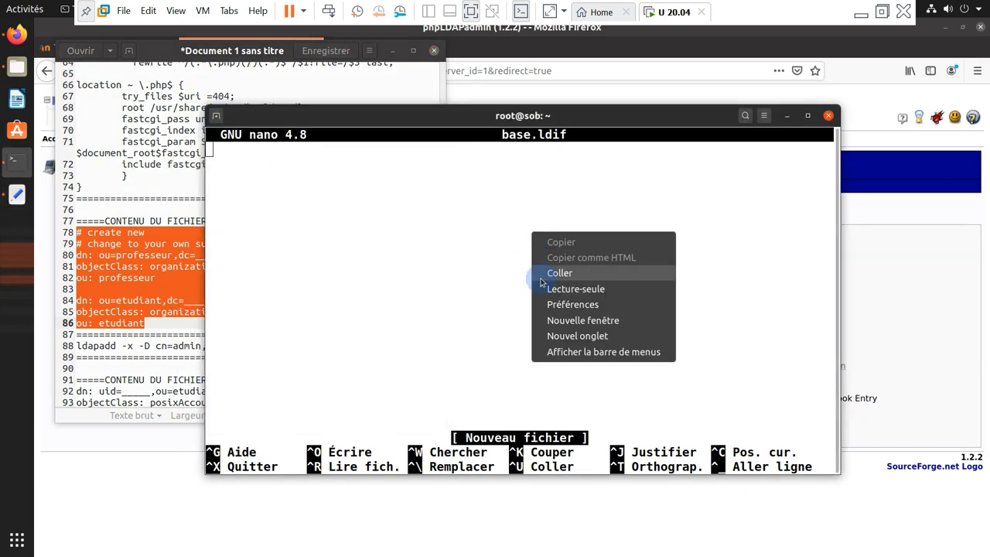
left_click(551, 276)
Replace the dc placeholders with sobitetu and bj on the professeur and etudiant dn lines
left_click_drag(256, 178, 329, 178)
left_click_drag(257, 235, 306, 235)
left_click(430, 250)
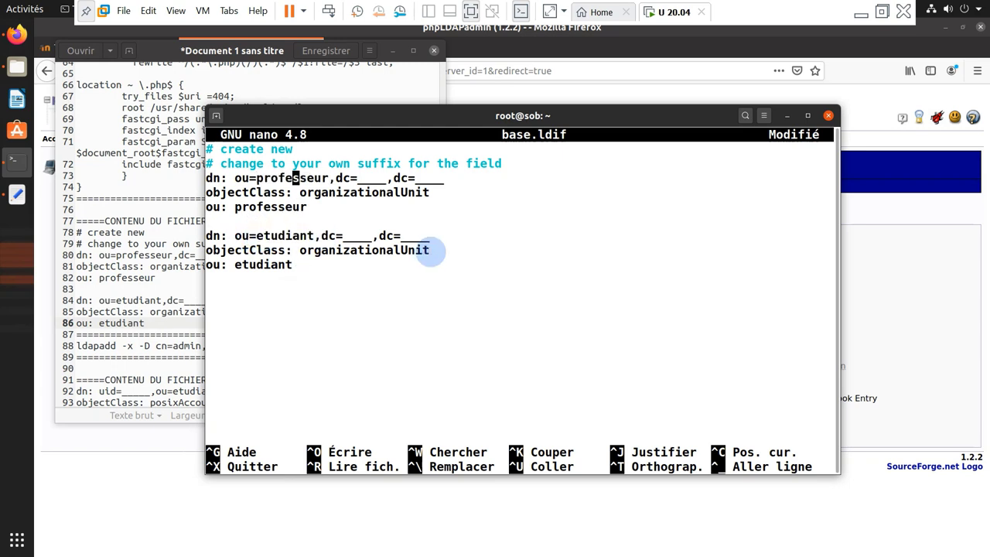
key("Right")
key("Right")
key("Right")
key("Right")
key("Right")
key("Right")
key("BackSpace")
key("BackSpace")
key("BackSpace")
key("BackSpace")
type("sob")
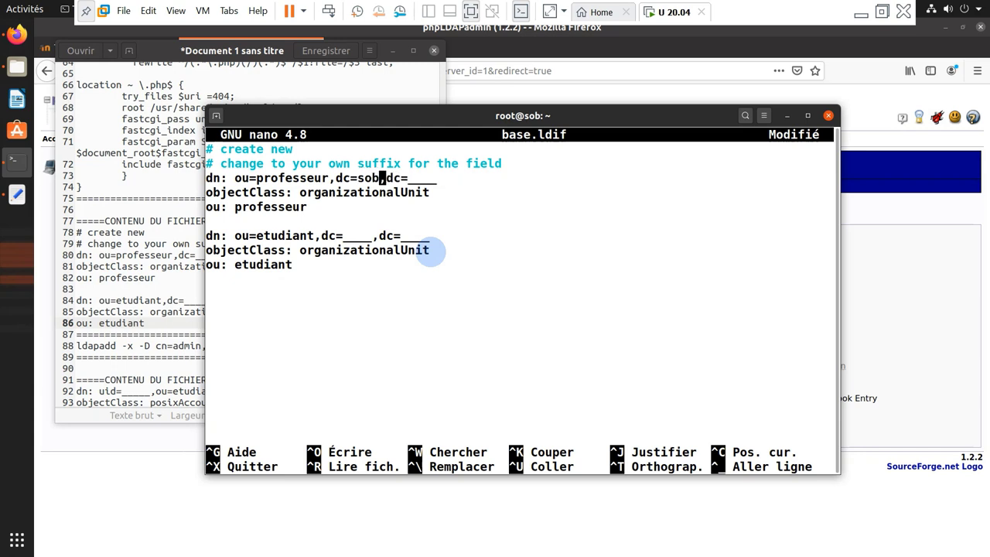
type("itetu")
key("Right")
key("Right")
key("Right")
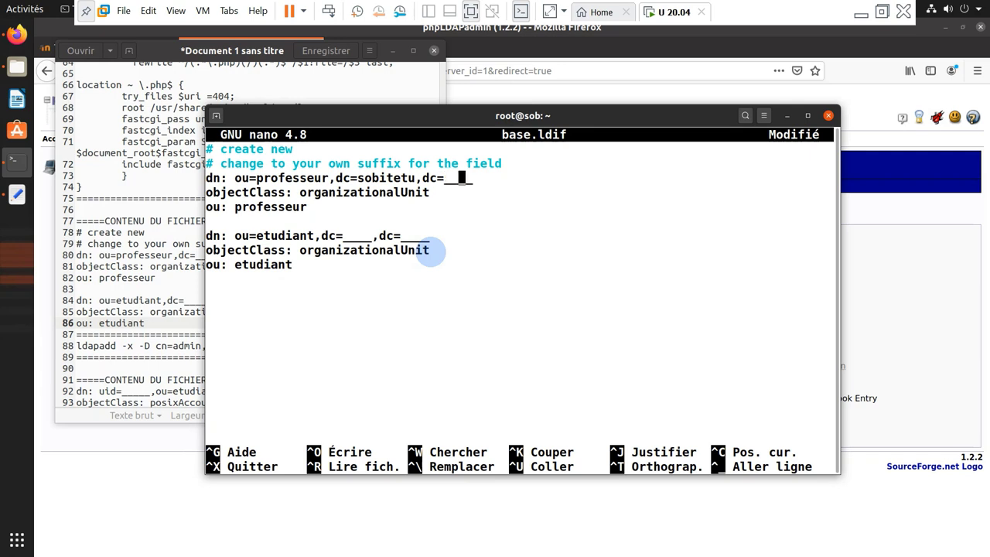
key("BackSpace")
key("BackSpace")
type("bj")
key("Down")
key("Down")
key("End")
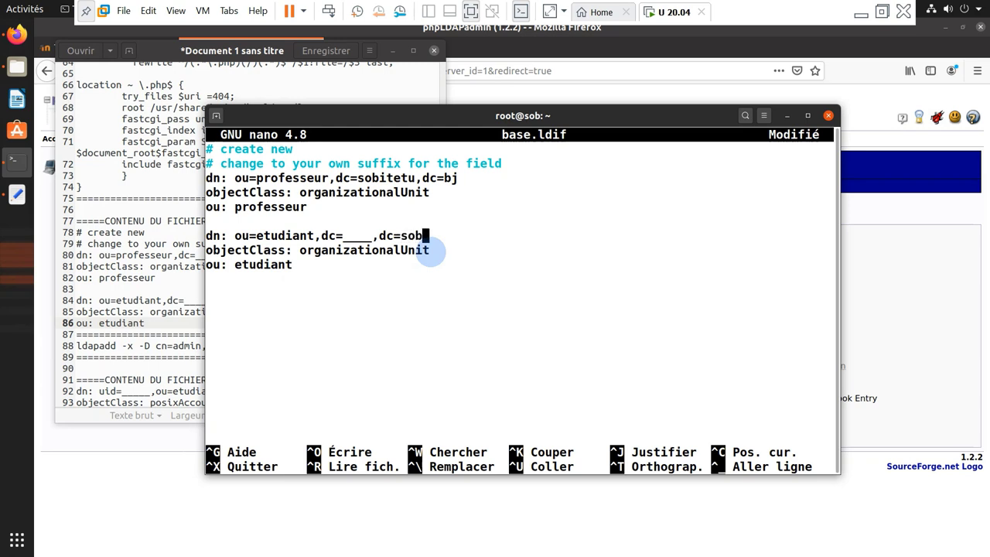
key("BackSpace")
key("BackSpace")
key("BackSpace")
key("BackSpace")
key("BackSpace")
key("BackSpace")
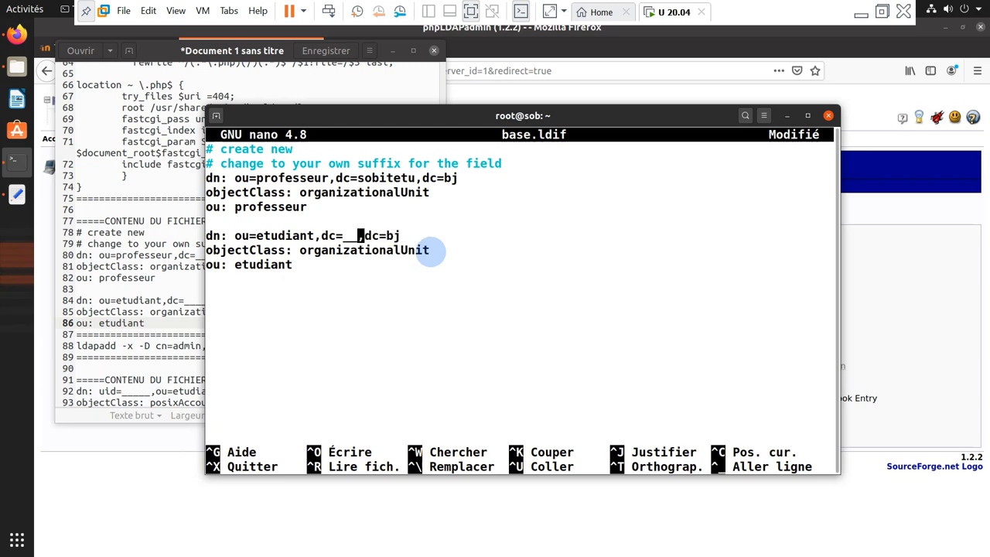
type("sobit")
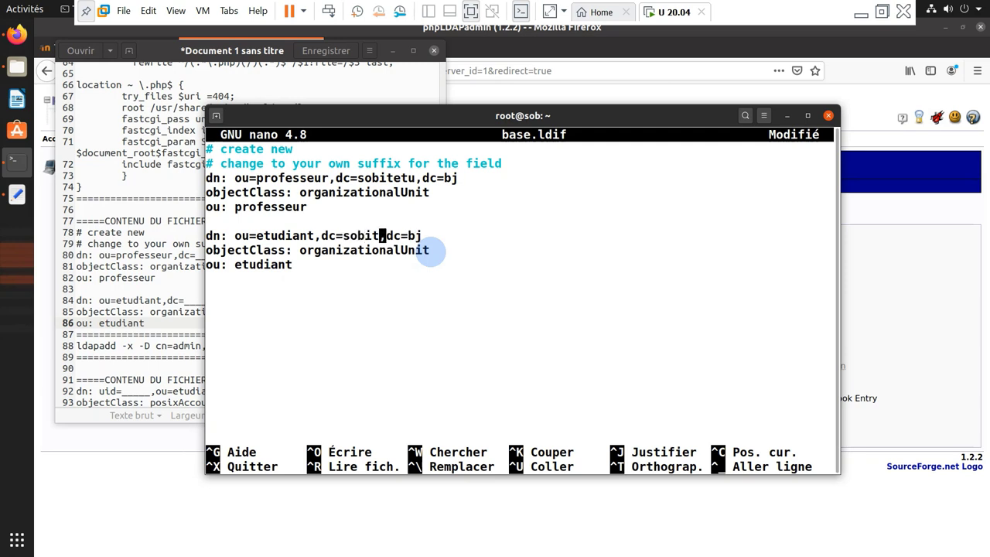
type("etu")
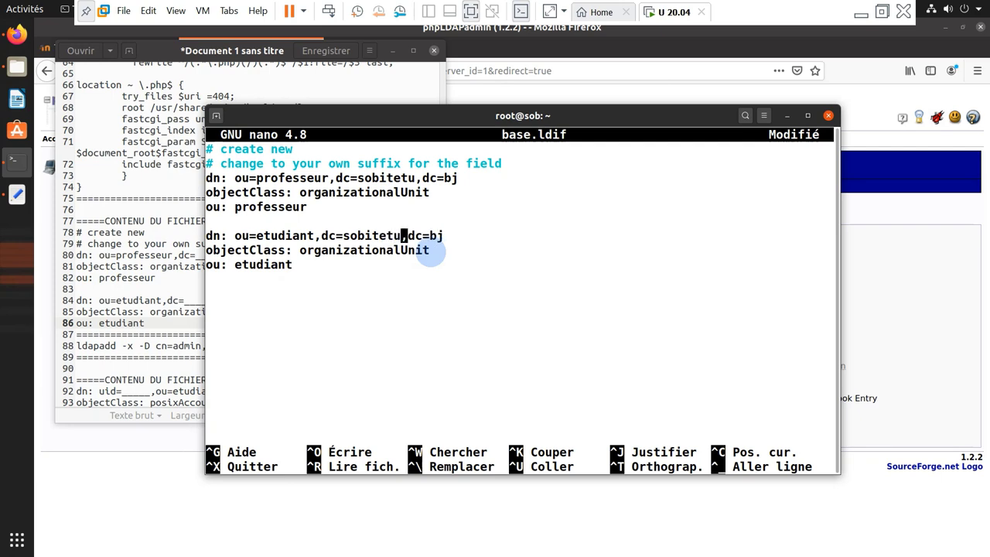
Save base.ldif and exit nano back to the shell
key("ctrl+x")
key("o")
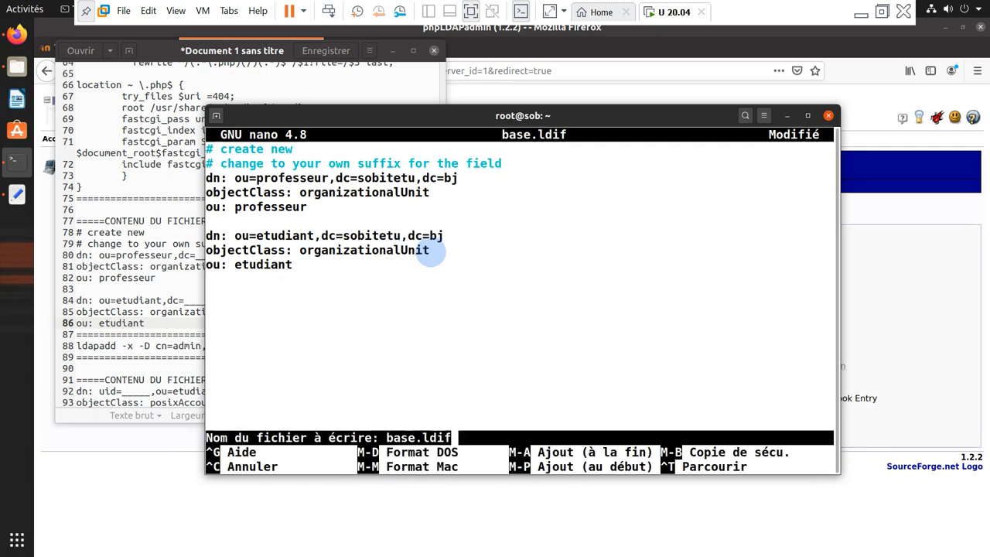
key("Return")
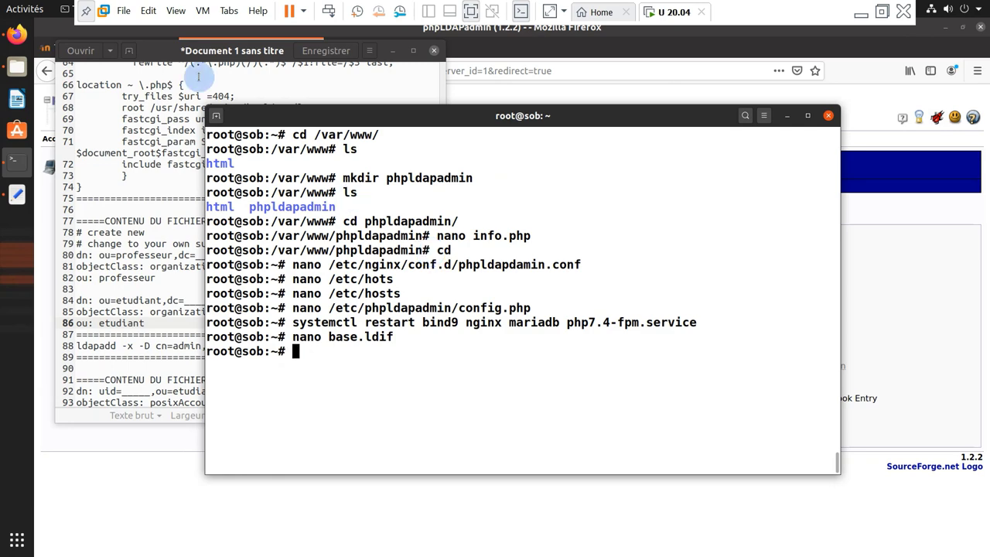
Copy the ldapadd command from line 88 of the notes and paste it at the terminal prompt
left_click(168, 244)
scroll(209, 240, "down", 1)
scroll(209, 240, "down", 1)
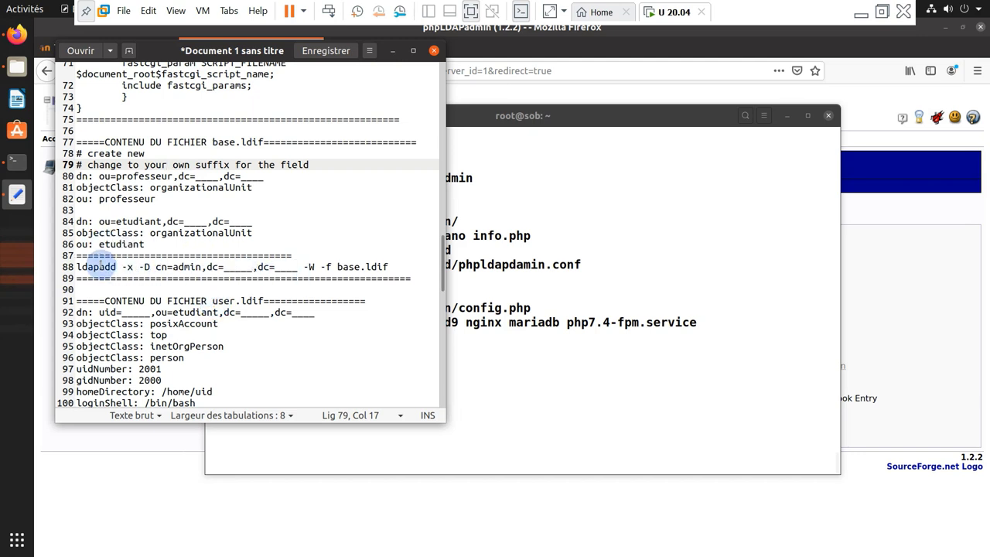
left_click_drag(78, 267, 392, 266)
right_click(360, 272)
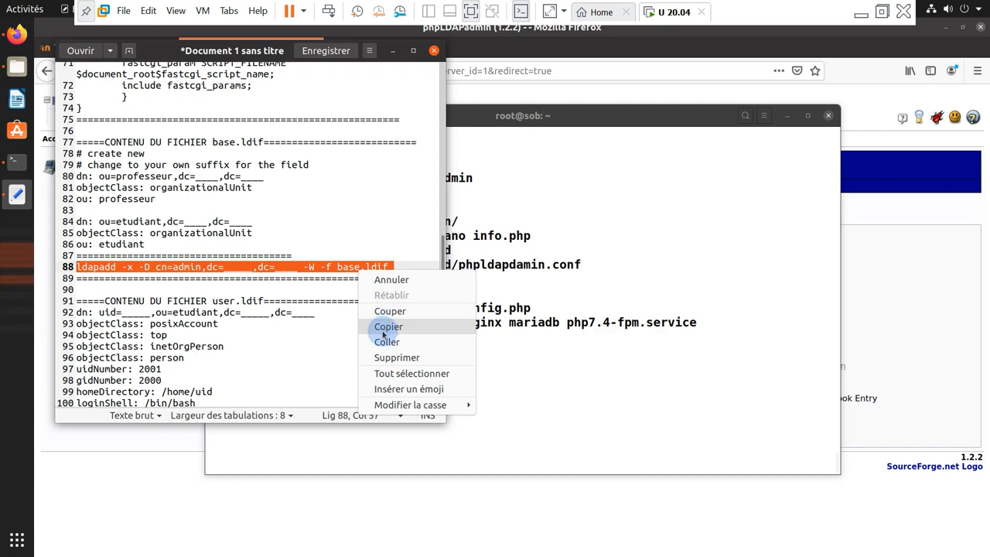
left_click(393, 333)
left_click(507, 367)
right_click(396, 340)
left_click(471, 390)
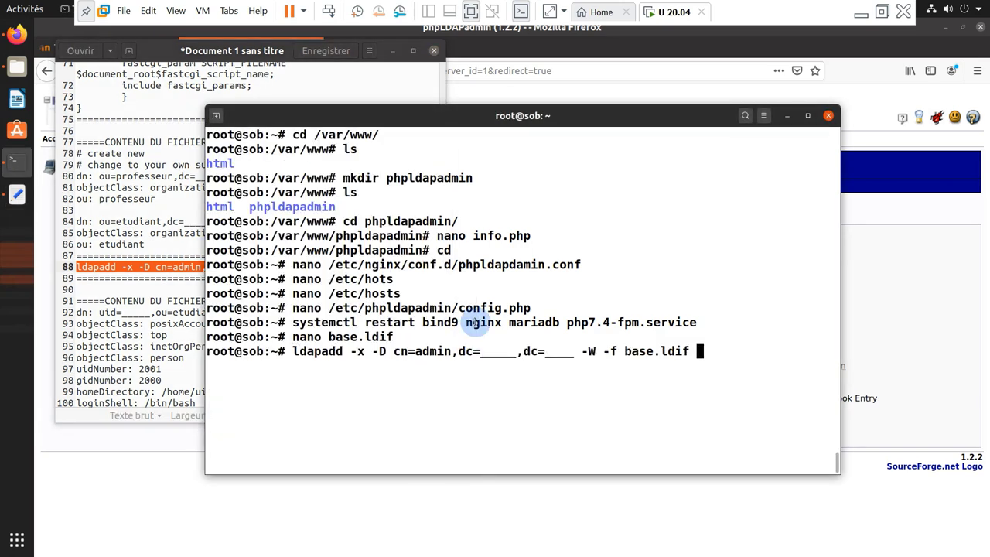
Set dc=sobitetu,dc=bj in the command, run ldapadd with the admin password, and confirm both entries were added
key("Left")
key("Left")
key("Left")
key("Left")
key("Left")
key("Left")
key("Left")
key("Left")
key("Left")
key("Left")
key("Left")
key("BackSpace")
key("BackSpace")
key("BackSpace")
key("BackSpace")
type("bj")
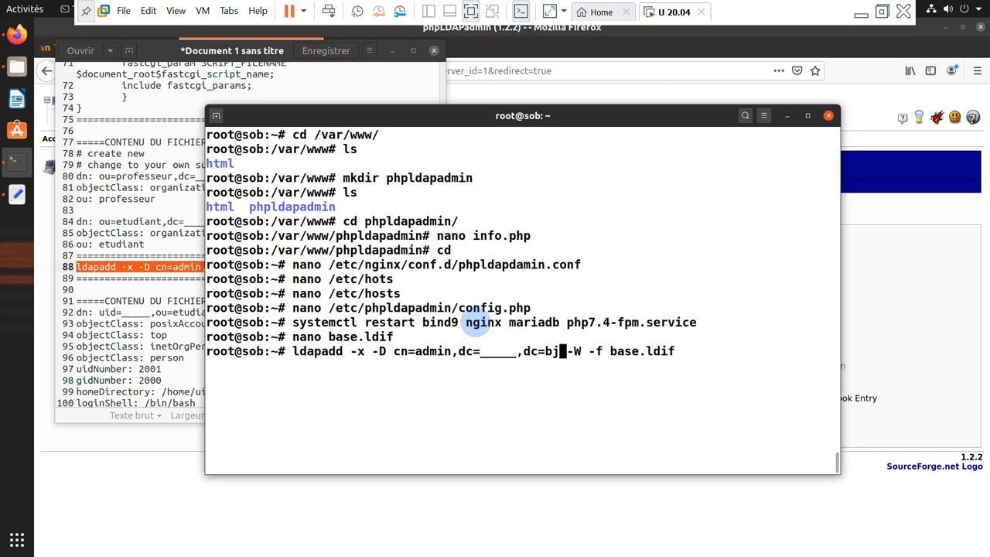
key("Left")
key("Left")
key("Left")
key("Left")
key("Left")
key("BackSpace")
key("BackSpace")
key("BackSpace")
key("BackSpace")
key("BackSpace")
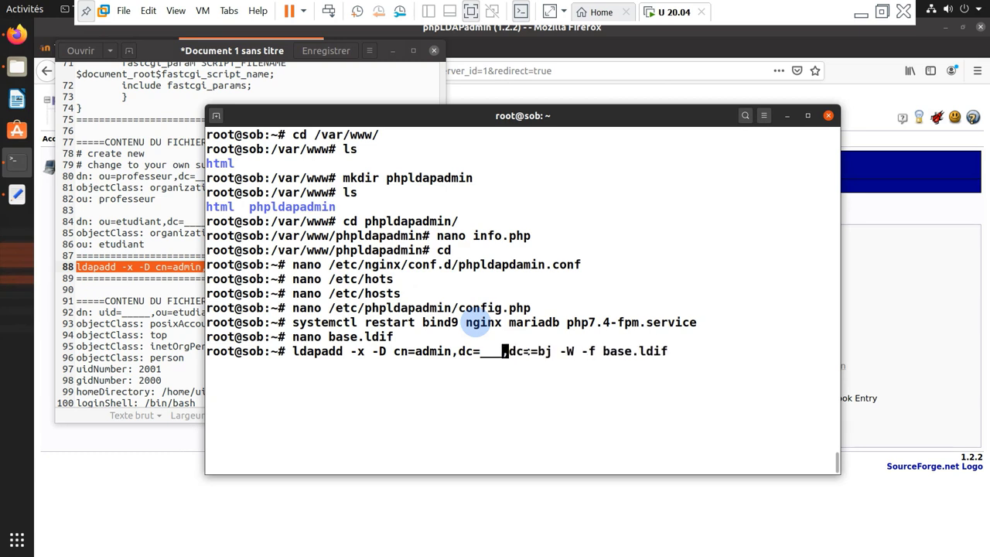
type("sobit")
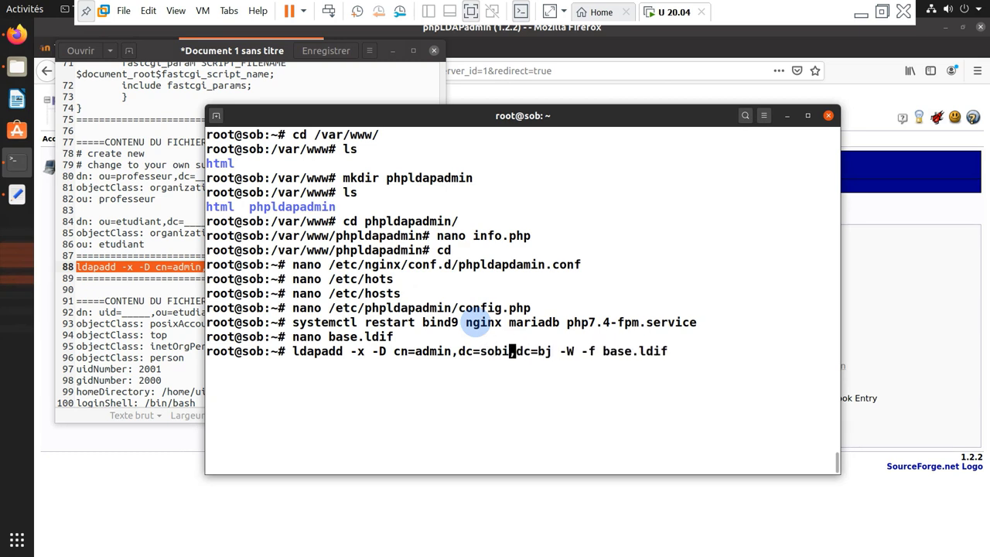
type("etu")
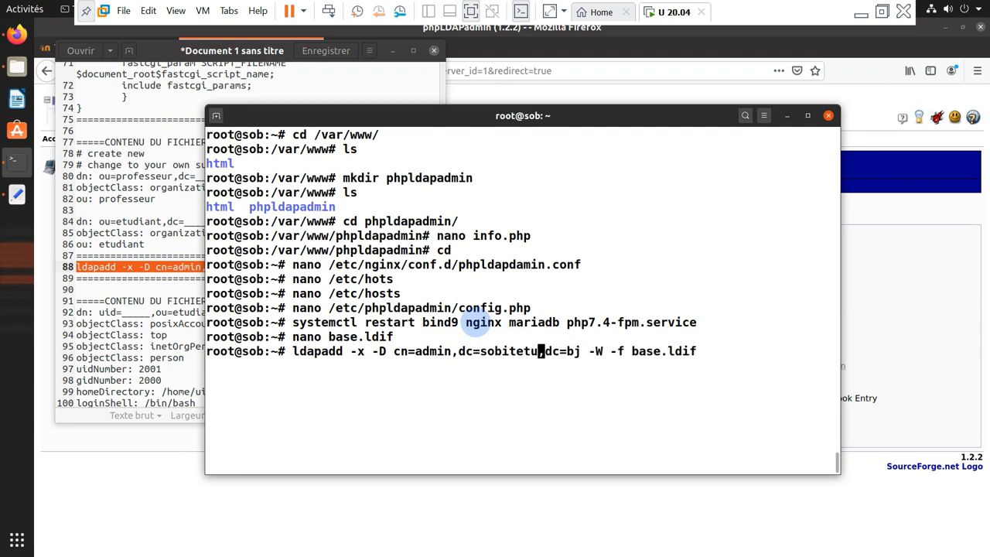
key("Return")
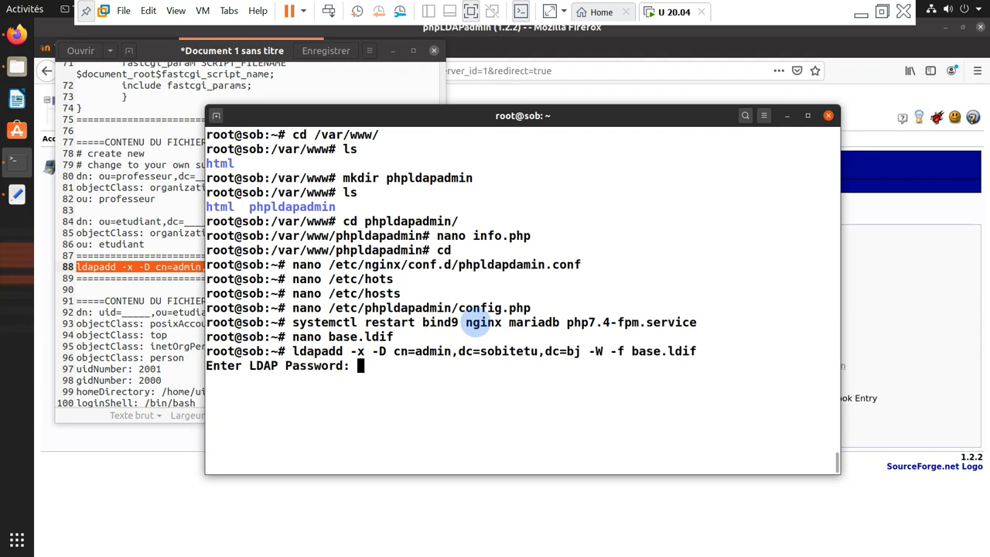
key("Return")
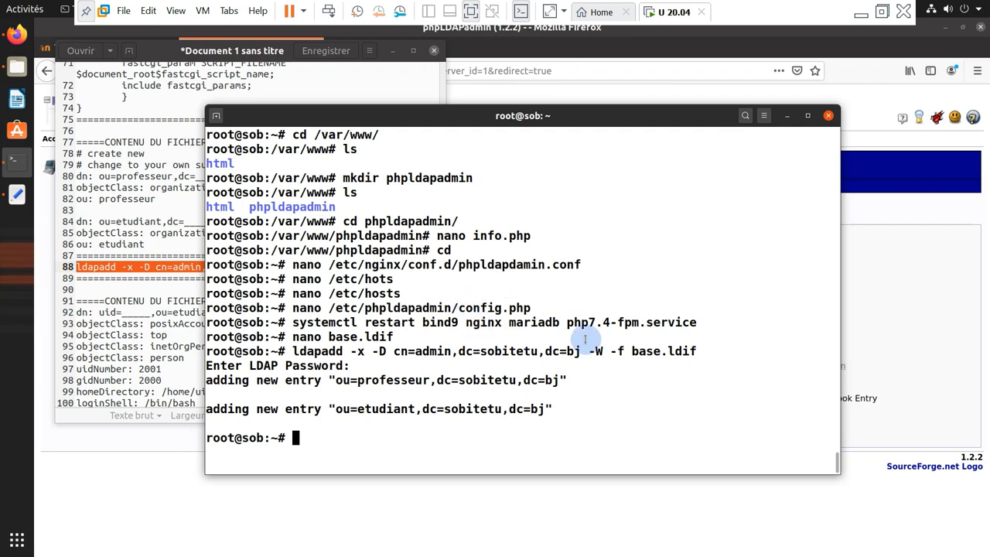
left_click_drag(569, 380, 232, 382)
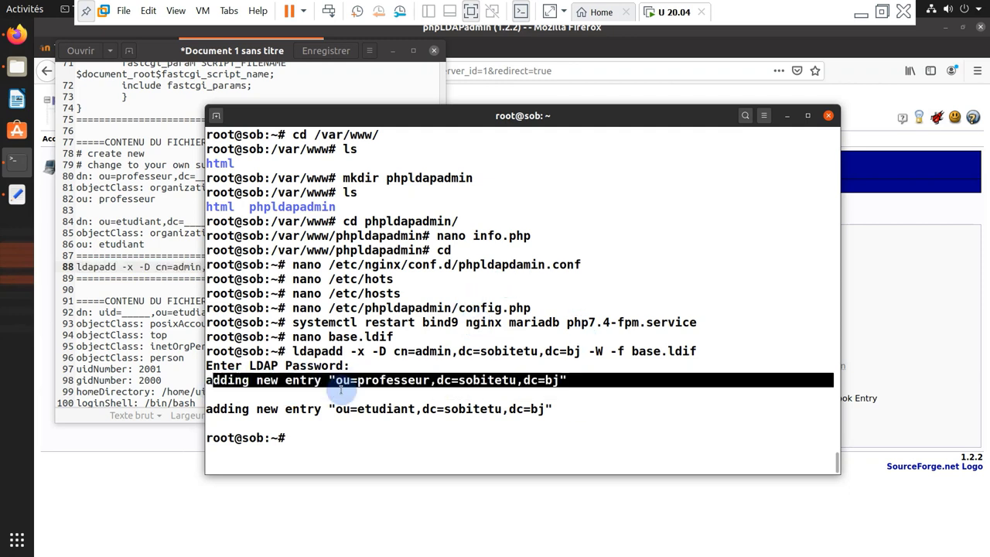
left_click_drag(554, 408, 209, 408)
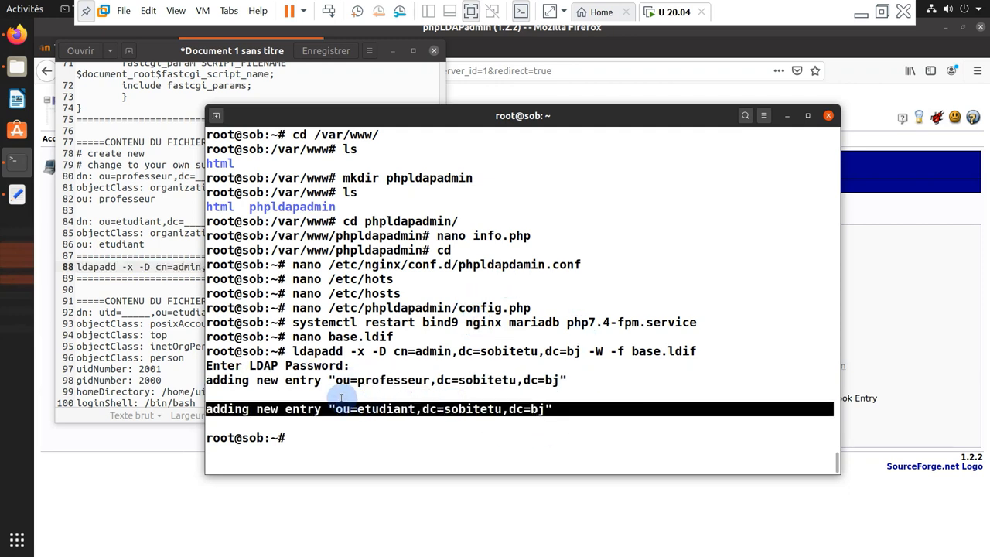
left_click(411, 375)
Check the notes, then begin typing 'nano jean' in the terminal
left_click(147, 314)
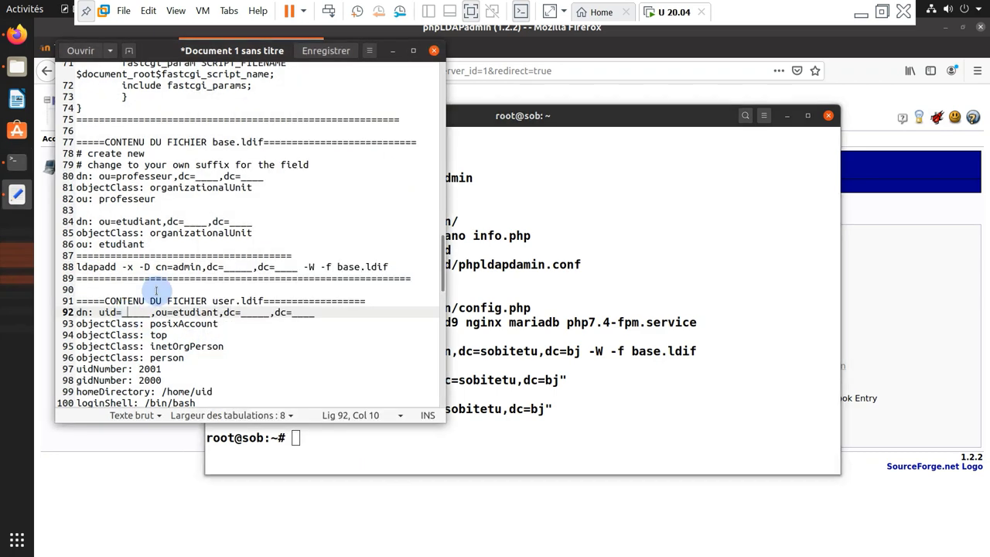
scroll(198, 303, "down", 1)
scroll(219, 287, "down", 2)
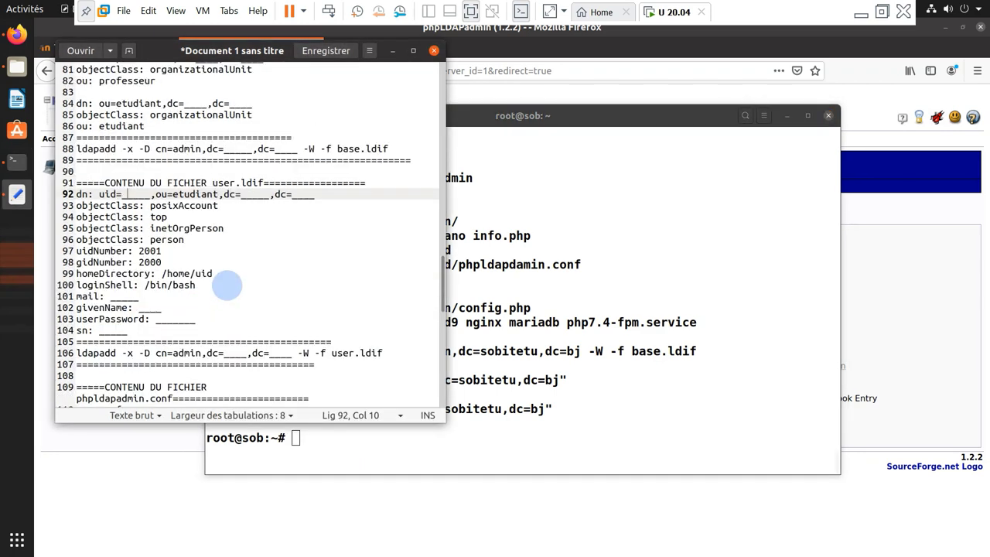
left_click(469, 427)
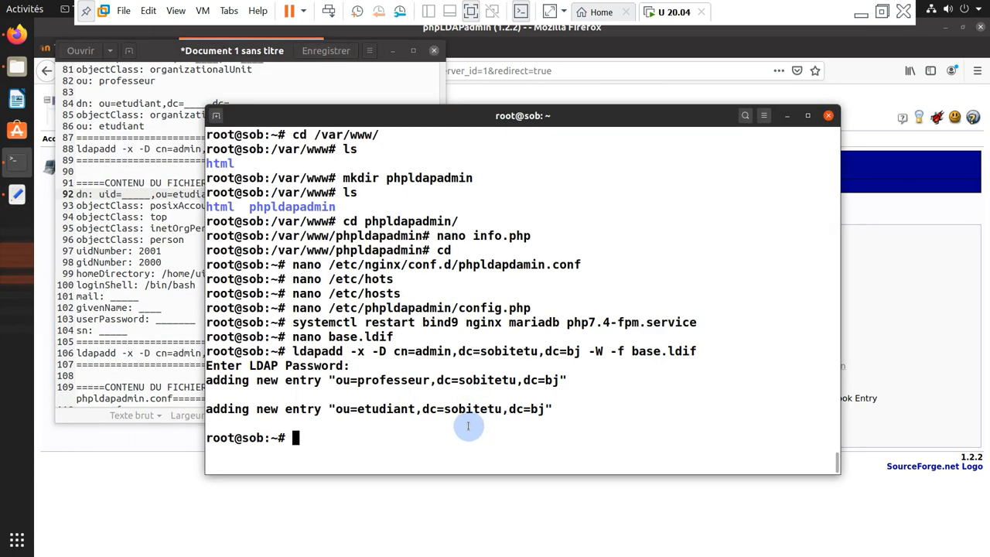
type("nano jean")
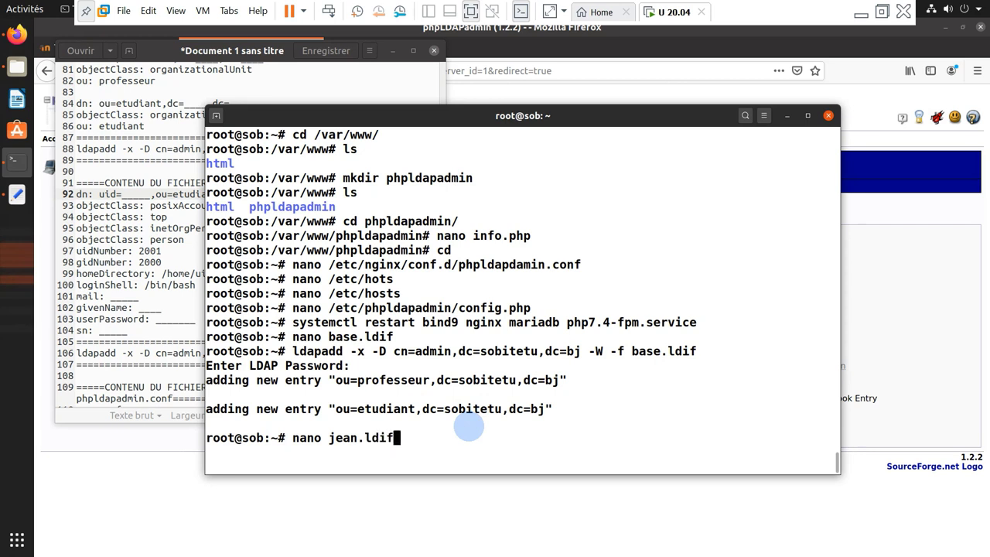
Create a new jean.ldif in nano and paste the user-entry template copied from the notes
key("Return")
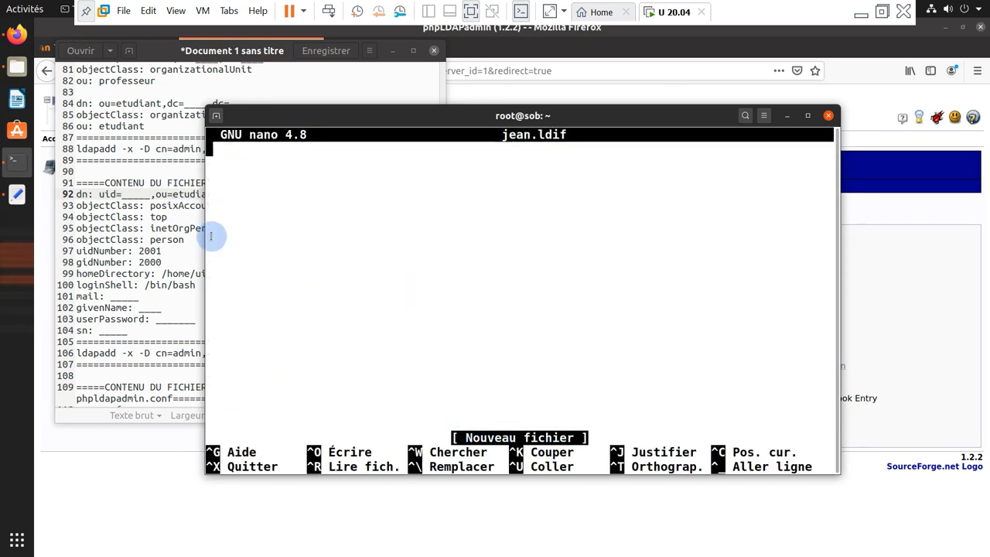
left_click(95, 201)
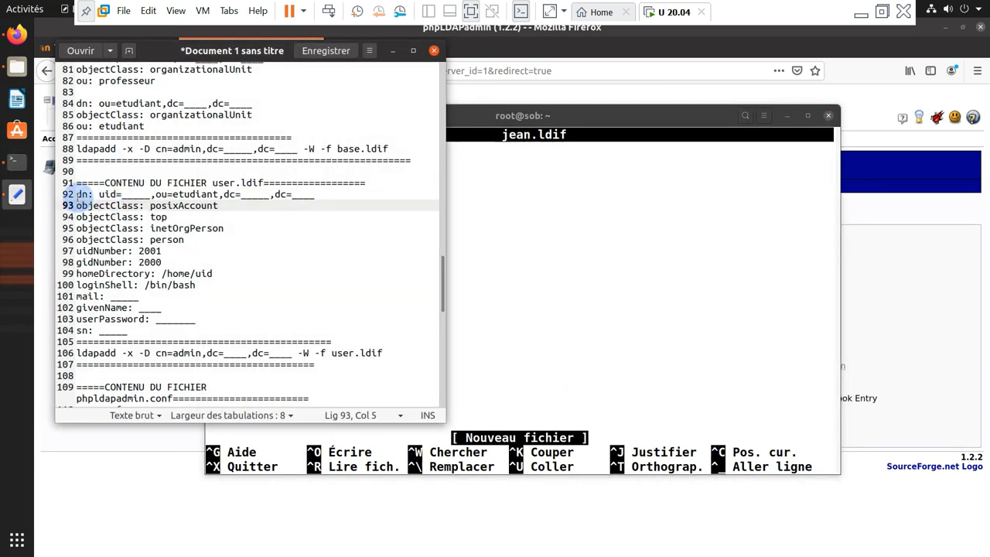
left_click_drag(76, 194, 210, 329)
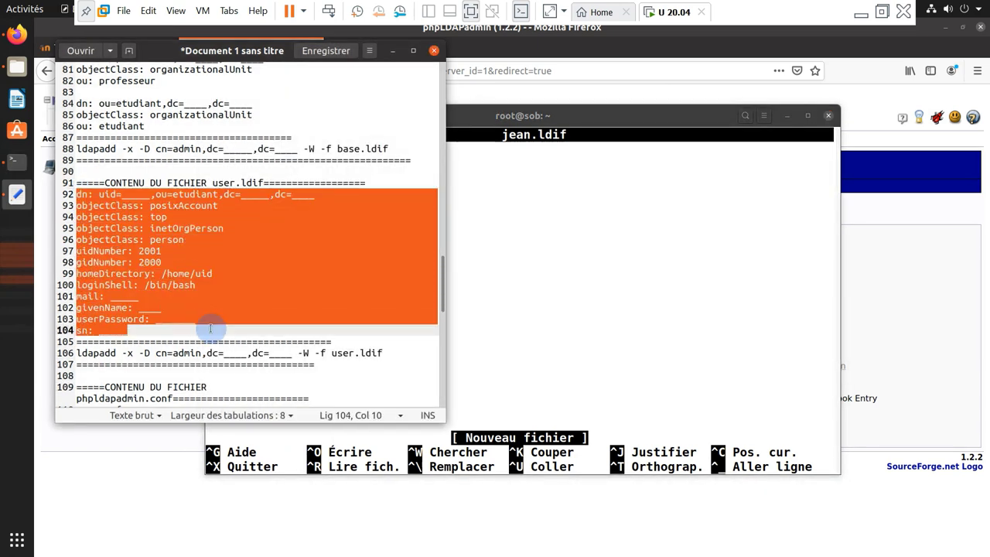
right_click(131, 293)
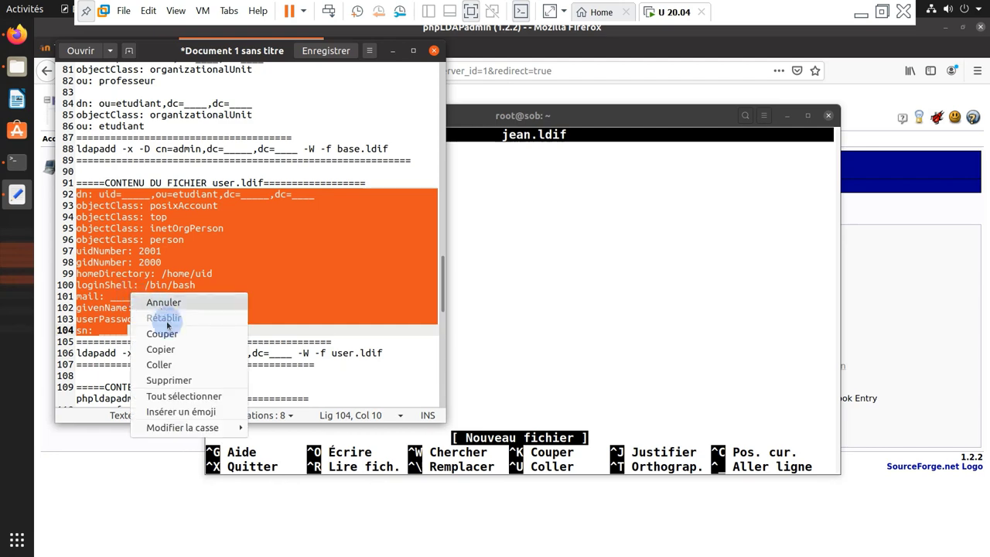
left_click(165, 345)
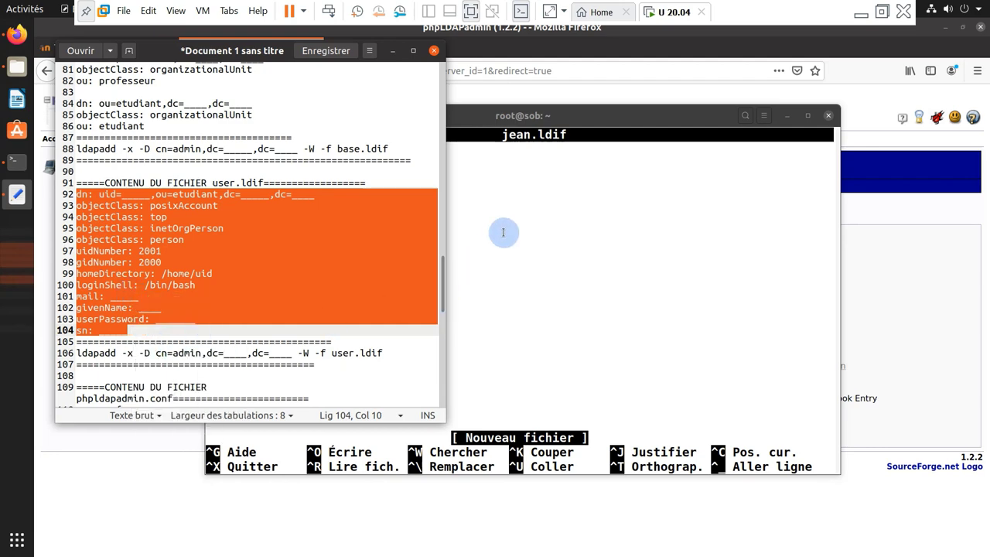
right_click(503, 232)
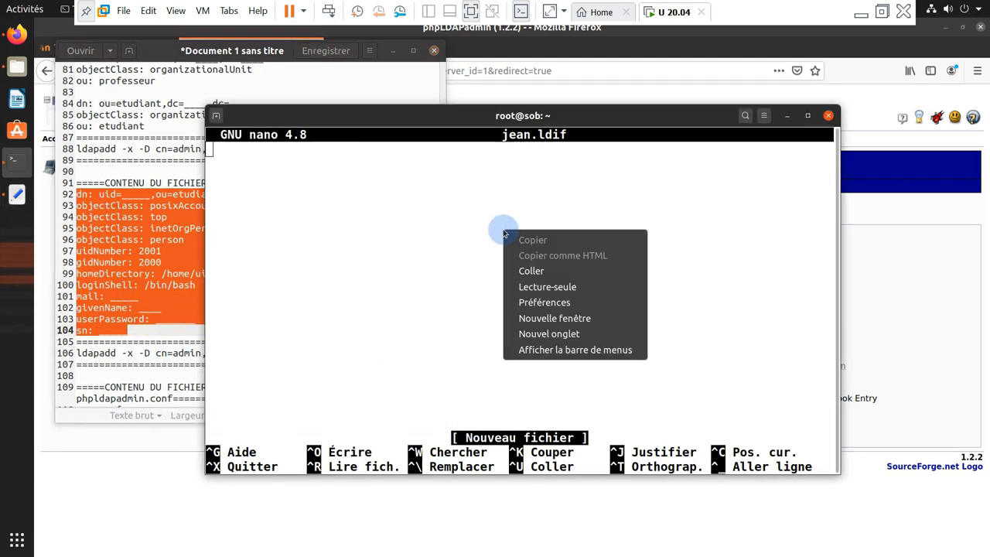
left_click(531, 271)
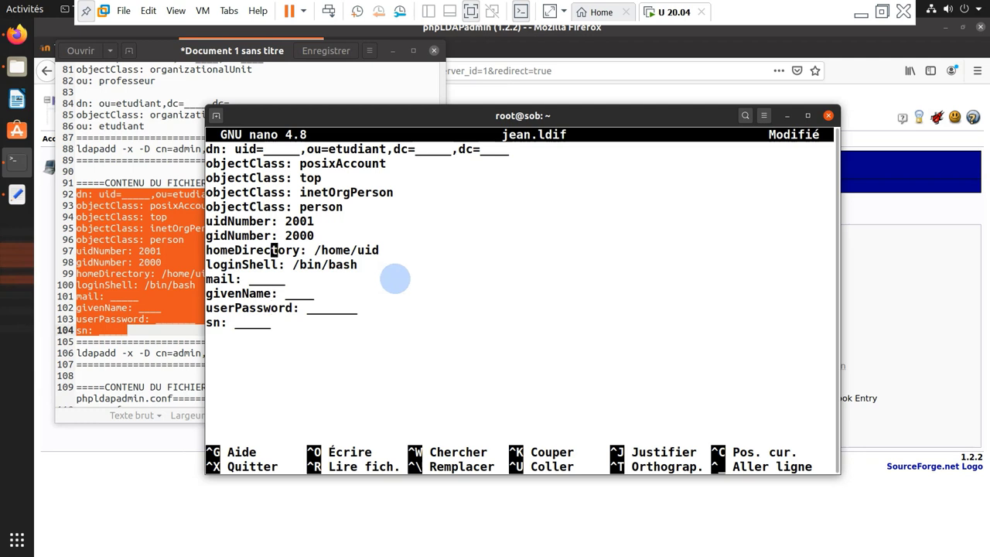
Fill the dn with uid jean and domain components dc=sobitetu,dc=bj
key("Right")
key("Right")
key("Right")
key("BackSpace")
key("BackSpace")
key("BackSpace")
key("BackSpace")
key("BackSpace")
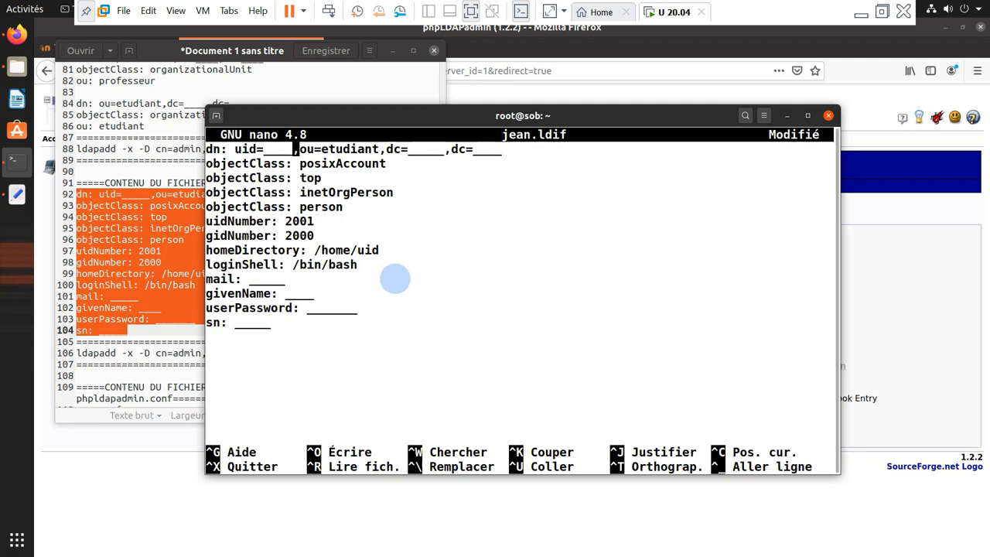
type("jean")
key("Right")
key("Right")
key("Right")
key("Right")
key("Right")
key("Right")
key("Right")
key("Right")
key("Right")
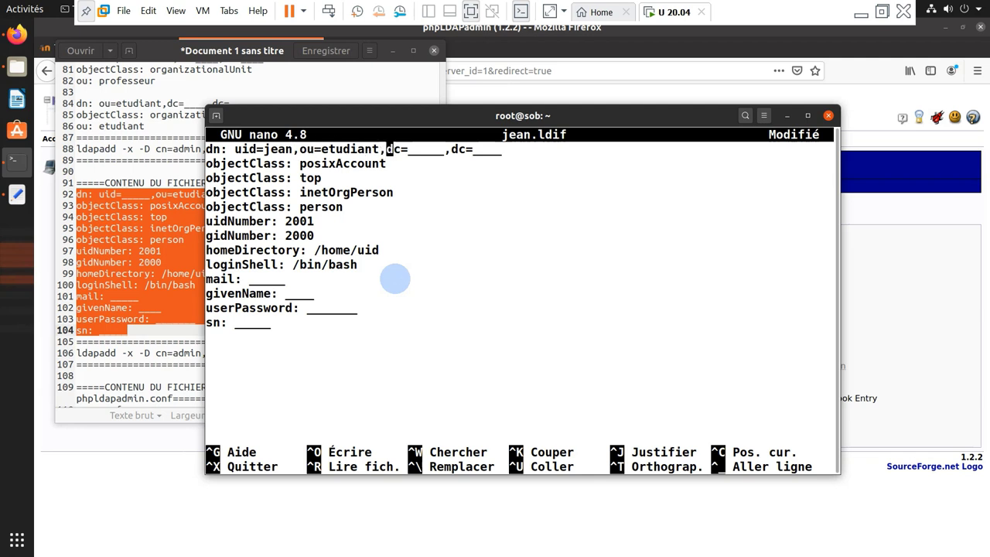
key("Right")
key("Right")
key("Right")
key("Right")
key("Right")
key("Right")
key("BackSpace")
key("BackSpace")
key("BackSpace")
key("BackSpace")
key("BackSpace")
type("bit")
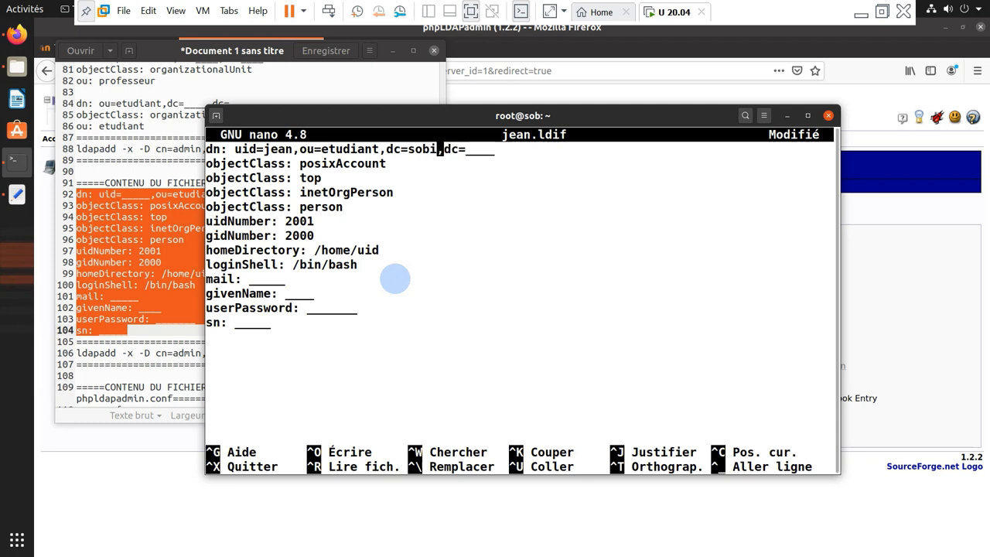
type("etu")
key("Right")
key("Right")
key("Right")
key("Right")
key("Right")
key("Right")
key("Right")
key("Right")
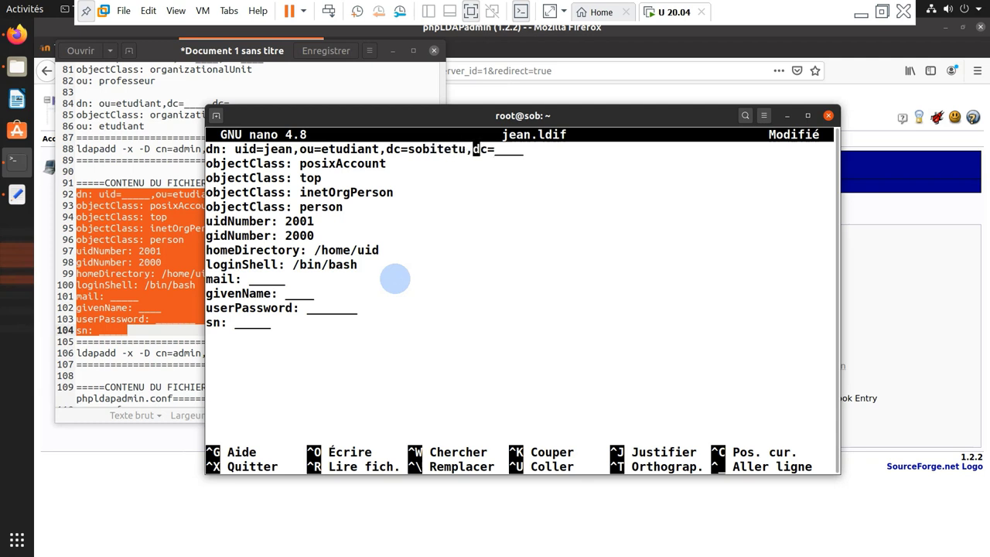
key("BackSpace")
key("BackSpace")
key("BackSpace")
key("BackSpace")
type("bj")
key("Down")
key("Down")
key("Down")
key("Down")
key("Down")
key("Down")
key("BackSpace")
key("BackSpace")
key("BackSpace")
type("jen")
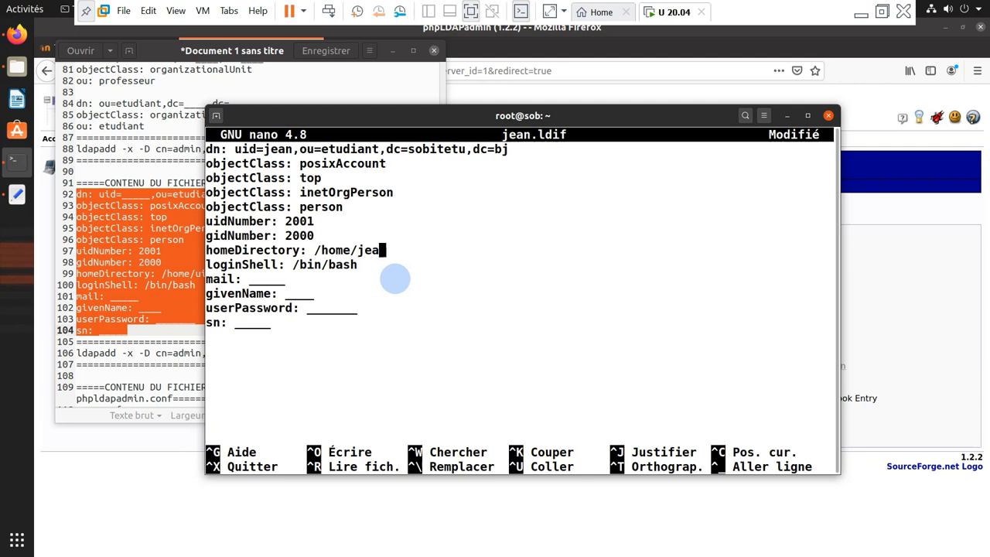
key("BackSpace")
type("an")
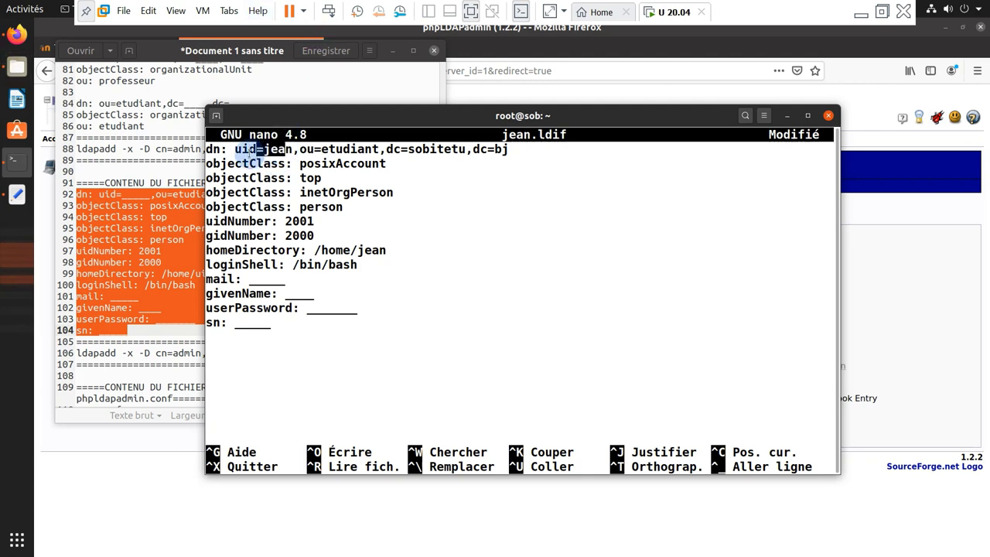
key("Down")
key("Down")
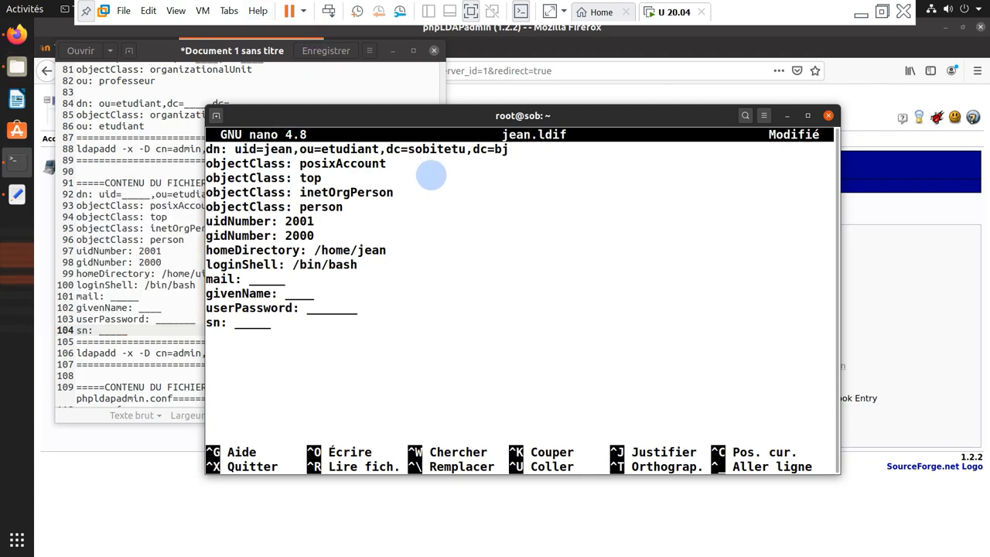
key("BackSpace")
key("BackSpace")
key("BackSpace")
key("BackSpace")
key("BackSpace")
type("mam")
key("BackSpace")
key("BackSpace")
key("BackSpace")
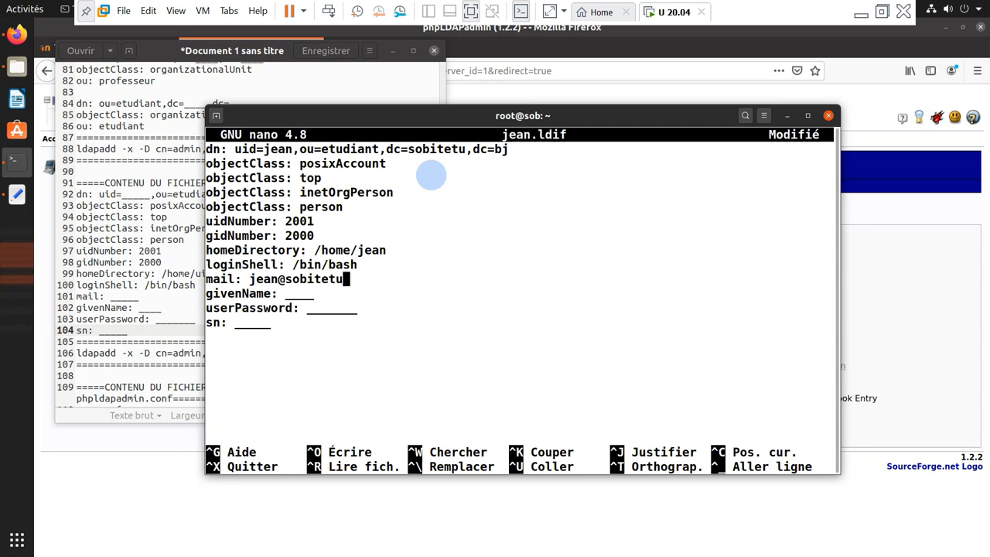
Set givenName to BOB and clear the userPassword placeholder underscores
key("Left")
key("Left")
key("Left")
key("Left")
key("Left")
key("Left")
key("Left")
key("Left")
key("Left")
key("Right")
key("Left")
key("Left")
key("Left")
key("Down")
key("Right")
key("Right")
key("Right")
key("Right")
key("Left")
key("BackSpace")
key("BackSpace")
key("BackSpace")
key("BackSpace")
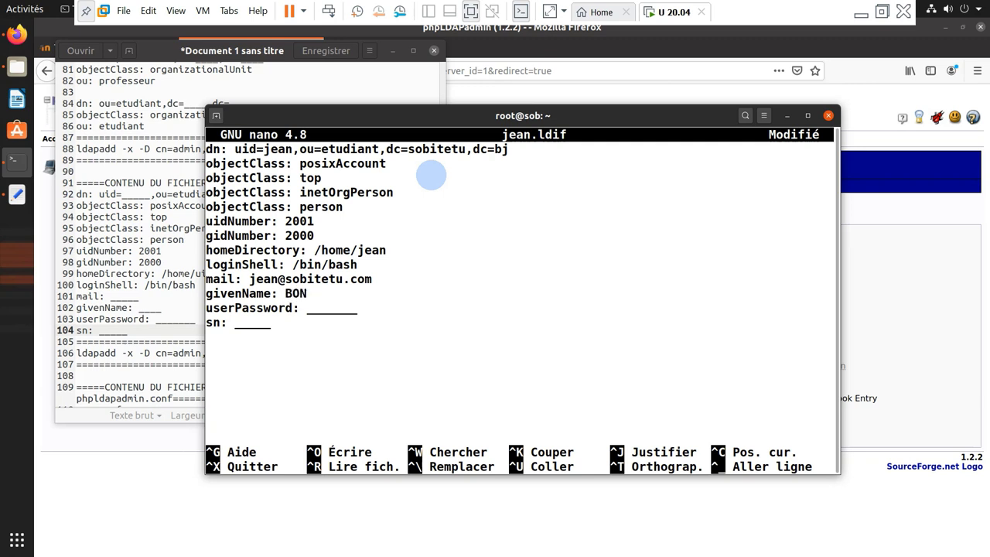
key("BackSpace")
key("Down")
key("Right")
key("Right")
key("Right")
key("Right")
key("Right")
key("Right")
key("BackSpace")
key("BackSpace")
key("BackSpace")
key("BackSpace")
key("BackSpace")
key("BackSpace")
key("BackSpace")
key("Up")
key("Return")
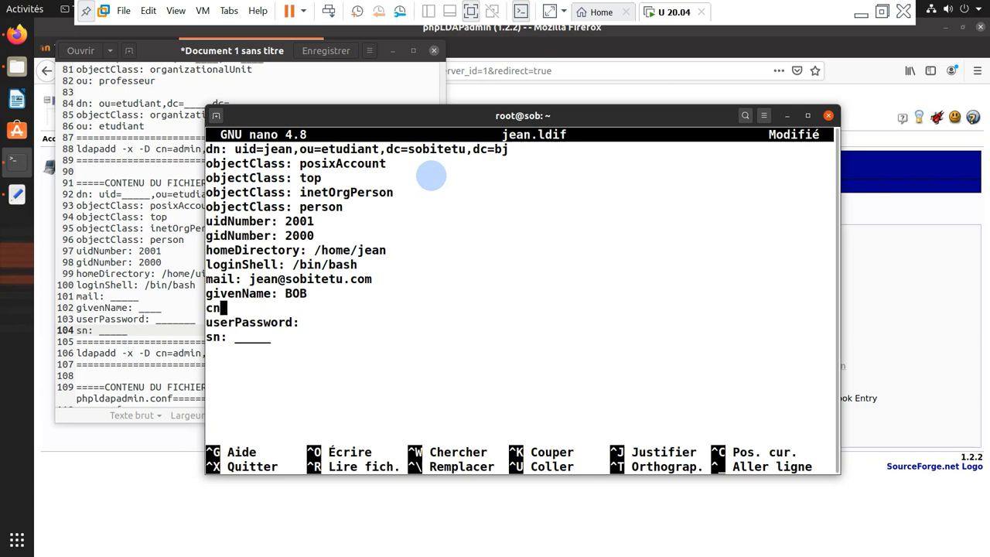
key("Down")
key("BackSpace")
key("BackSpace")
key("BackSpace")
key("BackSpace")
key("BackSpace")
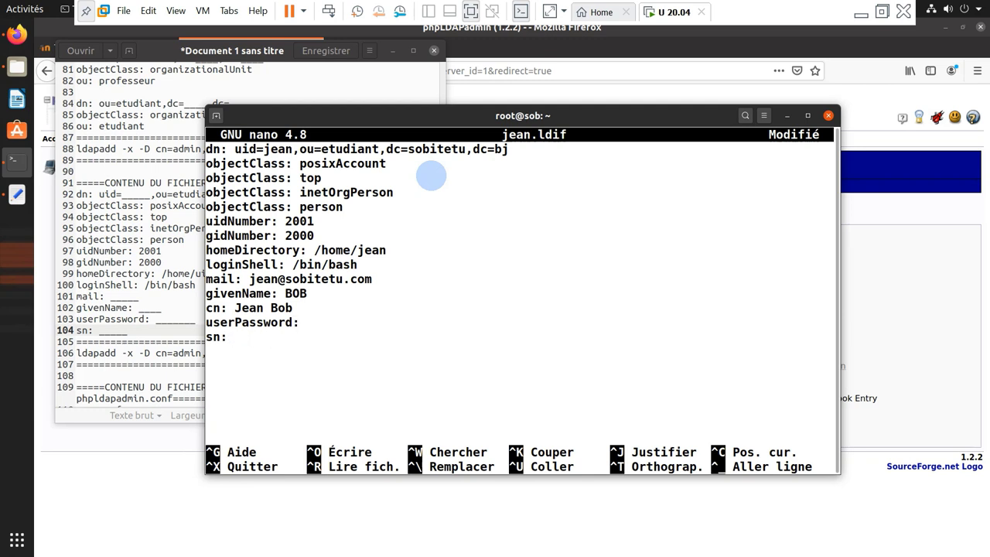
key("ctrl+x")
key("Return")
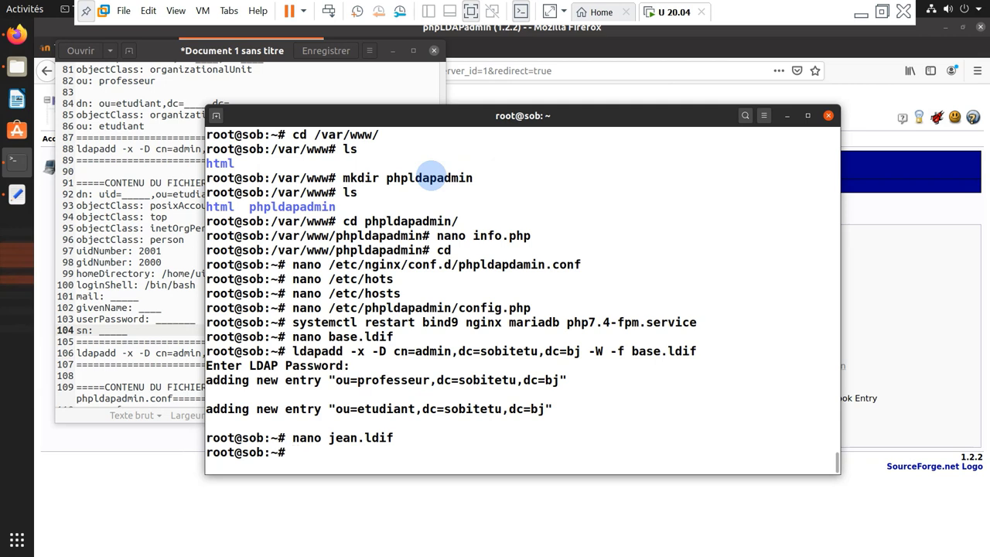
Open a second terminal window and start a root shell with sudo -i
type("slap")
key("BackSpace")
key("BackSpace")
key("BackSpace")
key("BackSpace")
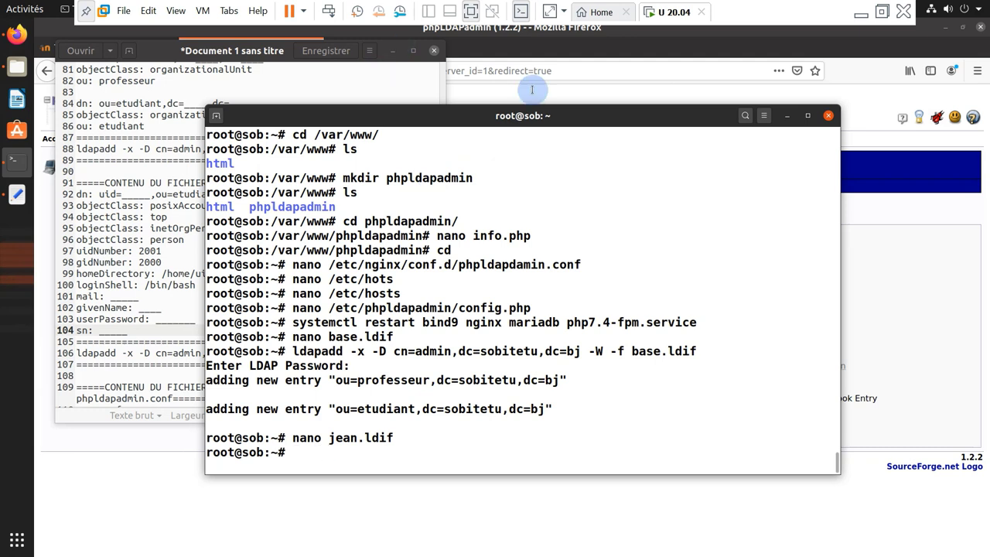
right_click(496, 263)
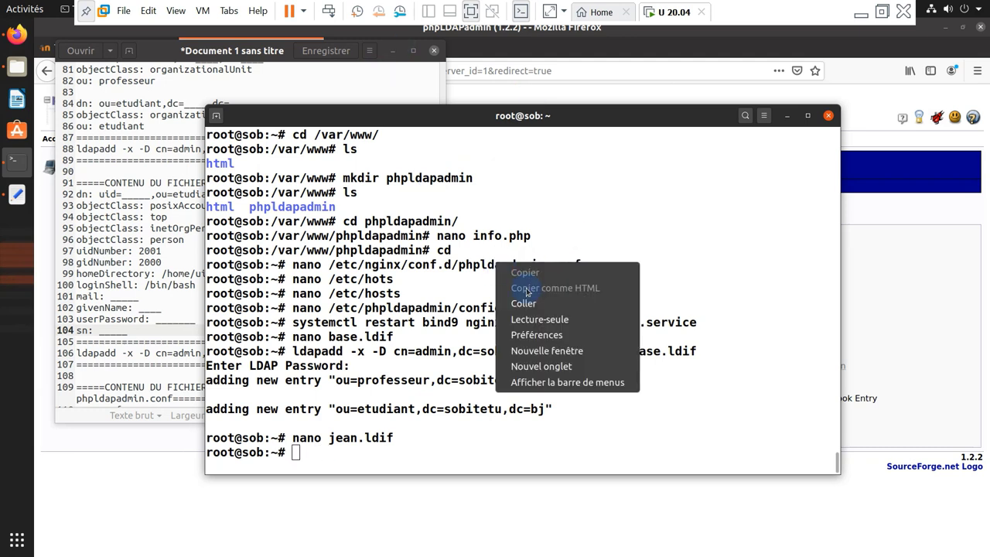
left_click(550, 351)
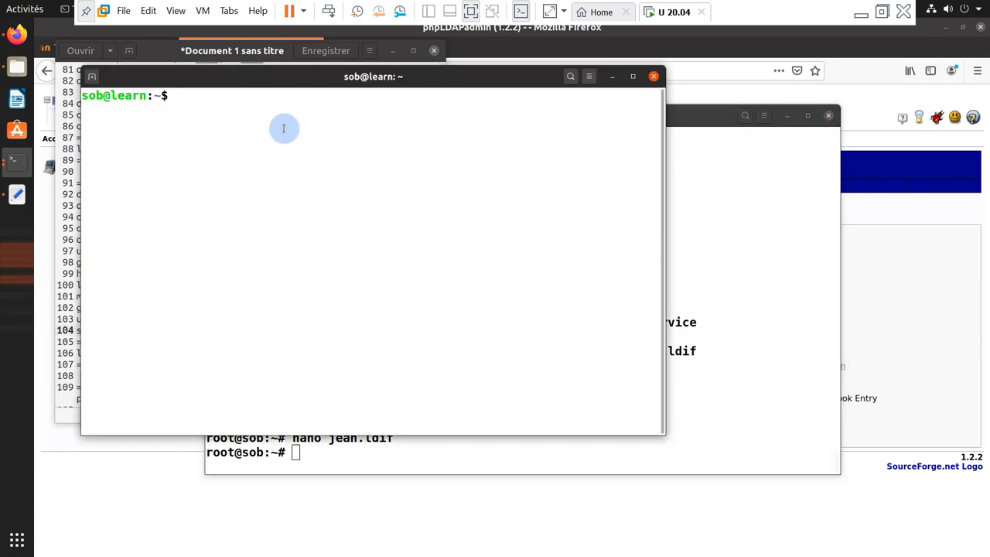
type("sudo -")
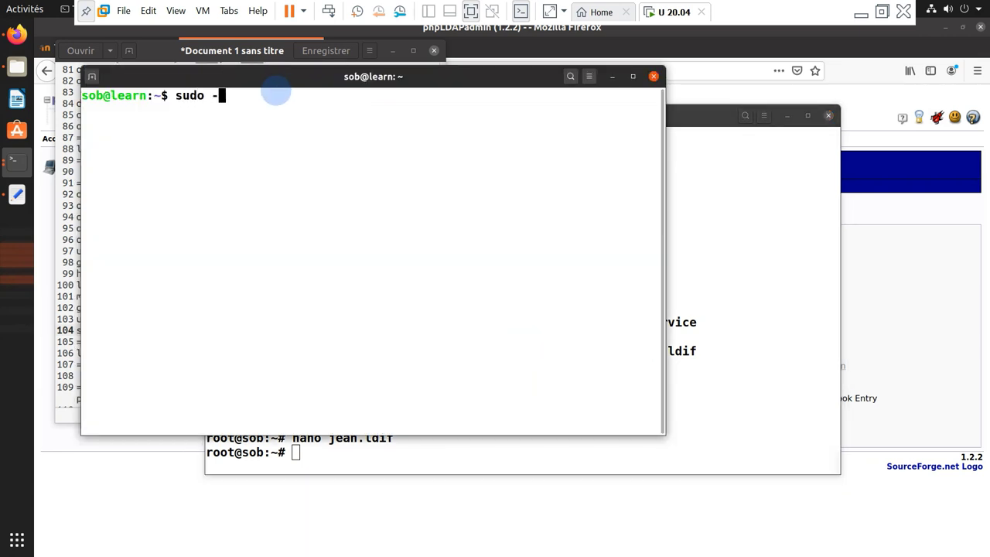
key("Return")
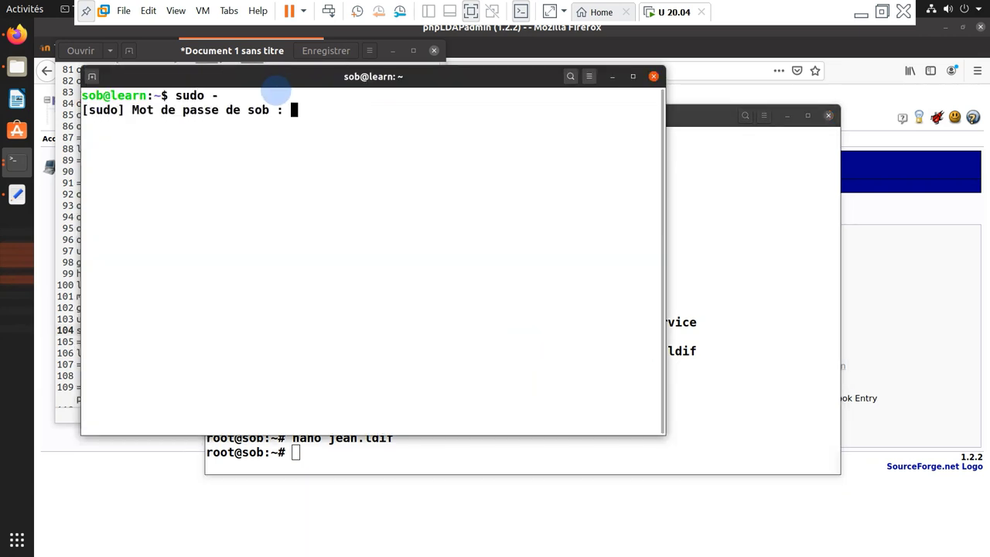
key("ctrl+c")
type("[B")
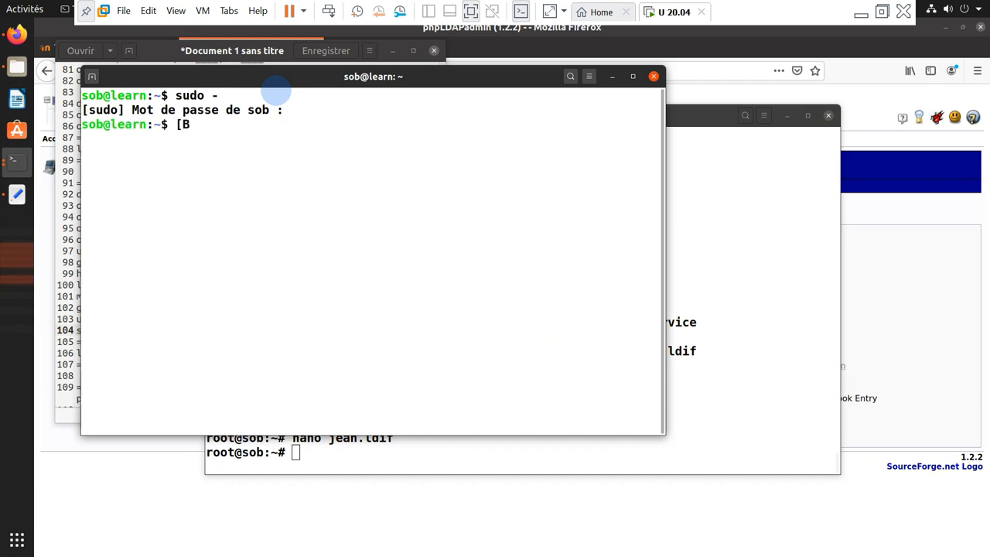
key("BackSpace")
key("BackSpace")
key("Up")
type("i")
key("Return")
key("Return")
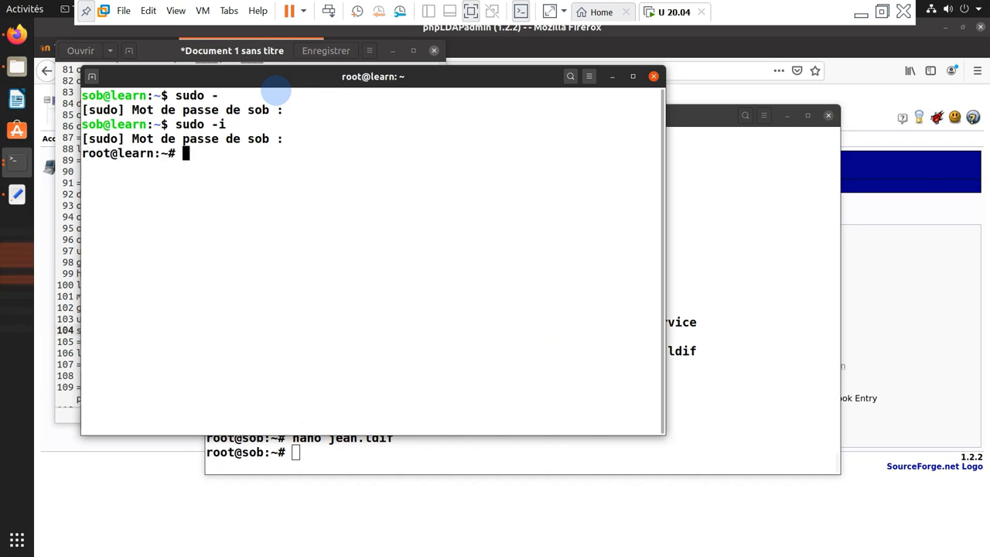
key("ctrl+l")
Run slappasswd and enter the new password twice to generate an SSHA hash
type("slap")
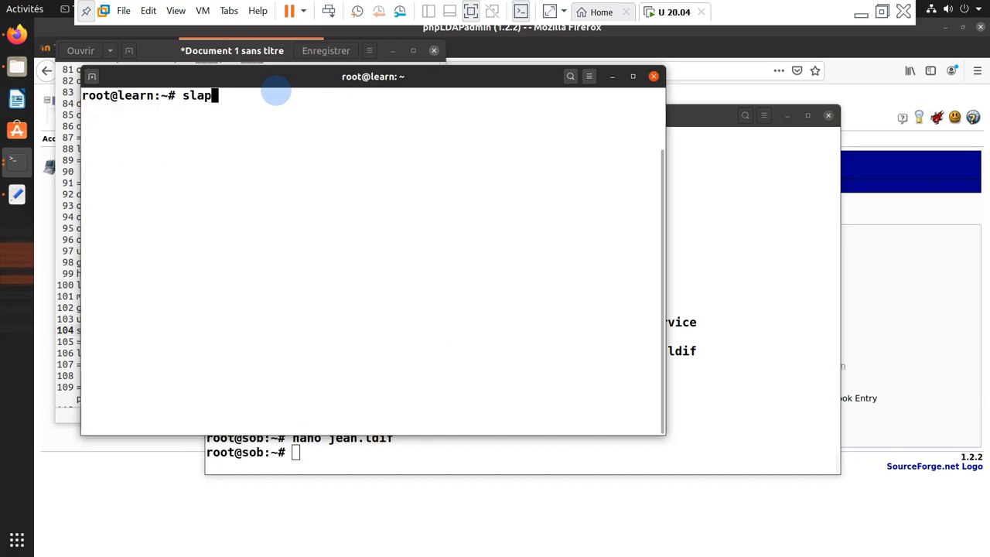
type("passwd")
key("Return")
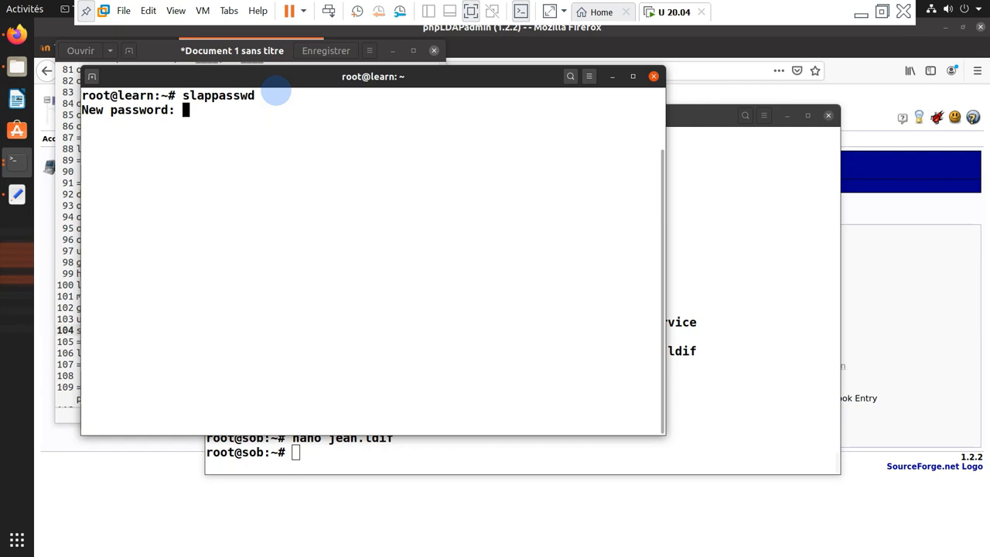
key("Return")
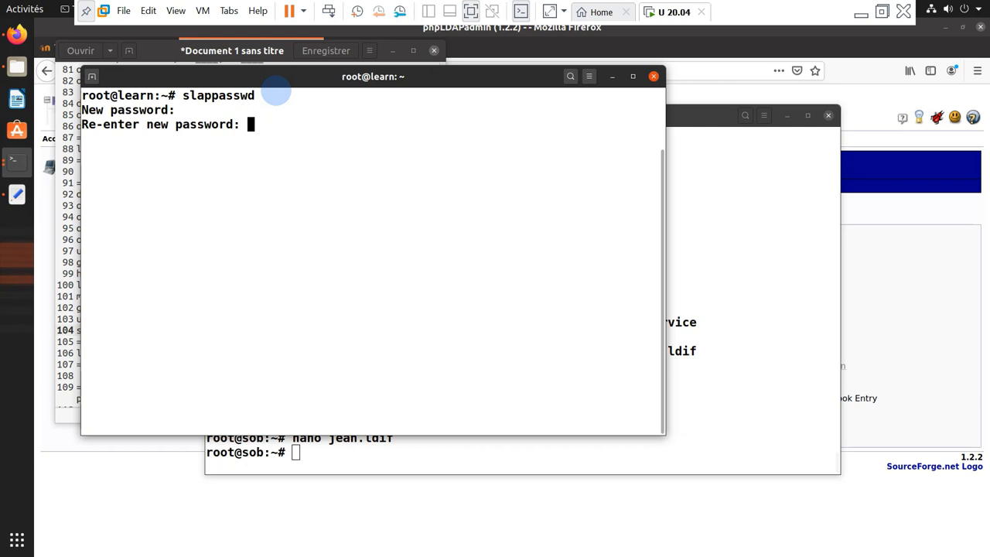
key("Return")
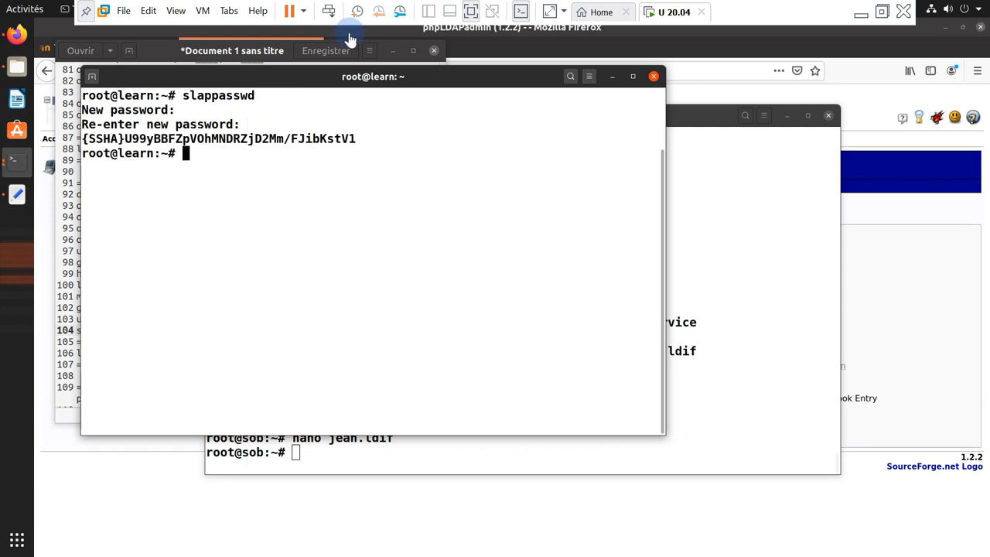
left_click_drag(438, 78, 654, 71)
left_click(246, 423)
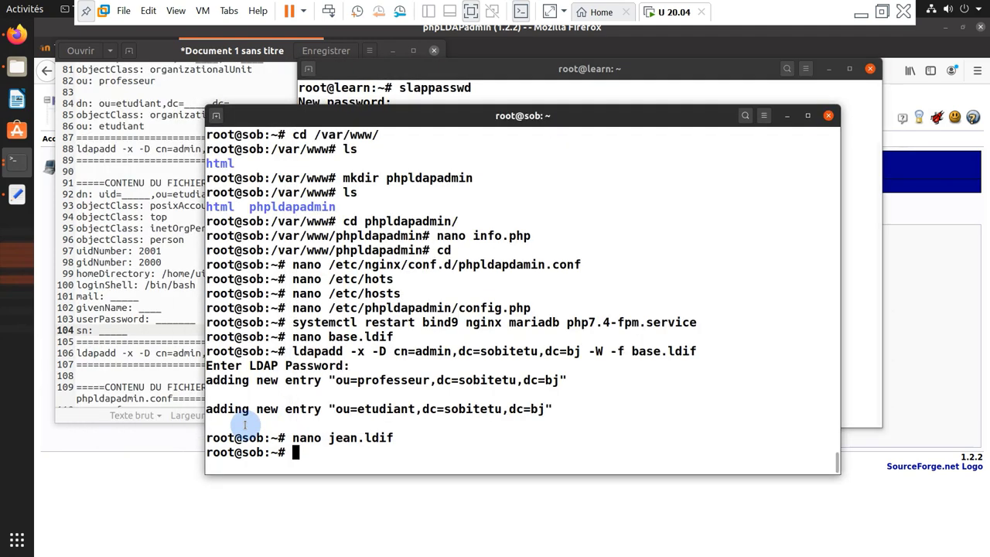
Reopen jean.ldif in nano and copy the generated SSHA hash from the other terminal
key("Up")
key("Return")
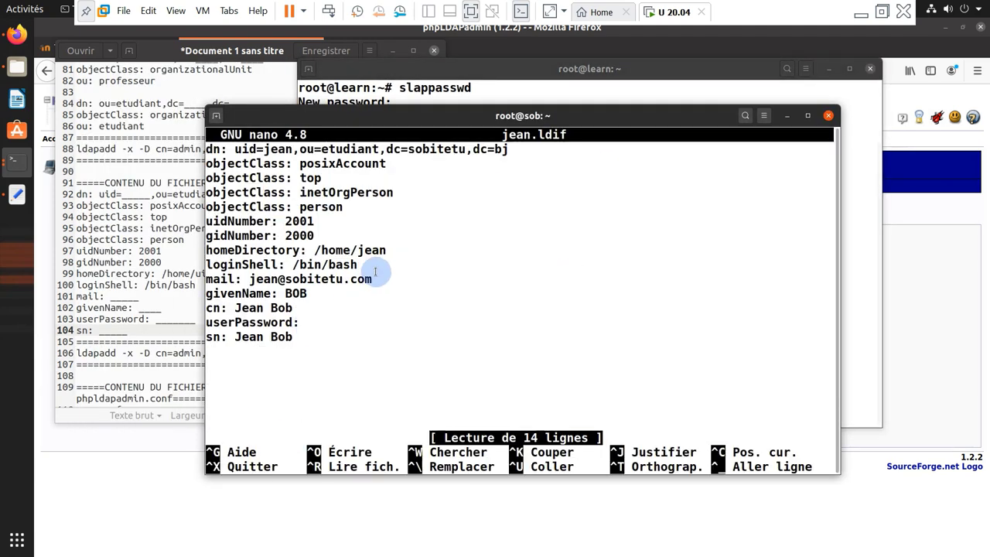
left_click(473, 92)
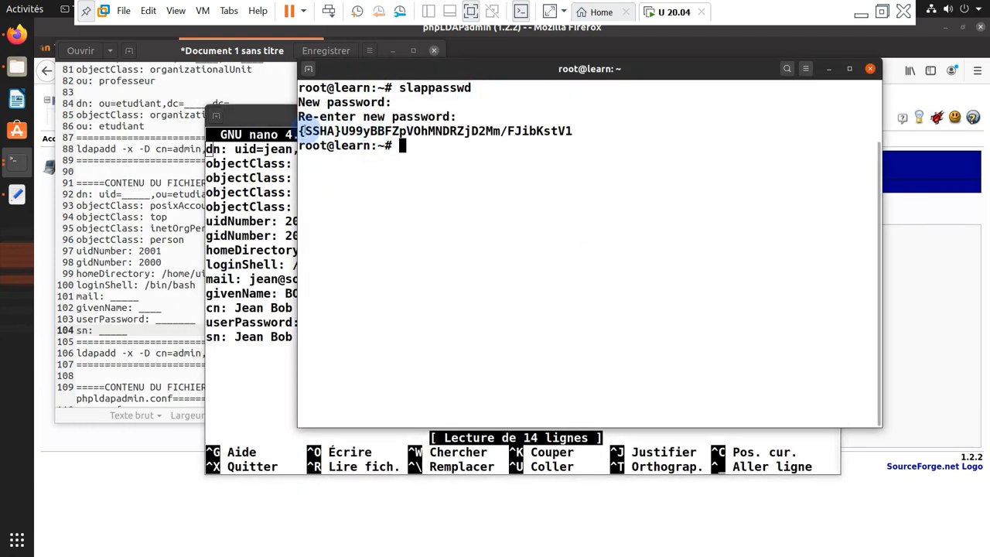
left_click_drag(300, 131, 573, 131)
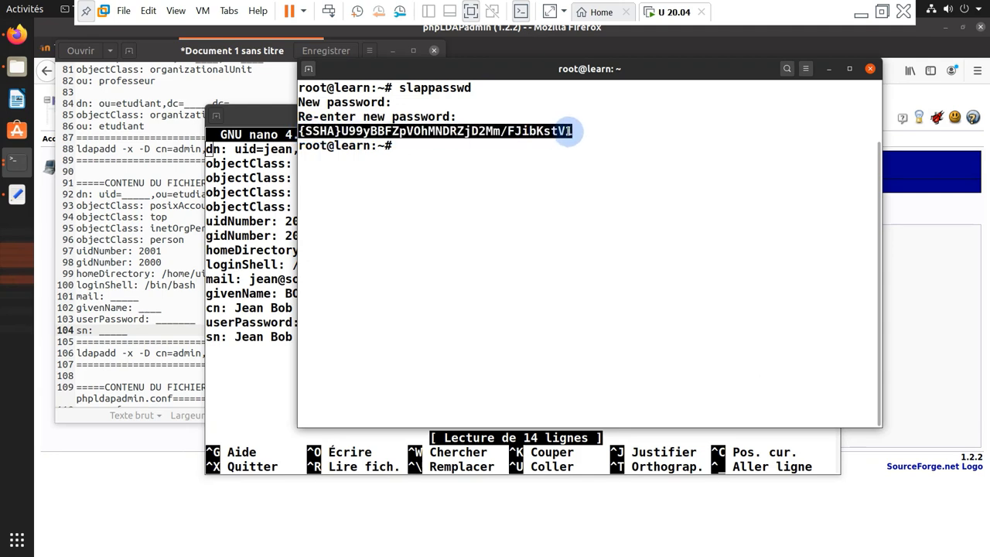
right_click(563, 133)
left_click(570, 172)
left_click(255, 337)
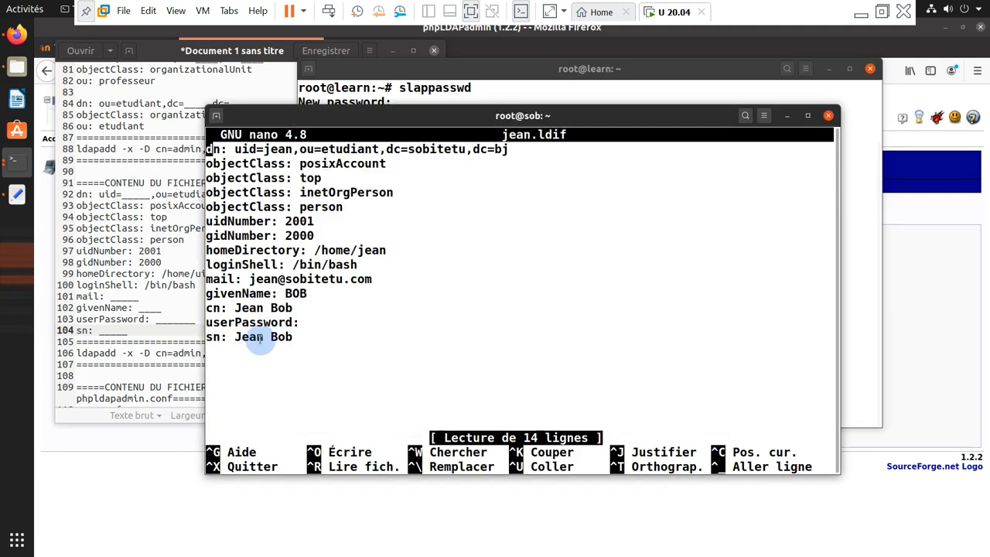
left_click(546, 90)
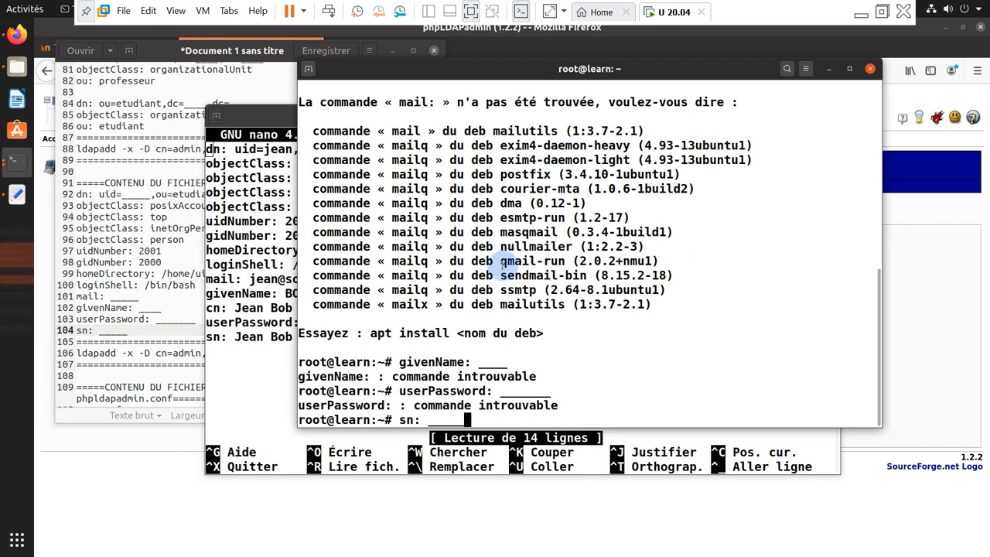
scroll(496, 267, "up", 10)
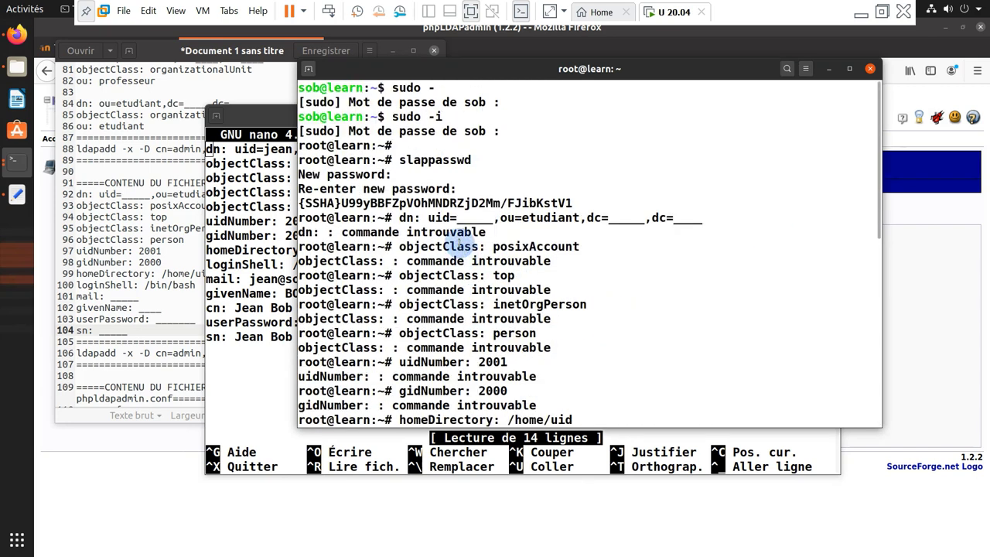
left_click(278, 352)
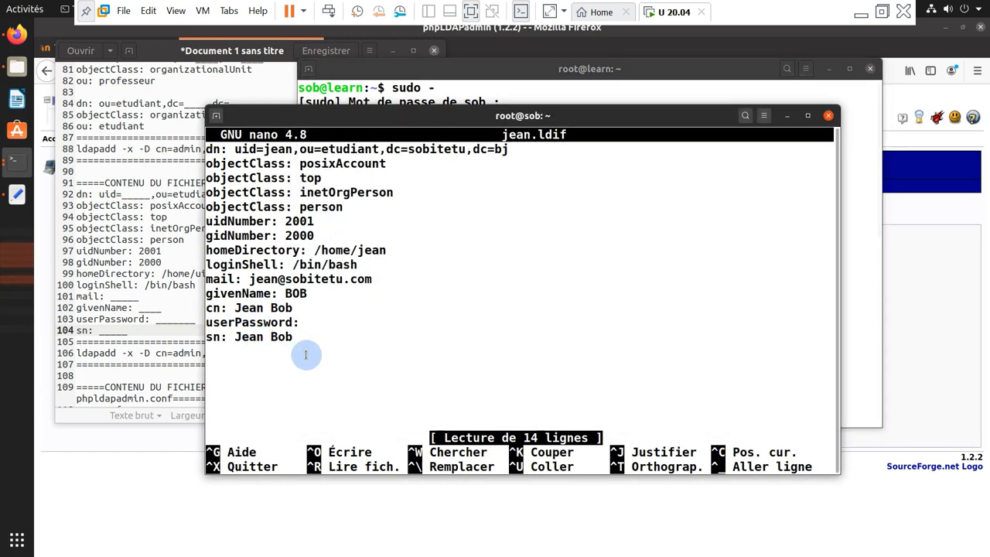
left_click(624, 79)
left_click_drag(572, 203, 298, 203)
right_click(332, 208)
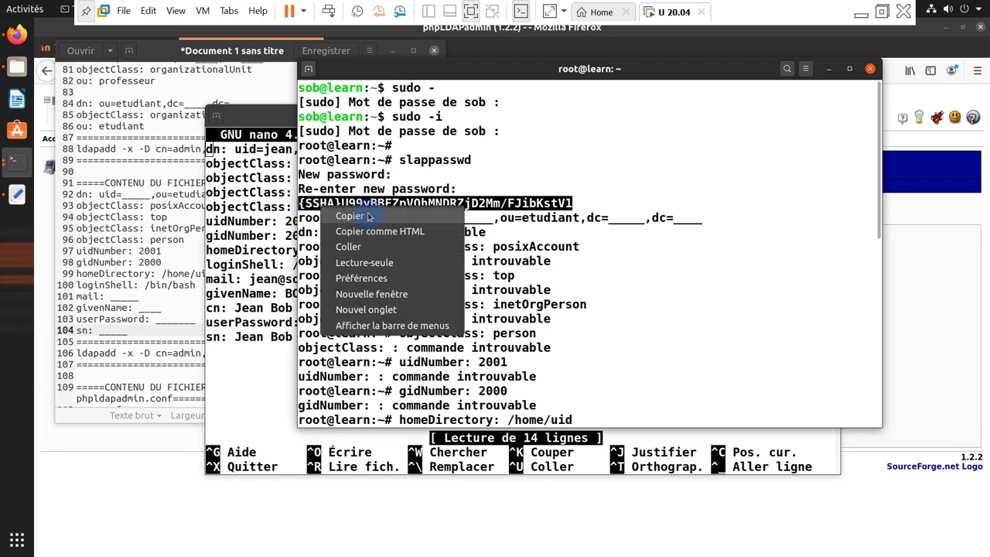
left_click(350, 216)
Paste the hash as the userPassword value, then save jean.ldif and exit nano
left_click(279, 271)
key("Down")
key("Down")
key("Down")
key("Down")
key("Down")
key("Down")
key("Down")
key("Down")
key("Down")
key("Down")
key("Down")
key("Down")
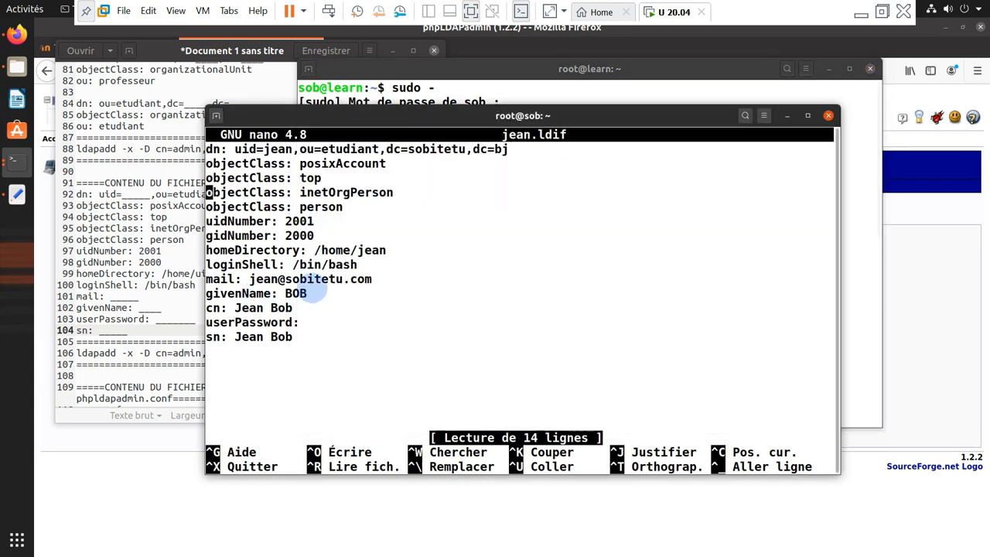
key("Down")
key("Left")
right_click(399, 301)
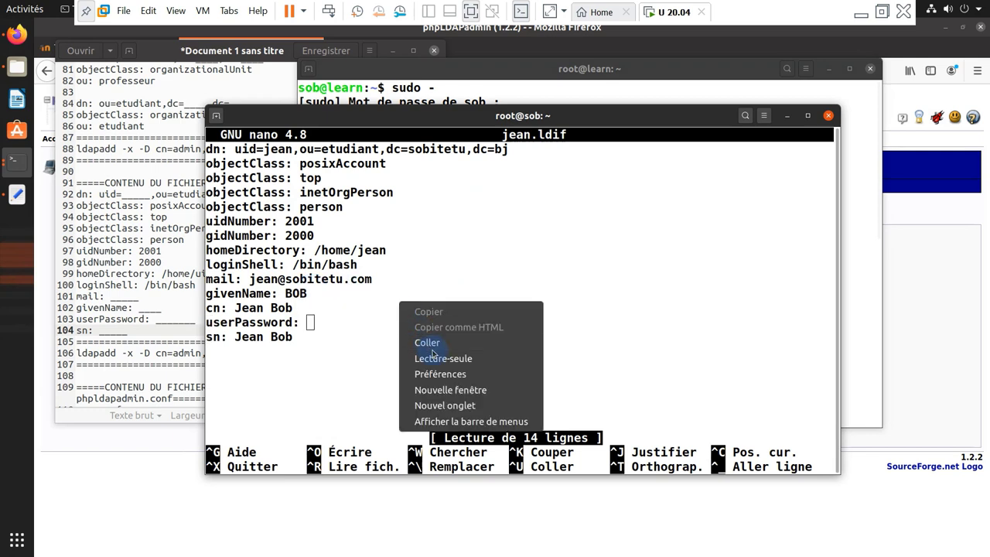
left_click(427, 342)
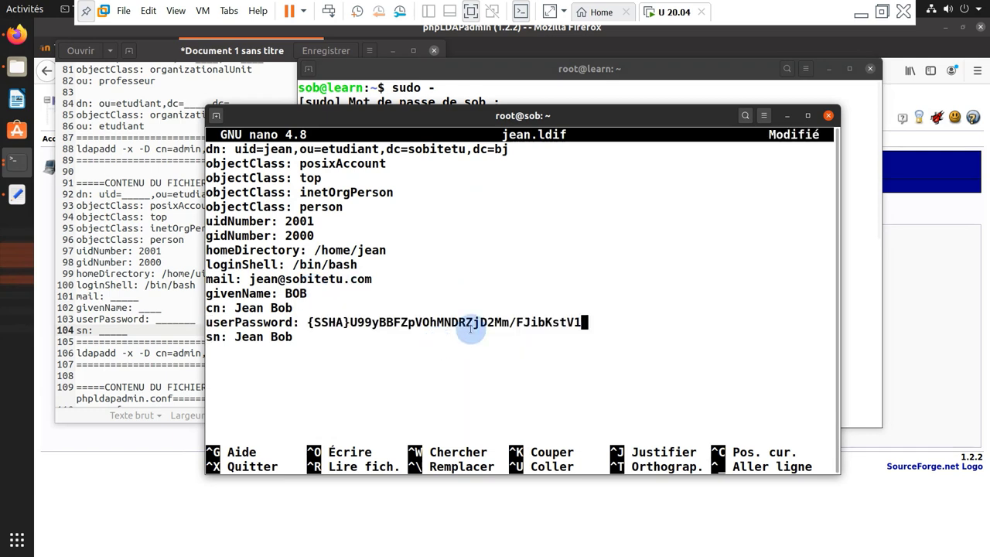
left_click(622, 87)
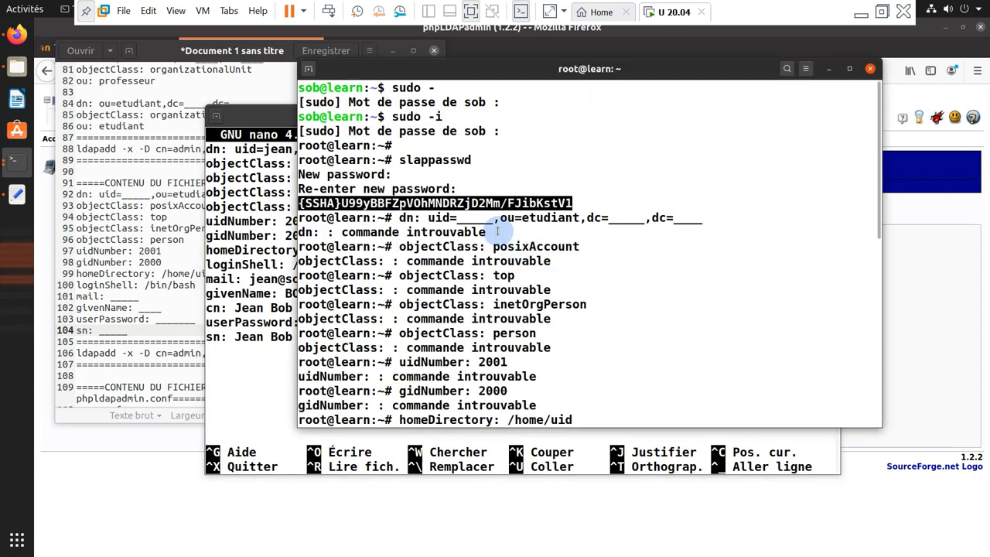
left_click(267, 294)
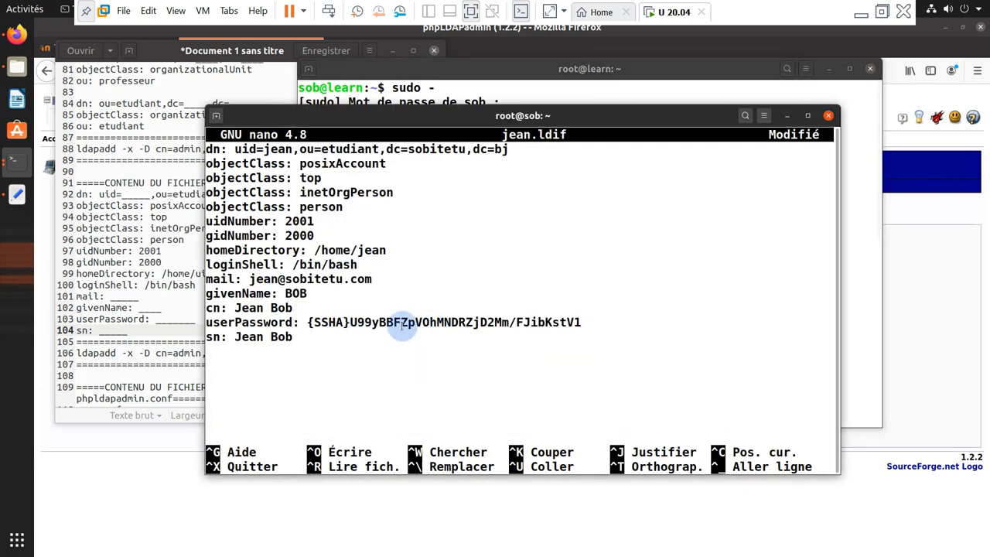
key("ctrl+x")
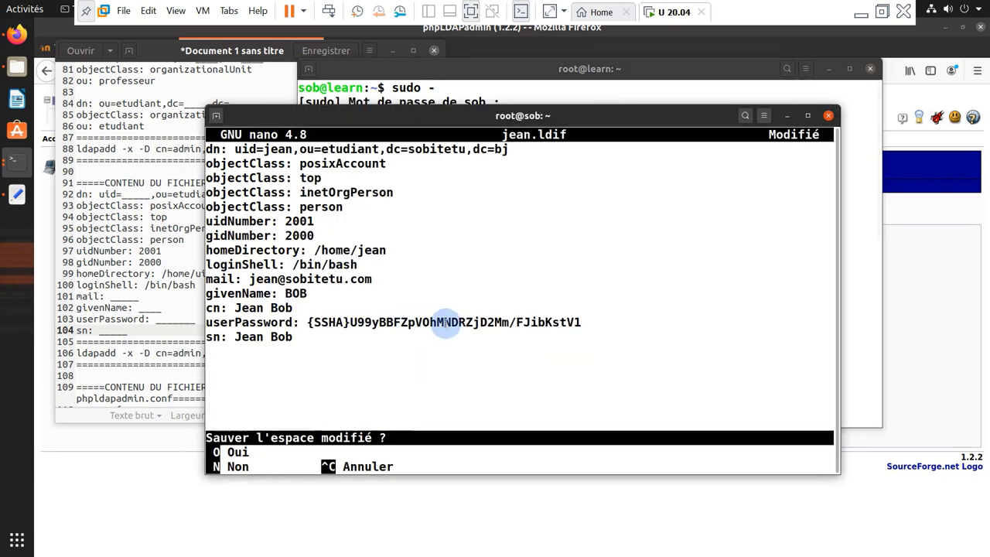
key("o")
key("Return")
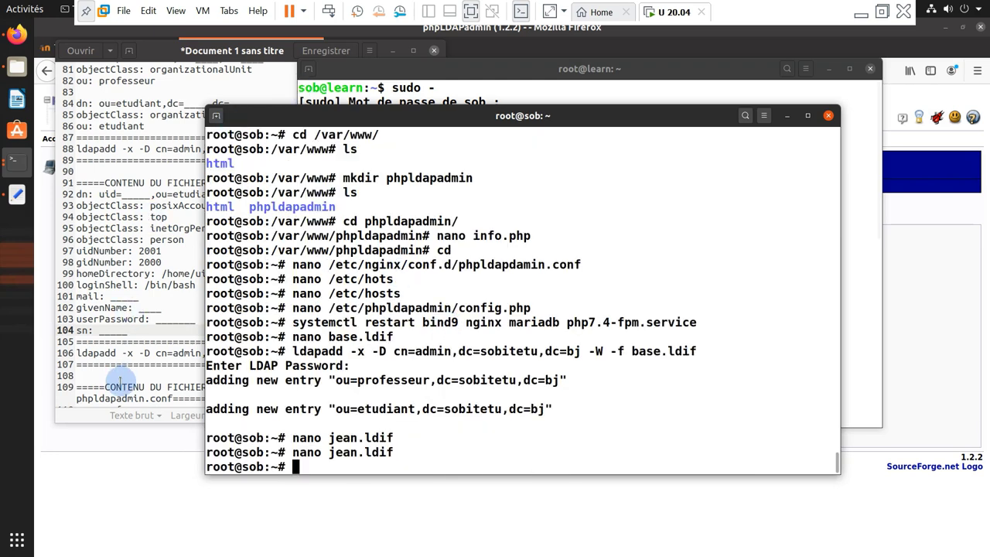
left_click(114, 337)
Paste the ldapadd command from the notes and adapt it for jean.ldif with dc=sobitetu,dc=bj
scroll(118, 341, "down", 1)
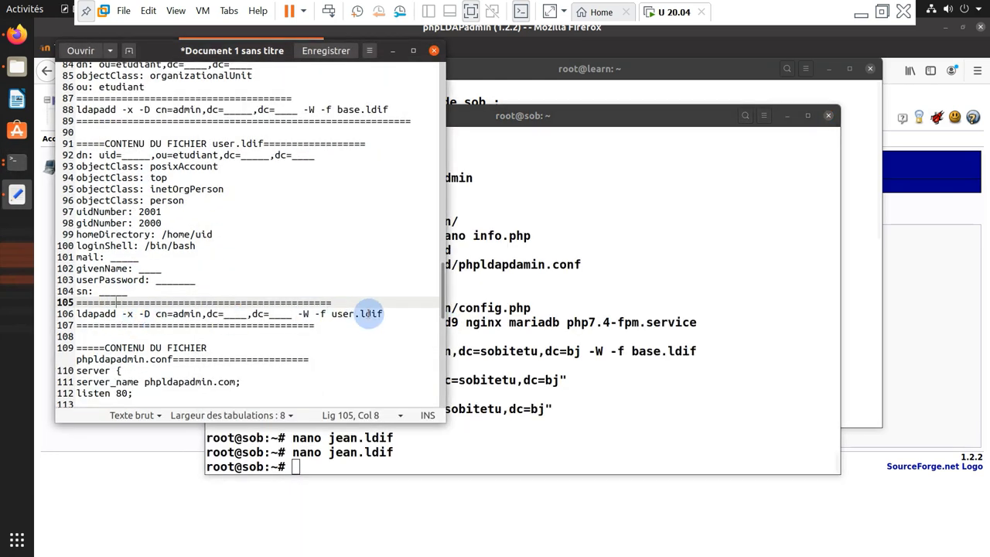
left_click_drag(387, 312, 77, 315)
right_click(84, 314)
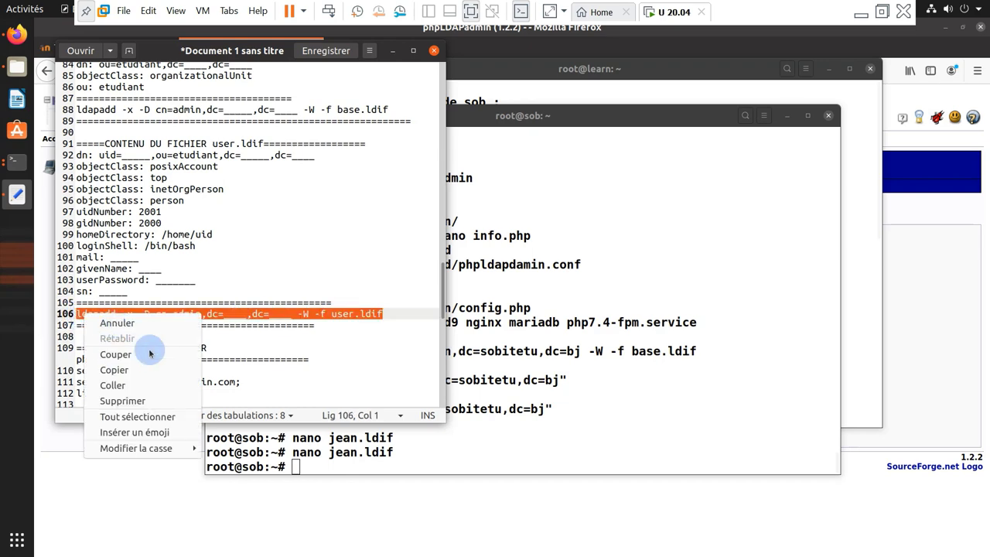
left_click(143, 375)
left_click(490, 328)
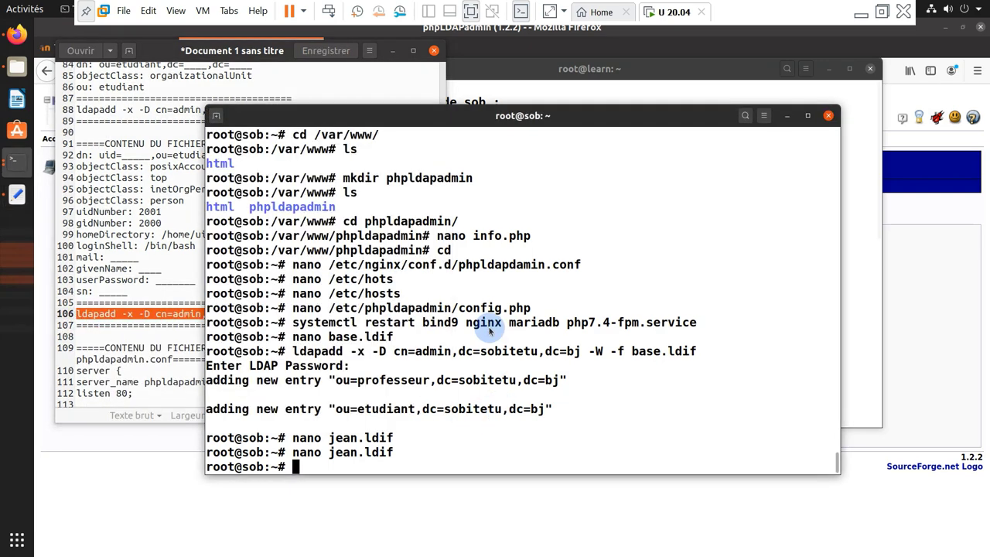
right_click(490, 329)
left_click(513, 368)
key("Left")
key("Left")
key("Left")
key("Left")
key("Left")
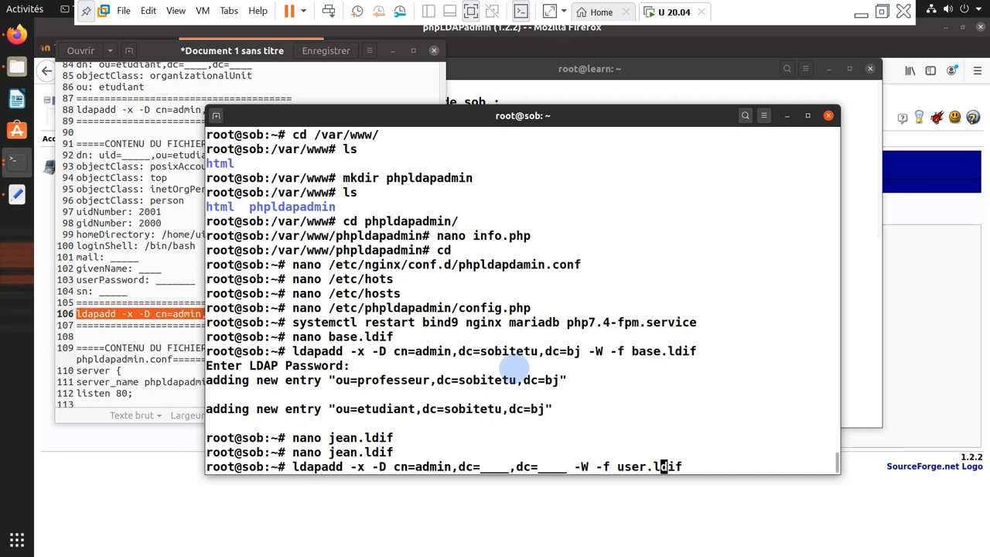
key("BackSpace")
key("BackSpace")
key("BackSpace")
key("BackSpace")
type("jean")
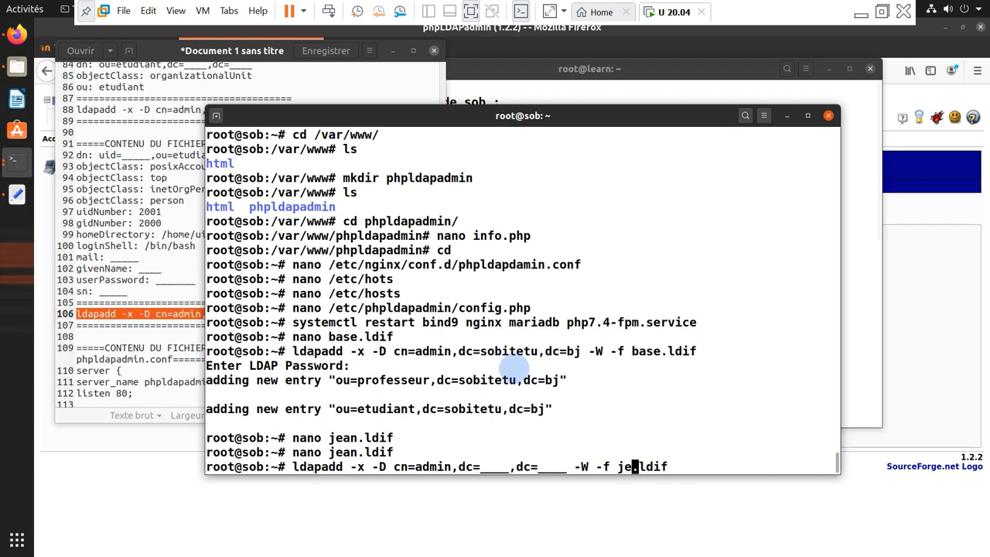
key("Left")
key("Left")
key("Left")
key("Left")
key("Left")
key("Left")
key("Left")
key("Left")
key("Left")
key("Left")
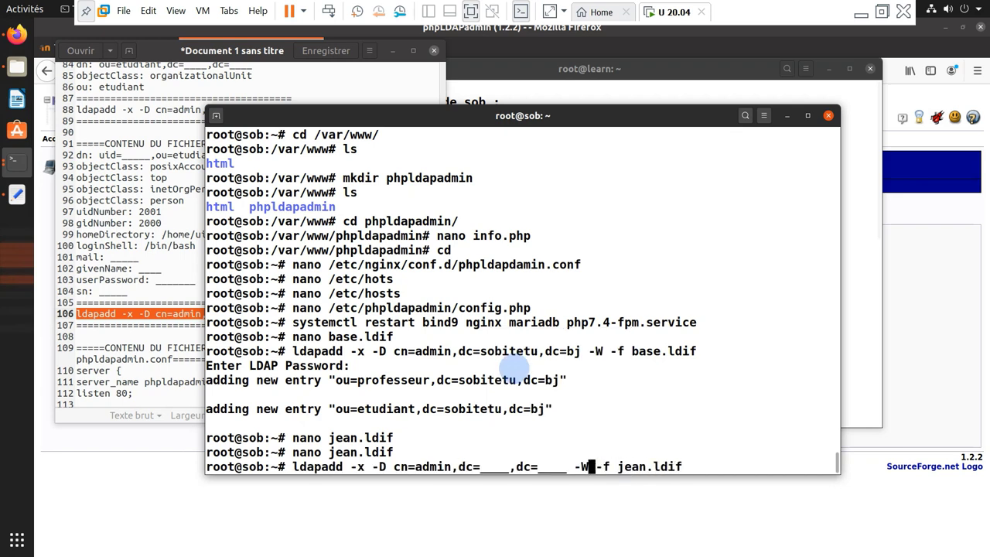
key("BackSpace")
key("BackSpace")
key("BackSpace")
key("BackSpace")
key("BackSpace")
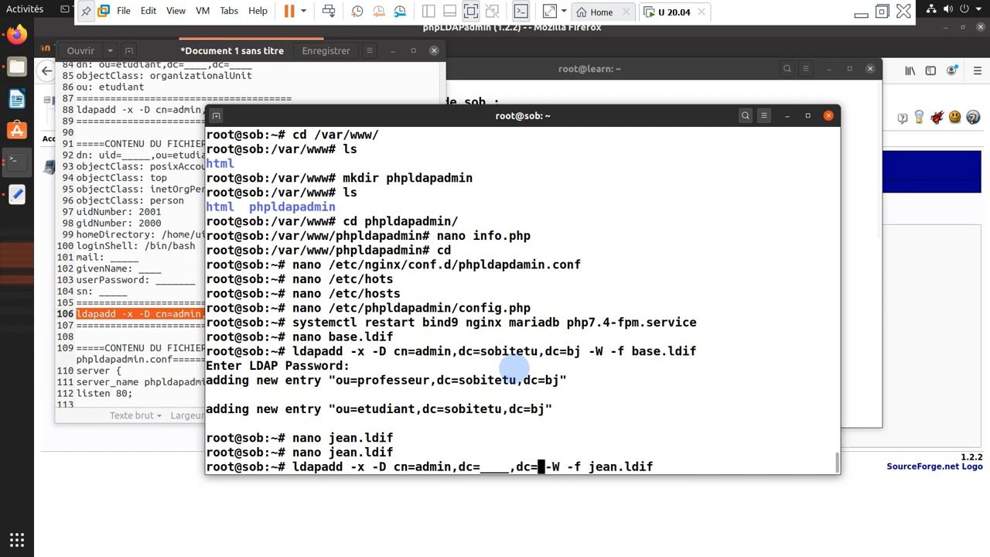
type("n")
key("BackSpace")
type("bj")
key("Left")
key("Left")
key("Left")
key("Left")
key("Left")
key("Left")
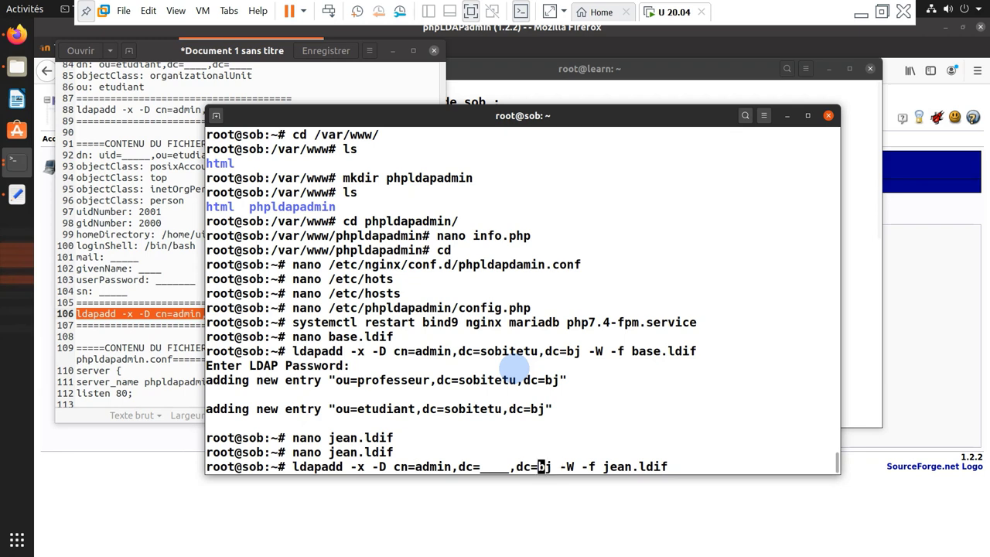
key("BackSpace")
key("BackSpace")
key("BackSpace")
key("BackSpace")
key("BackSpace")
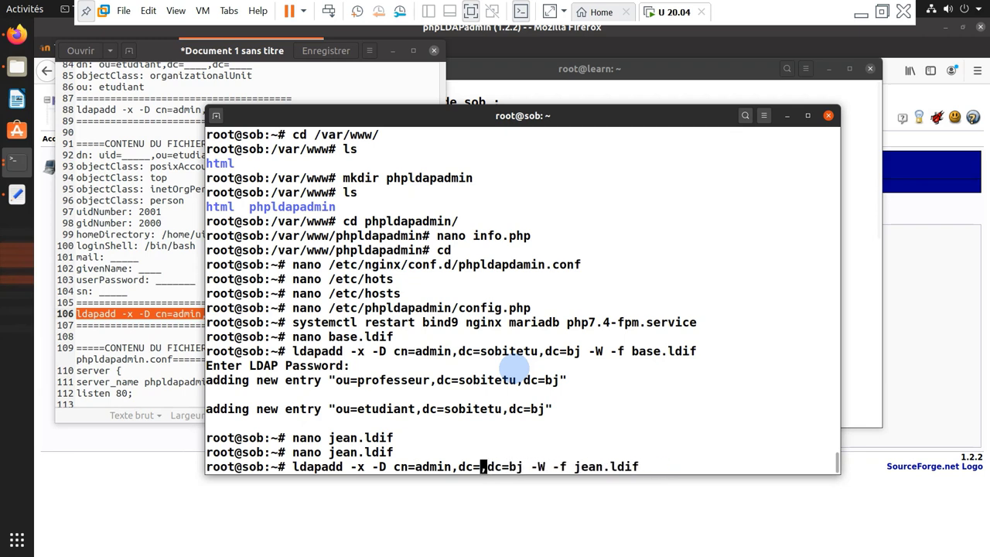
type("sobitetu")
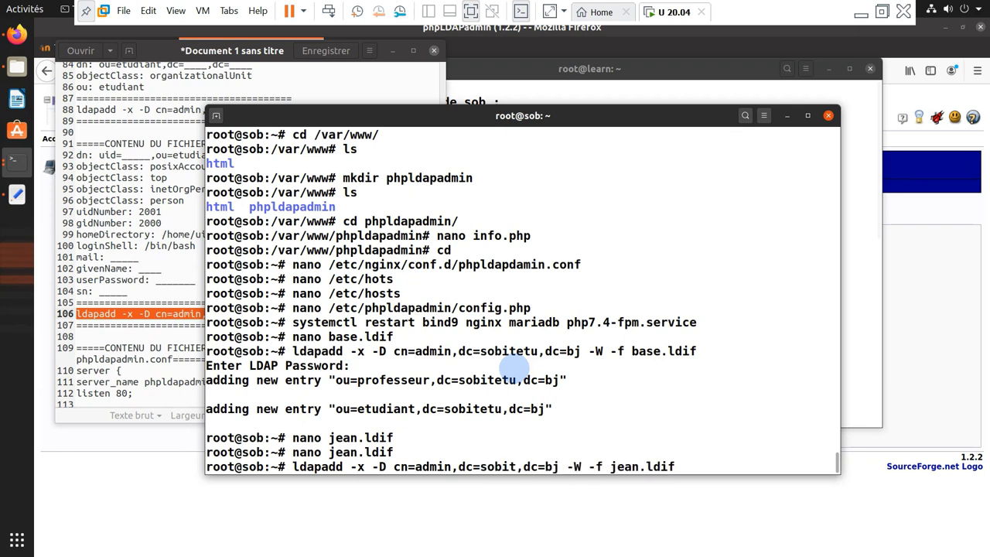
Run ldapadd with the admin password and confirm uid=jean was added under ou=etudiant
key("Return")
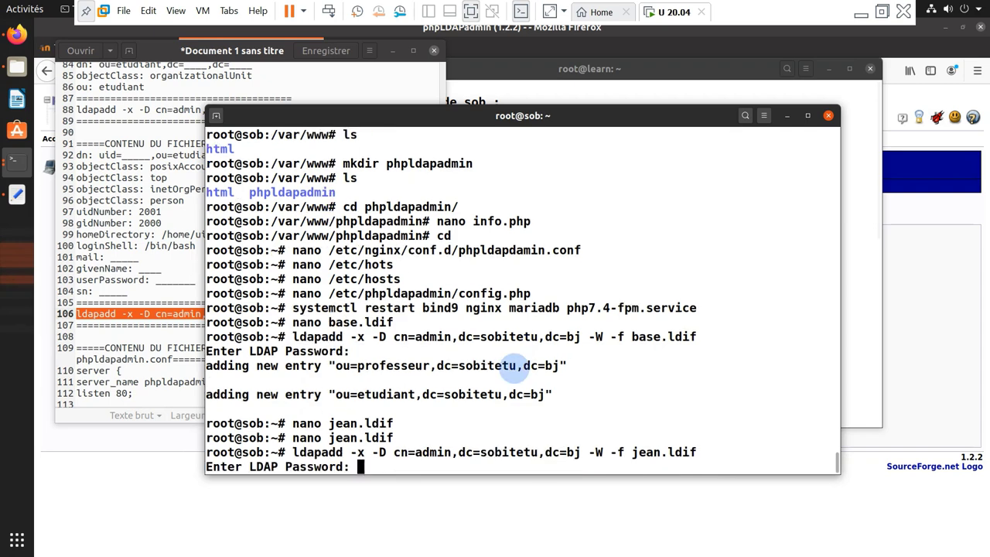
key("Return")
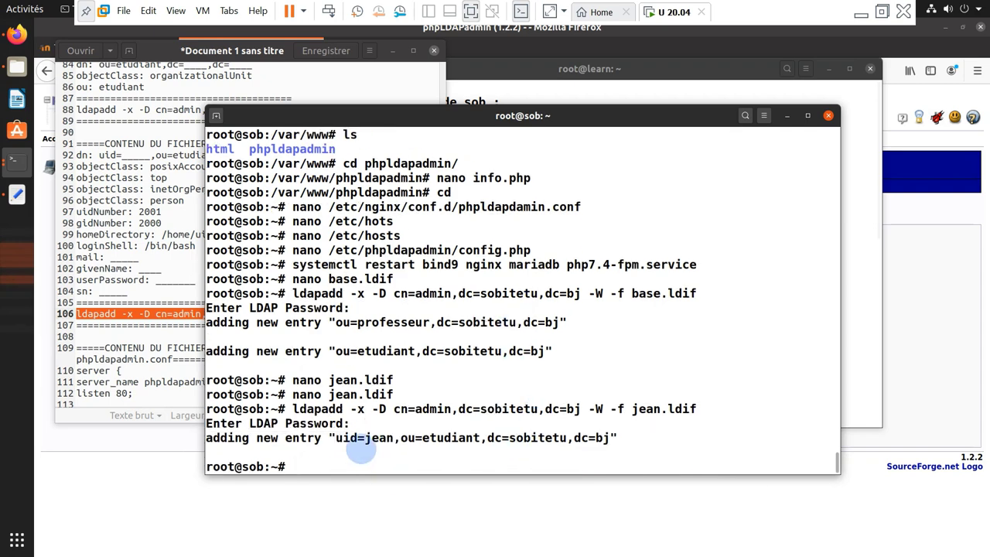
left_click_drag(408, 438, 472, 438)
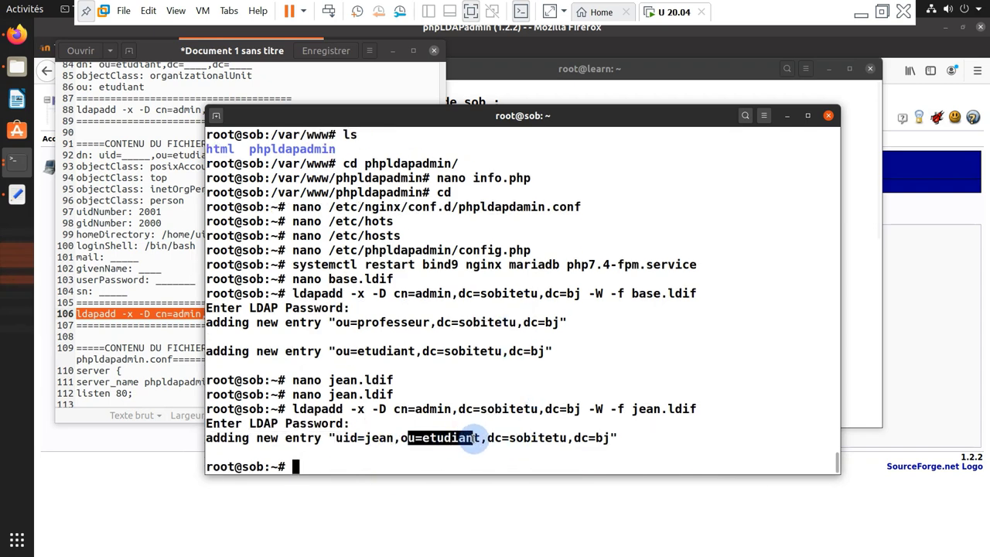
left_click(503, 438)
left_click(128, 324)
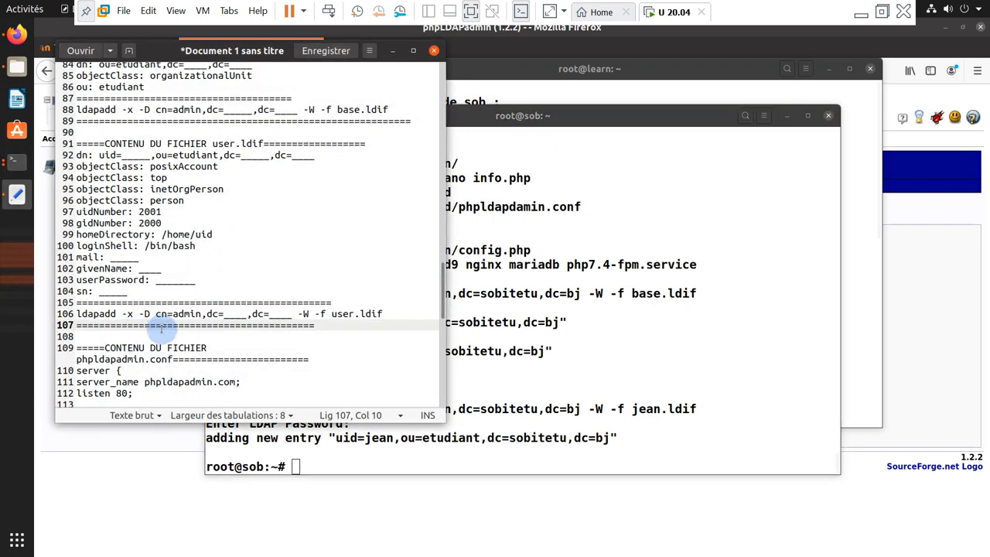
left_click(465, 403)
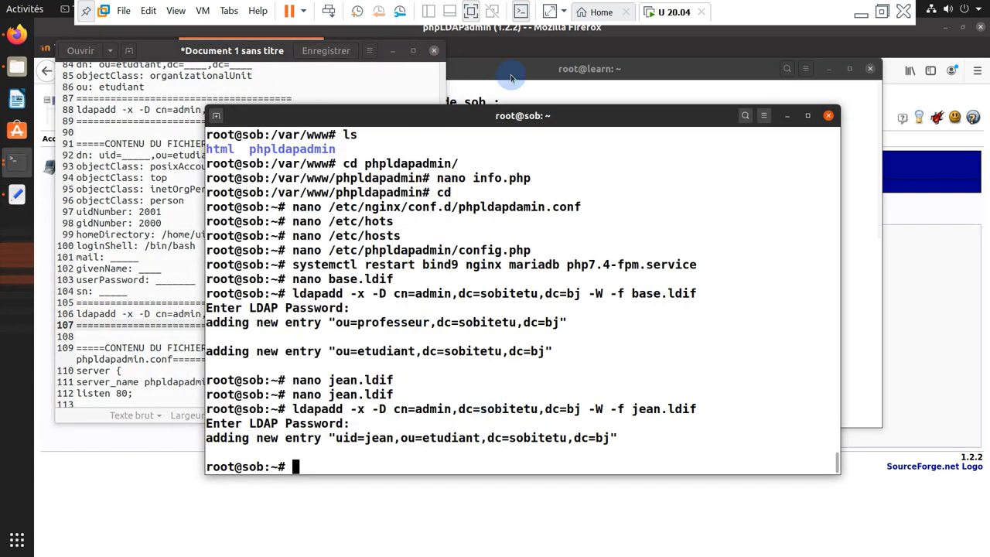
left_click(511, 82)
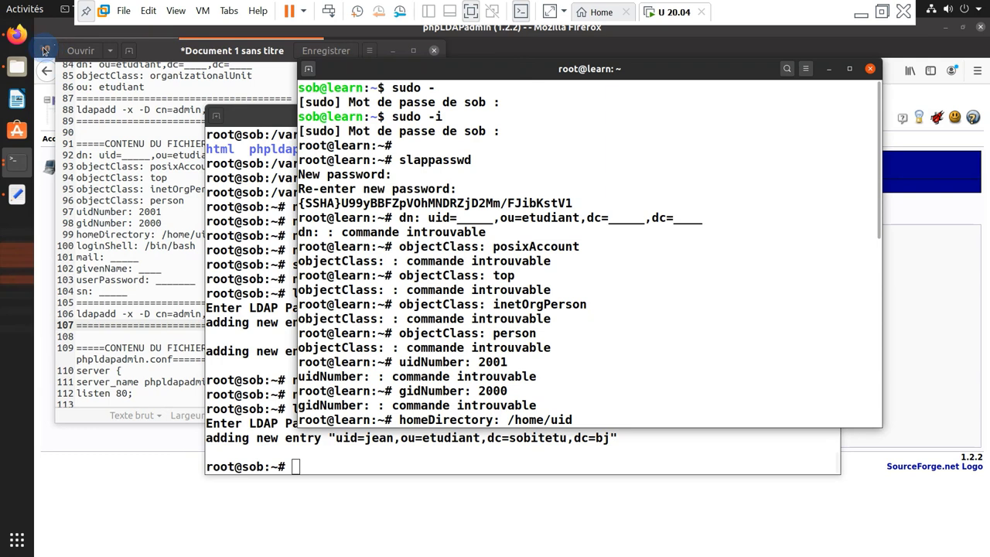
Refresh phpLDAPadmin, expand ou=etudiant to see uid=jean, then return to the Moodle dashboard
left_click(48, 49)
left_click(203, 46)
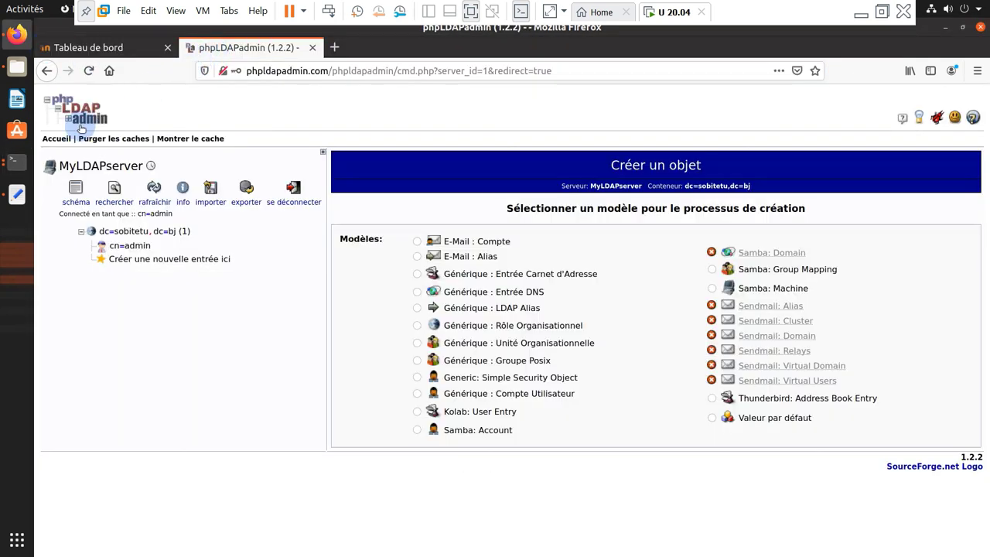
left_click(153, 191)
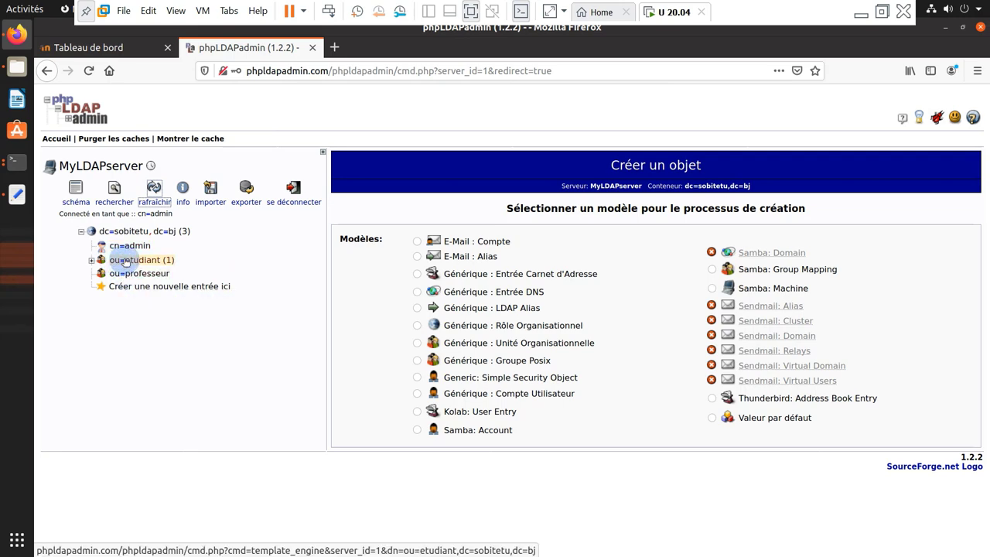
left_click(155, 262)
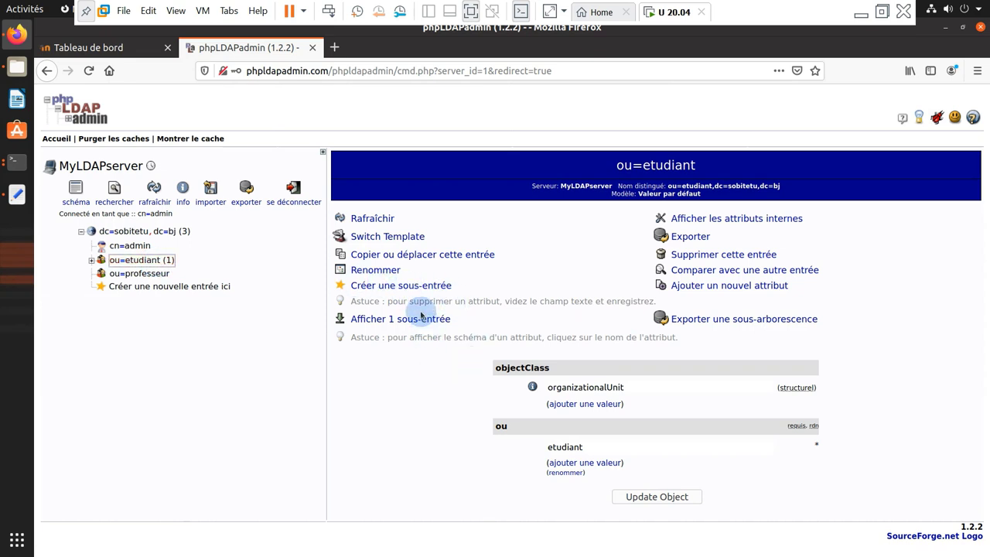
left_click(91, 260)
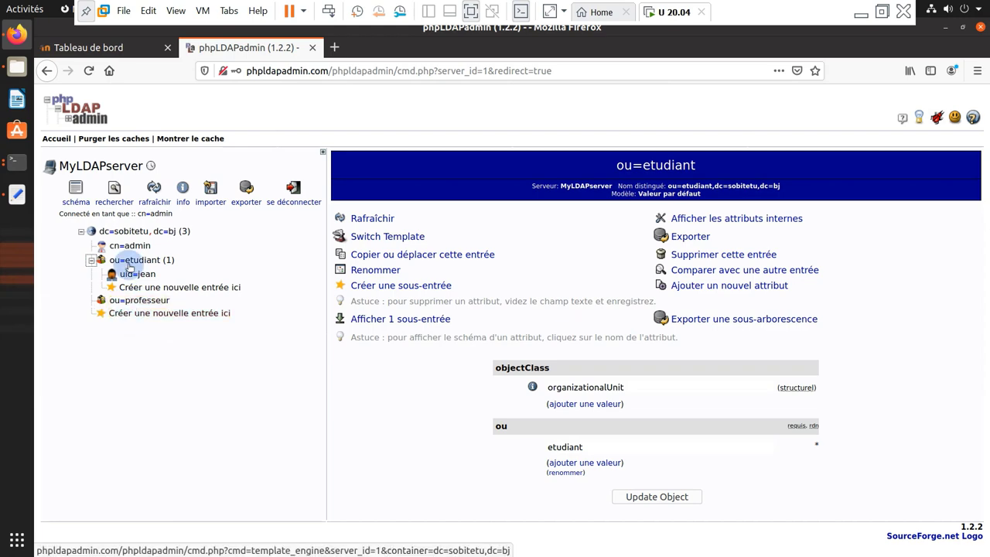
left_click(16, 163)
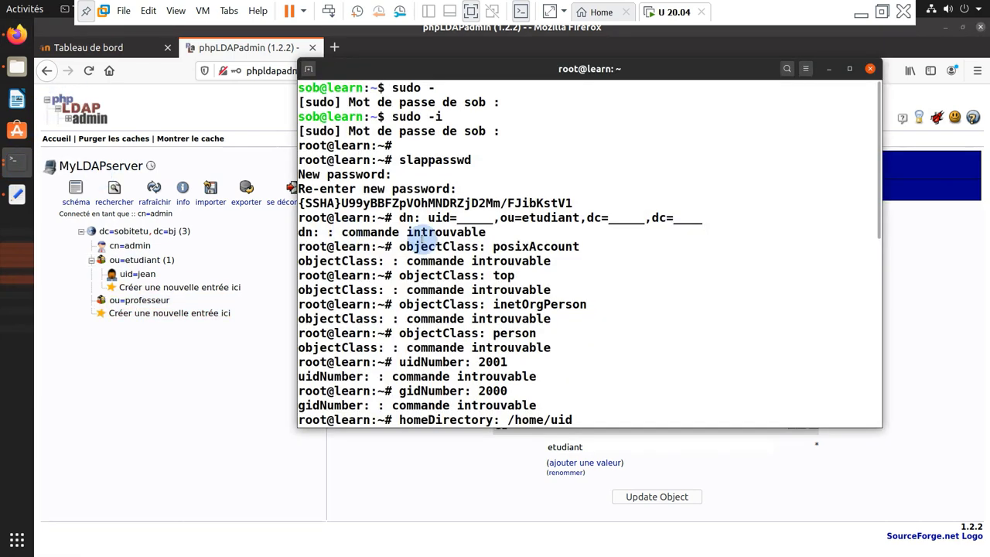
left_click_drag(530, 75, 443, 77)
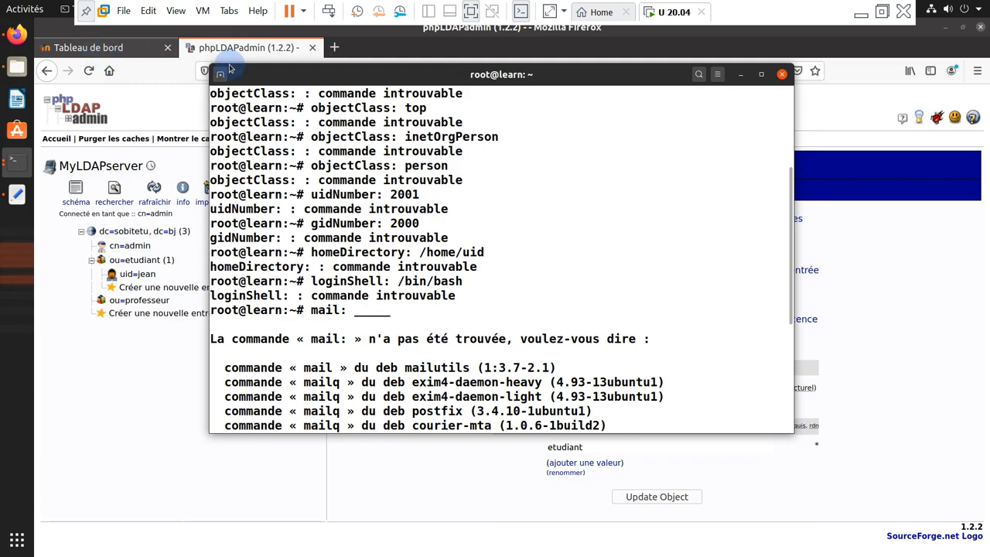
left_click(106, 59)
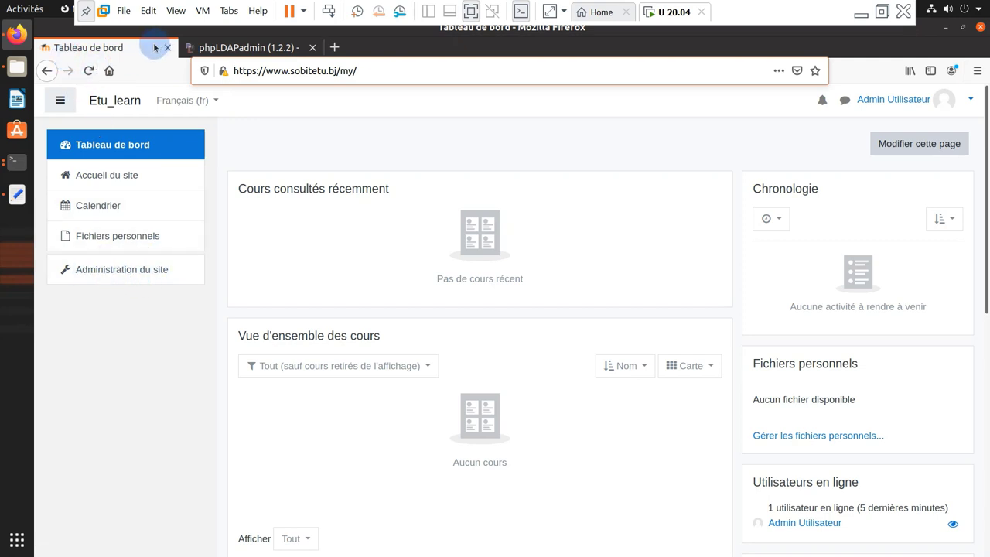
Go to Administration du site > Plugins > Authentification
left_click(120, 277)
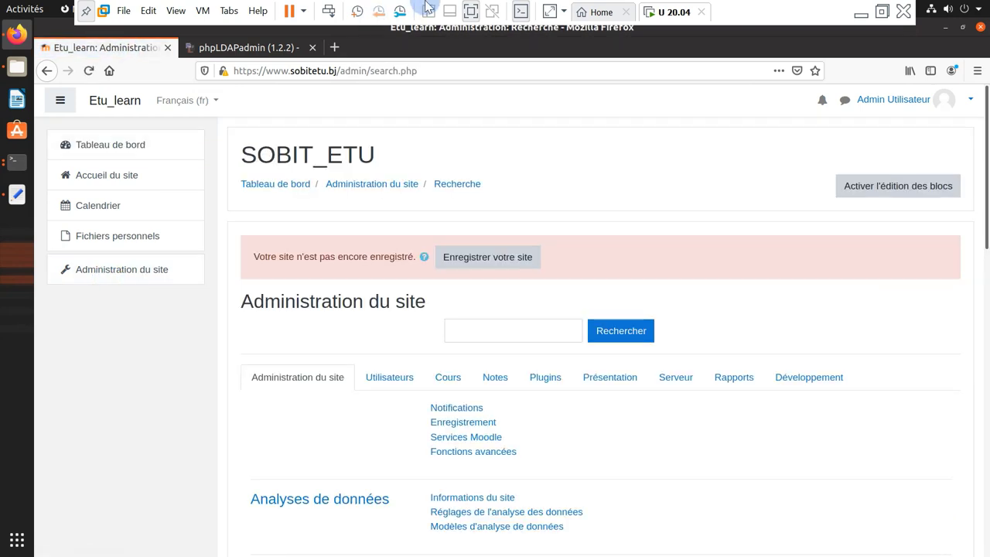
mouse_move(427, 6)
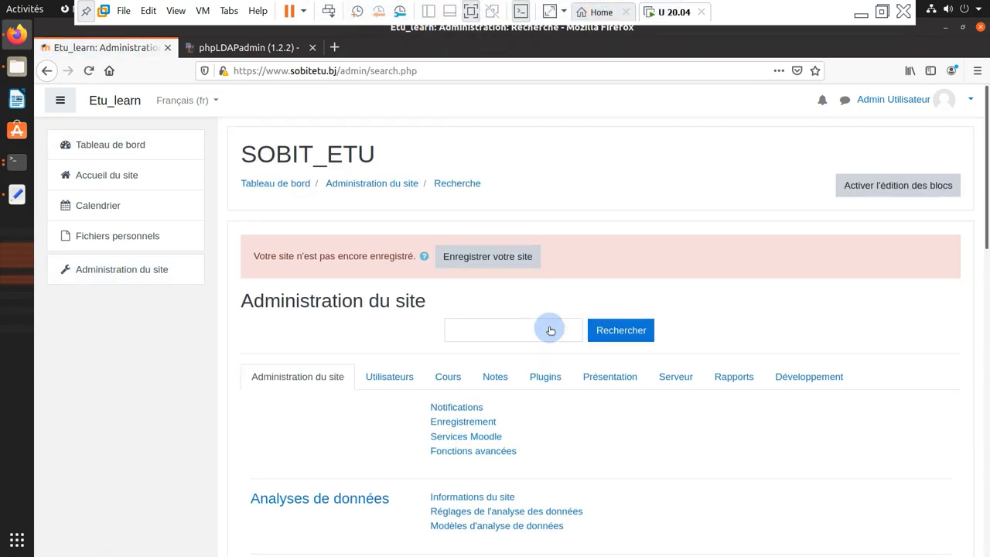
scroll(546, 330, "down", 3)
left_click(545, 193)
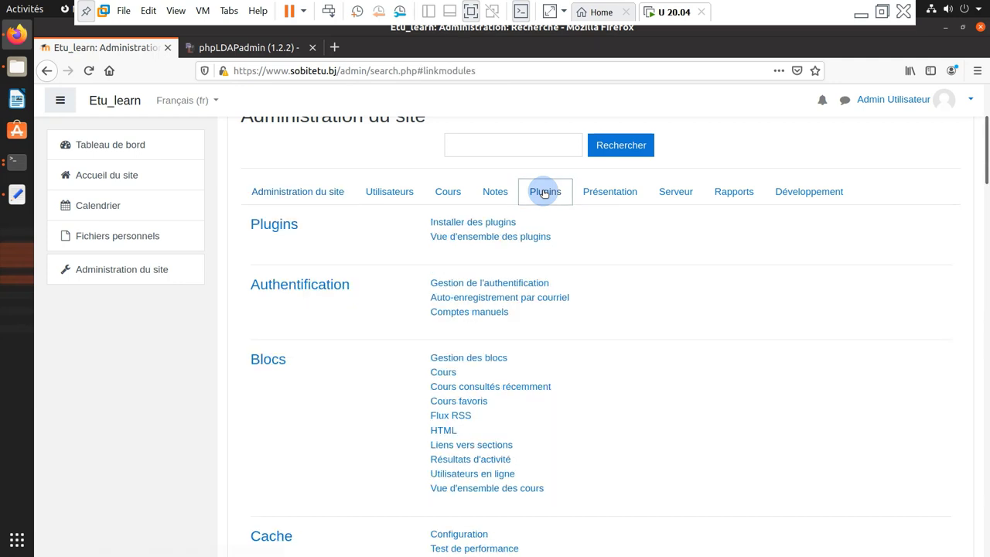
scroll(485, 241, "down", 1)
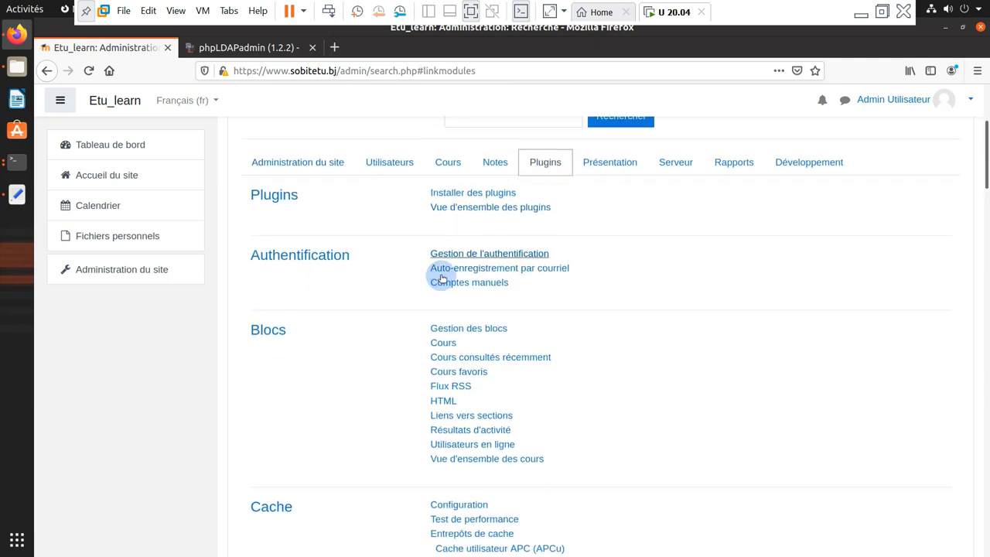
left_click(302, 256)
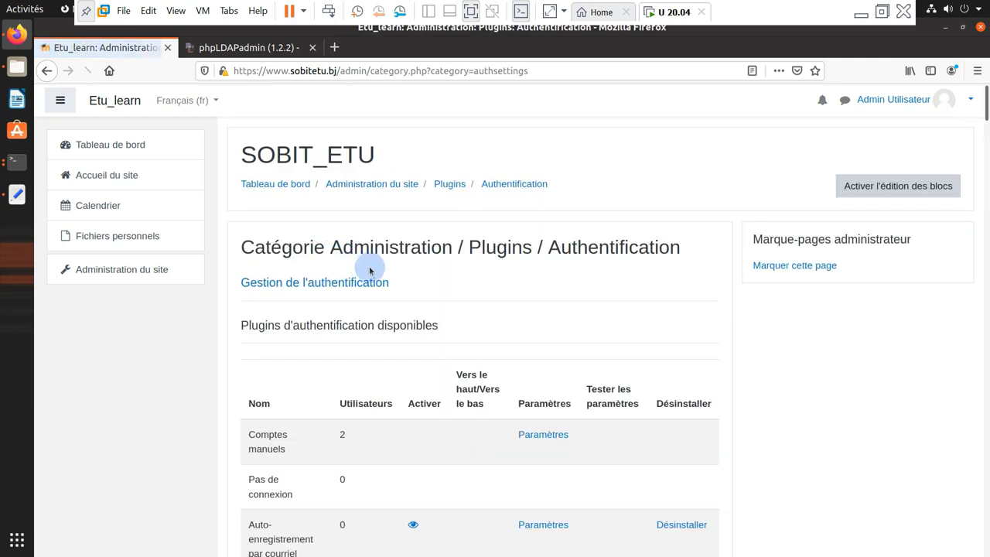
Enable the Serveur LDAP authentication plugin and open its Paramètres page
scroll(383, 277, "down", 5)
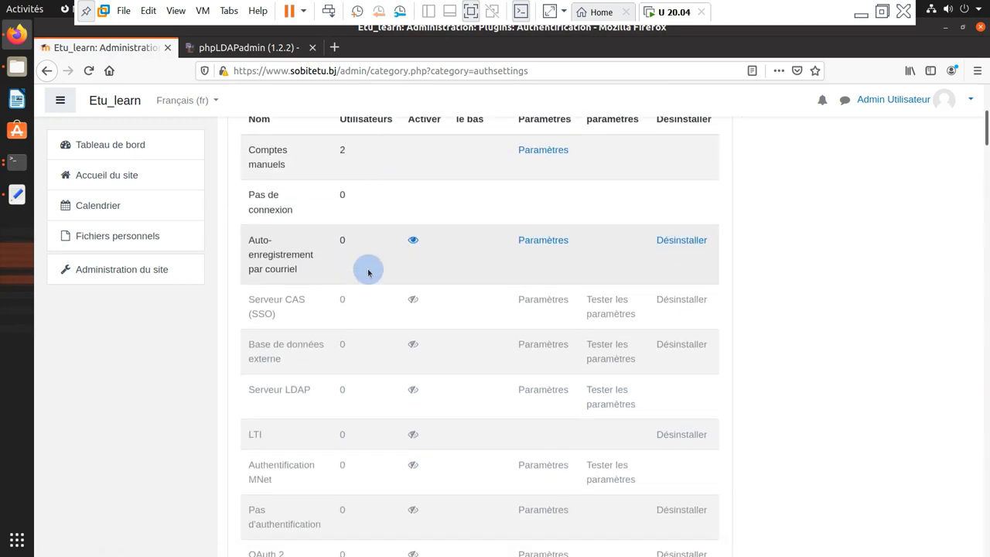
scroll(318, 385, "down", 1)
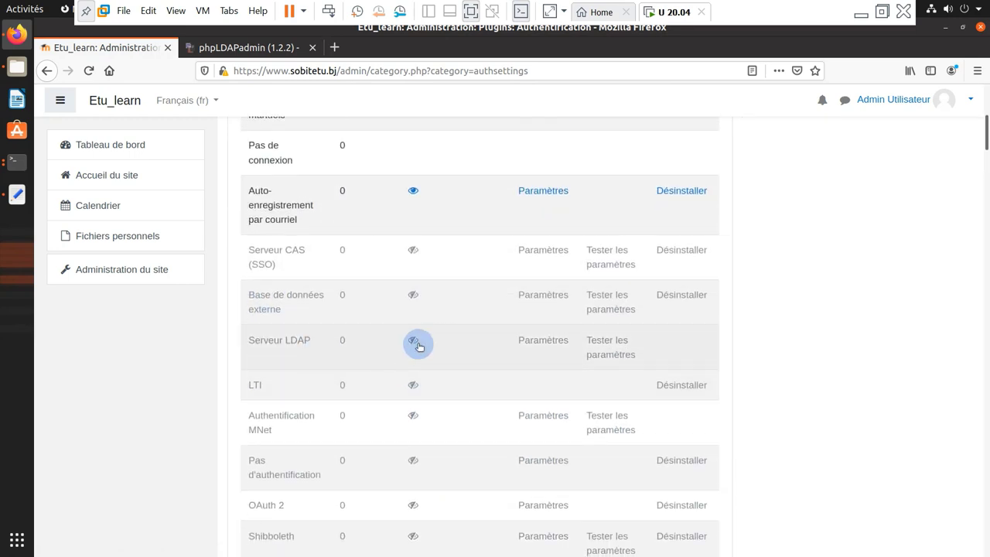
left_click(412, 341)
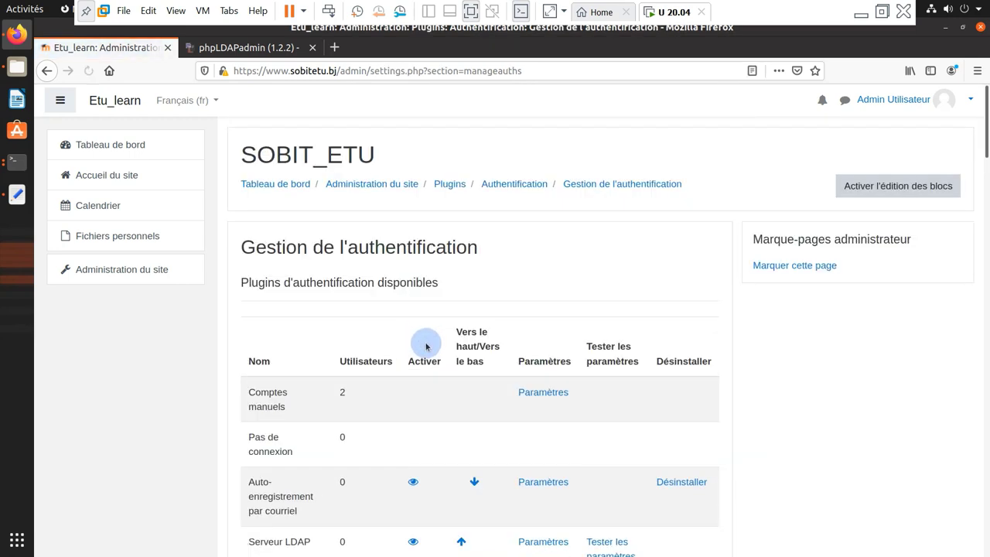
scroll(426, 340, "down", 5)
scroll(430, 356, "down", 1)
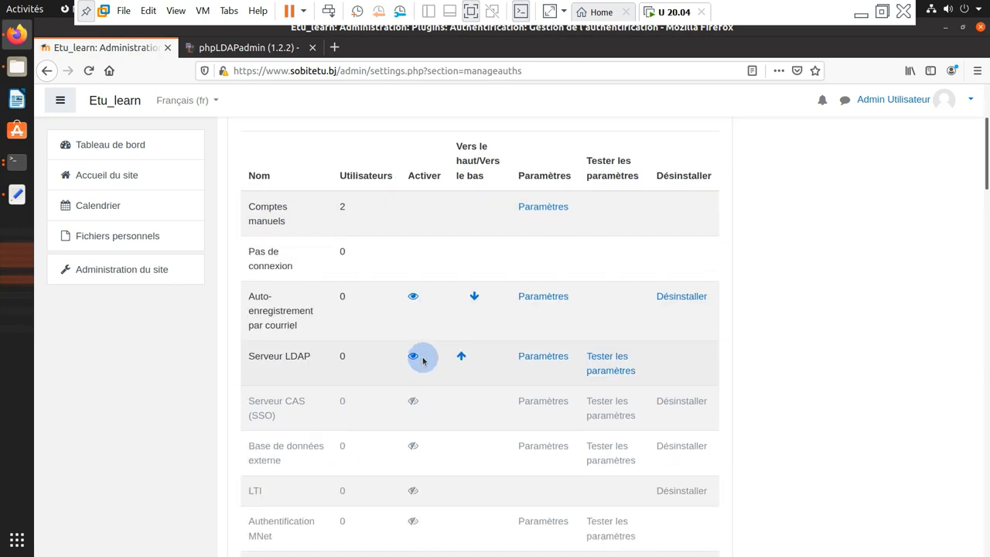
left_click(541, 357)
scroll(477, 338, "down", 2)
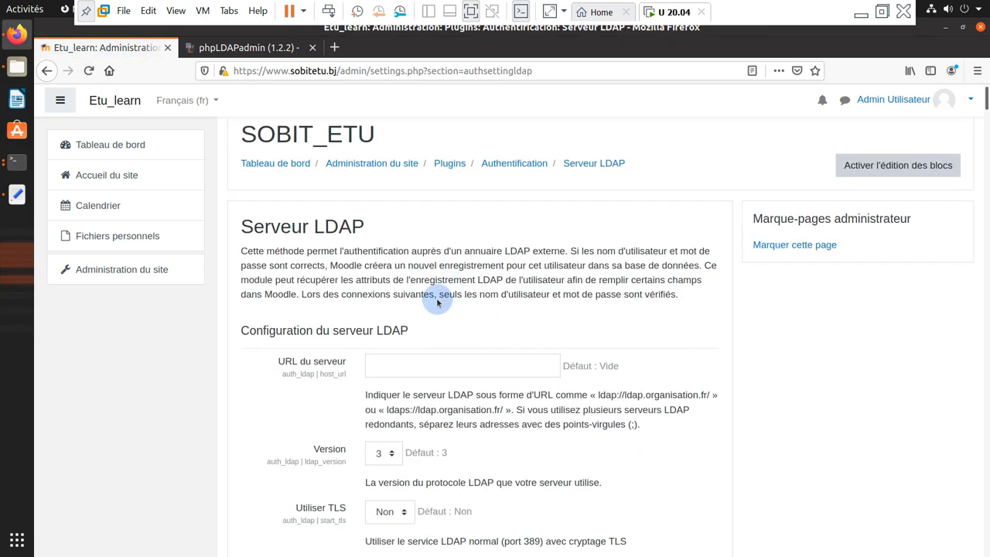
Enter LDAP server URL 192.168.100.1 and change the page size from 250 to 0
left_click(384, 310)
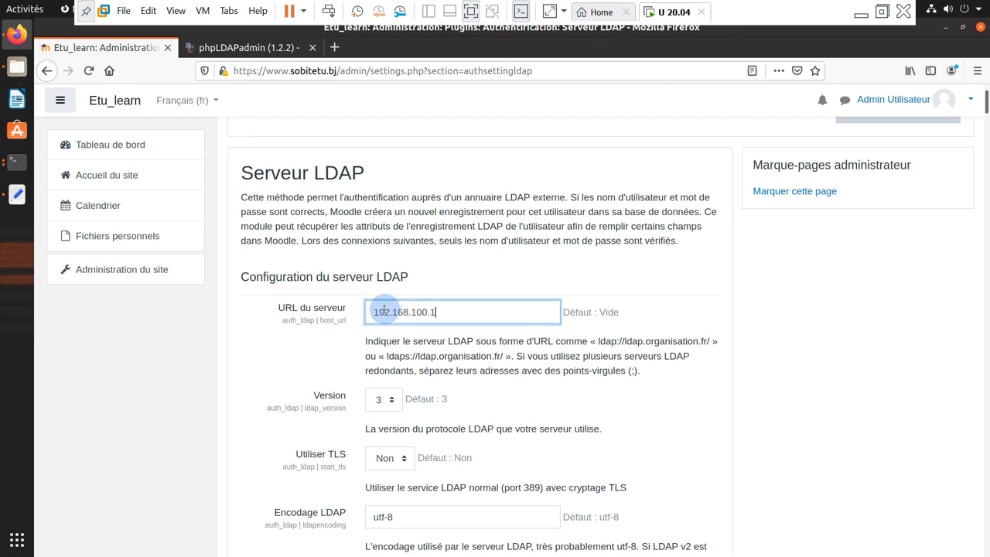
type("192.168.100.1")
scroll(403, 325, "down", 3)
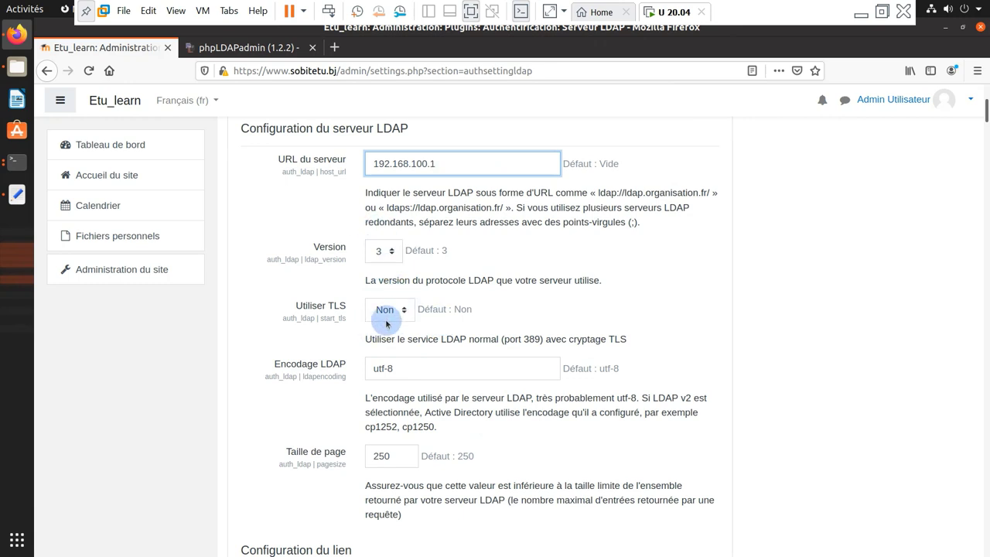
scroll(391, 317, "down", 2)
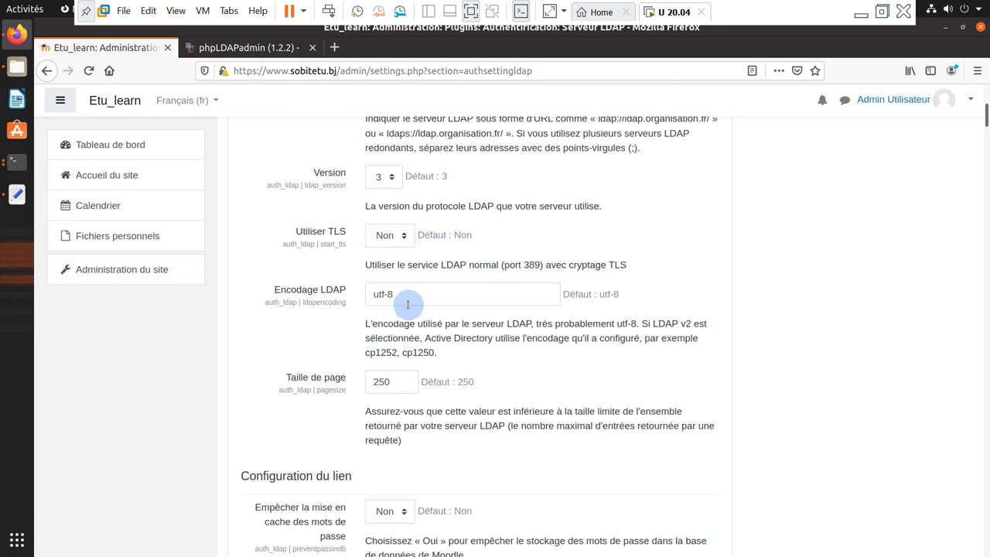
scroll(407, 304, "down", 2)
left_click_drag(400, 310, 355, 307)
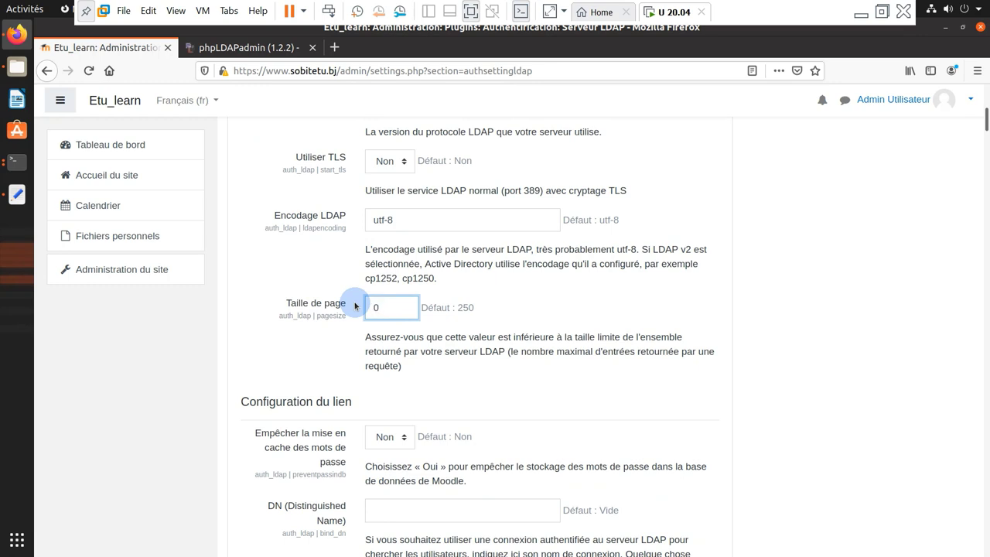
scroll(399, 255, "down", 2)
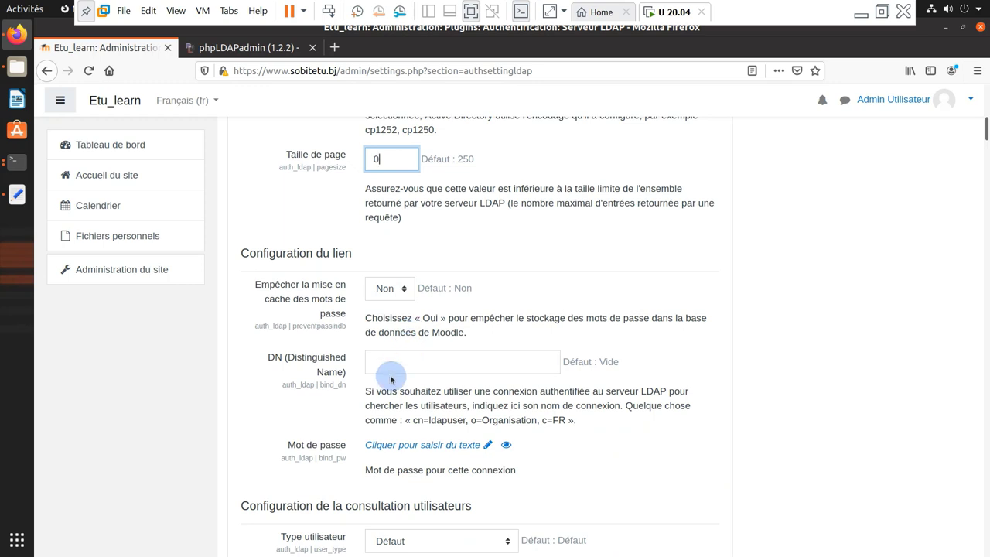
Set the bind DN to cn=admin,dc=sobitetu,dc=bj and copy its dc=sobitetu,dc=bj part
left_click(390, 366)
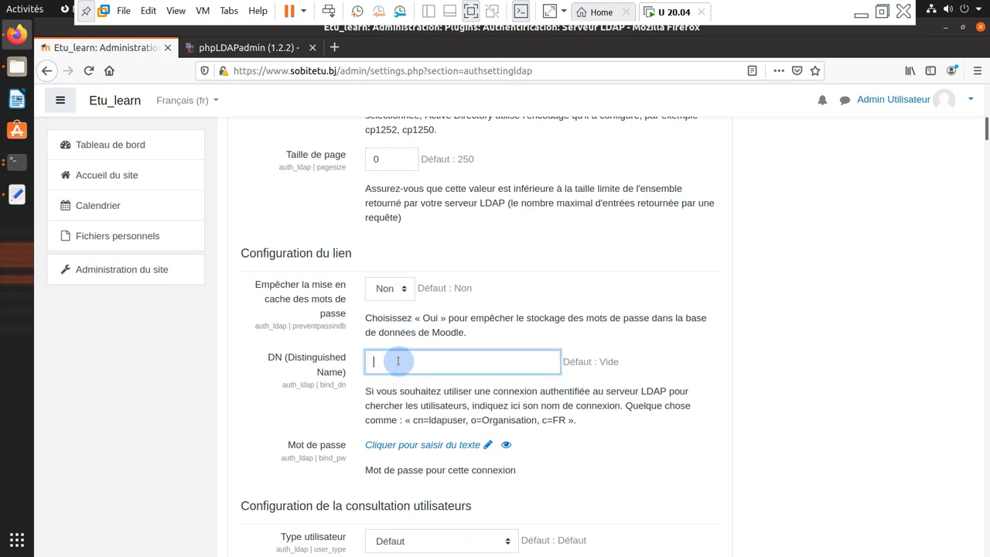
type("cn=admin,ou=")
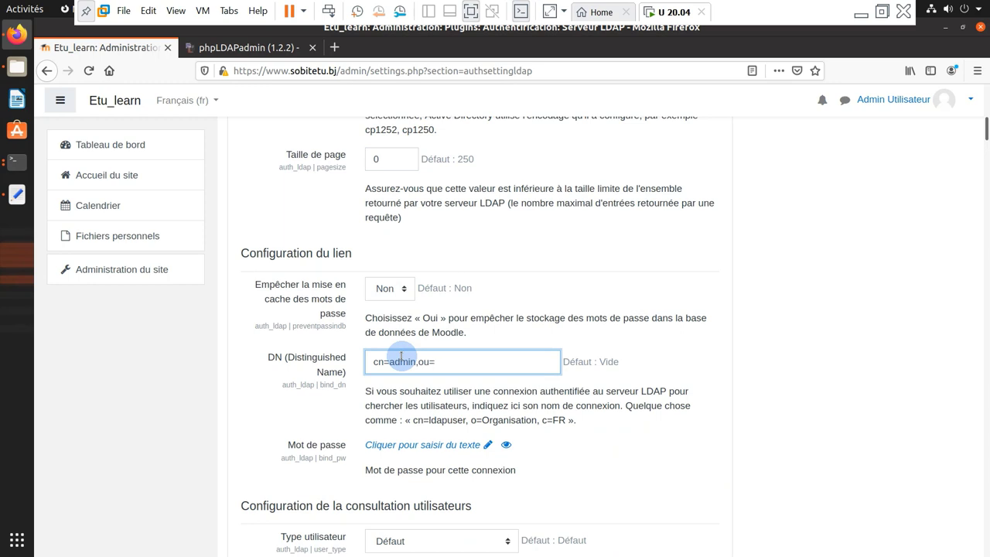
scroll(413, 360, "down", 2)
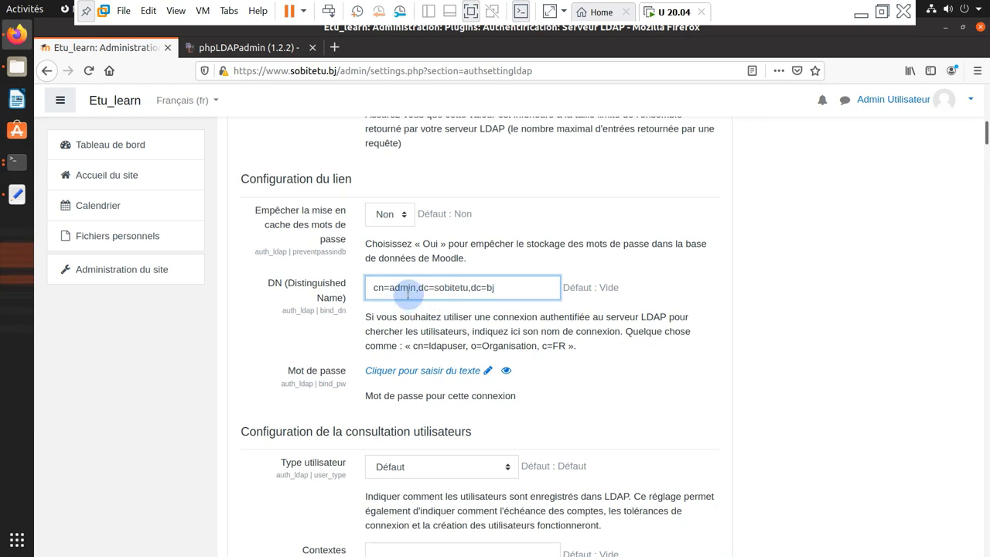
mouse_move(422, 287)
left_mouse_down()
mouse_move(513, 287)
mouse_move(419, 288)
left_mouse_up()
right_click(438, 292)
left_click(484, 338)
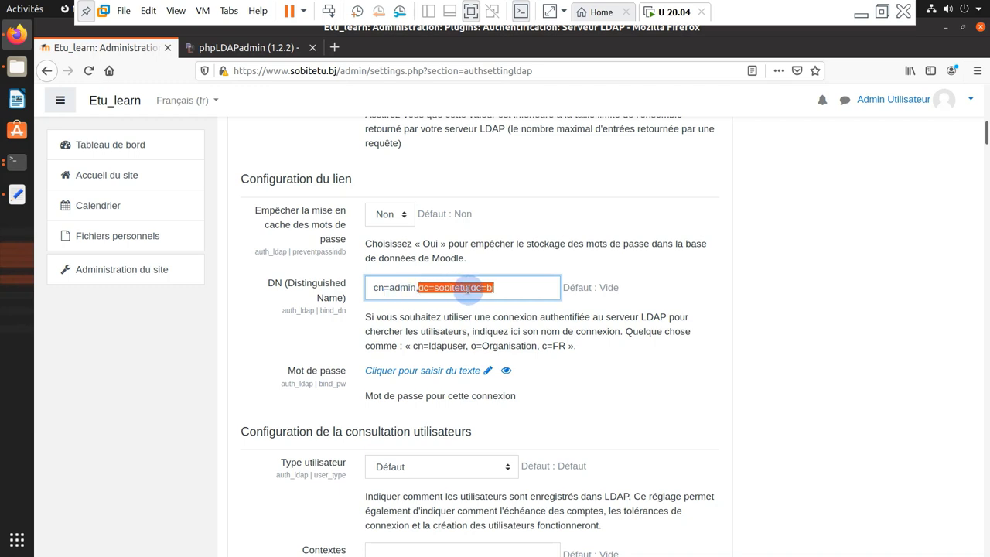
Enter and store the LDAP bind password
scroll(460, 343, "down", 3)
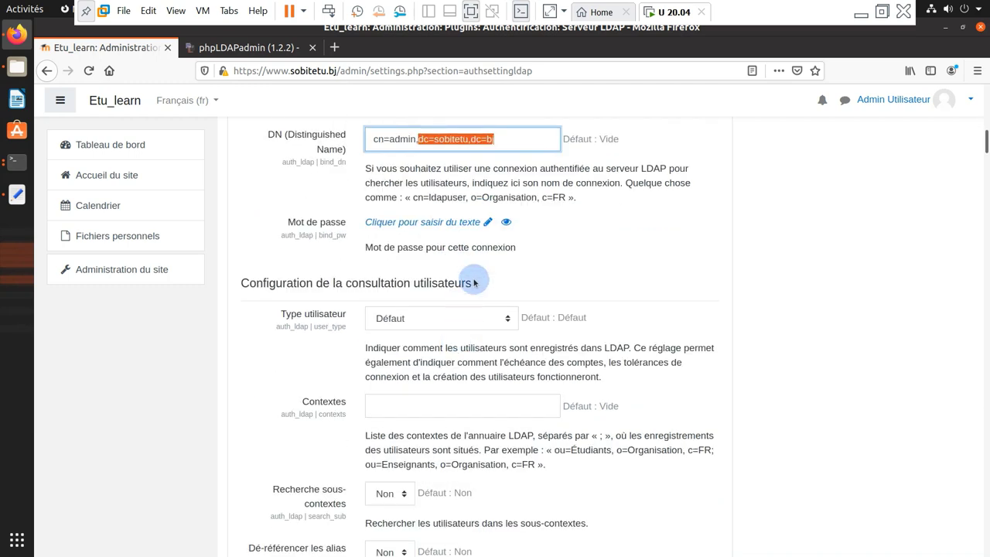
left_click(505, 222)
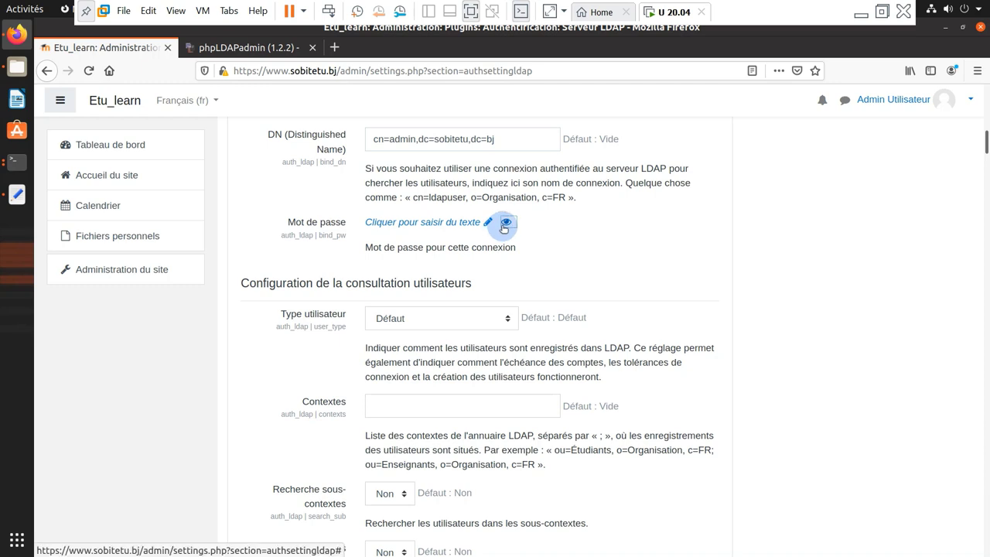
left_click(454, 223)
type("a")
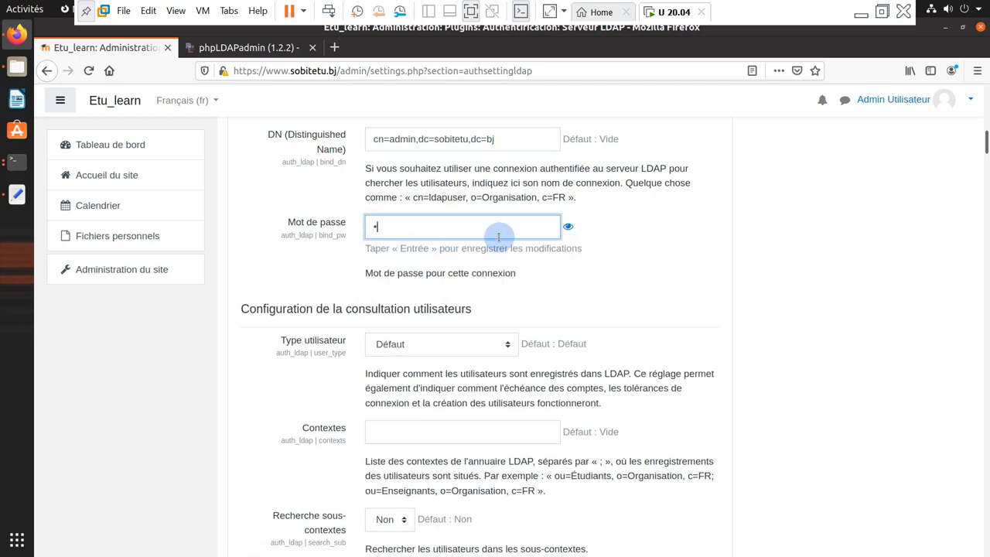
key("Return")
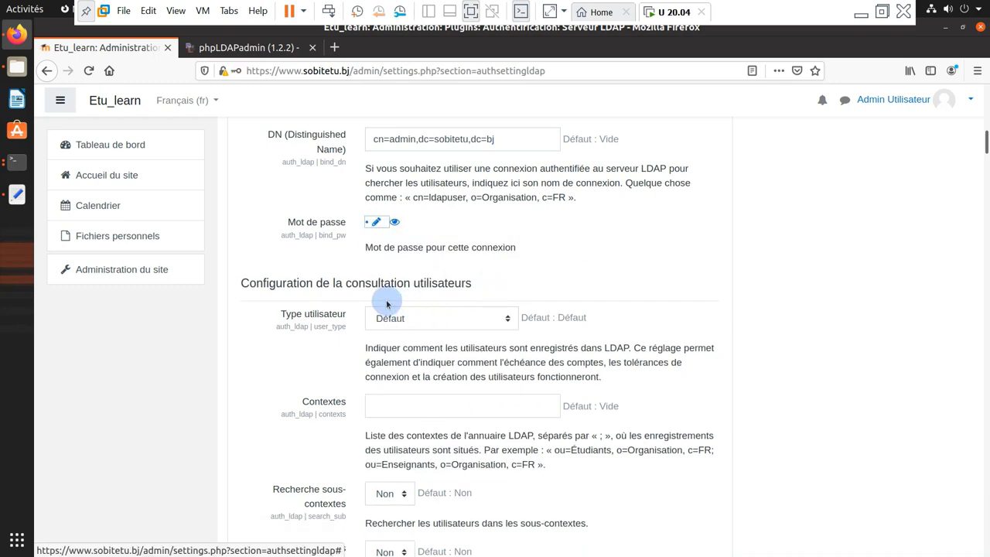
scroll(388, 303, "down", 1)
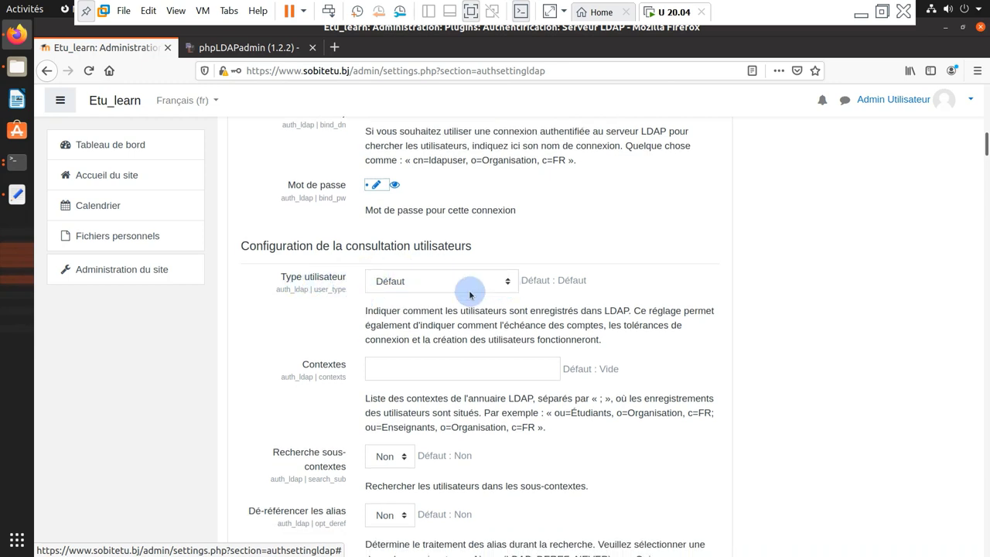
left_click(507, 284)
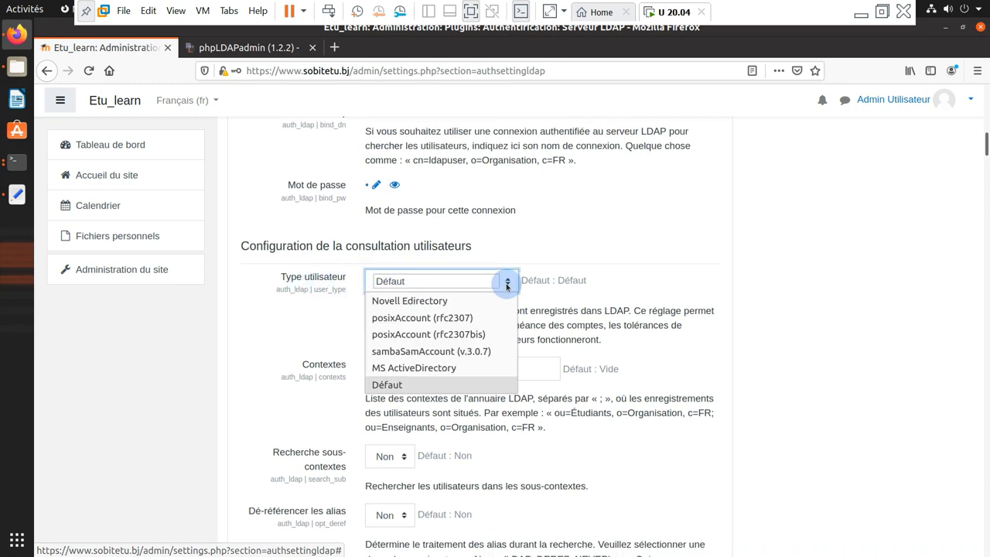
Set user type to posixAccount (rfc2307bis) and contexts to ou=etudiant,dc=sobitetu,dc=bj
left_click(409, 335)
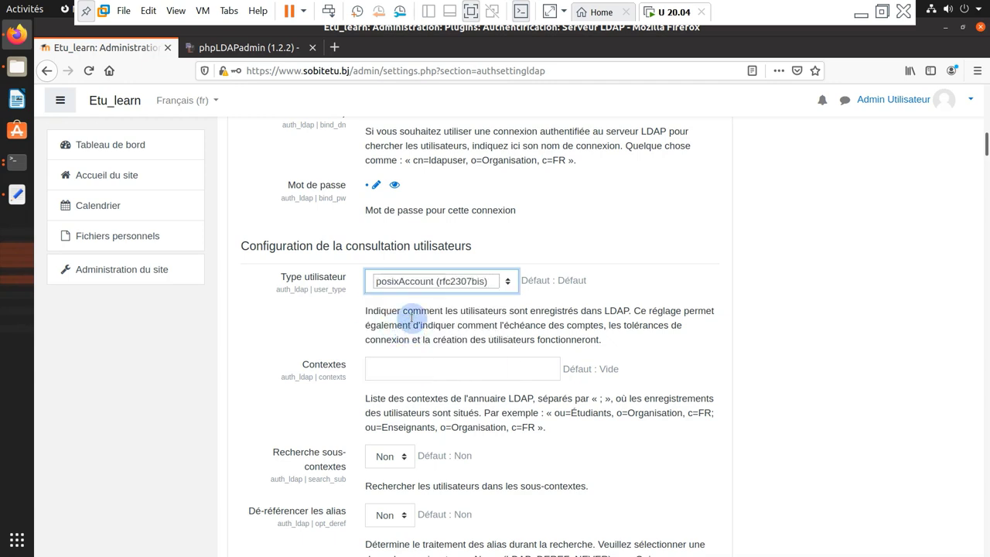
scroll(395, 299, "down", 2)
left_click(395, 298)
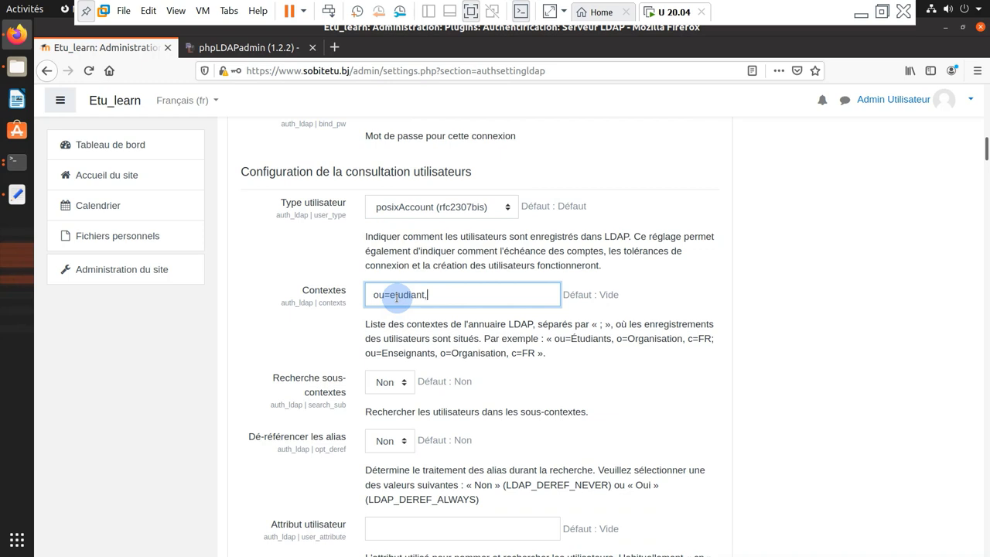
right_click(453, 296)
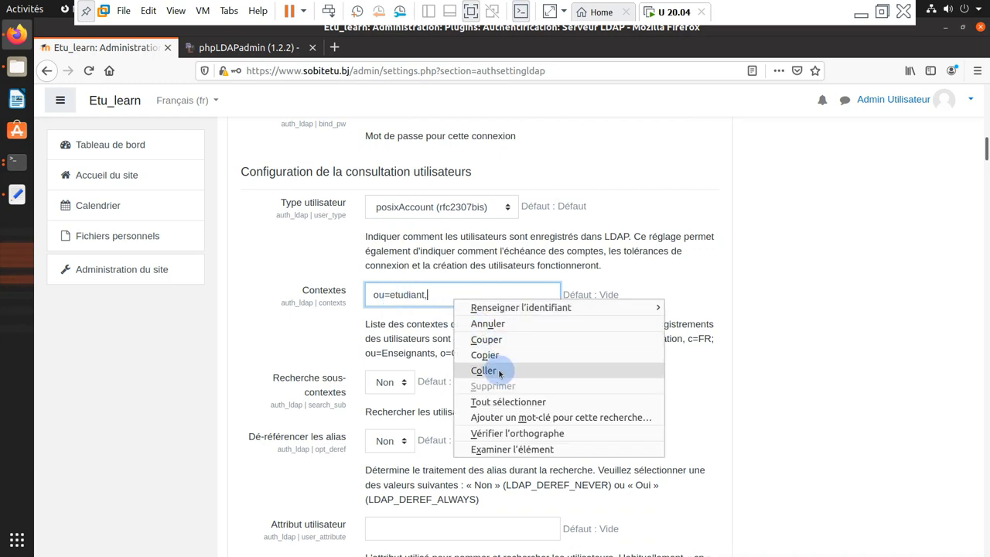
left_click(485, 371)
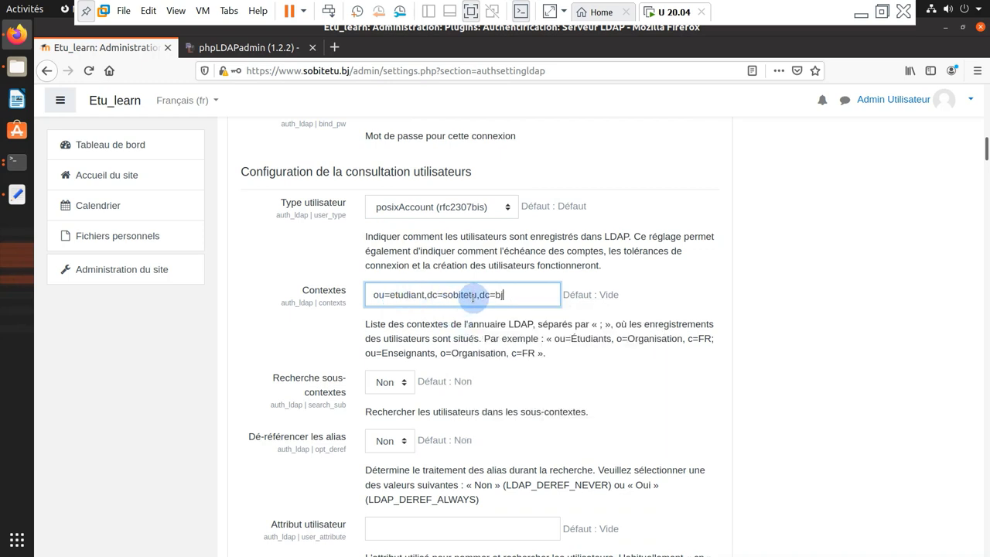
scroll(430, 331, "down", 3)
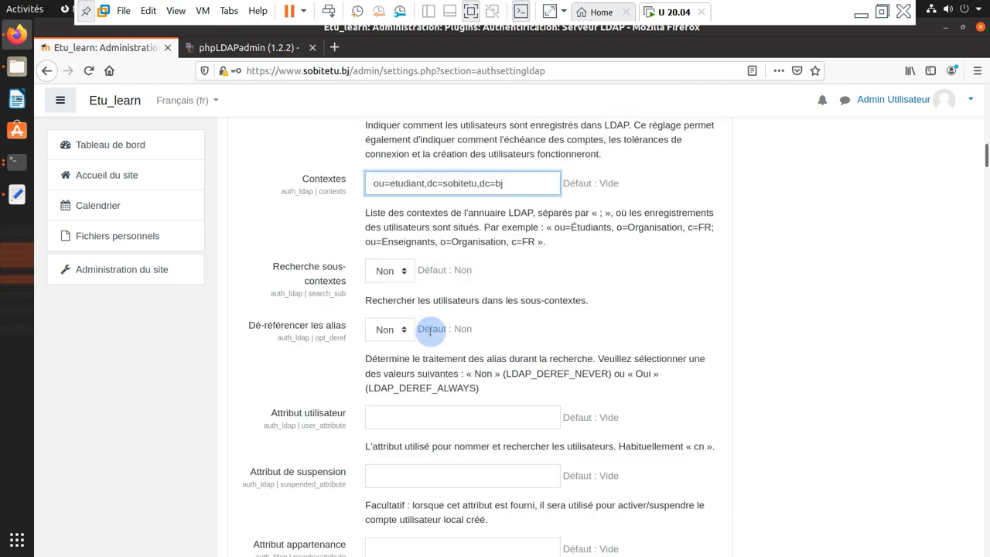
Turn sub-context search on (Oui) and keep alias dereferencing at Non
left_click(403, 271)
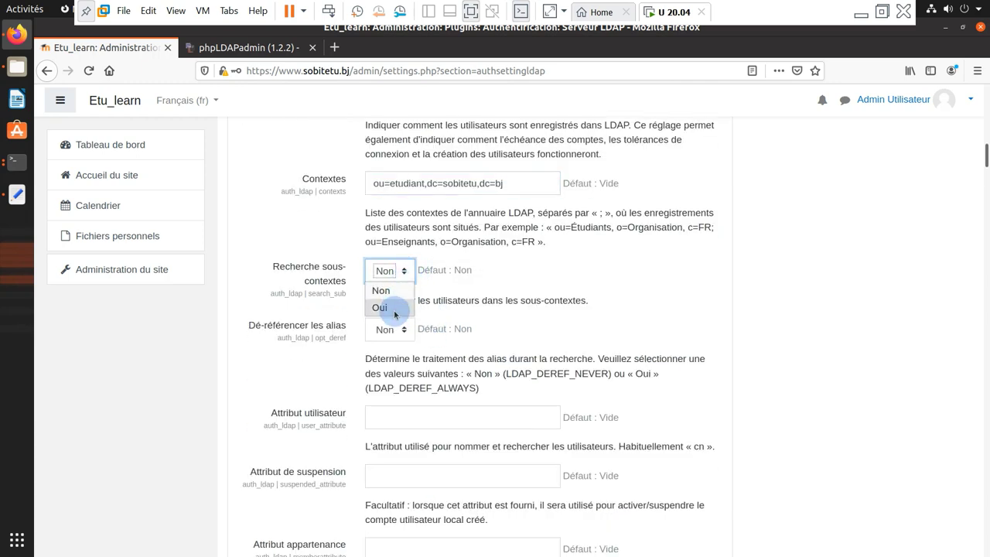
left_click(398, 312)
scroll(481, 307, "down", 2)
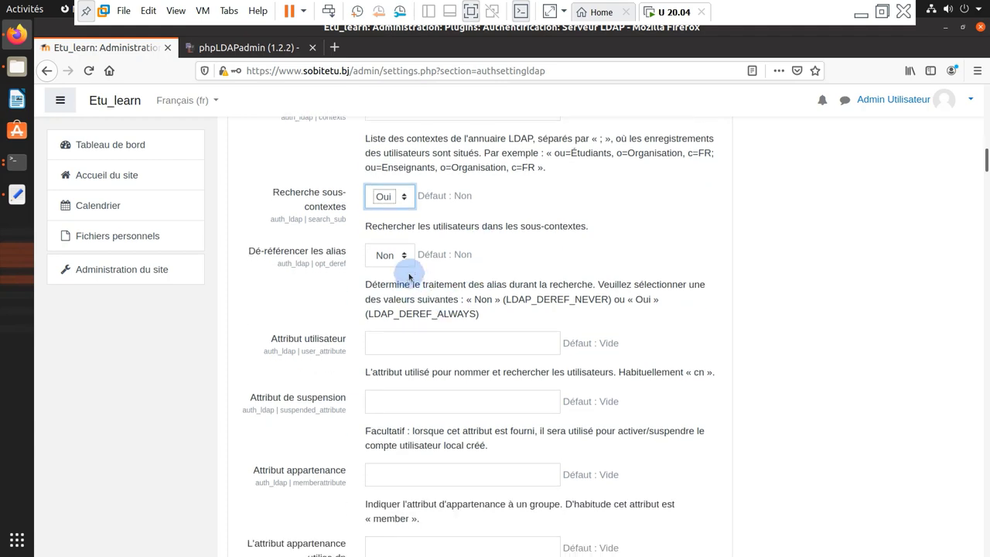
left_click(403, 256)
left_click(513, 273)
Map the Prénom data field to givenName
scroll(513, 273, "down", 2)
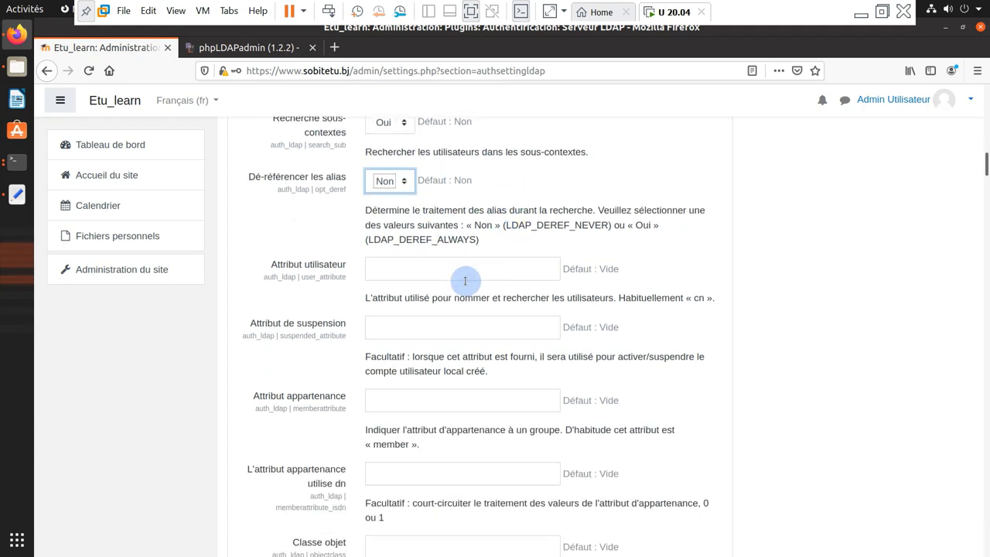
scroll(377, 273, "down", 15)
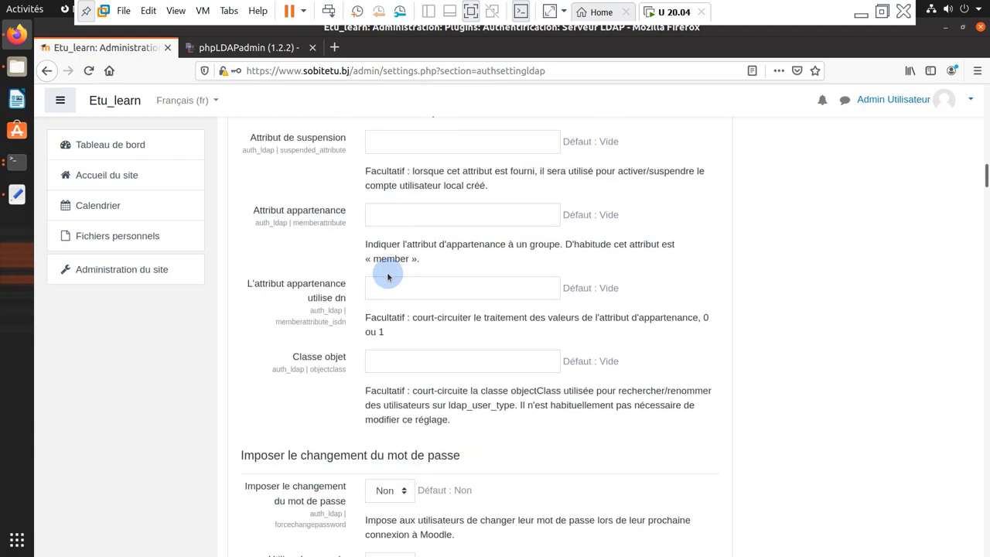
scroll(390, 277, "down", 7)
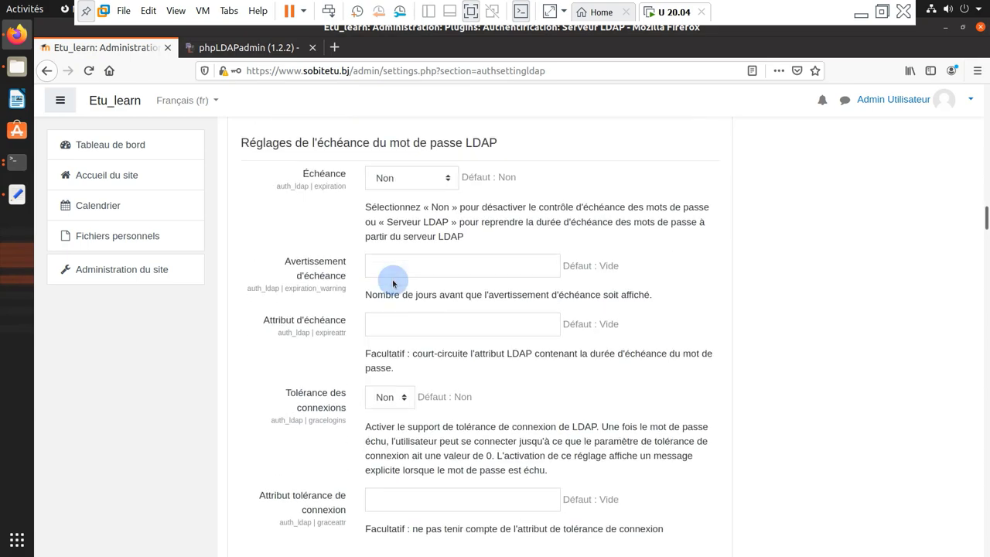
scroll(397, 280, "down", 20)
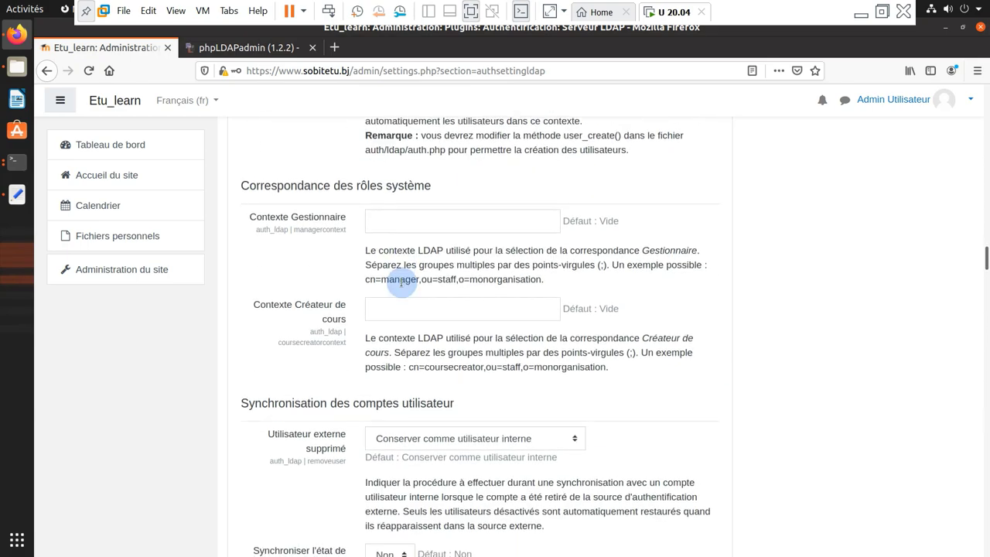
scroll(403, 285, "down", 20)
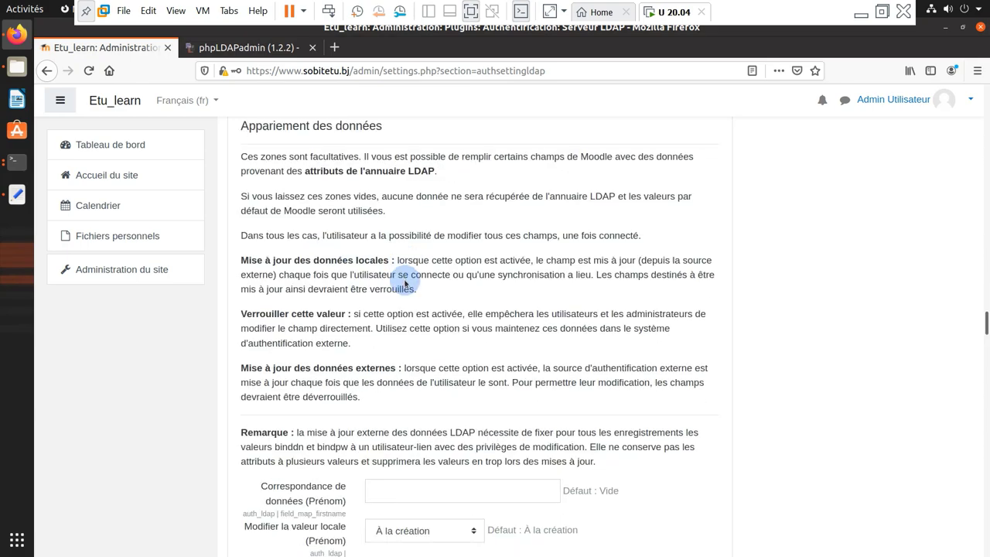
scroll(407, 277, "up", 10)
left_click_drag(382, 200, 257, 193)
scroll(376, 203, "down", 10)
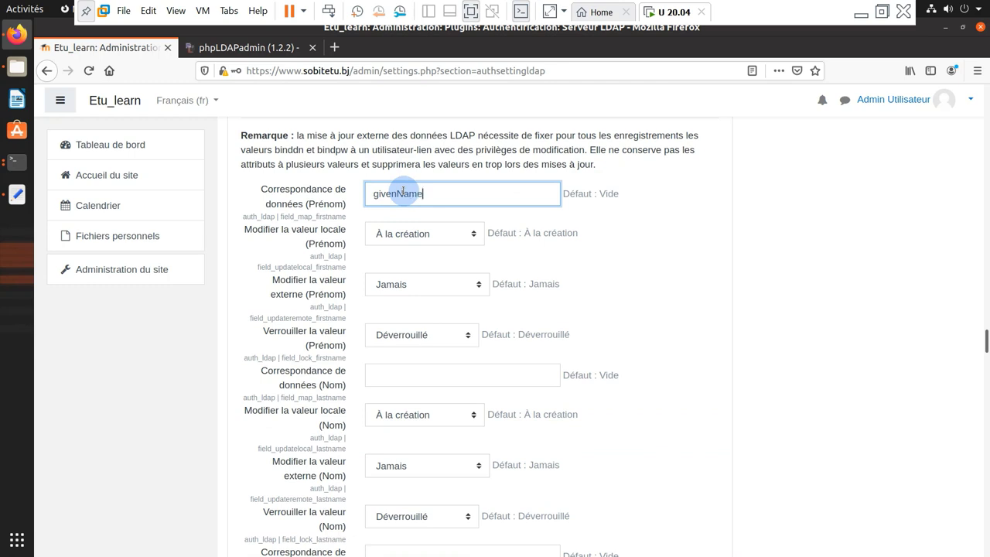
Map the last name (Nom) to sn and the e-mail address to mail
scroll(400, 235, "down", 3)
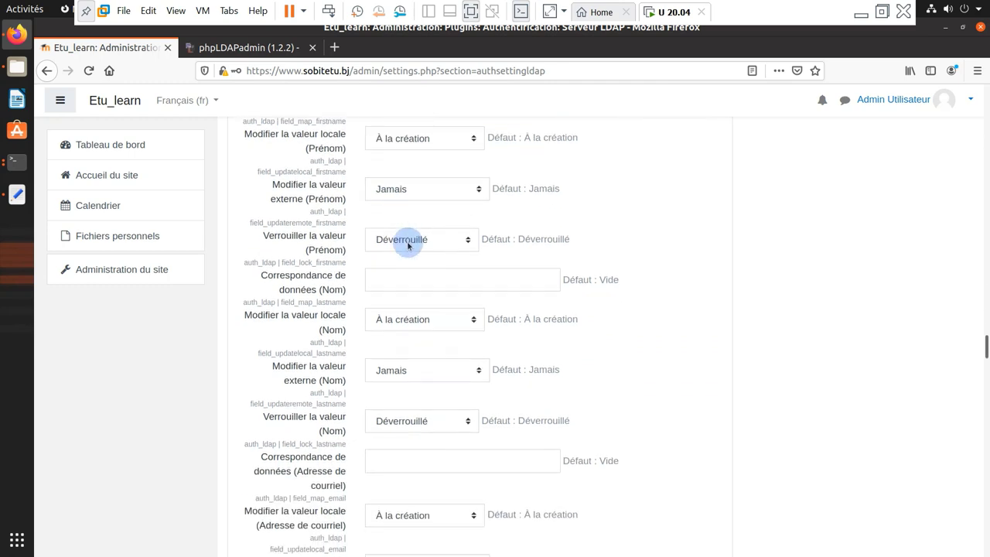
left_click(409, 263)
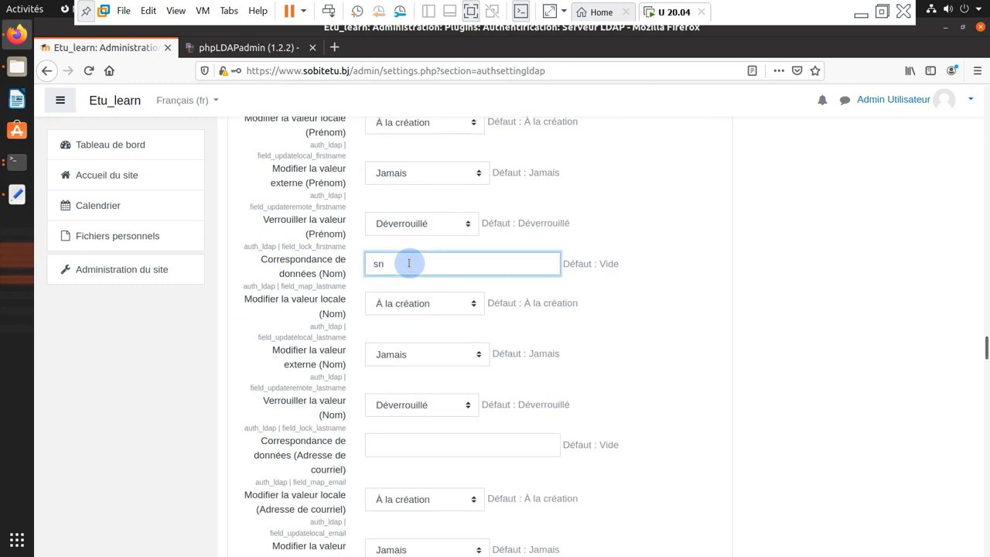
scroll(409, 263, "down", 5)
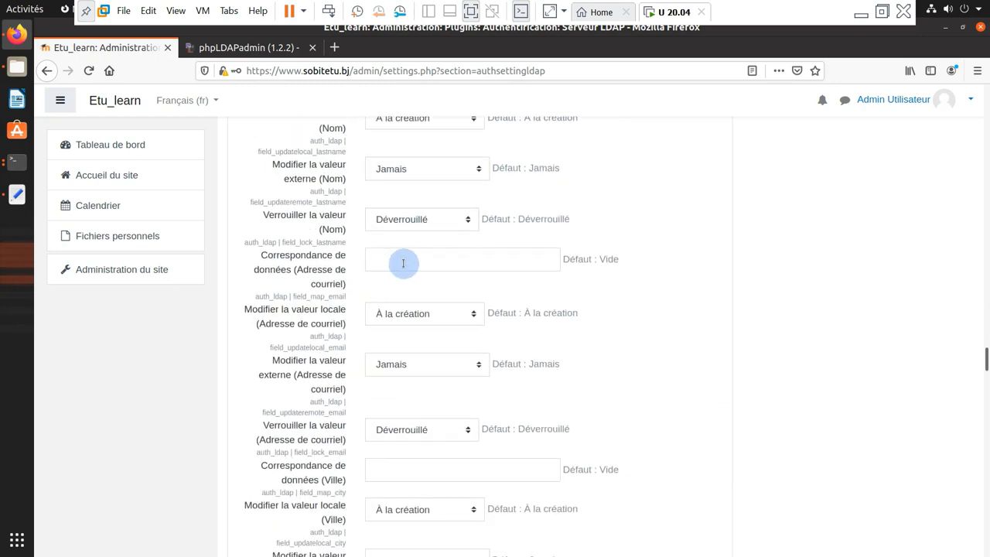
left_click(411, 263)
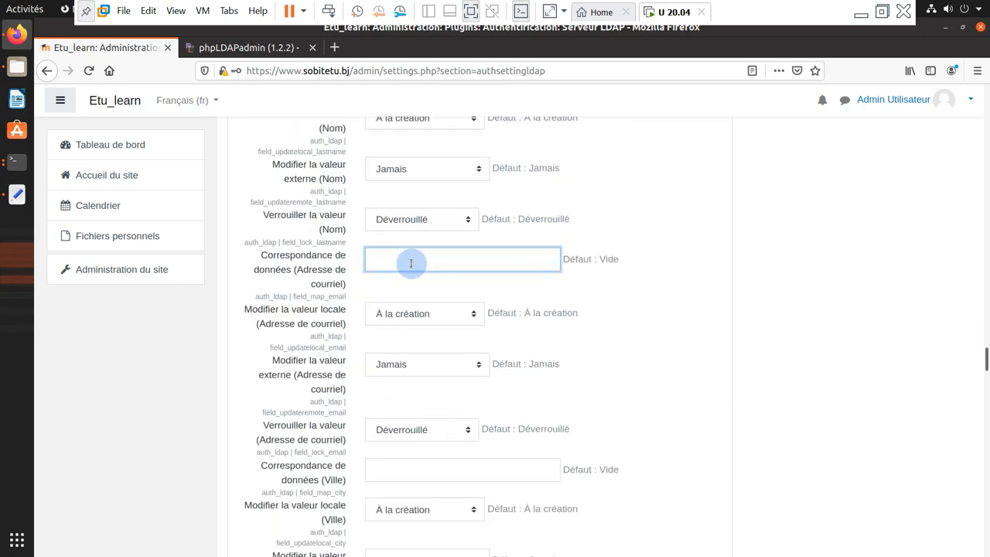
right_click(413, 268)
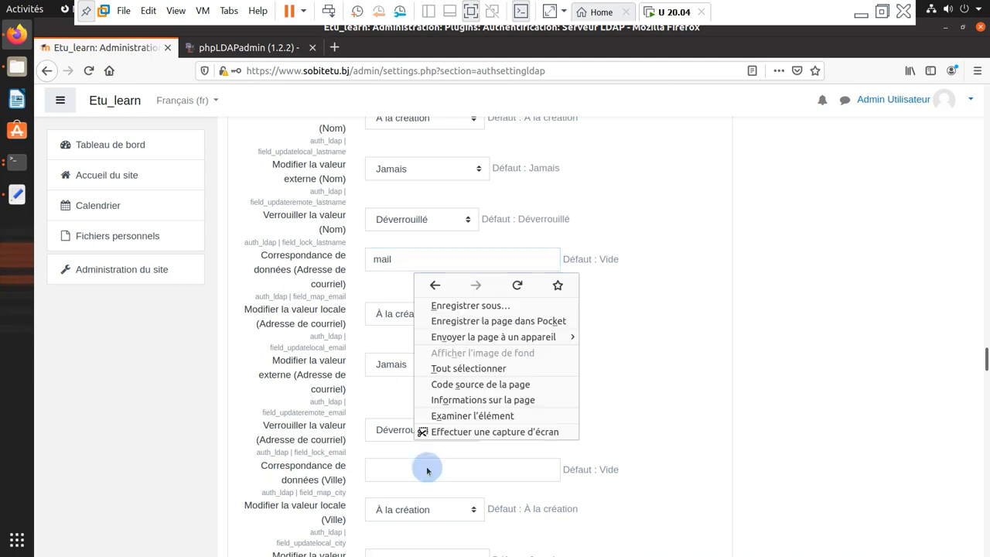
left_click(647, 327)
Save the LDAP server settings
scroll(450, 255, "down", 10)
scroll(449, 255, "down", 20)
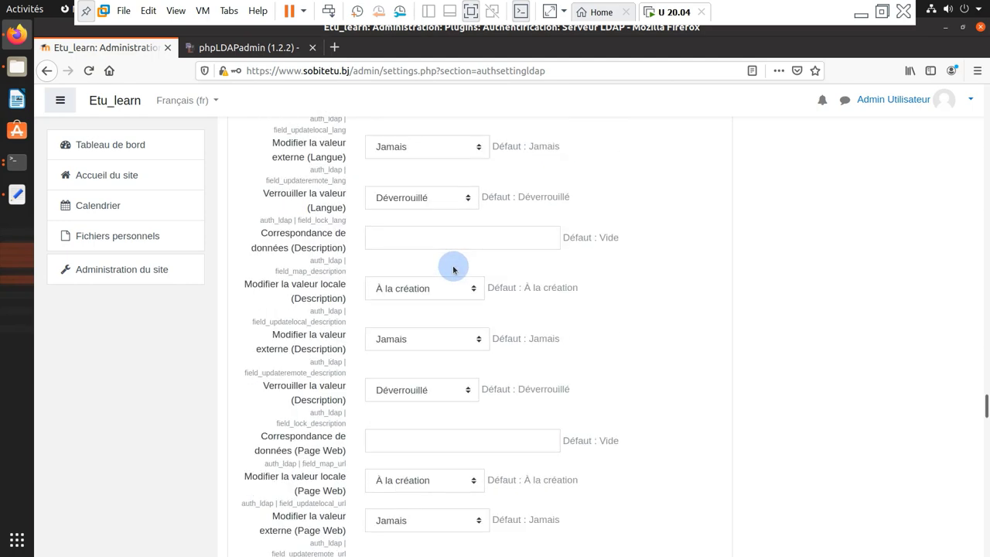
scroll(469, 297, "down", 20)
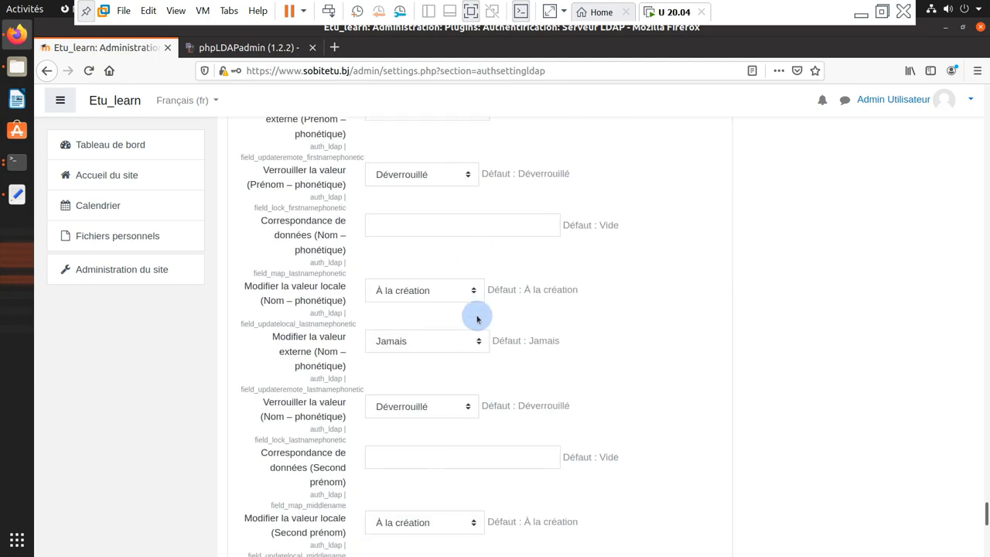
left_click(413, 403)
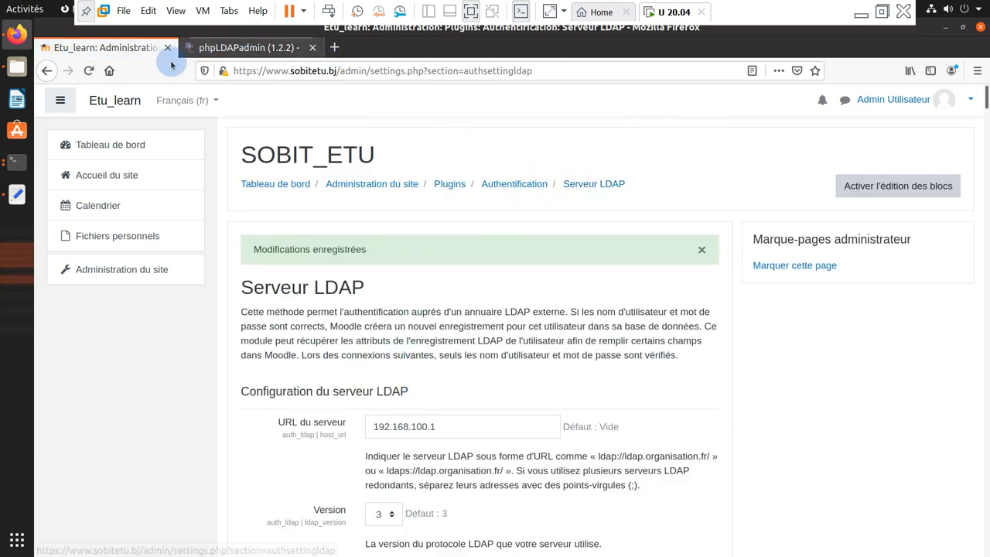
right_click(20, 39)
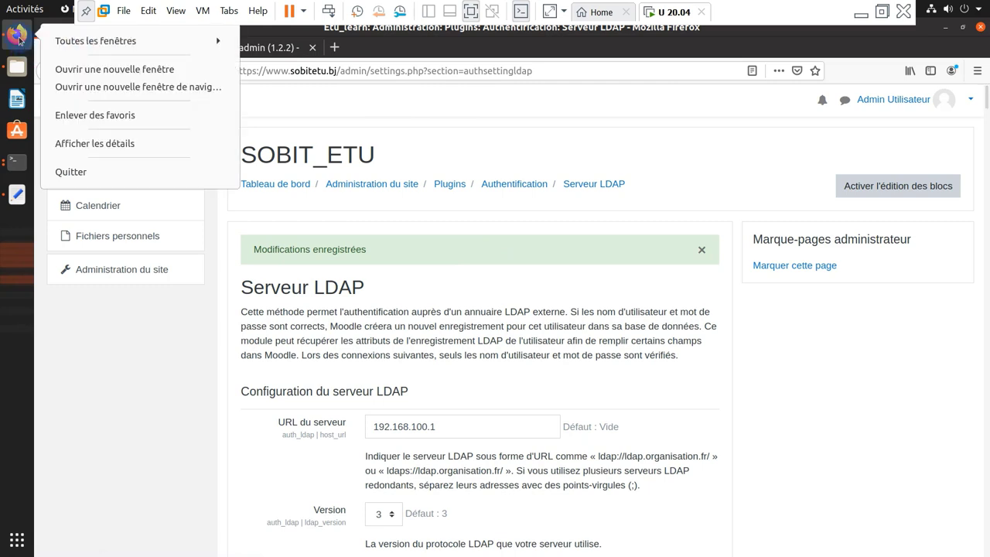
left_click(110, 89)
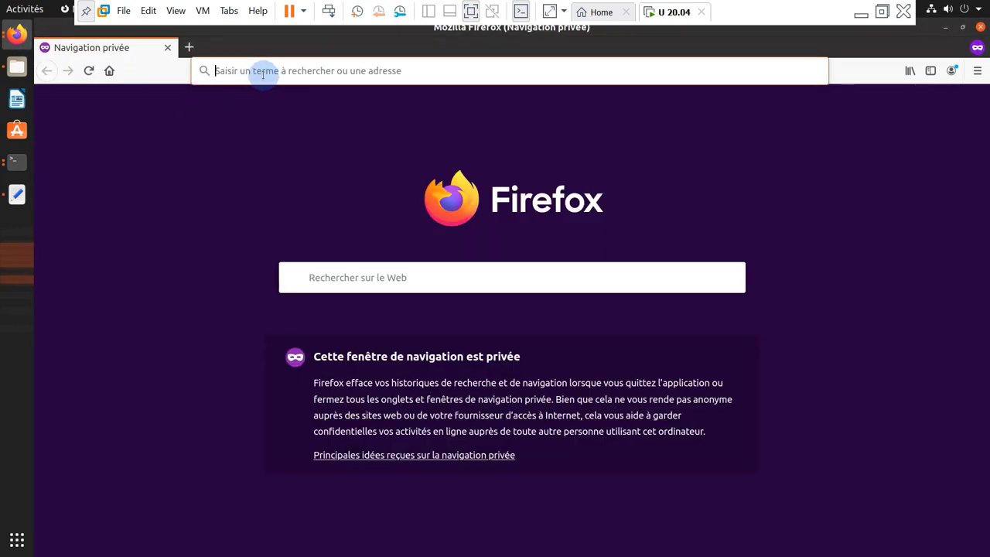
type("www.sobitetu.bj/")
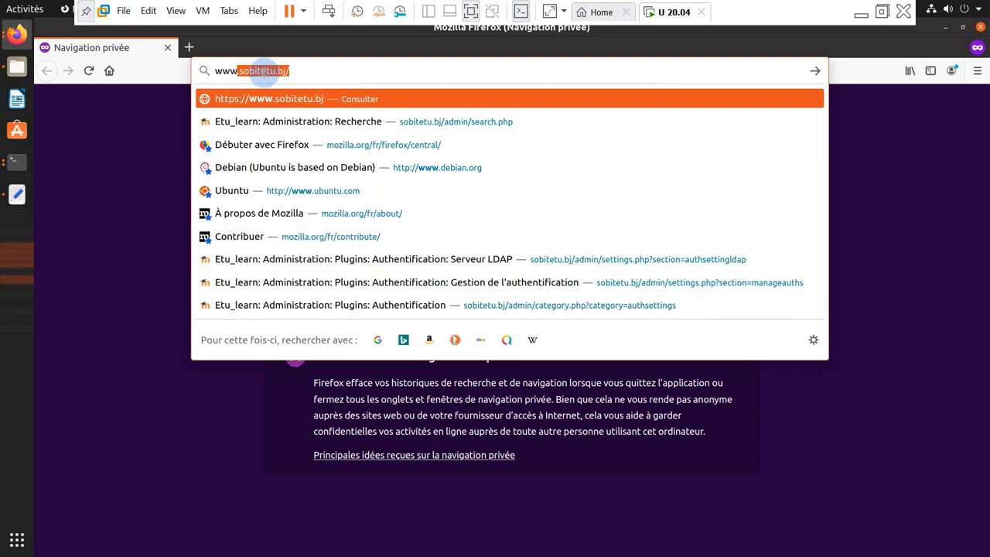
key("Return")
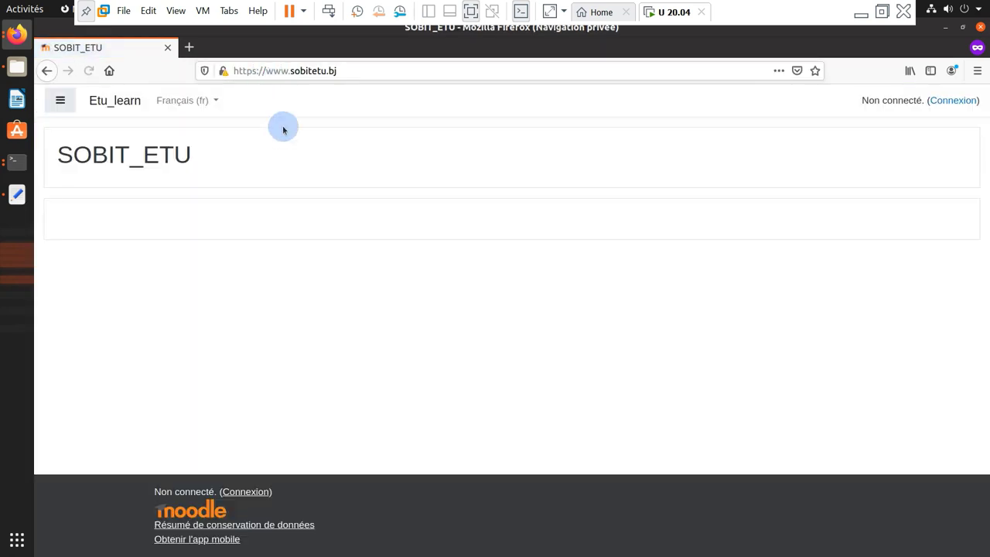
Log in to the site with the student's LDAP username and password
left_click(951, 101)
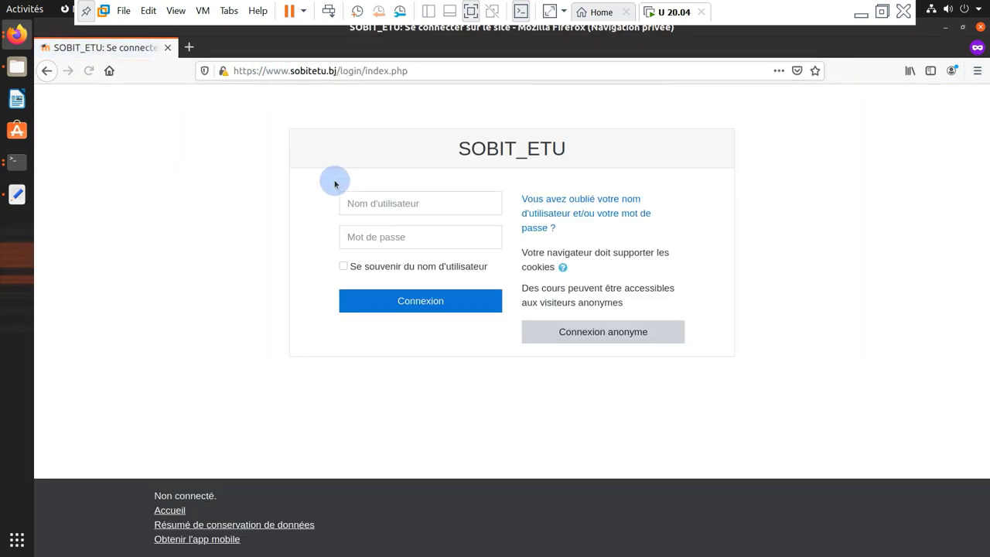
left_click(377, 205)
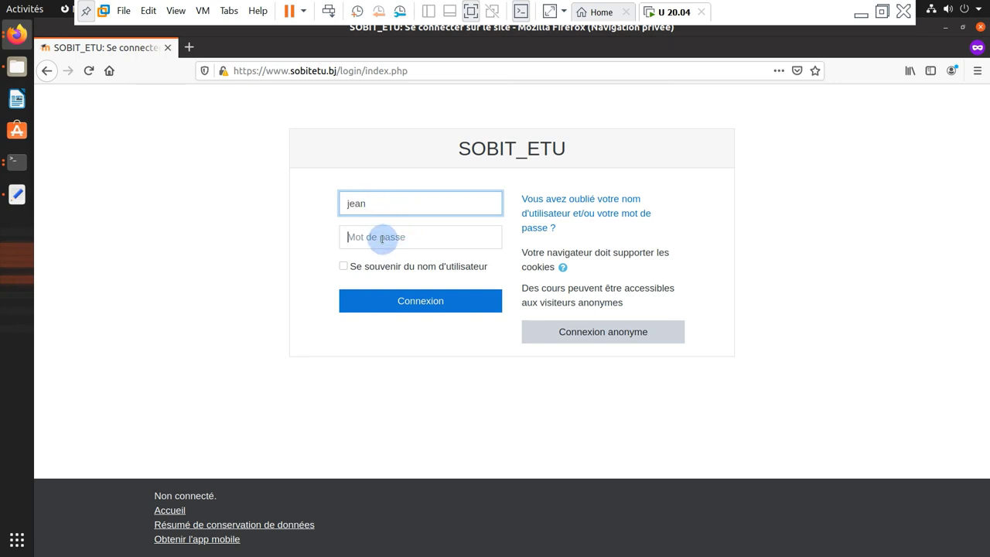
left_click(382, 238)
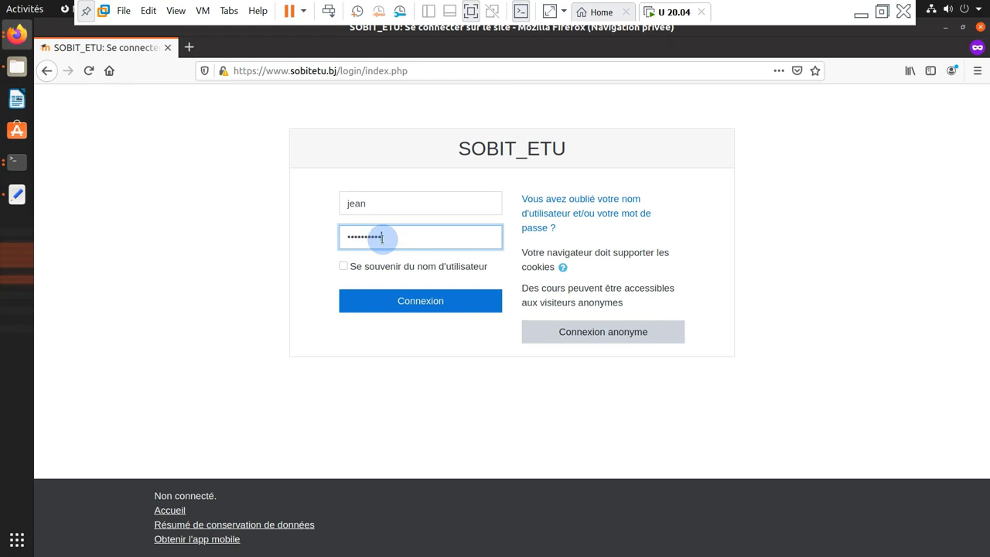
key("Return")
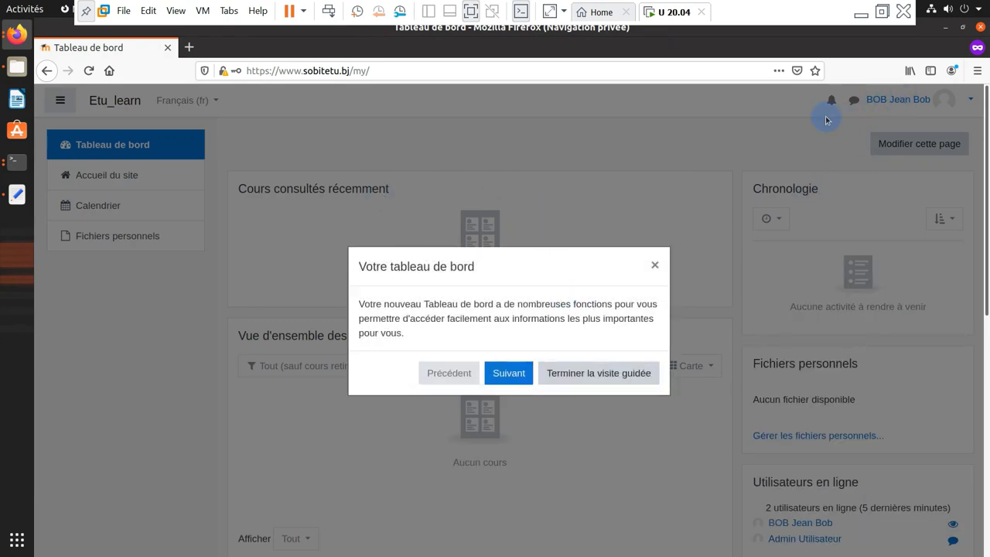
Step through the dashboard guided tour to the end
left_click(507, 373)
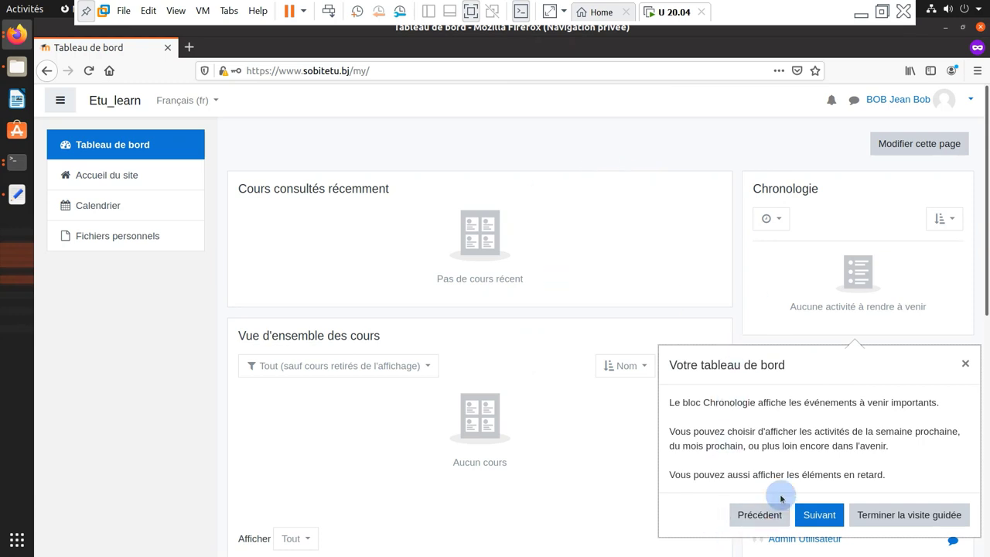
left_click(818, 514)
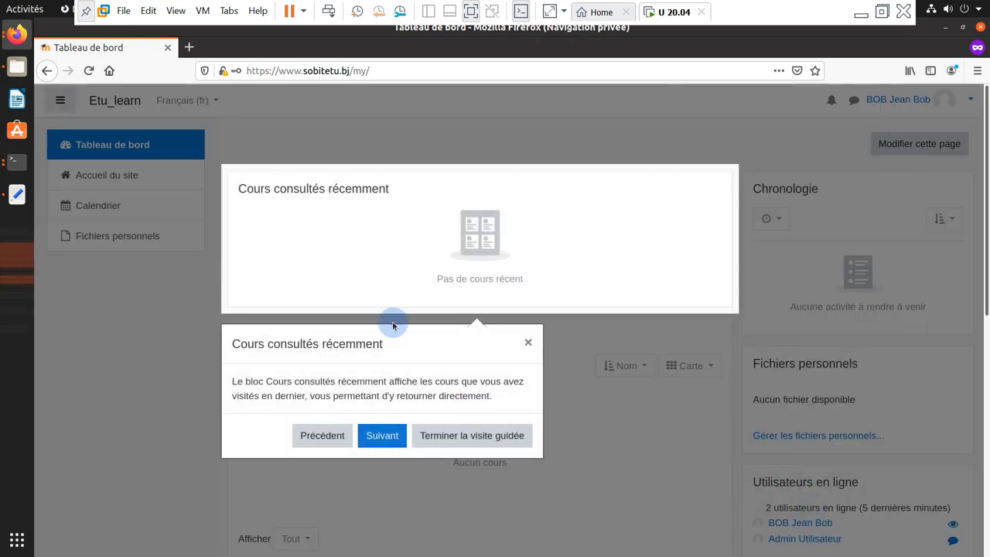
left_click(383, 435)
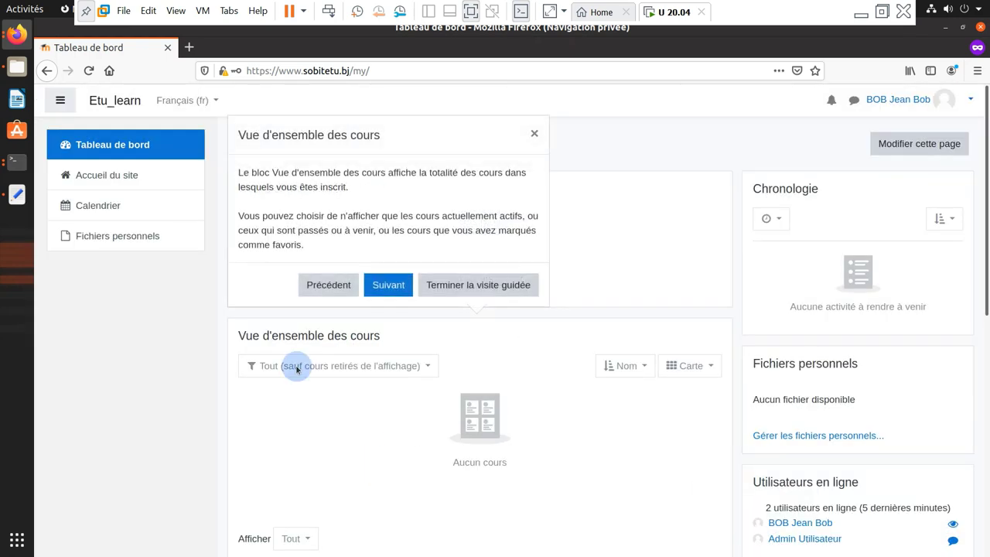
left_click(388, 285)
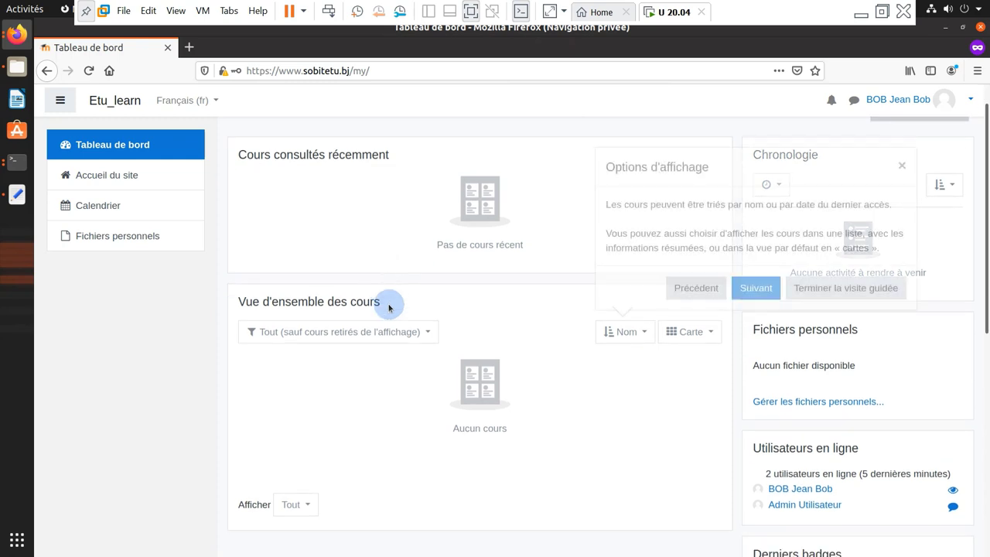
left_click(752, 293)
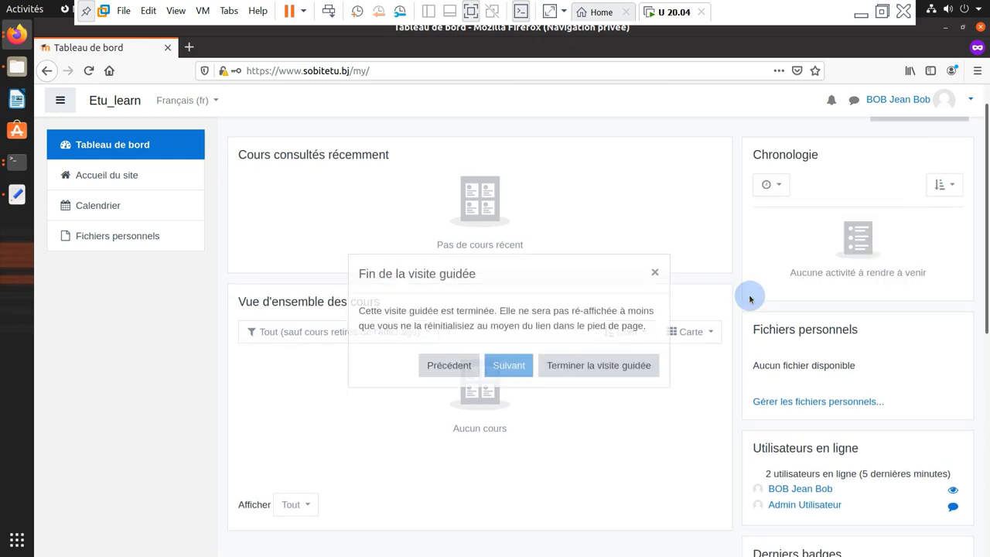
left_click(596, 365)
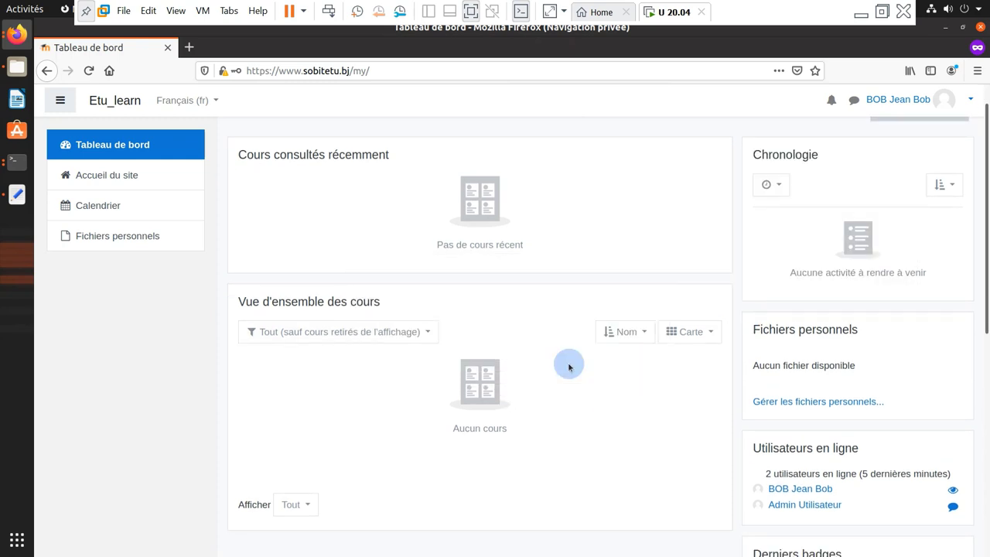
View the student's profile, then return to the admin's LDAP settings window
scroll(194, 258, "up", 1)
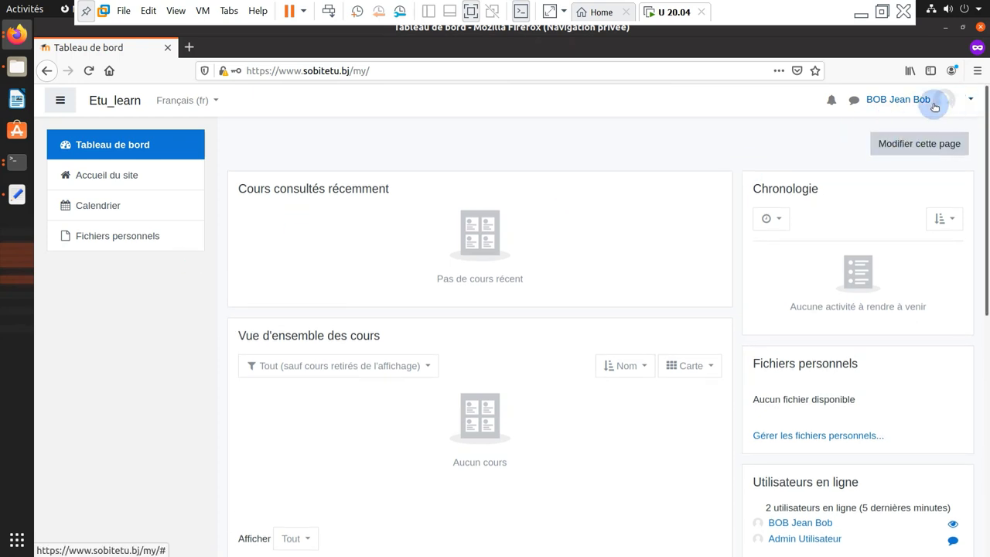
left_click(895, 104)
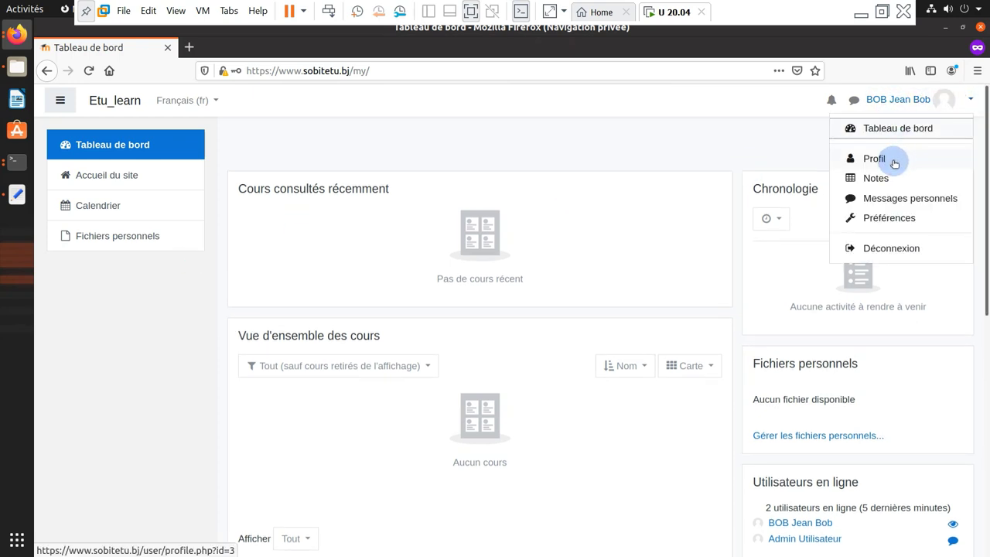
left_click(895, 159)
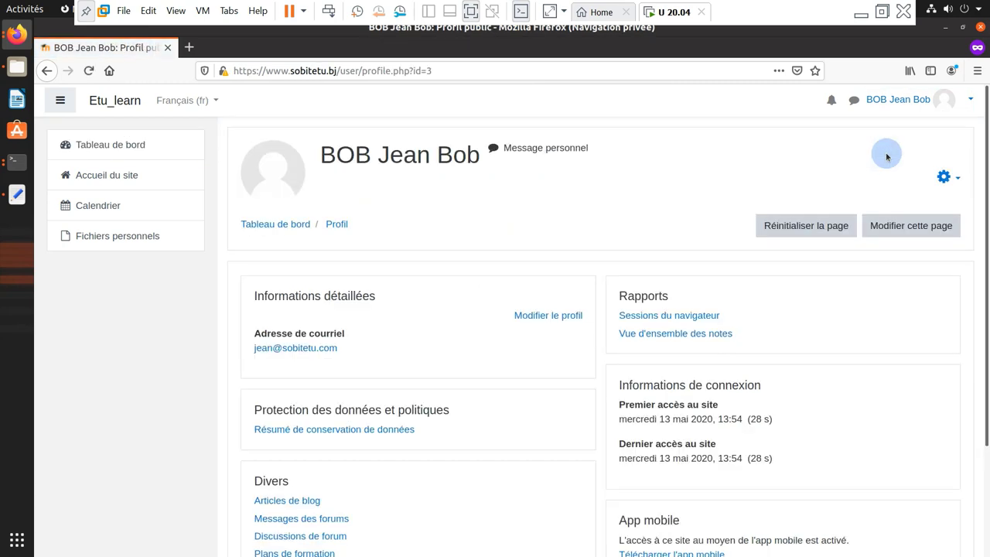
scroll(465, 282, "down", 2)
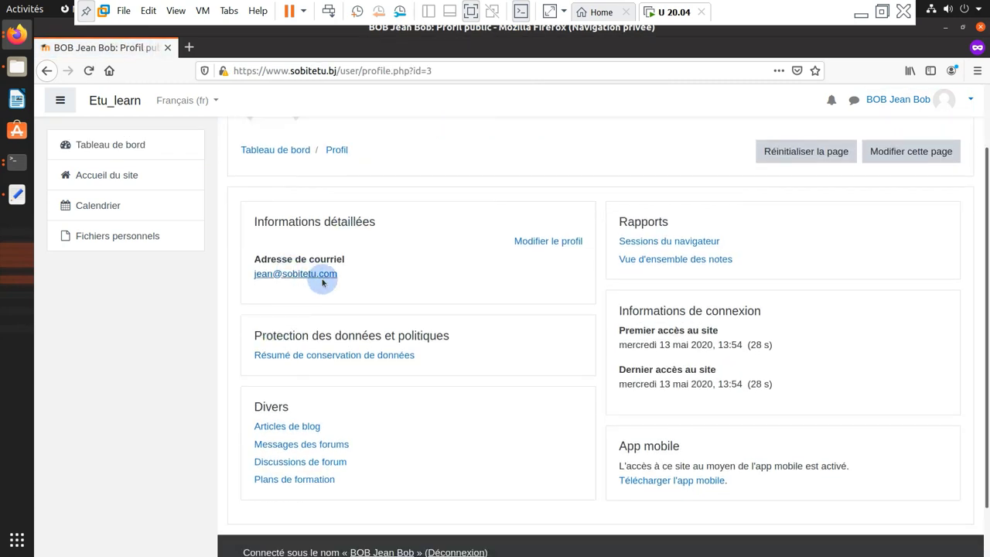
left_click(554, 244)
scroll(506, 303, "down", 1)
scroll(506, 302, "up", 4)
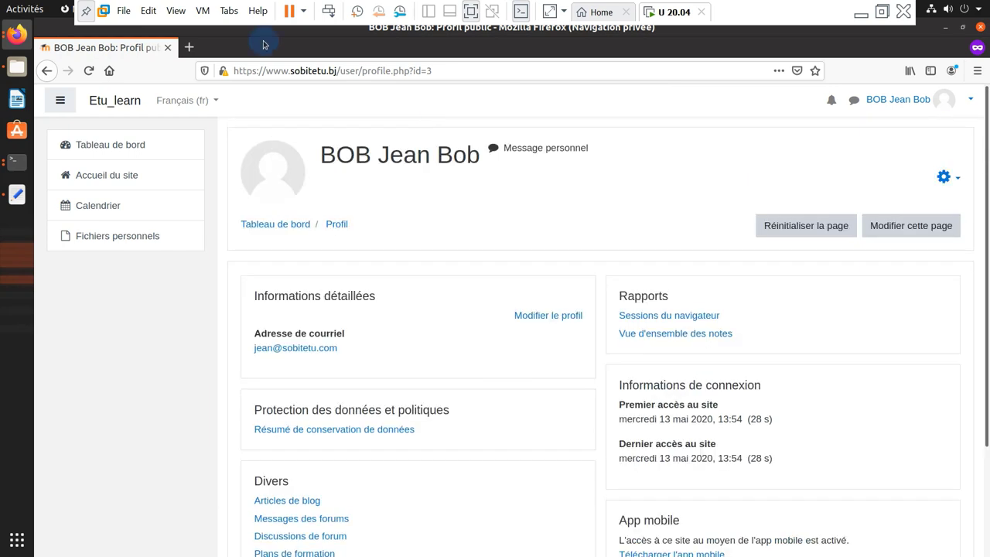
left_click(21, 35)
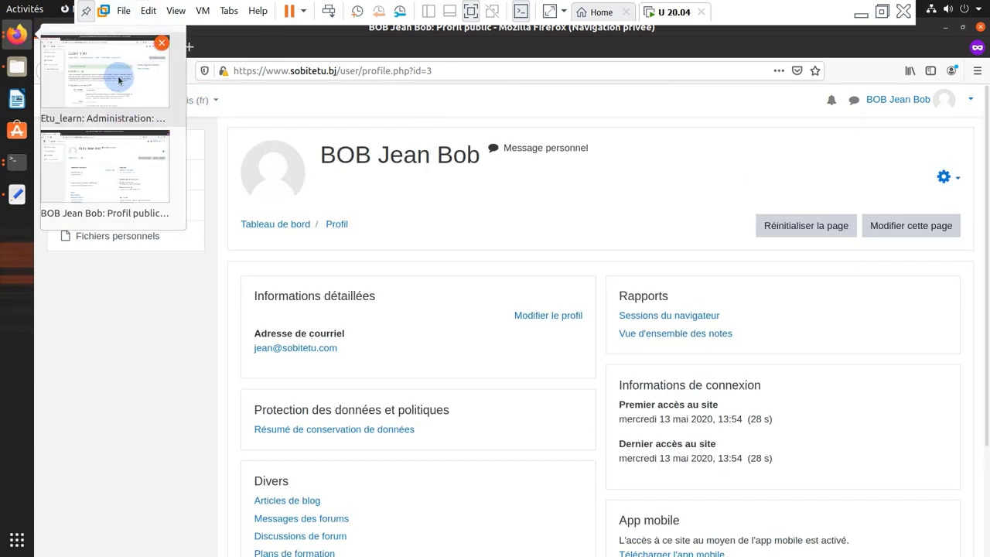
left_click(119, 80)
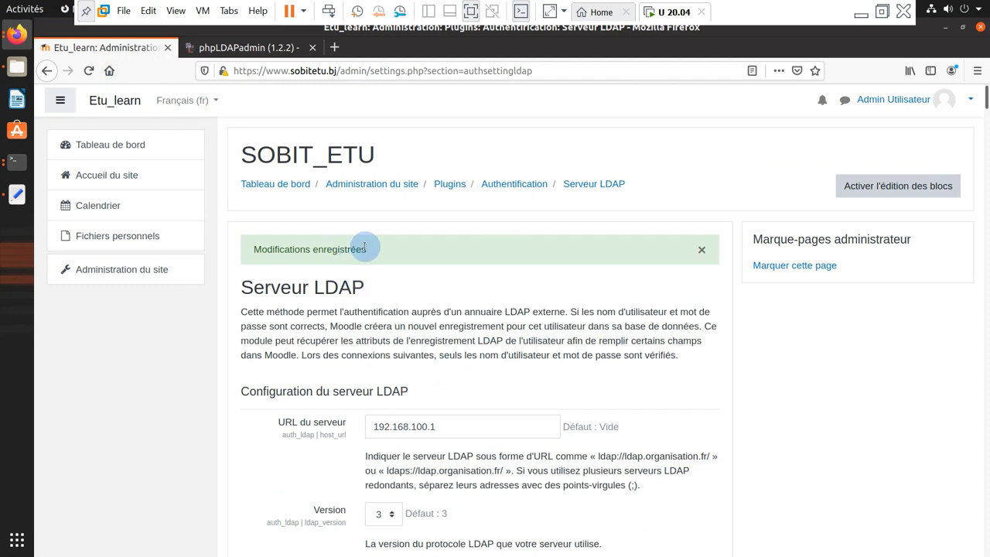
Go to the Administration du site page from the navigation drawer
scroll(370, 248, "down", 1)
scroll(370, 248, "down", 3)
scroll(559, 276, "up", 4)
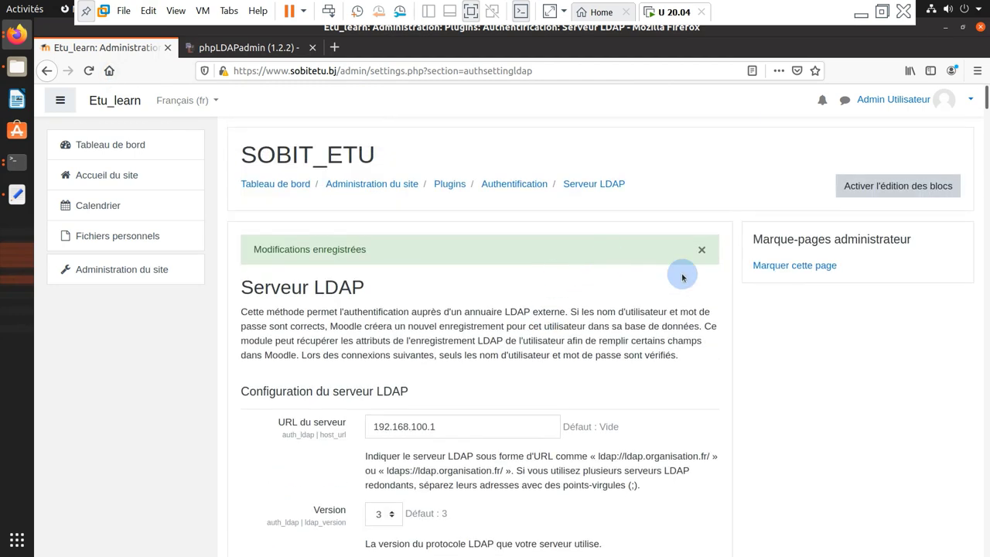
left_click(132, 272)
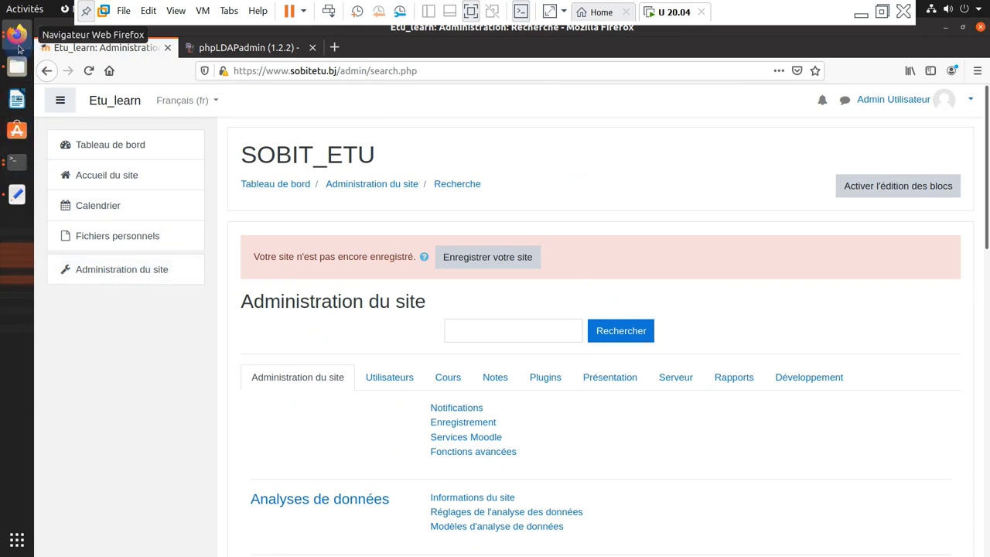
left_click(17, 66)
Extract the theme_moove zip archive in Téléchargements and inspect the moove folder inside
left_click(229, 76)
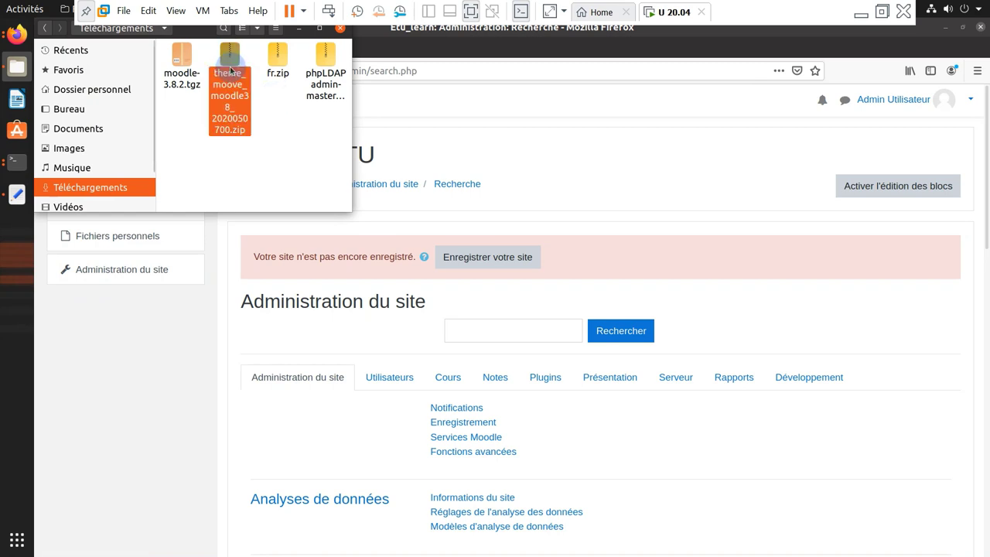
right_click(232, 78)
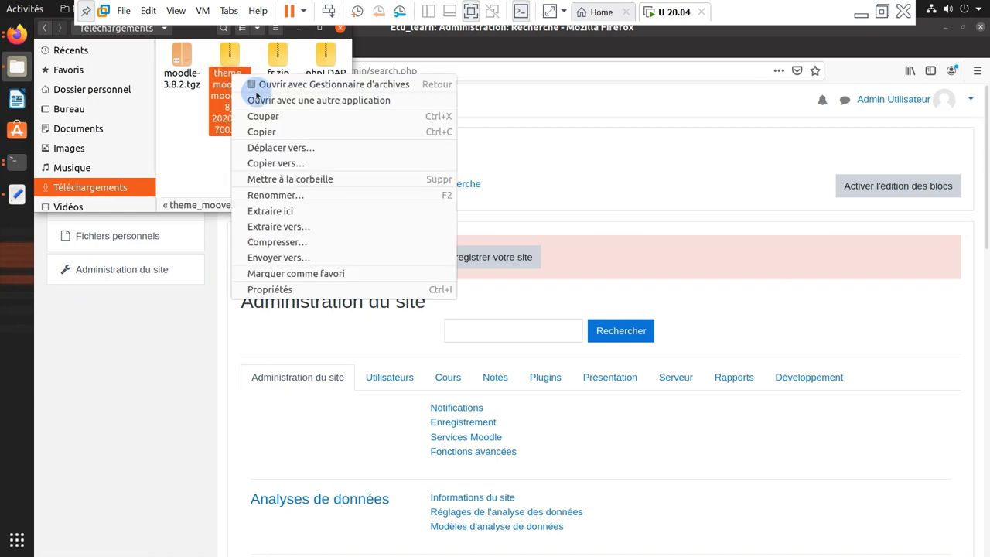
left_click(281, 211)
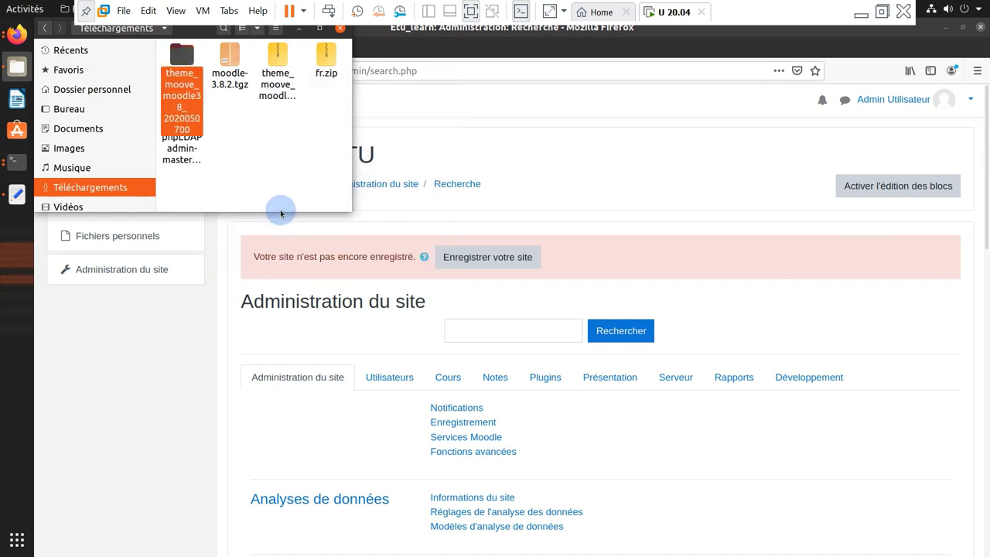
double_click(179, 66)
left_click(191, 67)
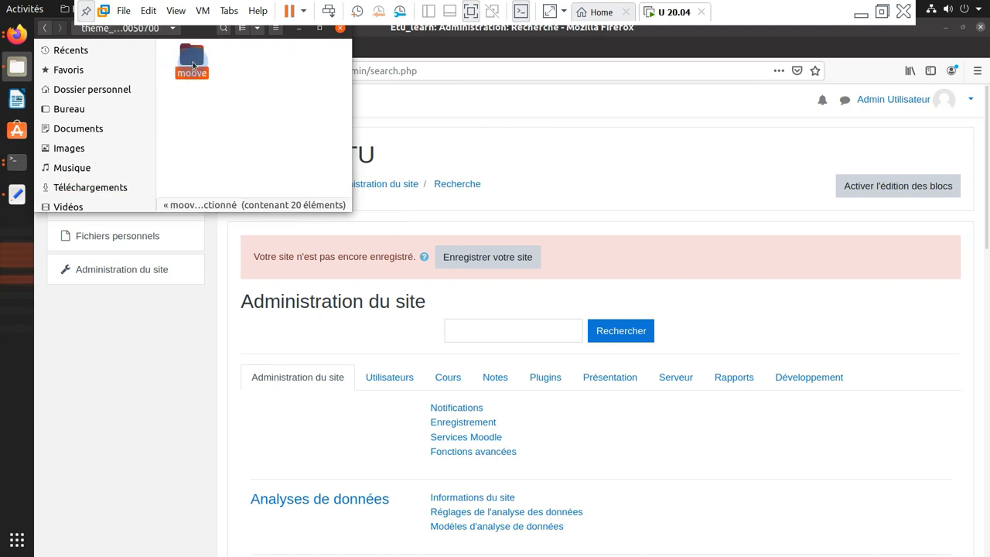
double_click(193, 65)
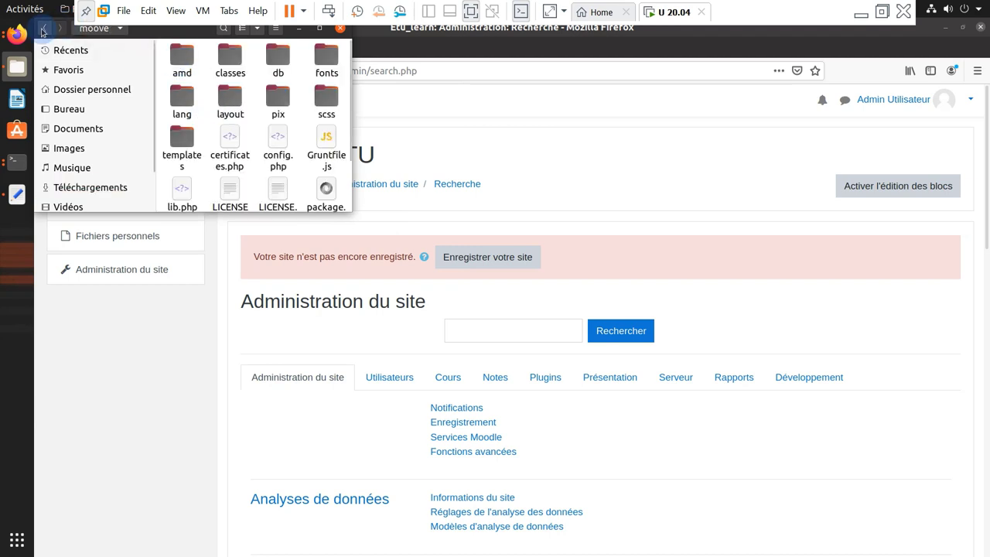
left_click(43, 32)
Copy the moove folder up into Téléchargements
right_click(197, 63)
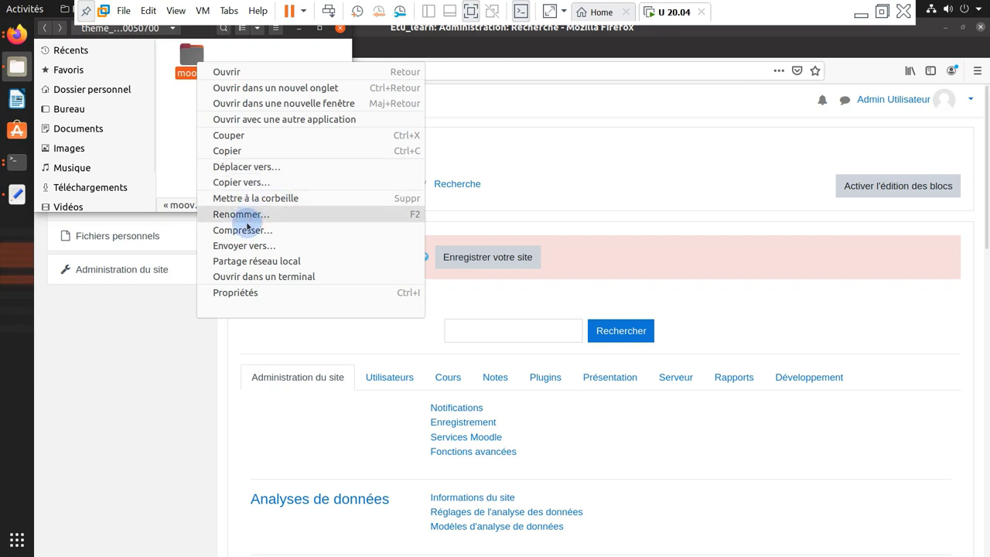
left_click(227, 134)
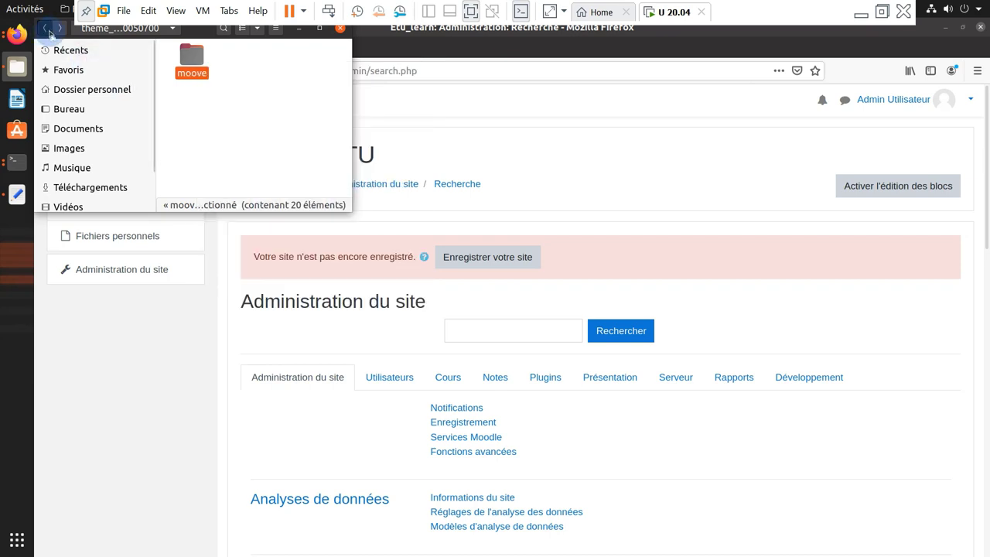
left_click(49, 34)
right_click(261, 130)
left_click(273, 154)
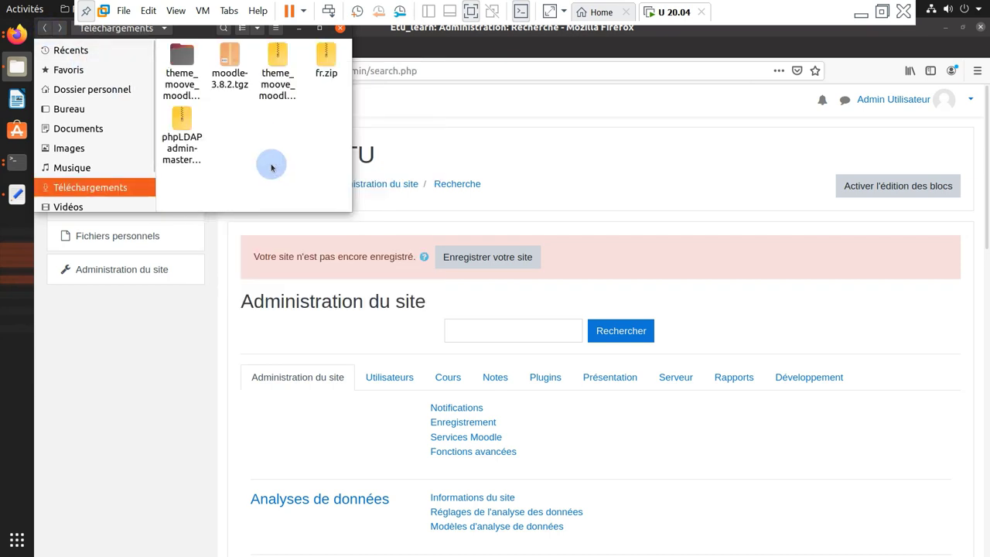
Delete the extracted theme_moove folder
left_click(176, 51)
key("Delete")
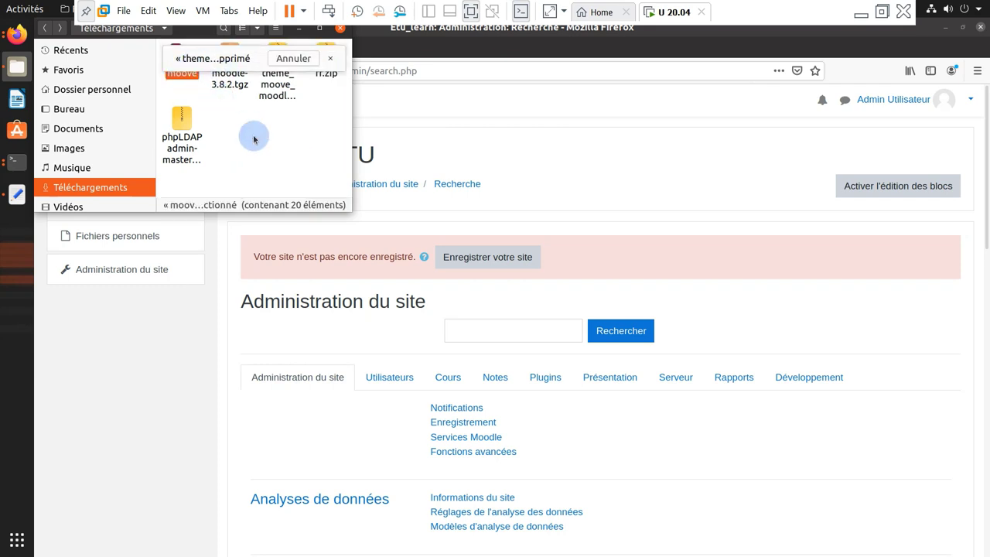
left_click(17, 162)
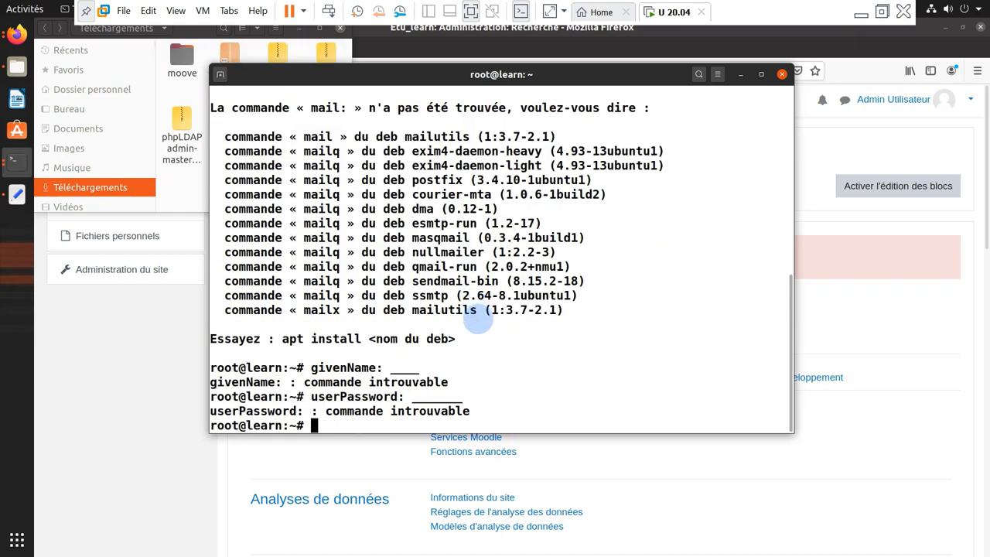
Move the moove folder from Téléchargements into /usr/share/nginx/html/moodle/theme/ with mv
key("ctrl+l")
key("Return")
key("Return")
key("Return")
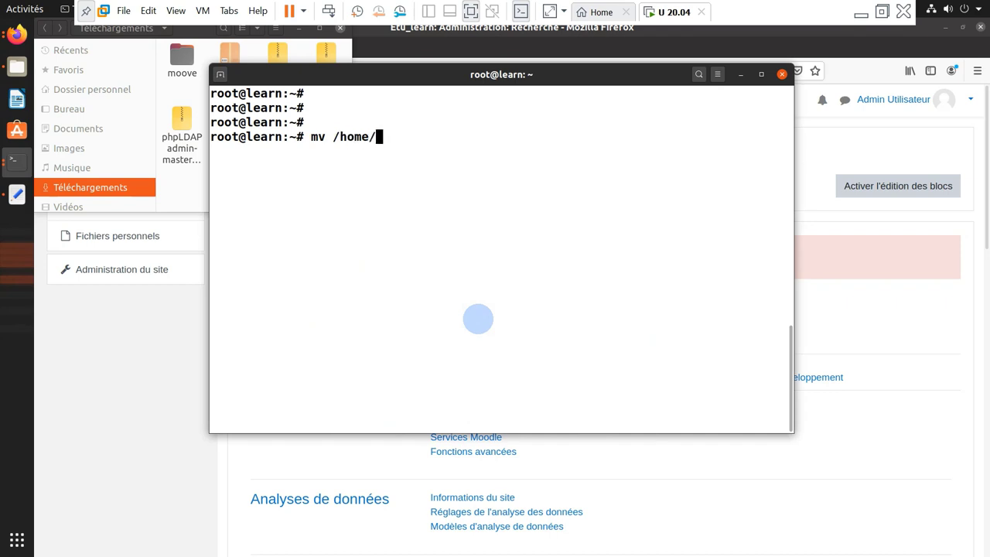
type("T")
key("Tab")
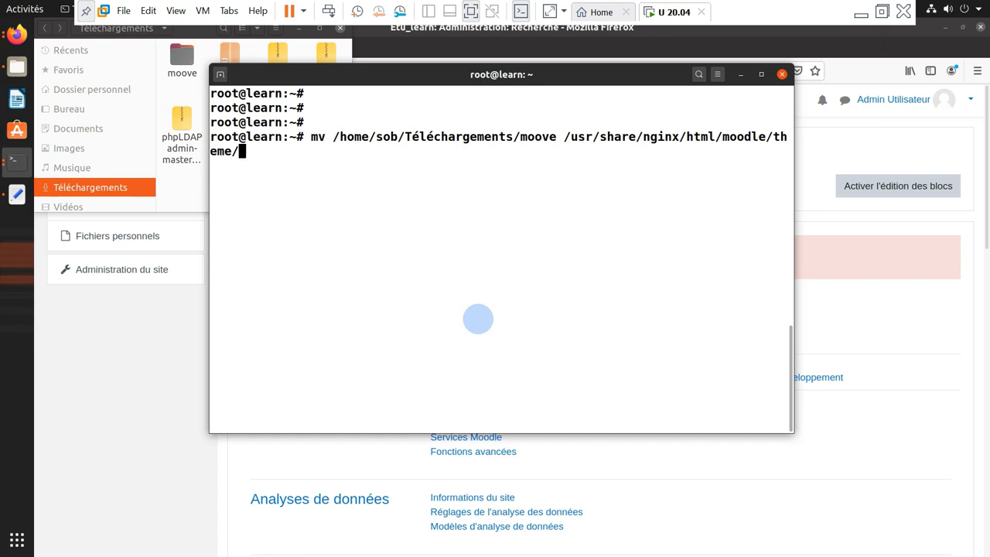
key("Return")
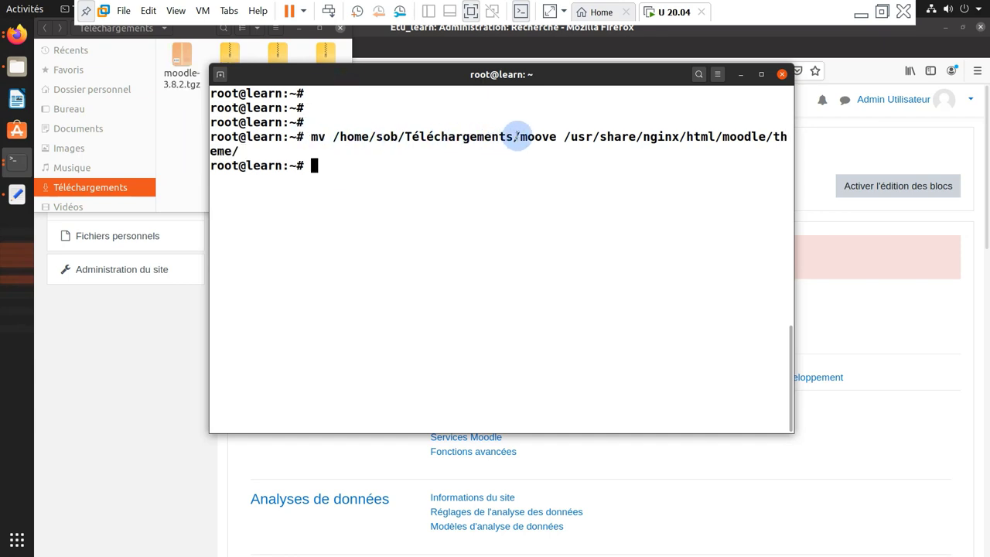
Change into the /usr/share/nginx/html/moodle/theme directory
left_click_drag(516, 137, 563, 138)
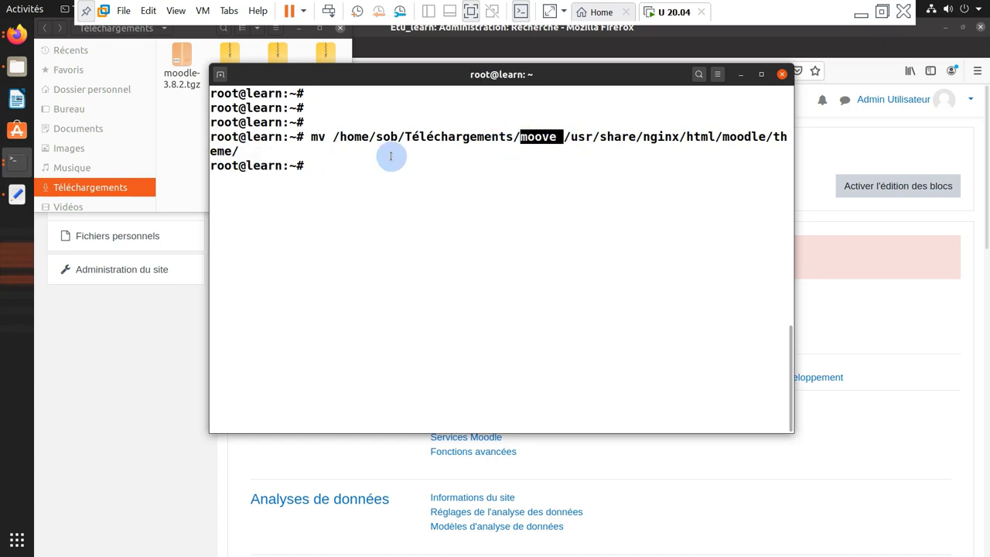
left_click(566, 137)
left_click_drag(566, 137, 232, 152)
right_click(226, 153)
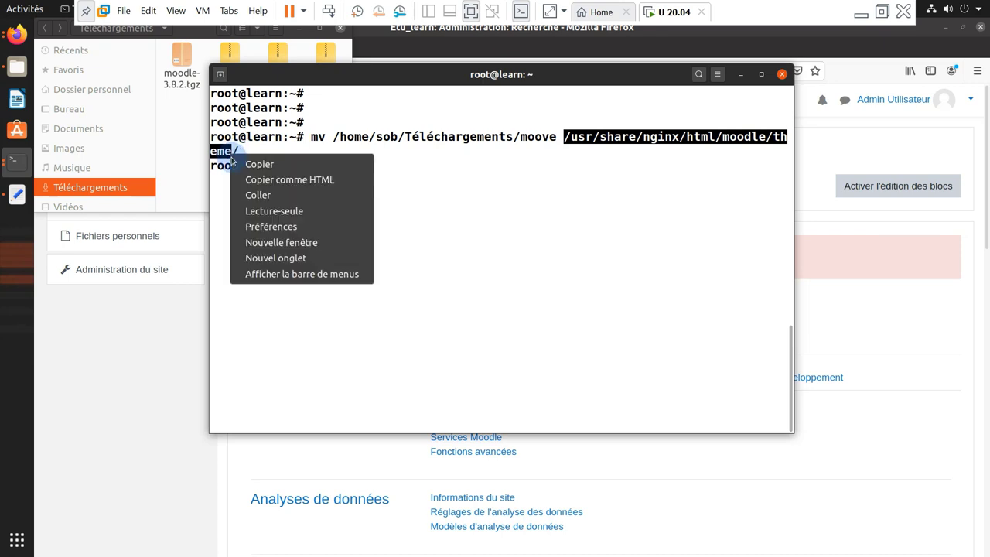
left_click(255, 162)
left_click(379, 179)
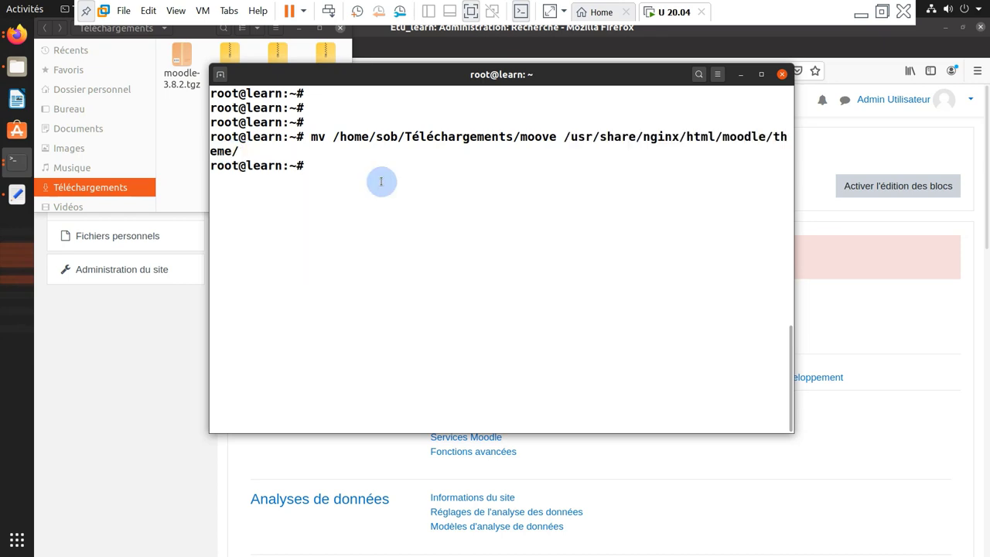
type("cd")
right_click(500, 172)
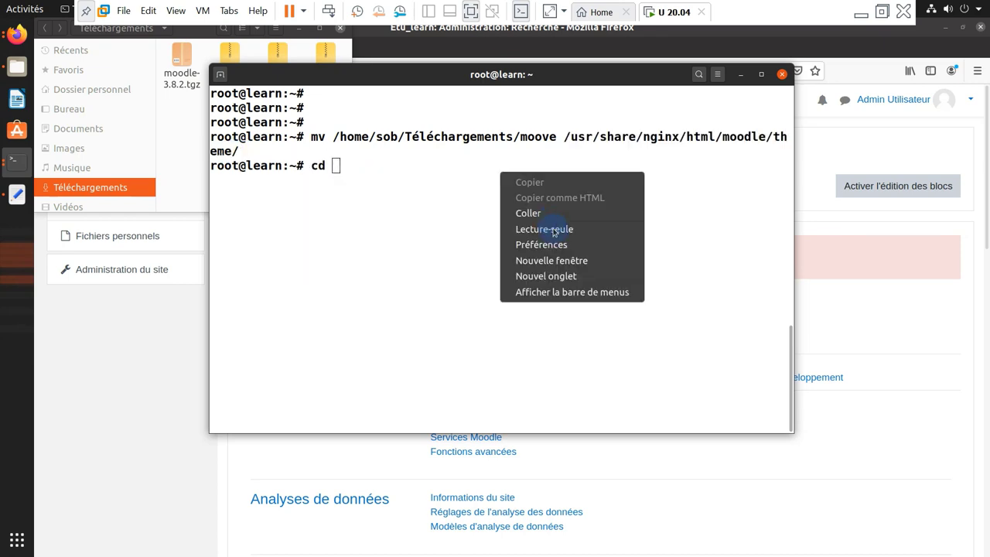
left_click(544, 212)
key("Return")
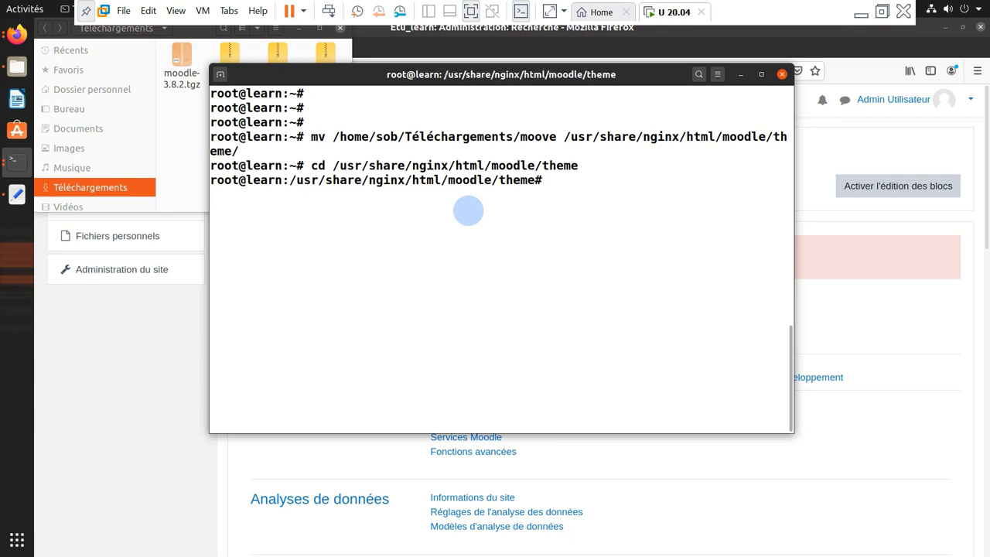
List the theme directory to confirm moove sits beside boost and classic
type("ls")
key("Return")
double_click(410, 209)
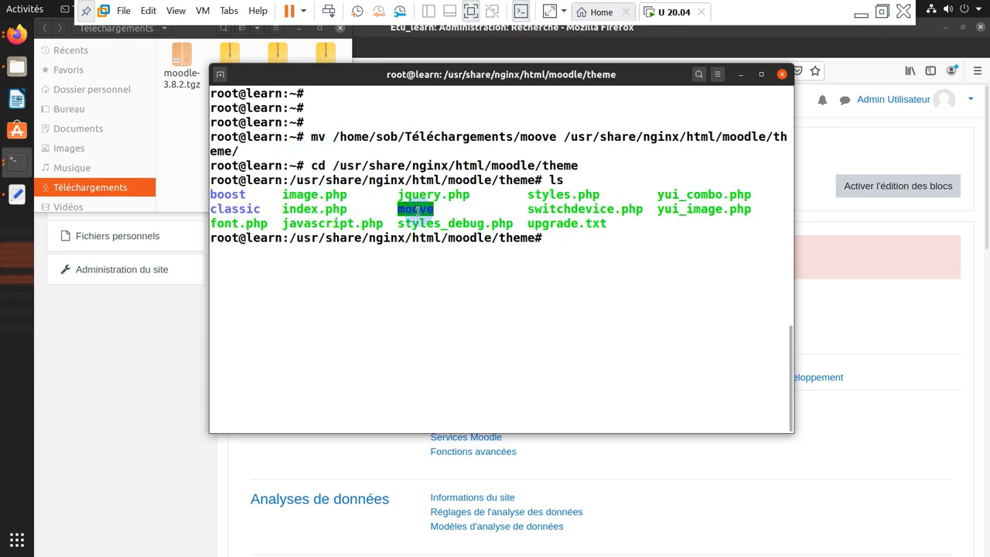
left_click(739, 74)
Upgrade the database for the Moove theme and save its new default settings
left_click(319, 27)
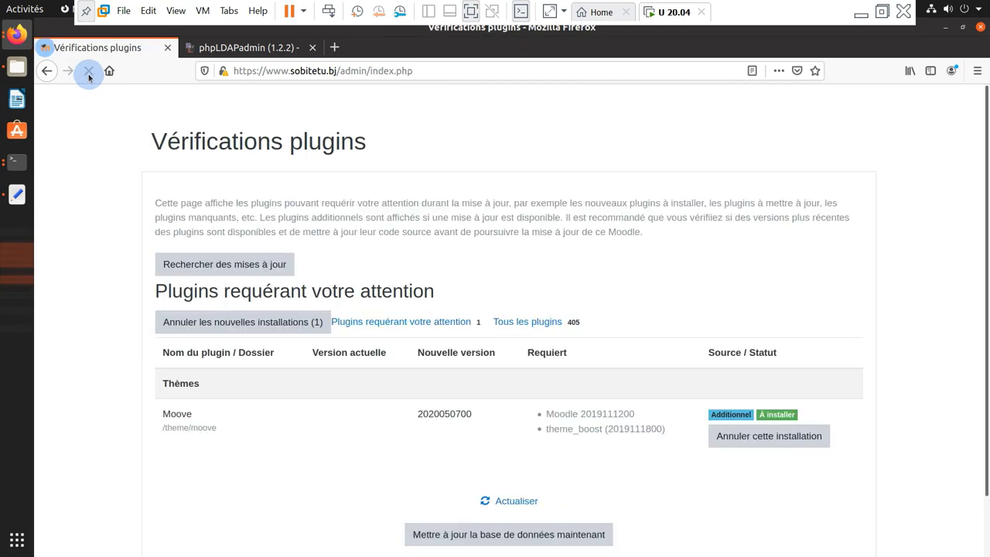
scroll(433, 280, "down", 1)
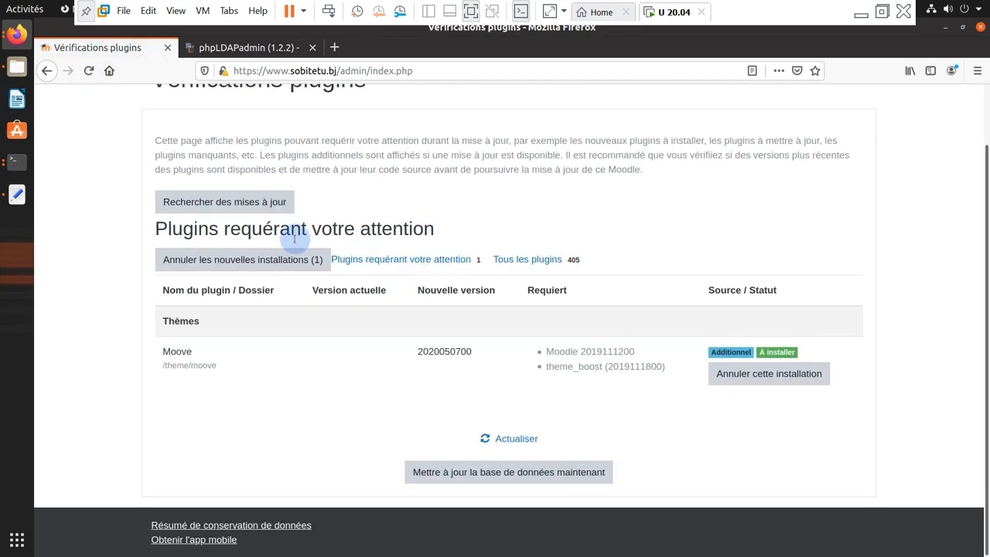
scroll(393, 292, "up", 1)
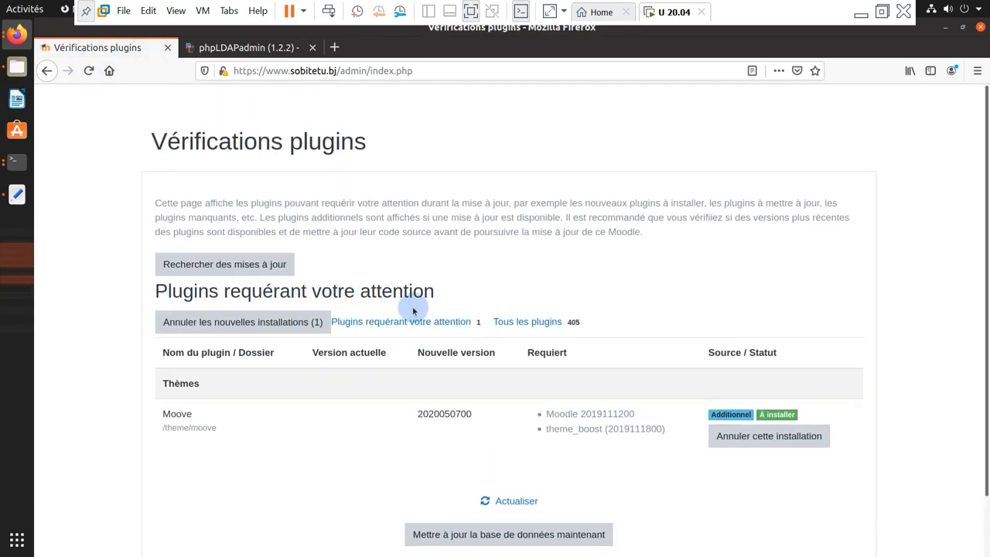
scroll(287, 353, "down", 1)
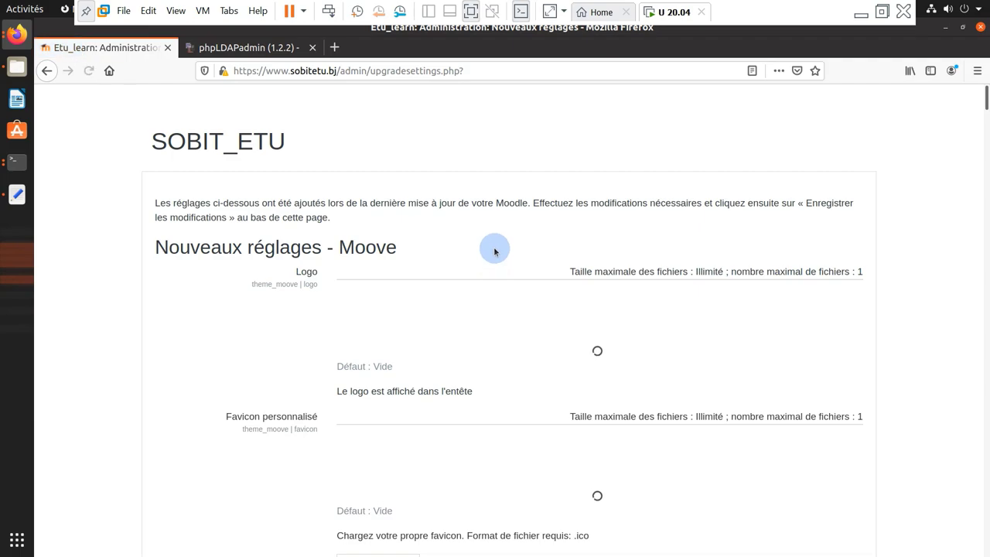
scroll(495, 251, "down", 10)
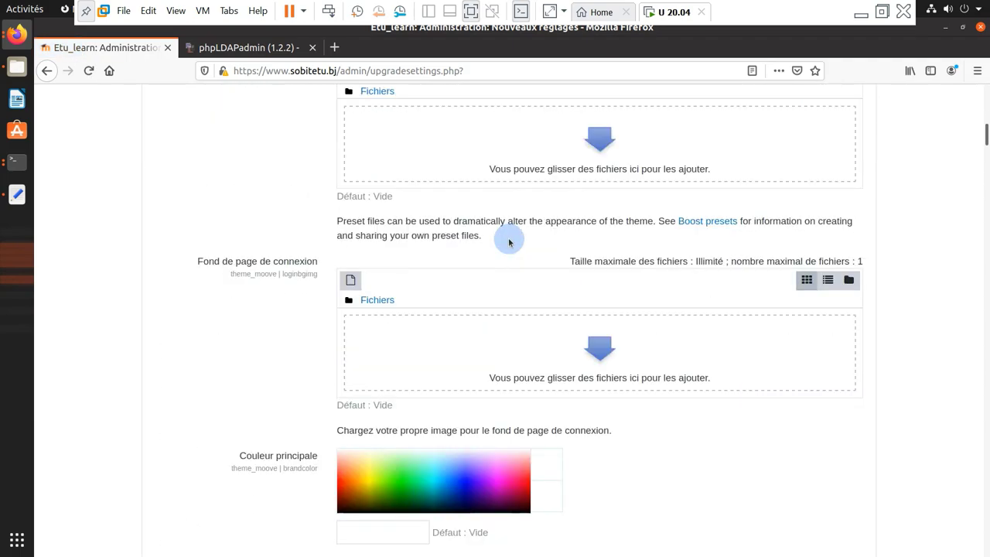
scroll(509, 243, "down", 5)
left_click_drag(986, 153, 971, 493)
scroll(736, 451, "down", 20)
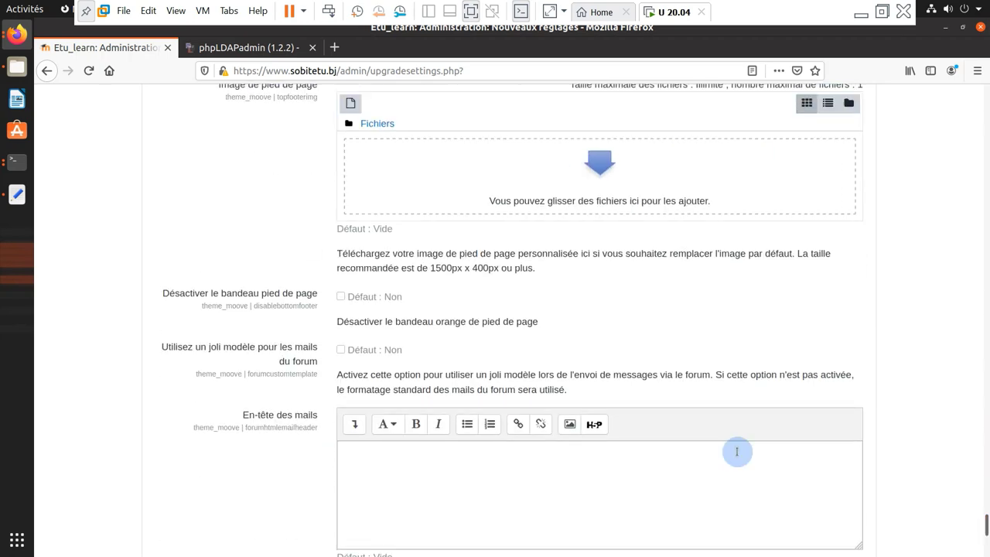
left_click(220, 456)
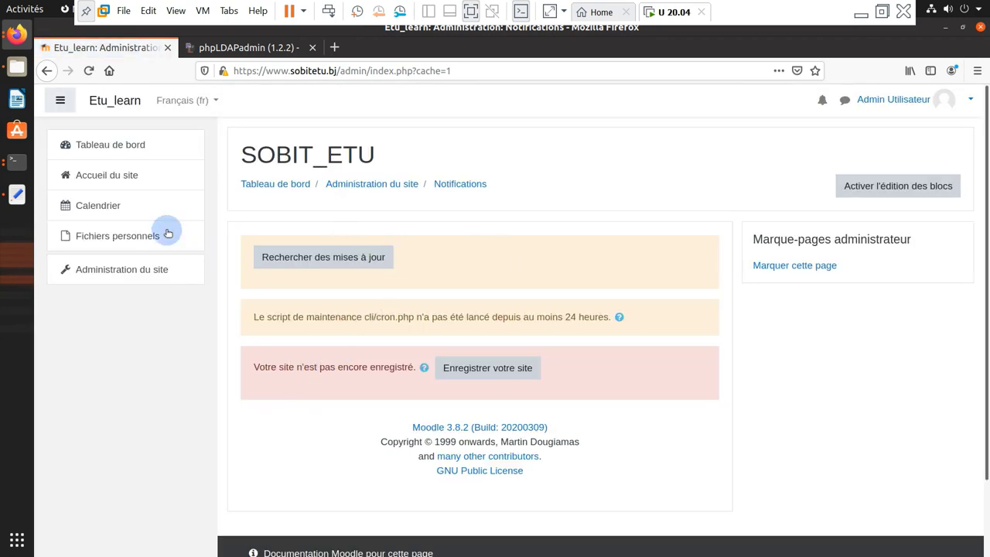
In the theme selector, switch the Default device theme to Moove and confirm the saved theme
left_click(133, 277)
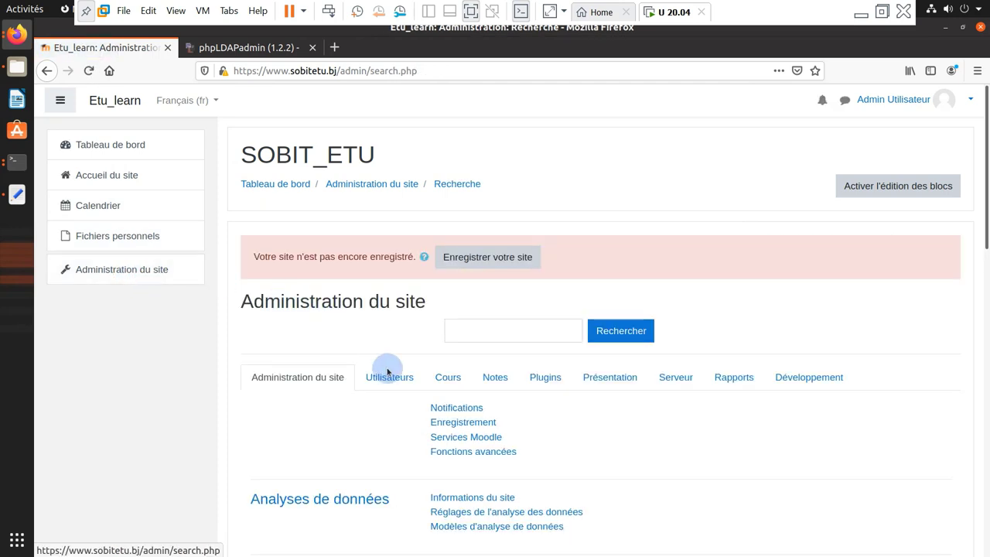
scroll(465, 371, "down", 3)
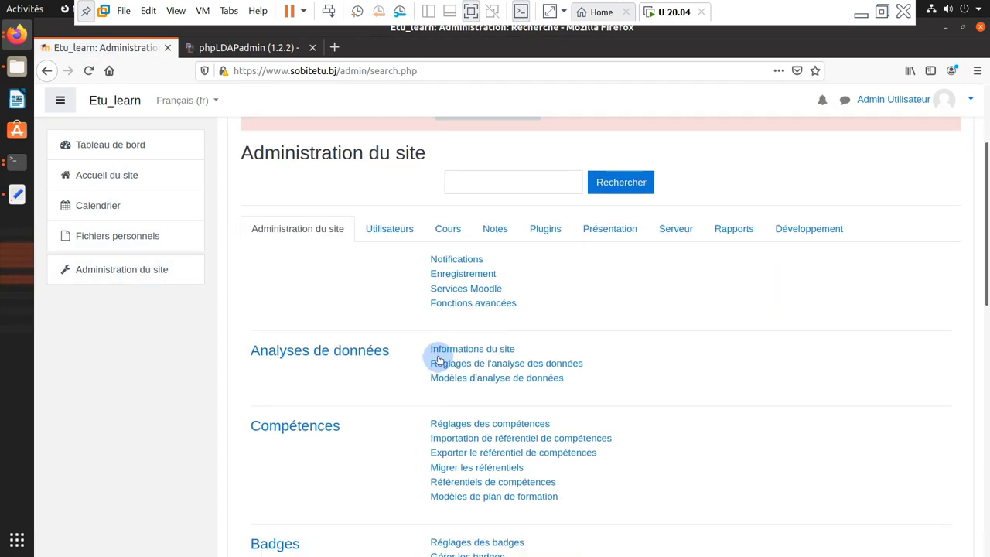
left_click(624, 234)
scroll(541, 309, "down", 3)
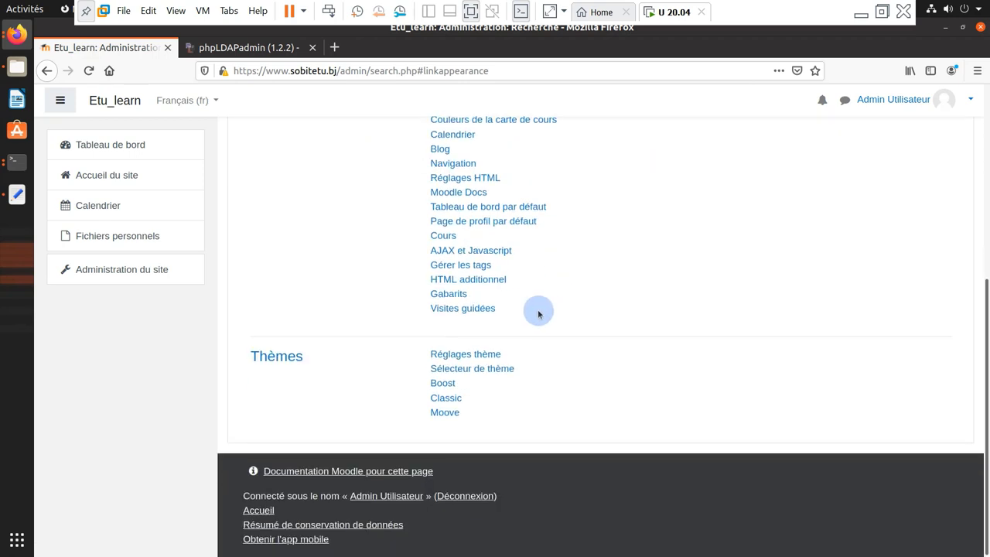
left_click(469, 370)
scroll(473, 383, "down", 3)
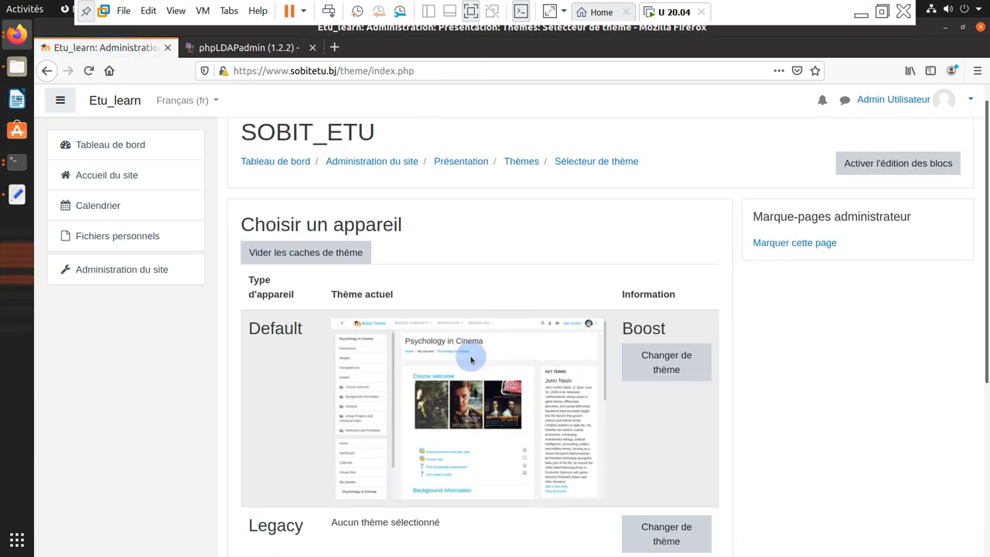
left_click(663, 240)
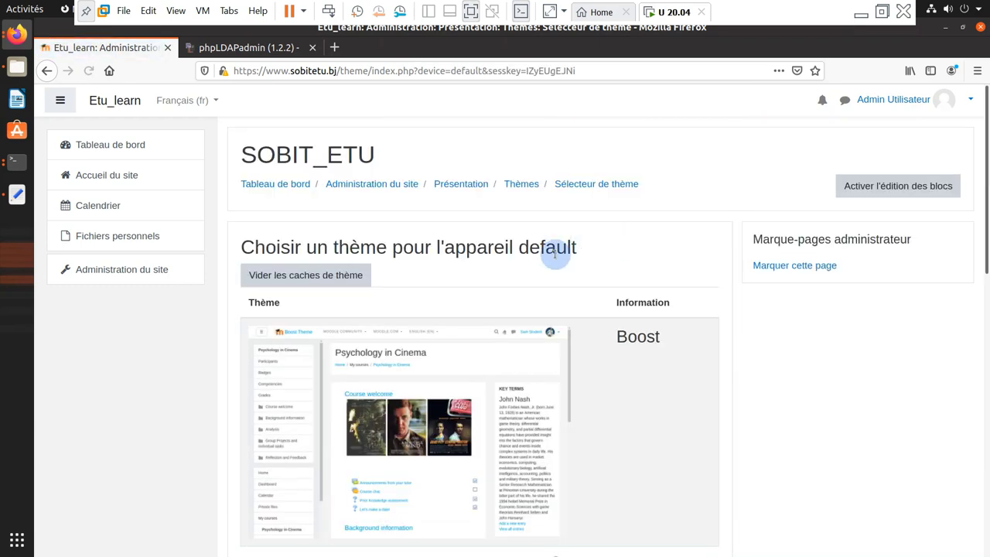
scroll(471, 307, "down", 1)
scroll(470, 308, "down", 10)
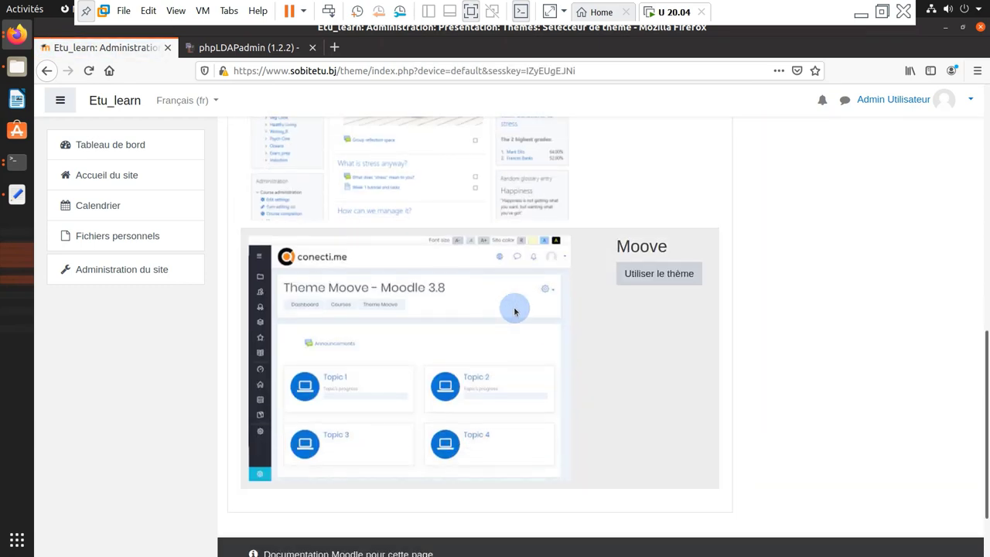
left_click(657, 277)
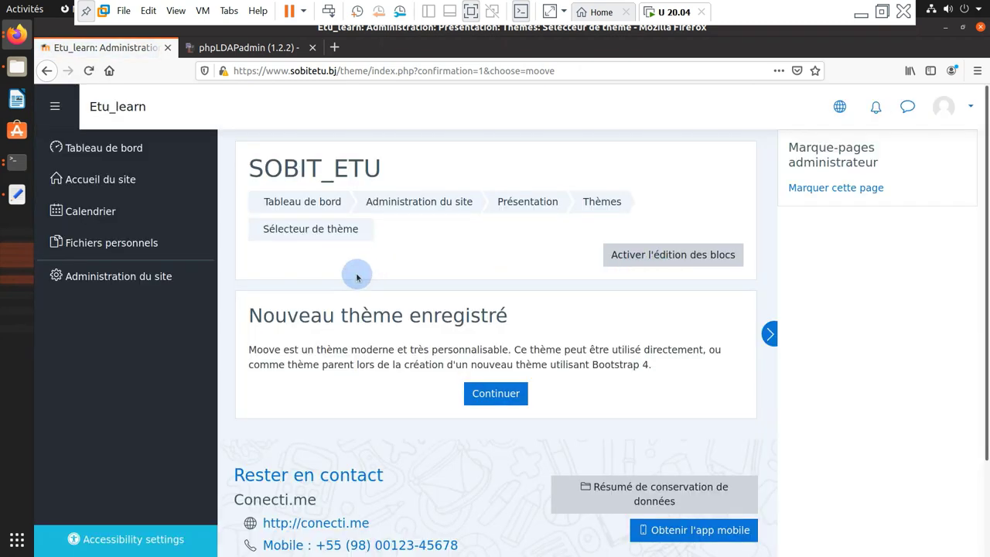
left_click(488, 398)
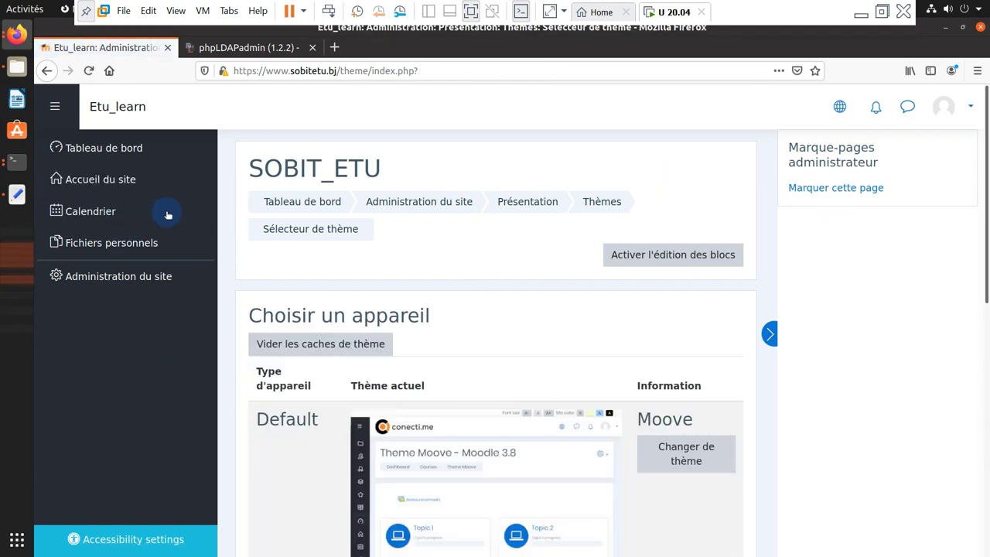
Start a new course named 'Mathematique' with short name 'Maths'
left_click(101, 284)
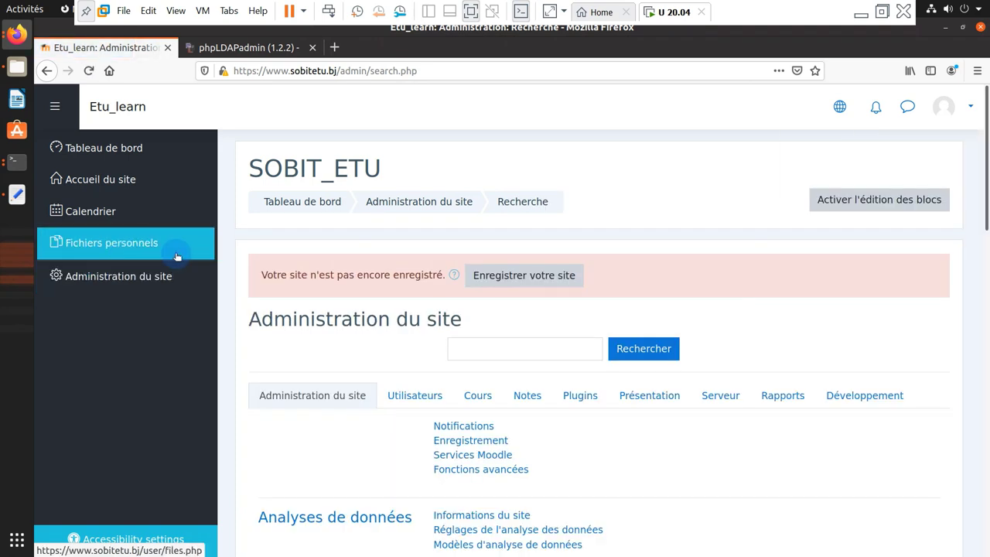
scroll(453, 380, "down", 3)
left_click(474, 288)
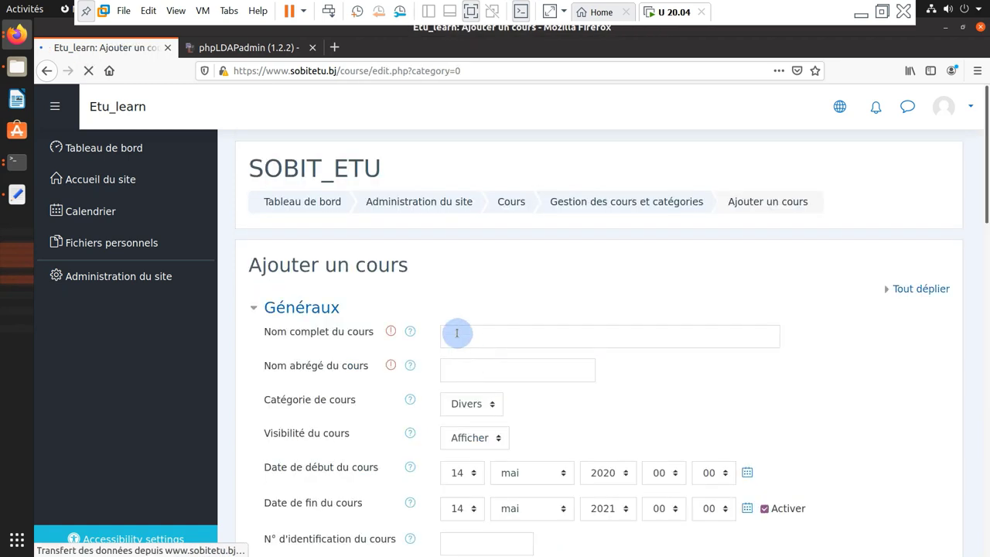
scroll(431, 320, "down", 2)
left_click(470, 263)
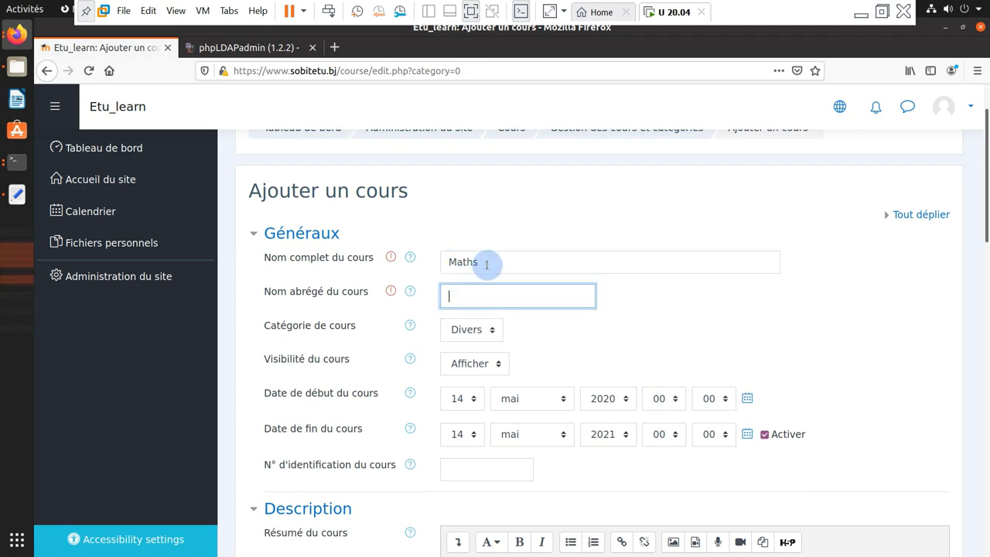
left_click(486, 265)
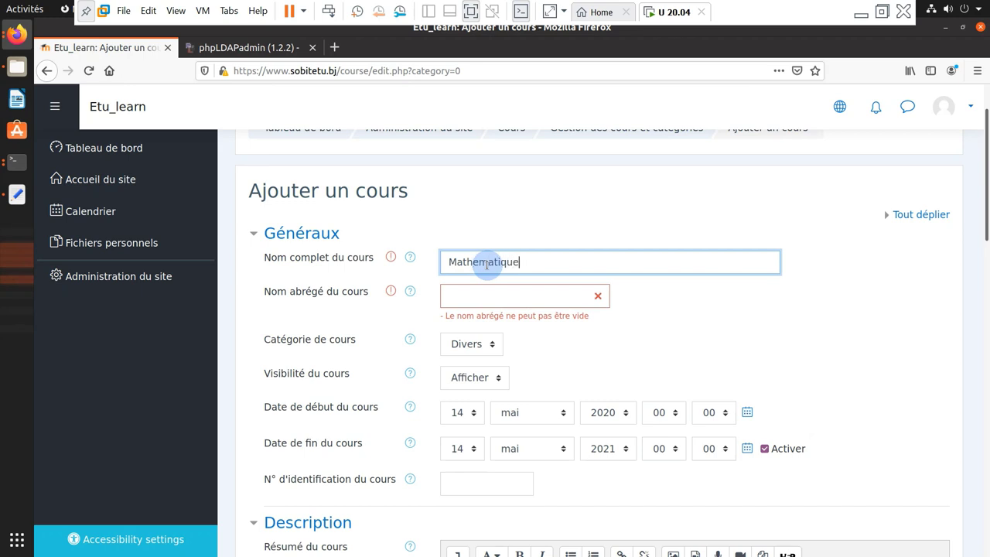
left_click(495, 297)
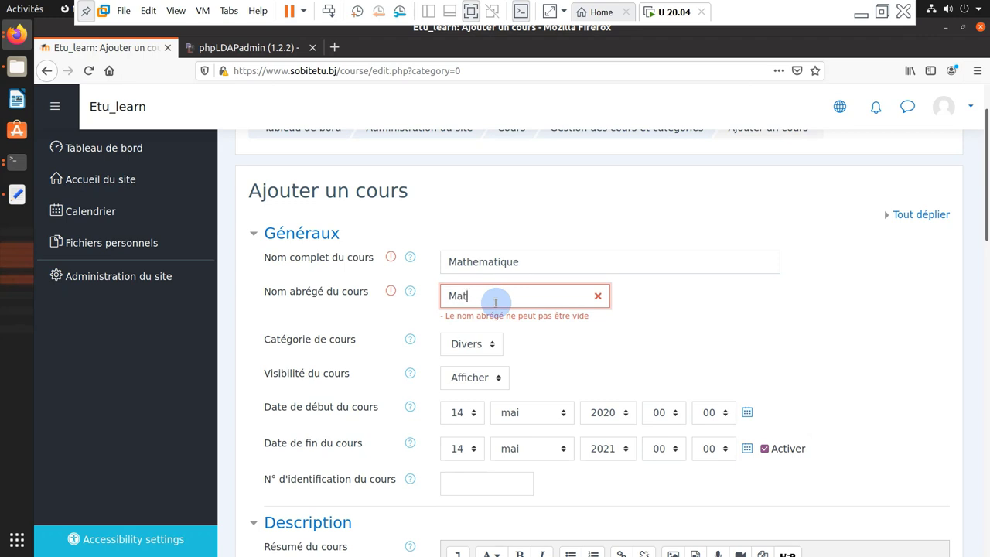
Keep the Divers category and visible status, and begin the course summary
left_click(495, 350)
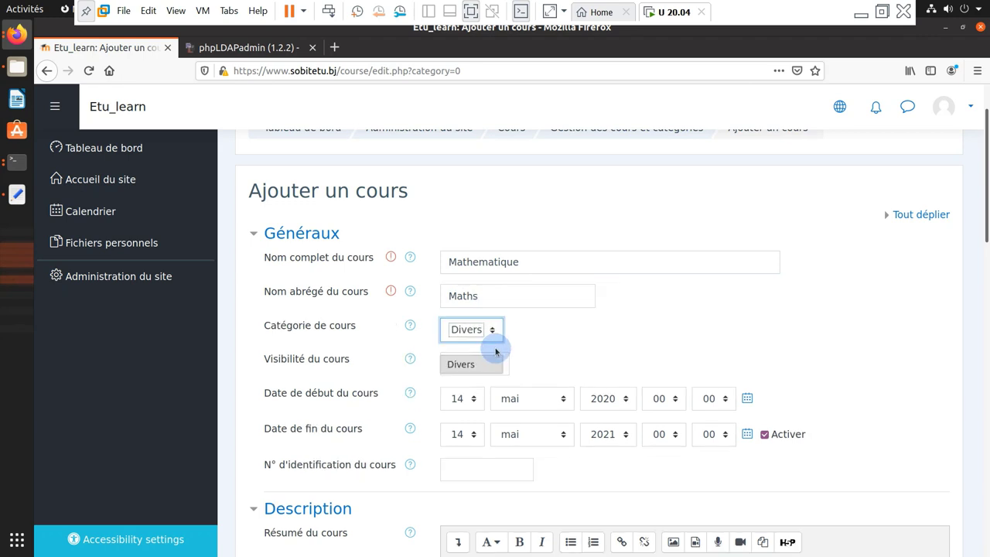
left_click(501, 372)
left_click(499, 370)
left_click(568, 342)
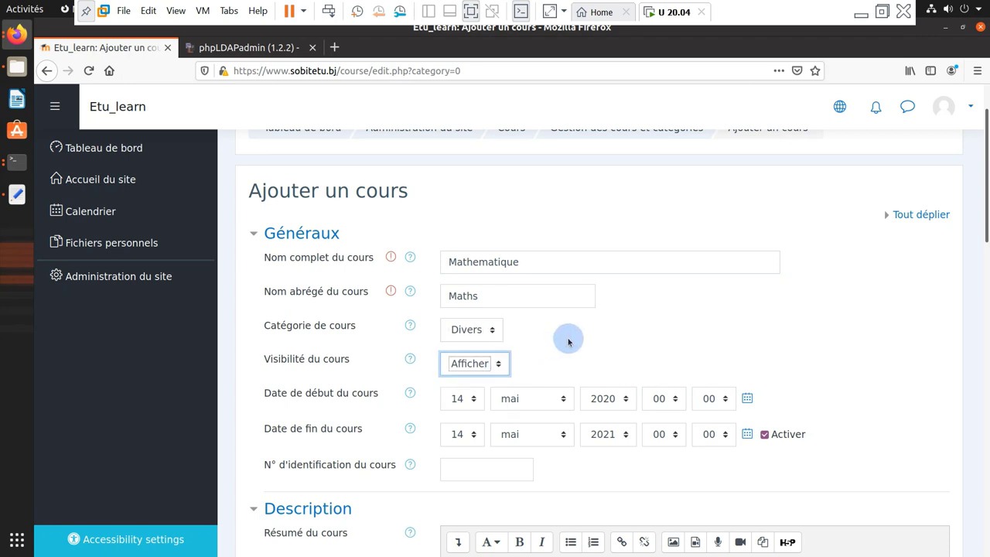
scroll(569, 348, "down", 2)
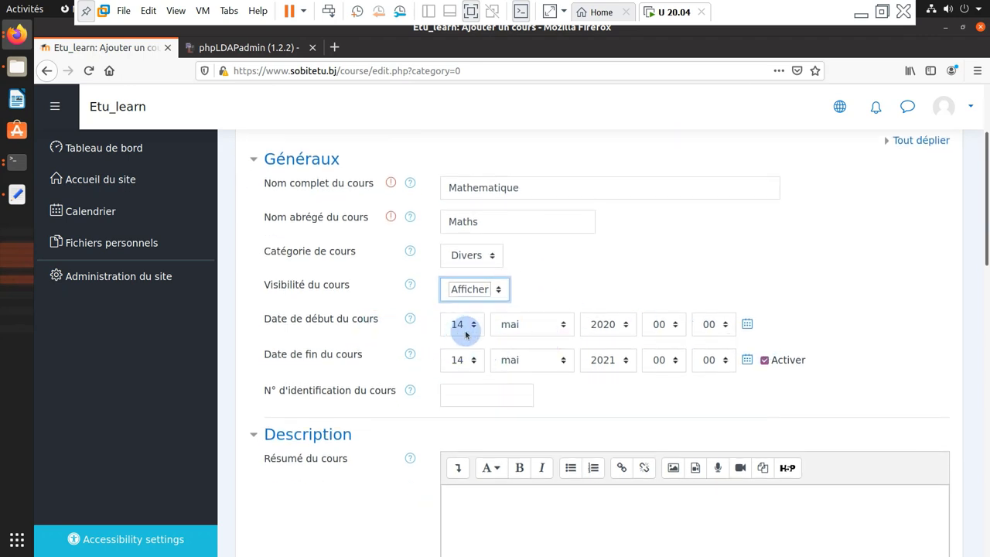
scroll(553, 353, "down", 3)
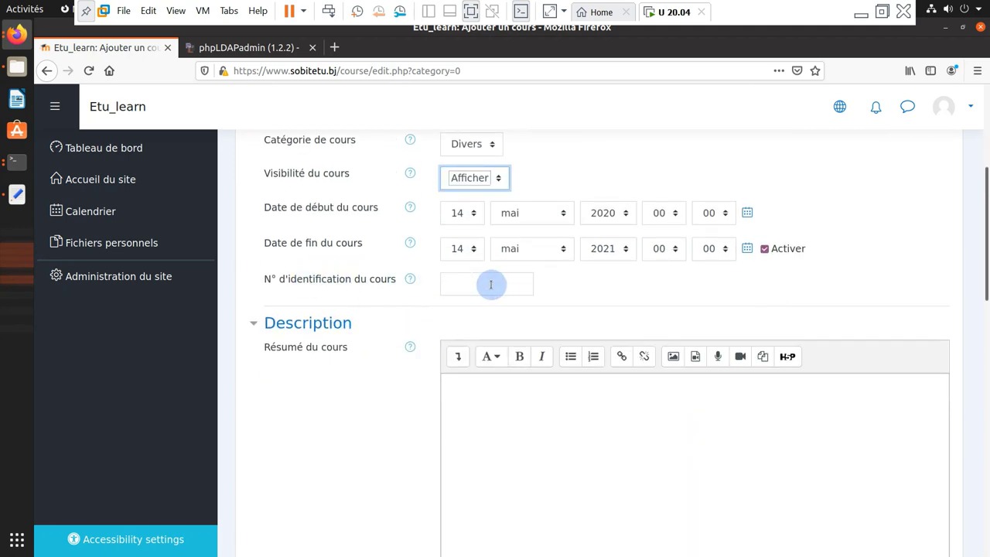
scroll(491, 284, "down", 4)
left_click(539, 311)
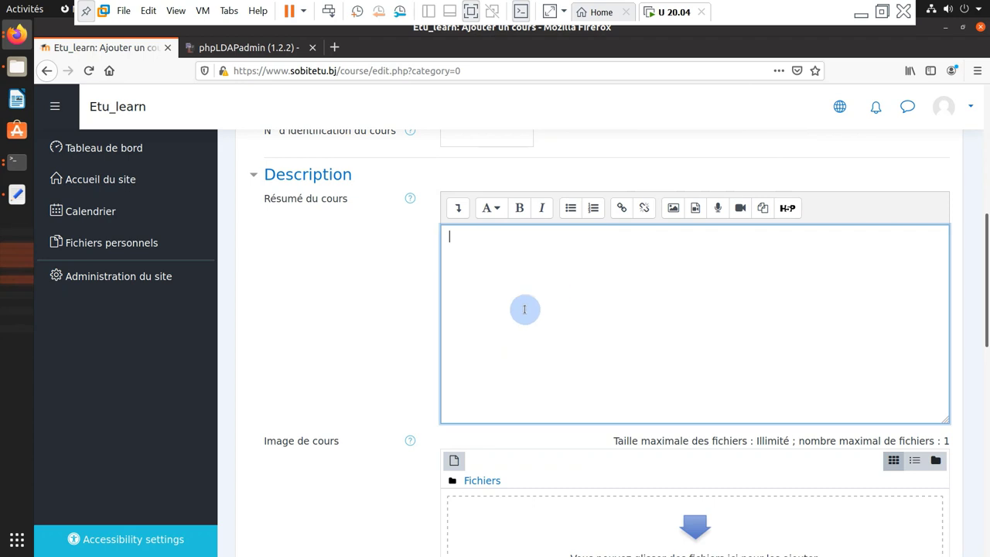
scroll(525, 309, "down", 8)
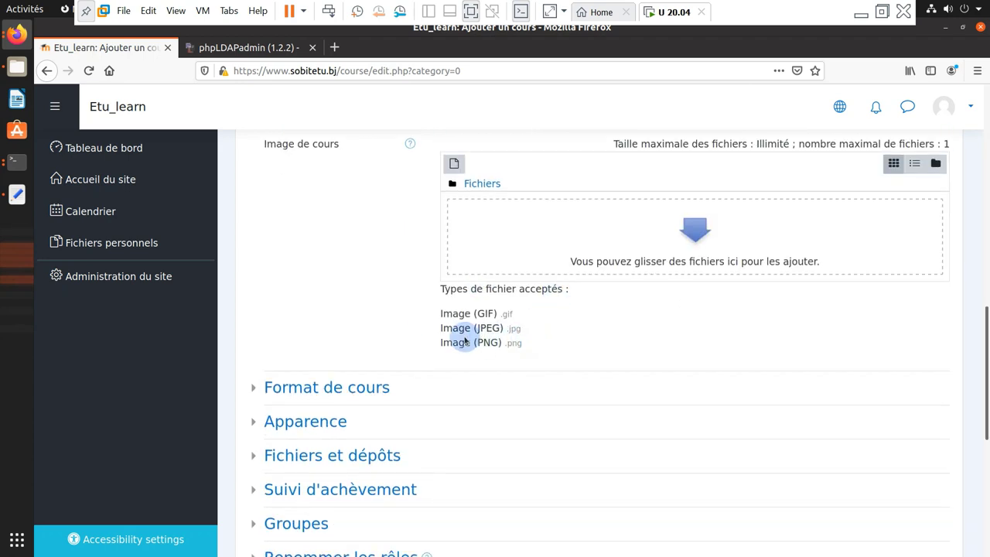
scroll(465, 341, "down", 6)
Set the course format to Thématique with 3 sections
left_click(325, 165)
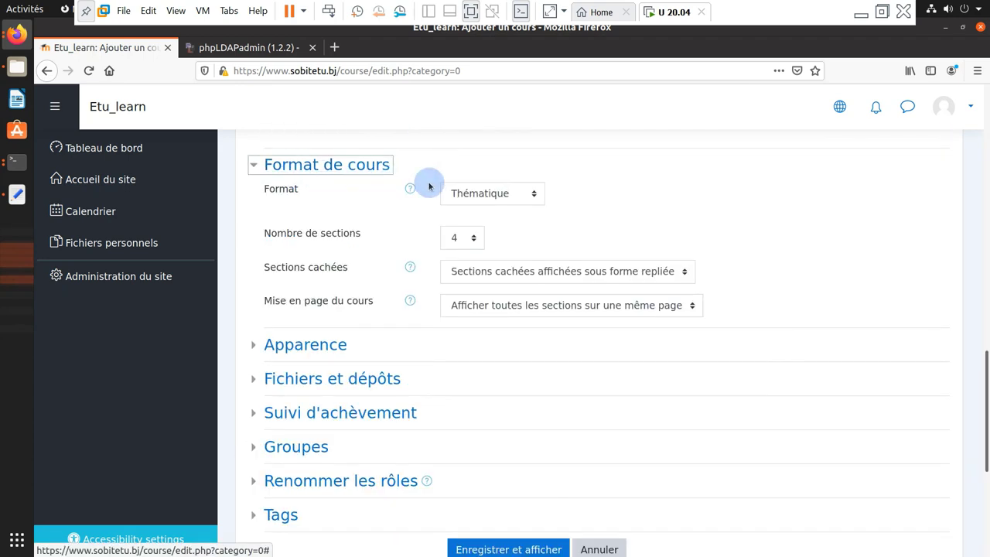
left_click(536, 198)
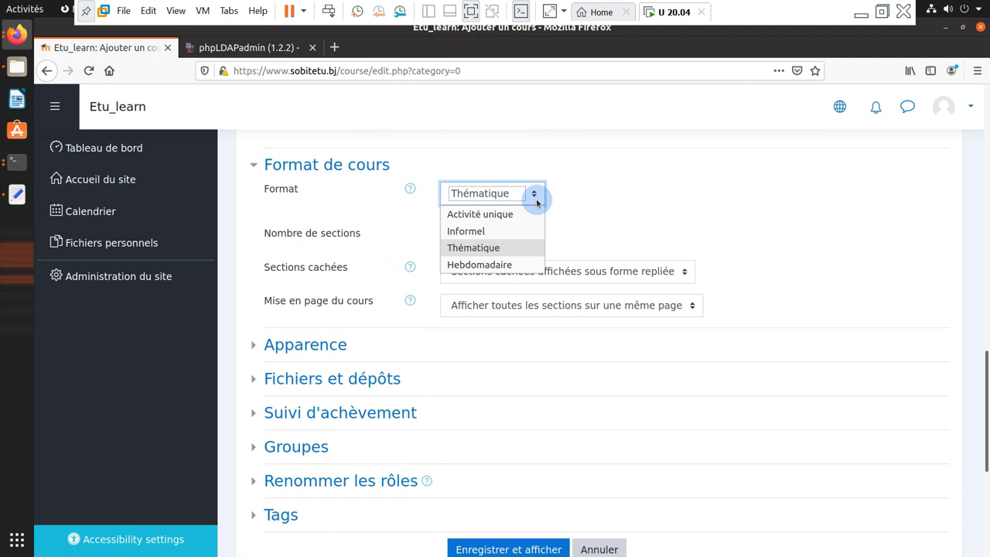
left_click(348, 230)
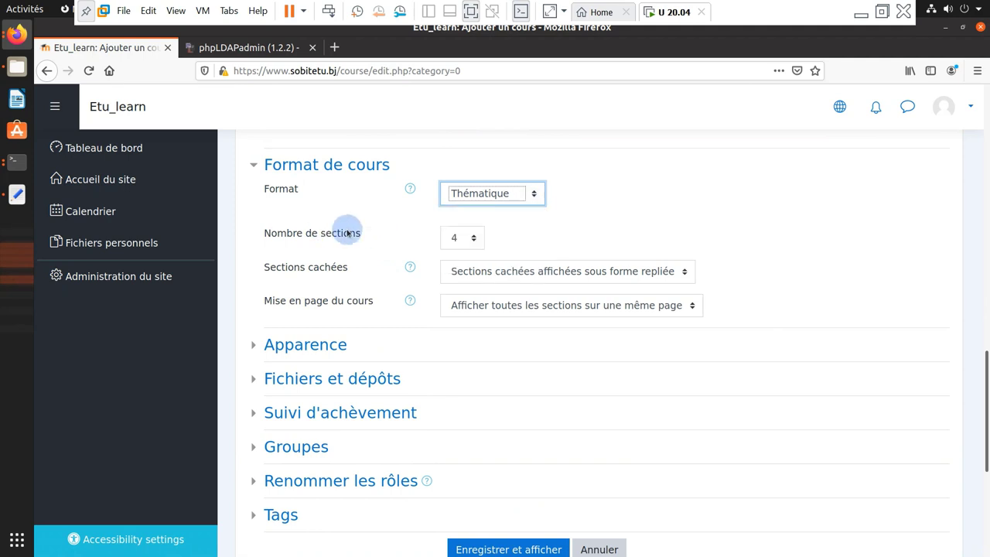
left_click(473, 242)
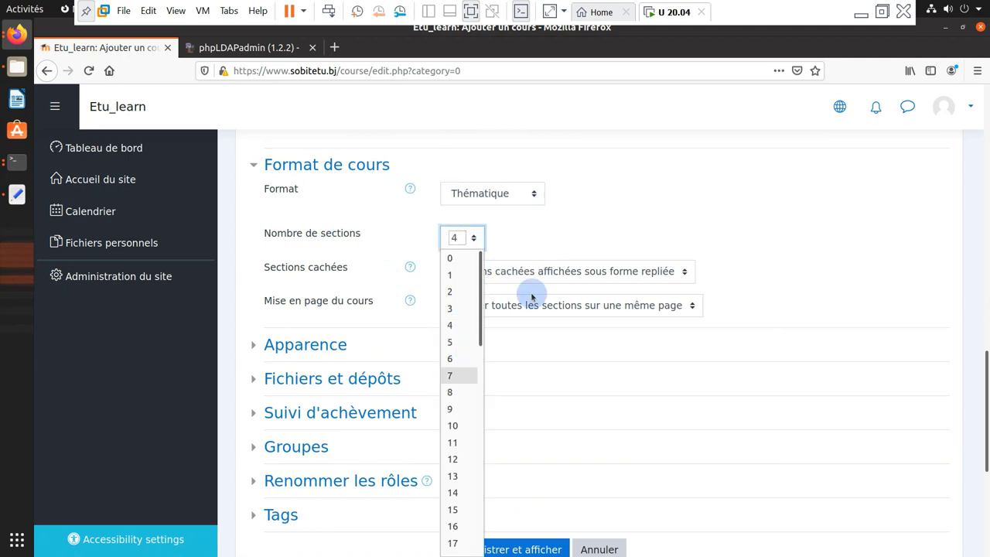
left_click(461, 309)
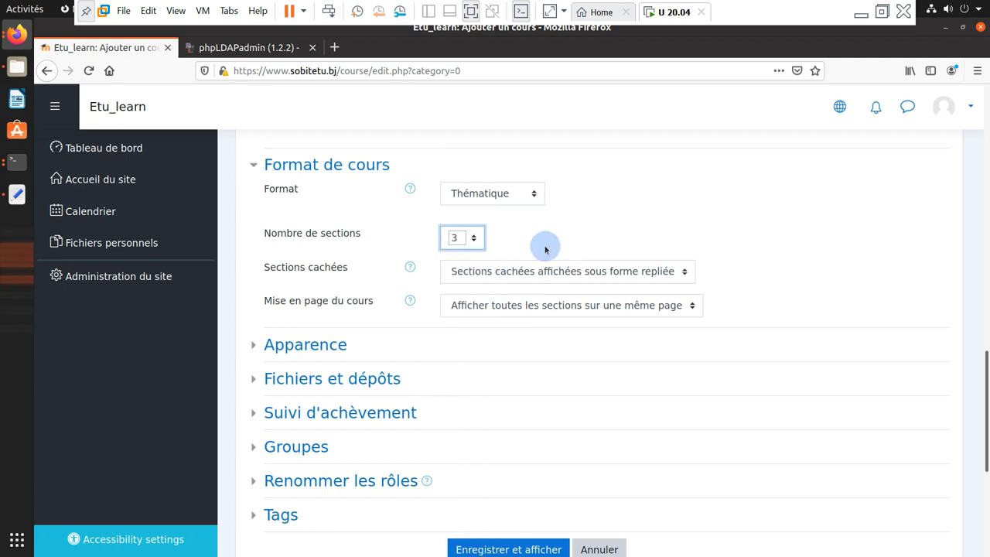
scroll(569, 292, "down", 1)
scroll(569, 292, "down", 2)
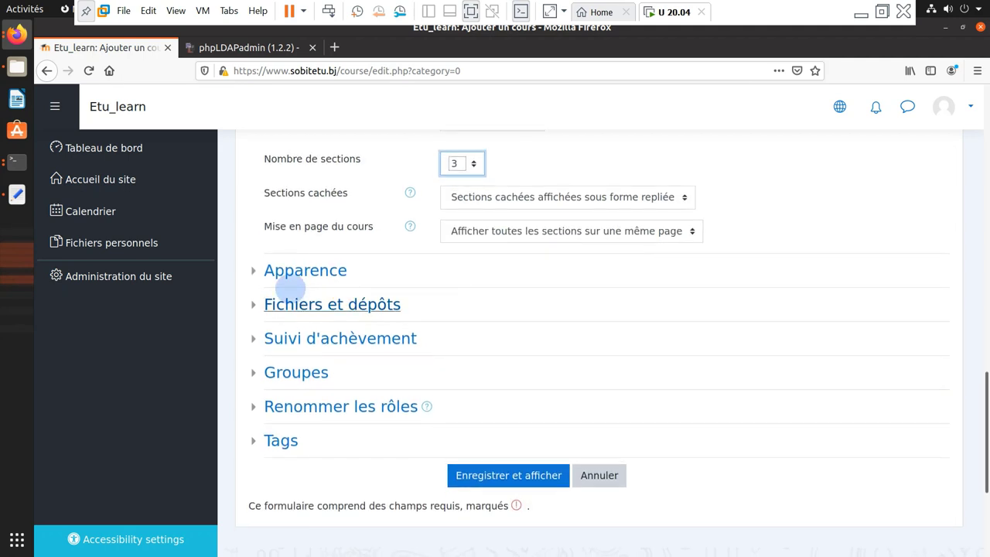
Force the course language to Français (fr), then save and display the course
left_click(332, 270)
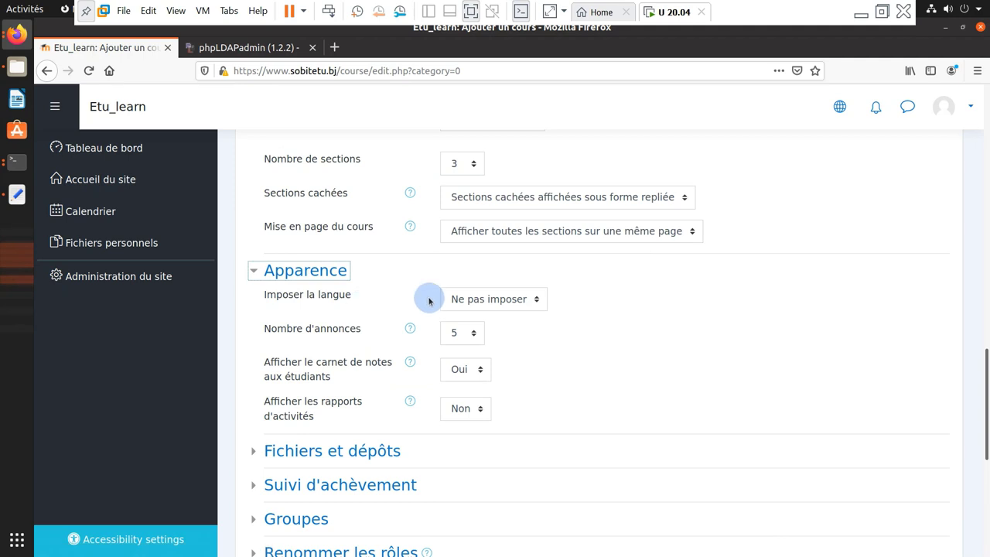
left_click(506, 298)
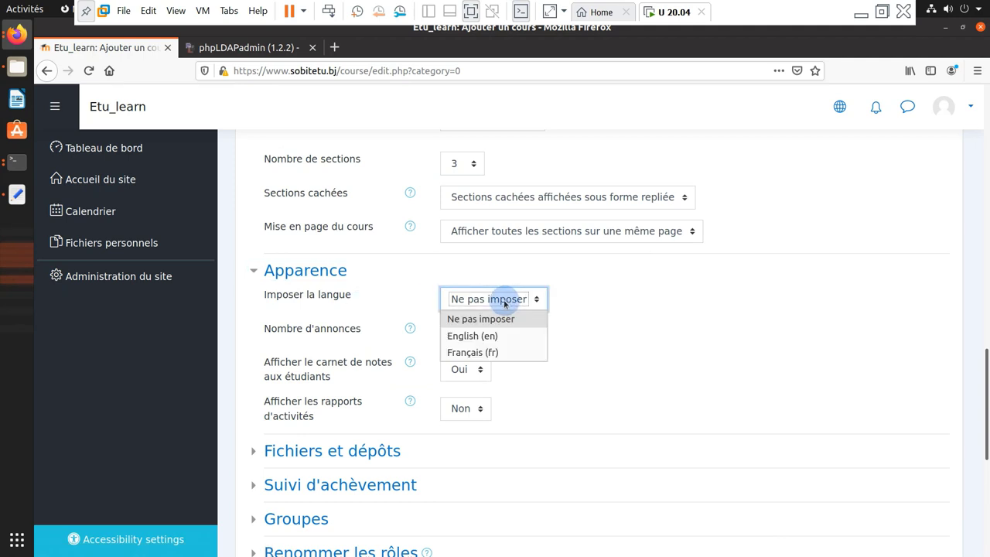
left_click(495, 352)
scroll(500, 312, "down", 2)
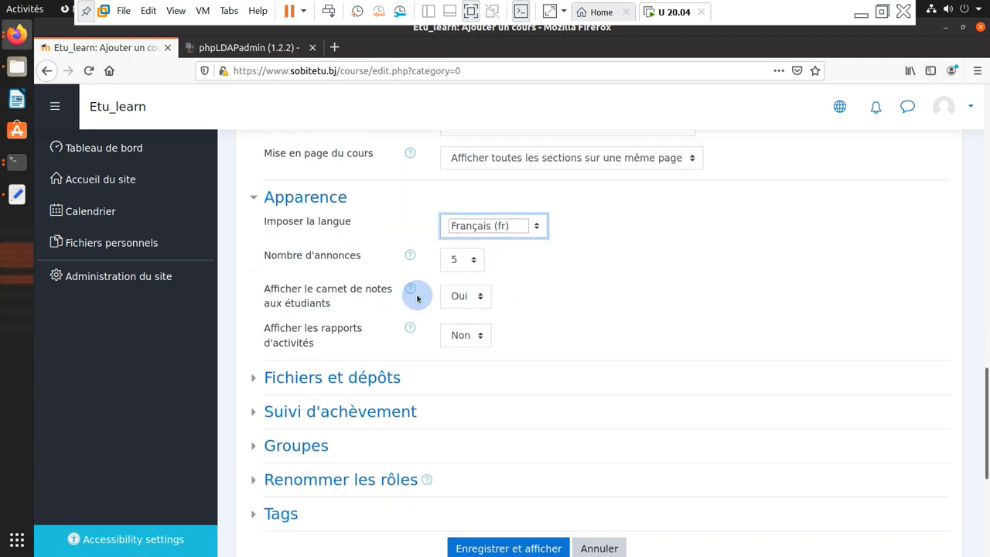
scroll(429, 294, "down", 1)
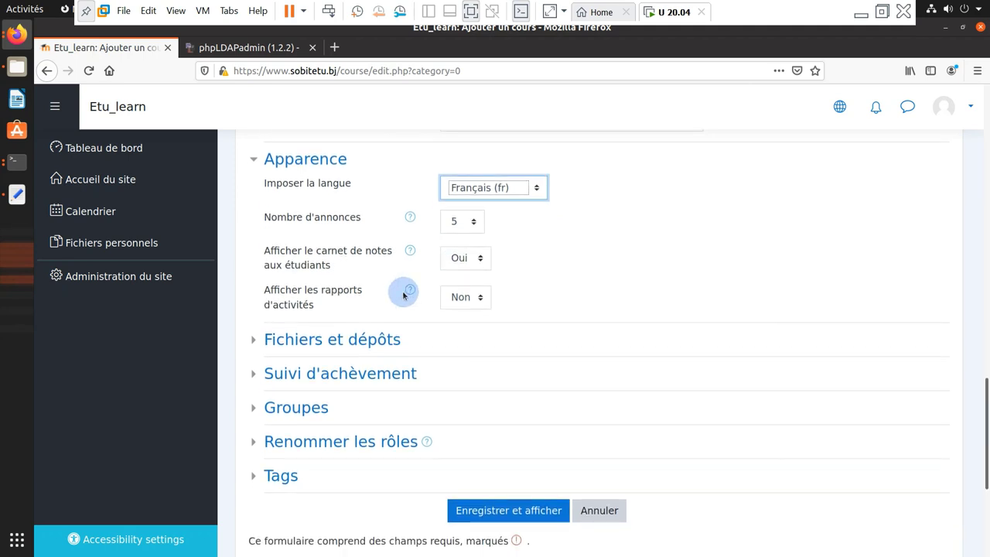
left_click(380, 338)
scroll(382, 335, "down", 3)
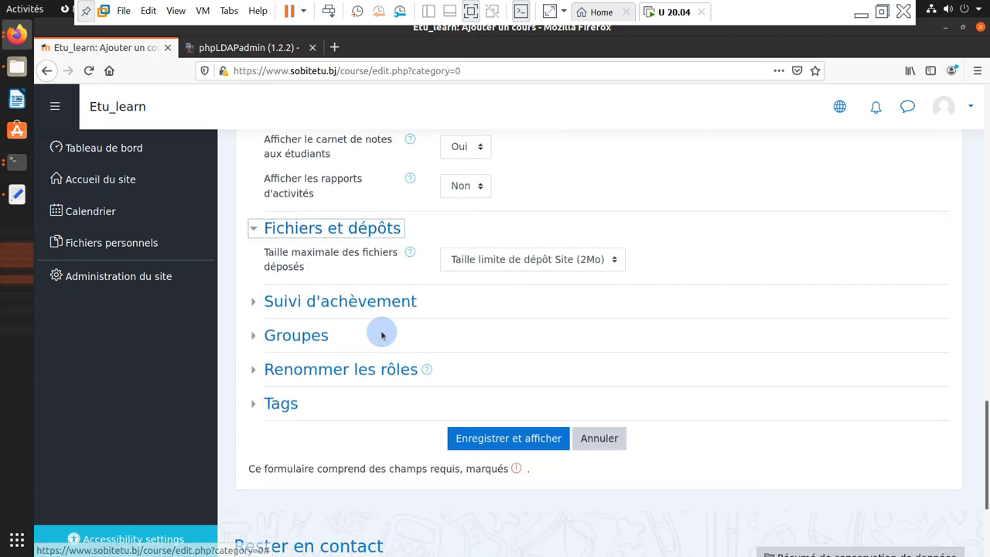
scroll(380, 335, "down", 3)
left_click(509, 332)
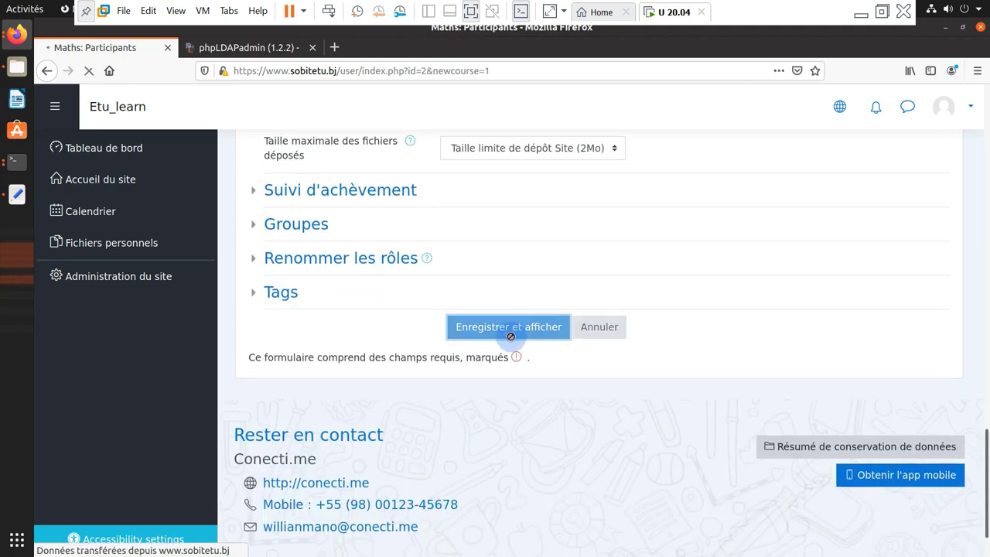
Enrol the LDAP student account in the Maths course with the Étudiant role
scroll(451, 321, "down", 4)
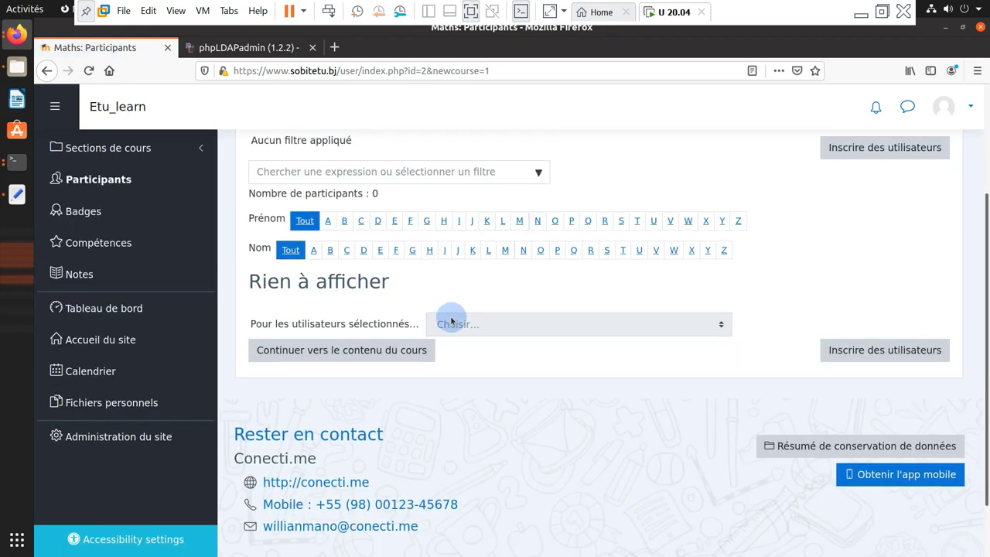
scroll(452, 321, "up", 4)
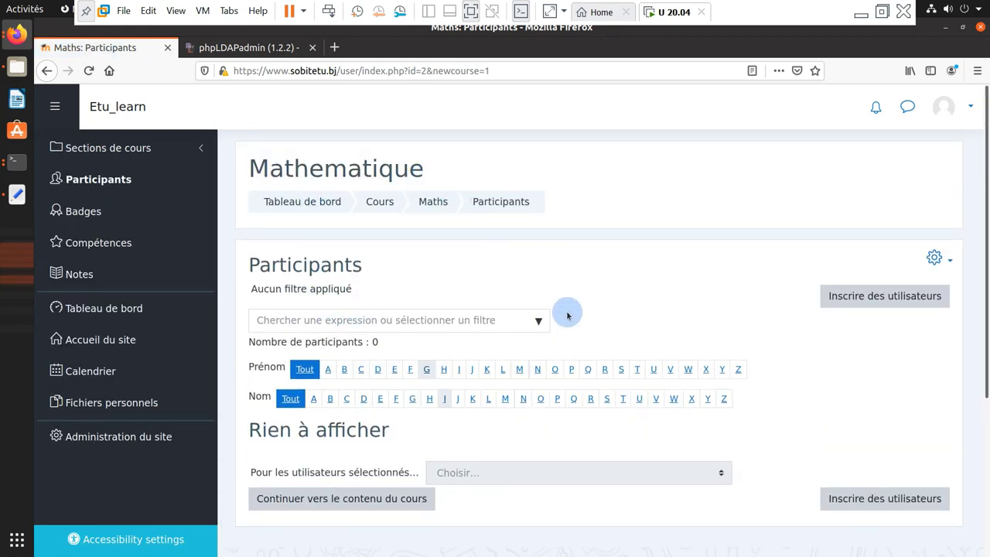
scroll(567, 315, "down", 3)
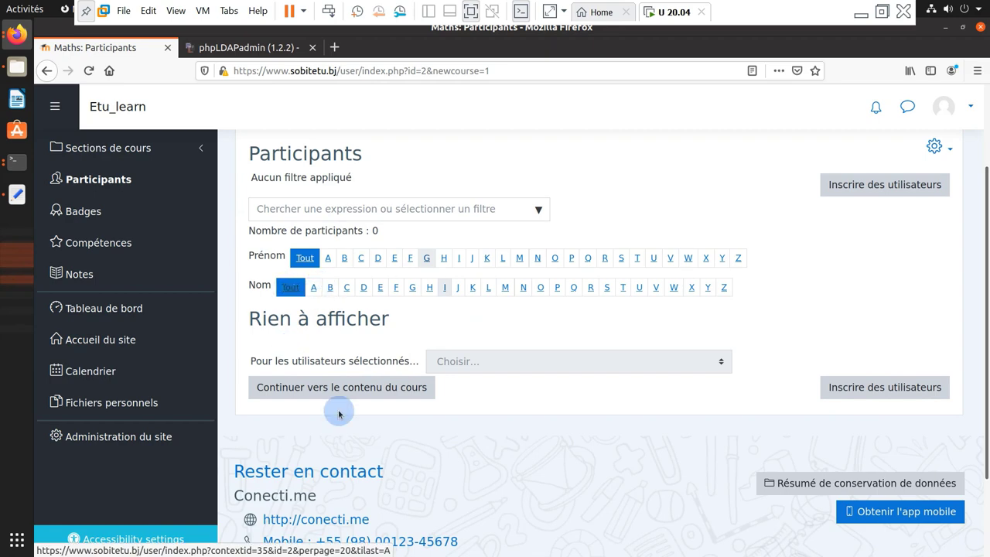
left_click(891, 389)
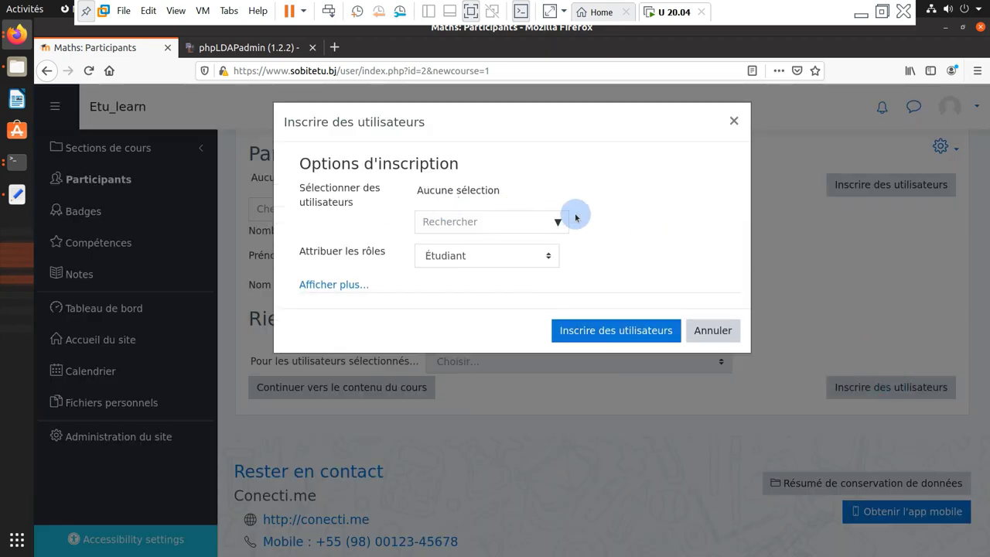
left_click(556, 223)
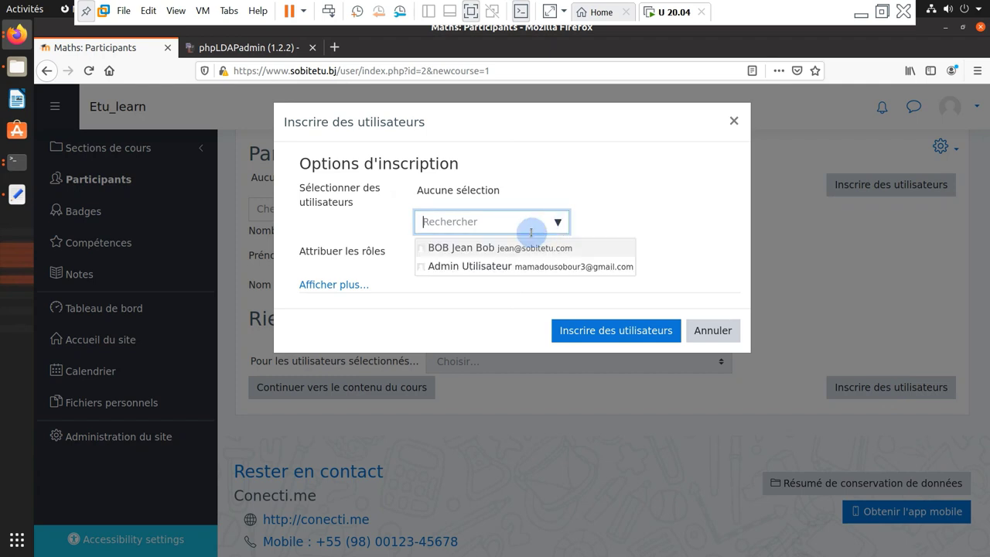
left_click(490, 249)
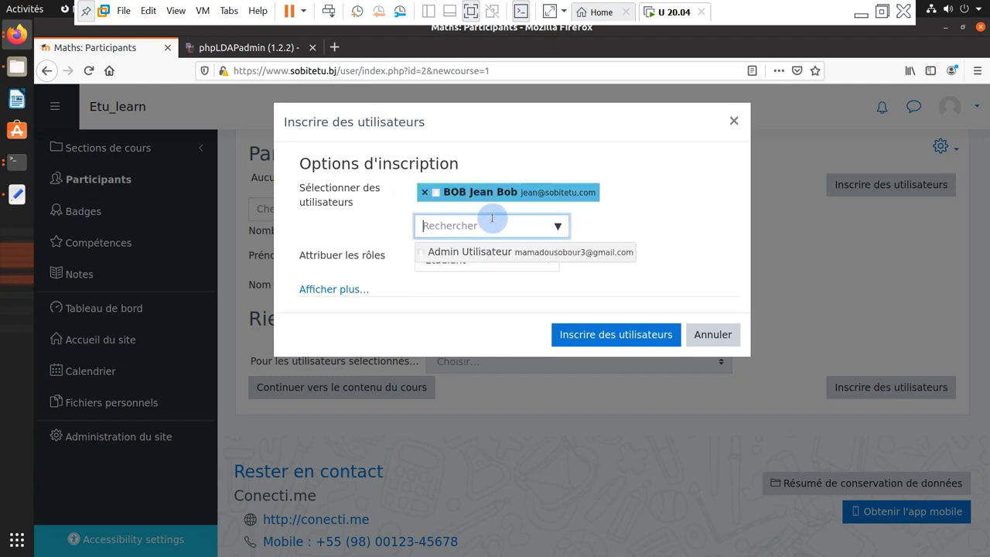
left_click(455, 264)
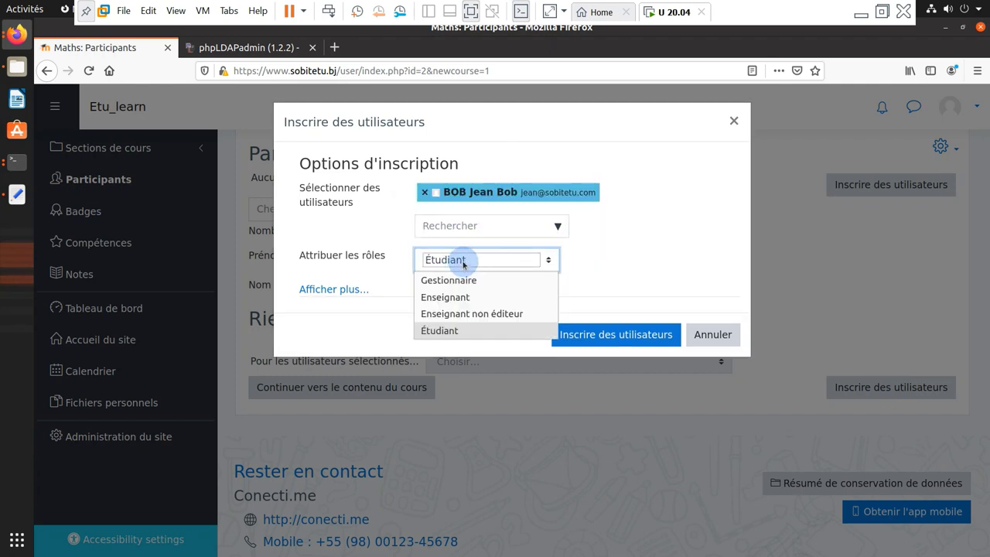
left_click(464, 263)
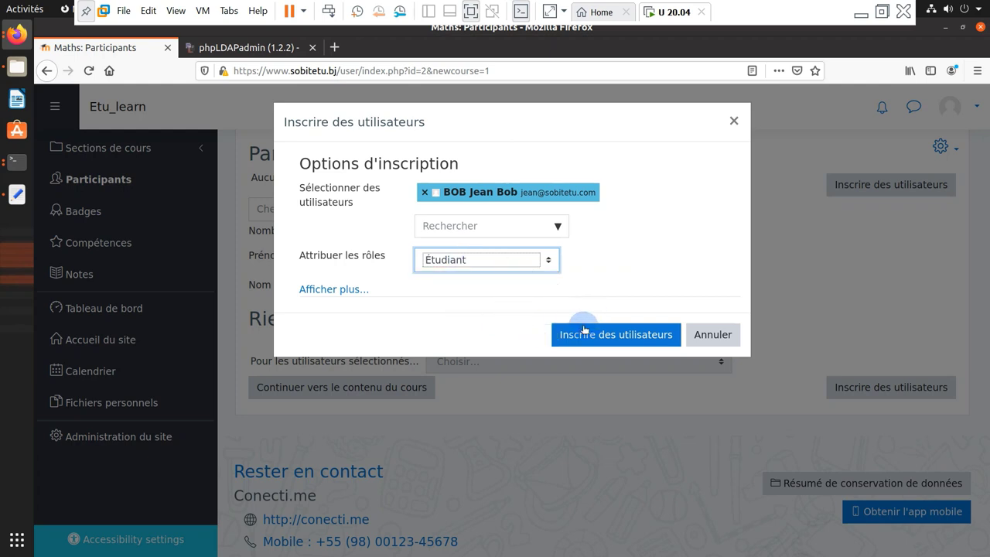
left_click(339, 289)
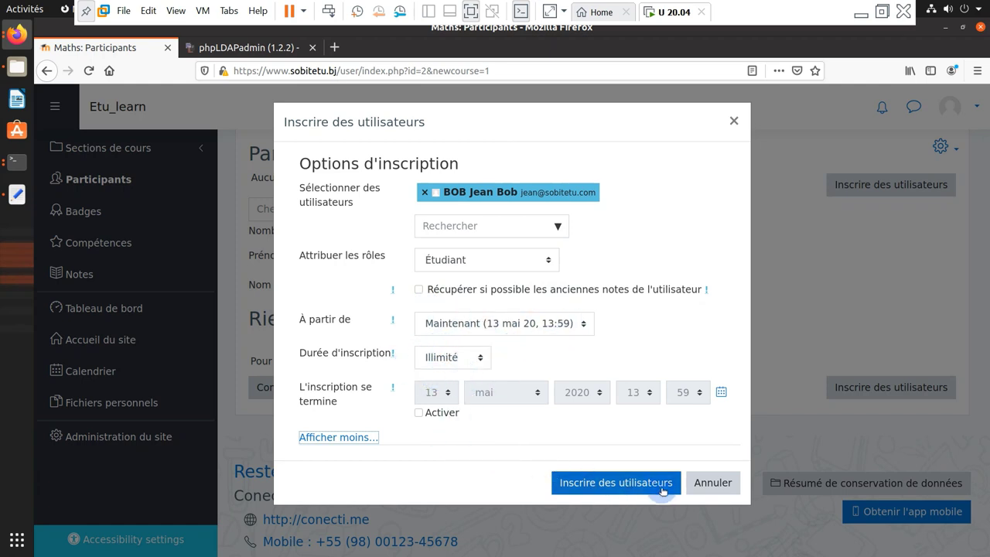
left_click(603, 483)
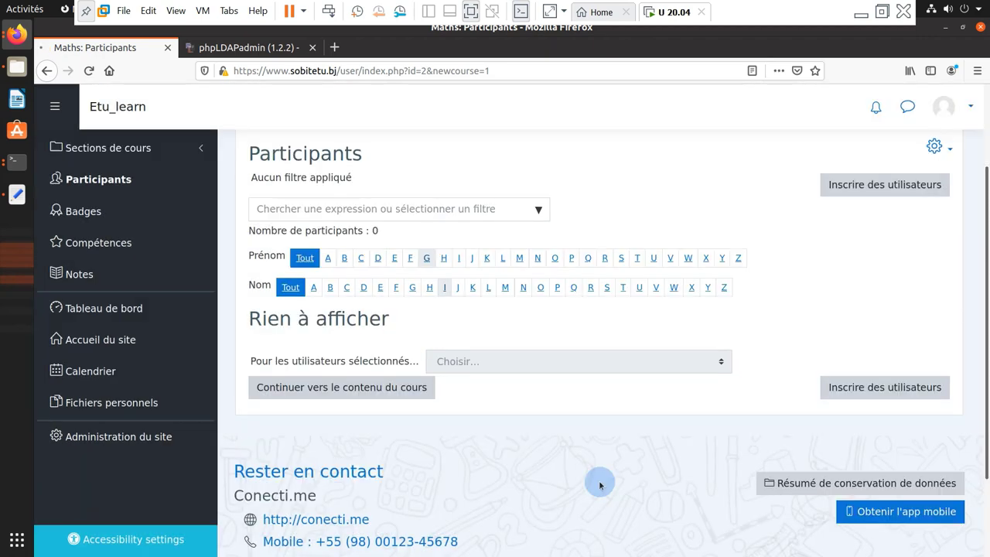
Enrol the admin account in Maths with the Enseignant role
scroll(327, 291, "down", 3)
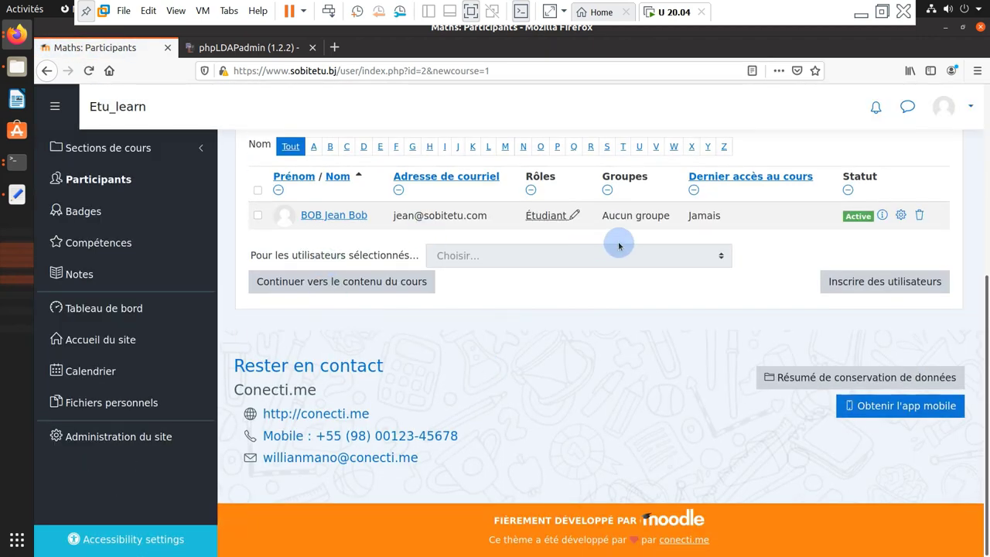
scroll(805, 338, "up", 1)
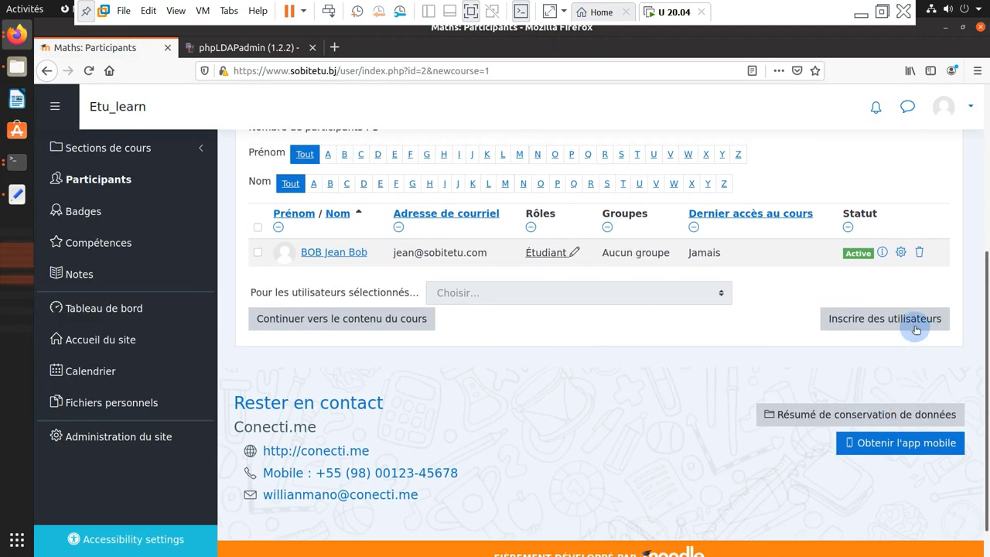
left_click(916, 330)
left_click(535, 228)
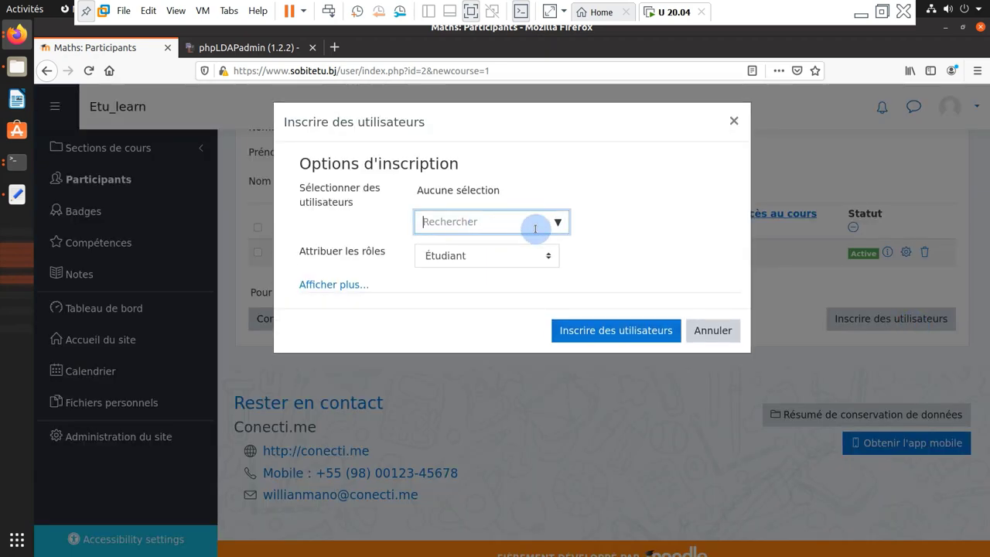
left_click(558, 223)
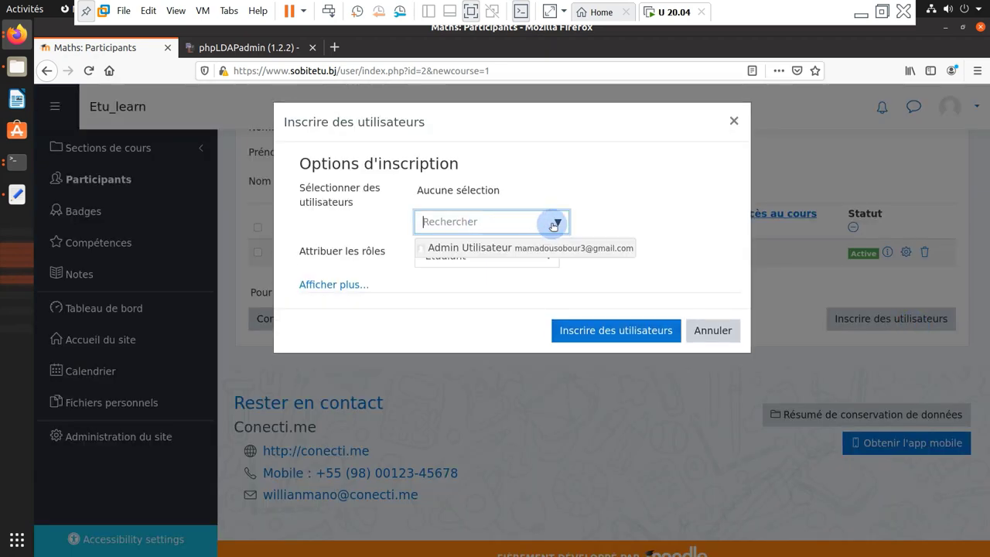
left_click(513, 250)
left_click(490, 264)
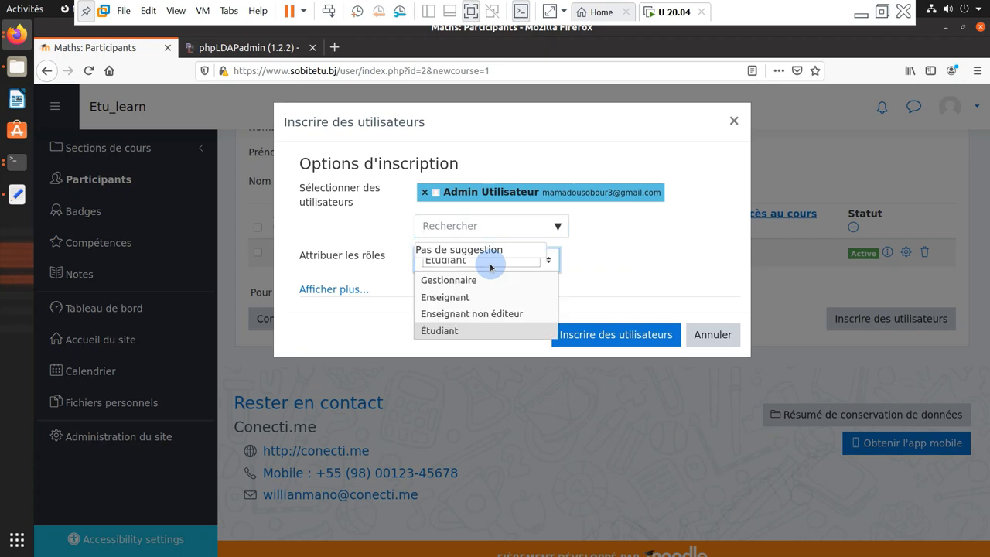
left_click(431, 300)
left_click(617, 333)
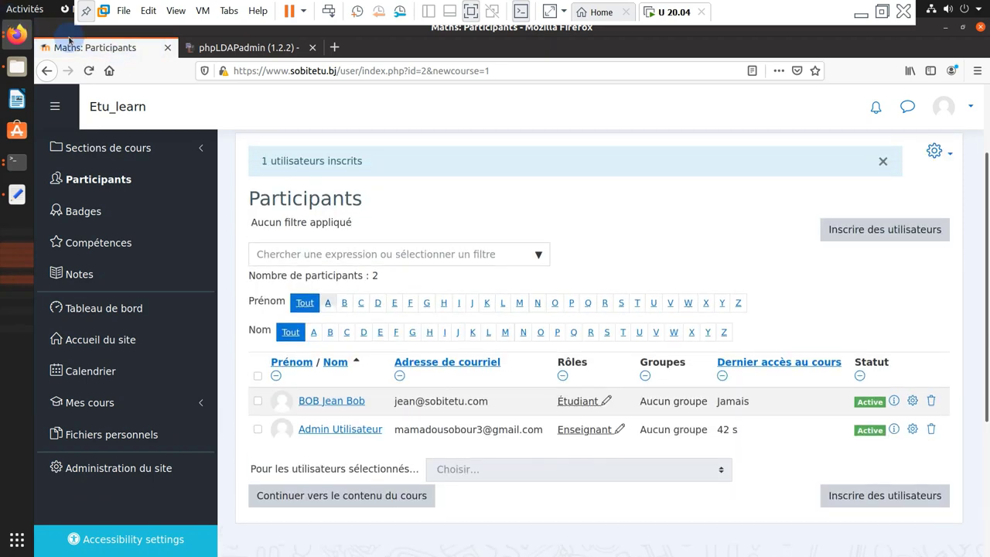
scroll(491, 255, "down", 5)
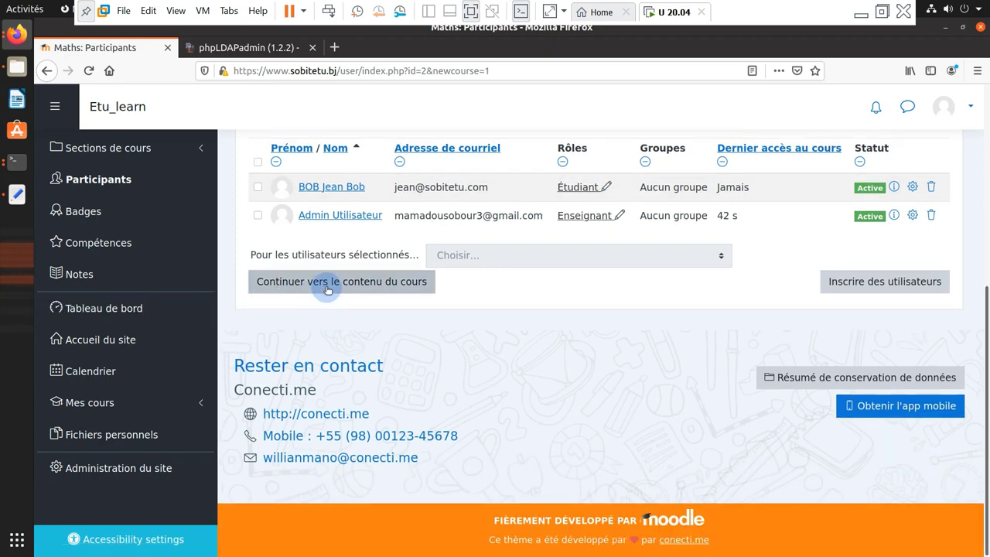
Continue to the Mathematique course content and end the guided tour
left_click(325, 283)
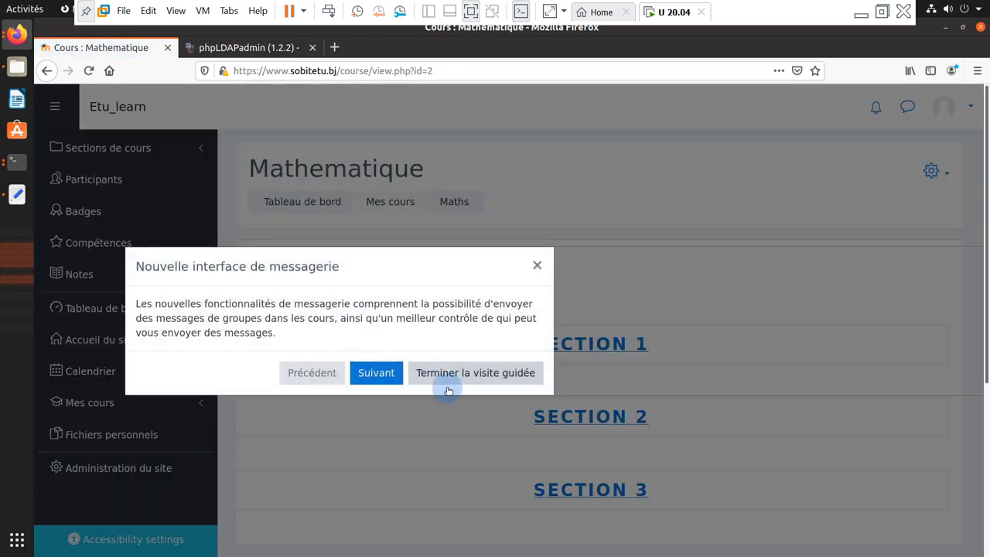
left_click(375, 373)
left_click(696, 369)
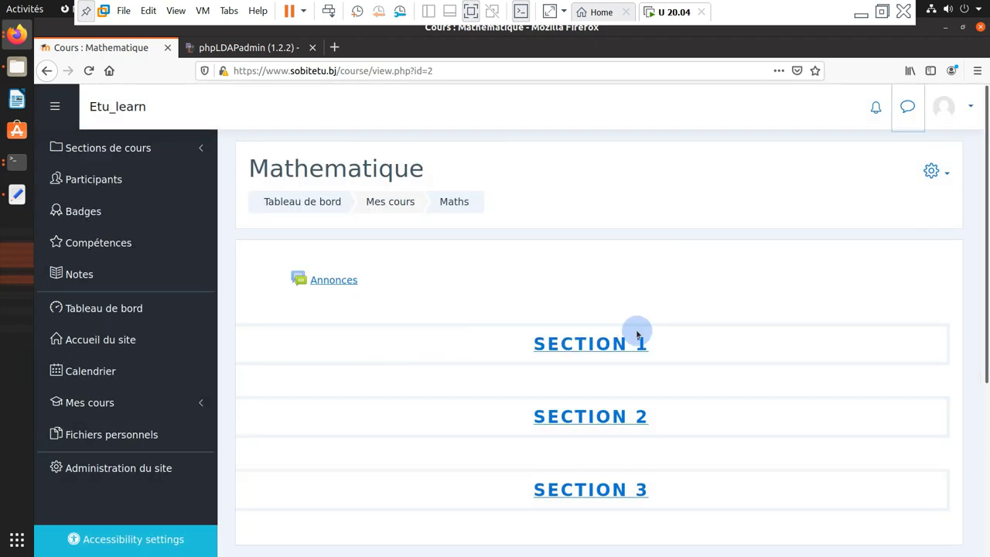
scroll(586, 369, "down", 3)
scroll(593, 278, "up", 3)
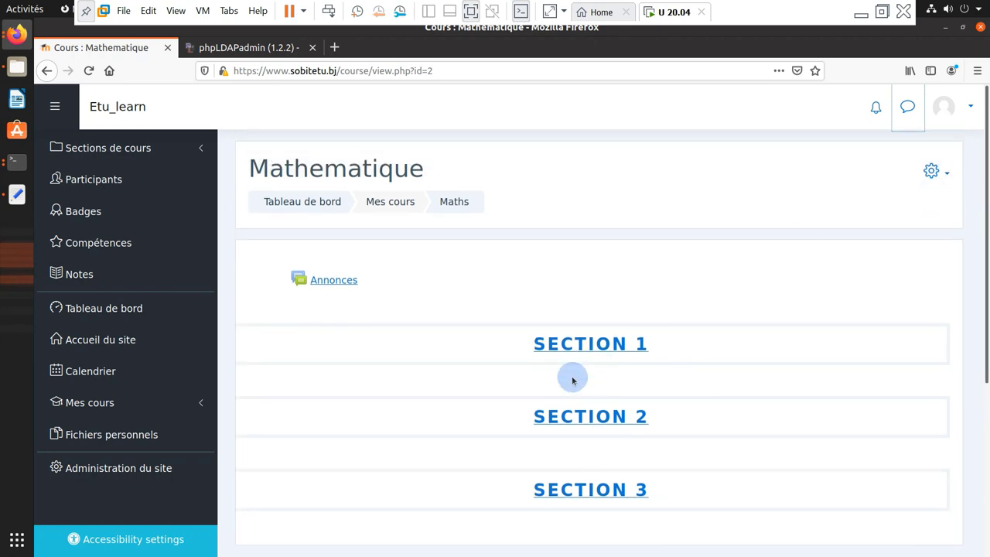
Turn on editing mode and open a new Page resource form in Section 1
left_click(931, 171)
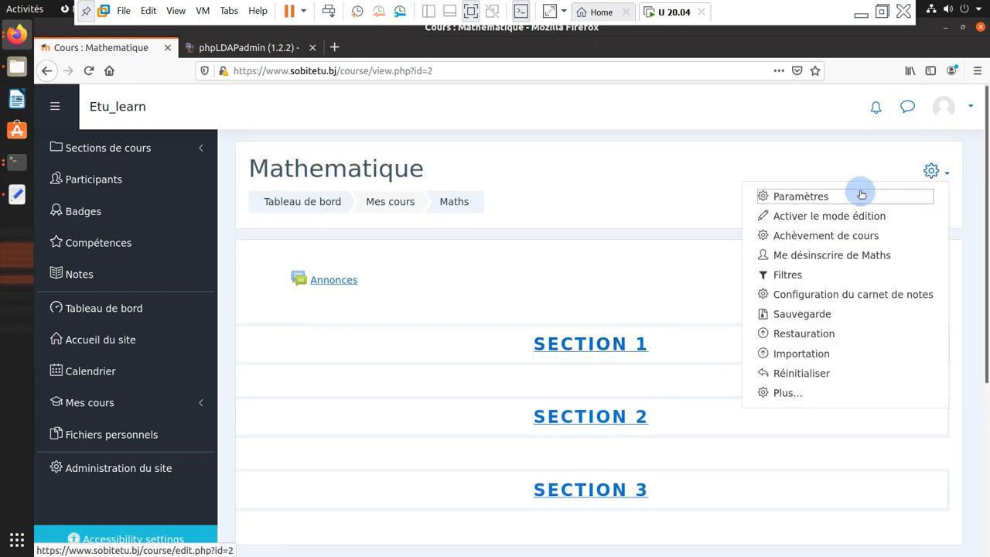
left_click(822, 224)
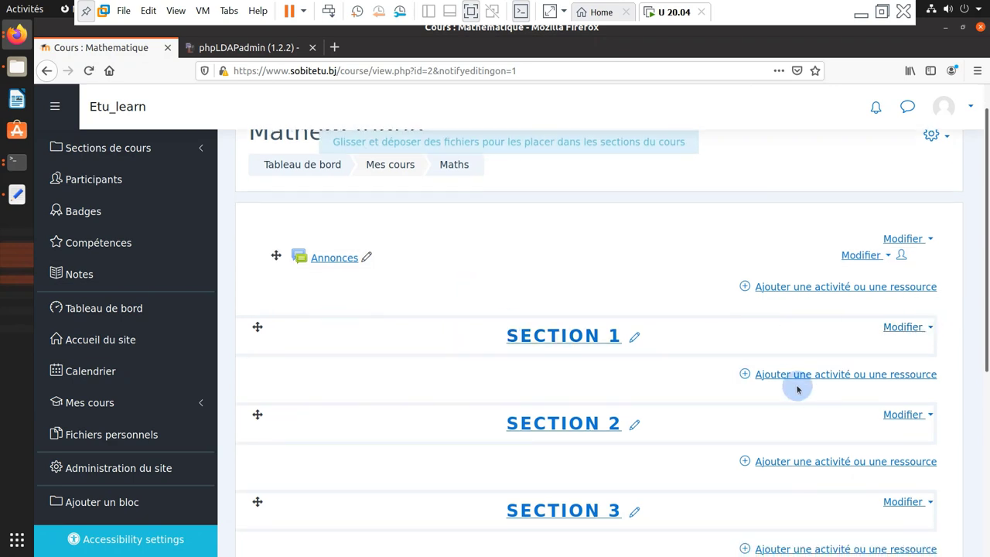
left_click(858, 376)
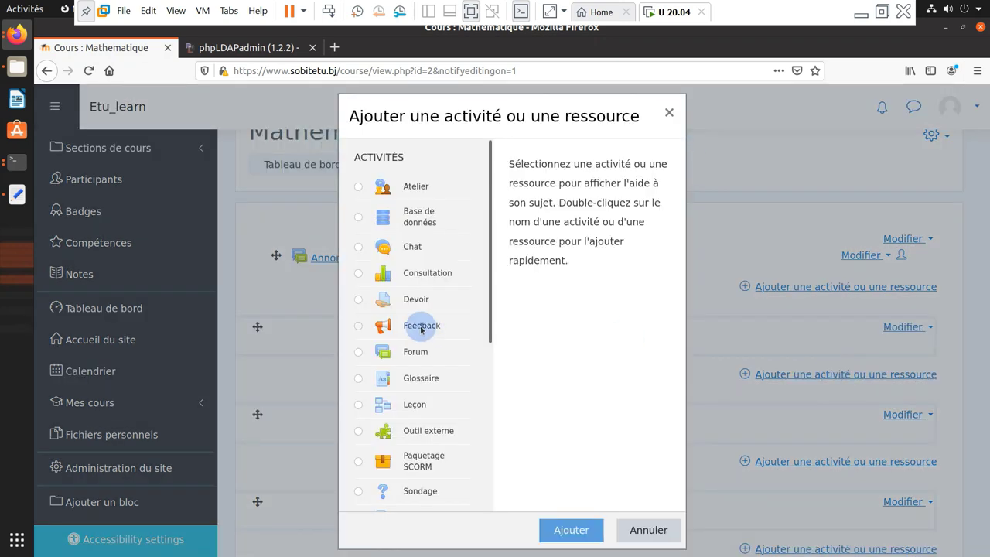
scroll(422, 329, "down", 6)
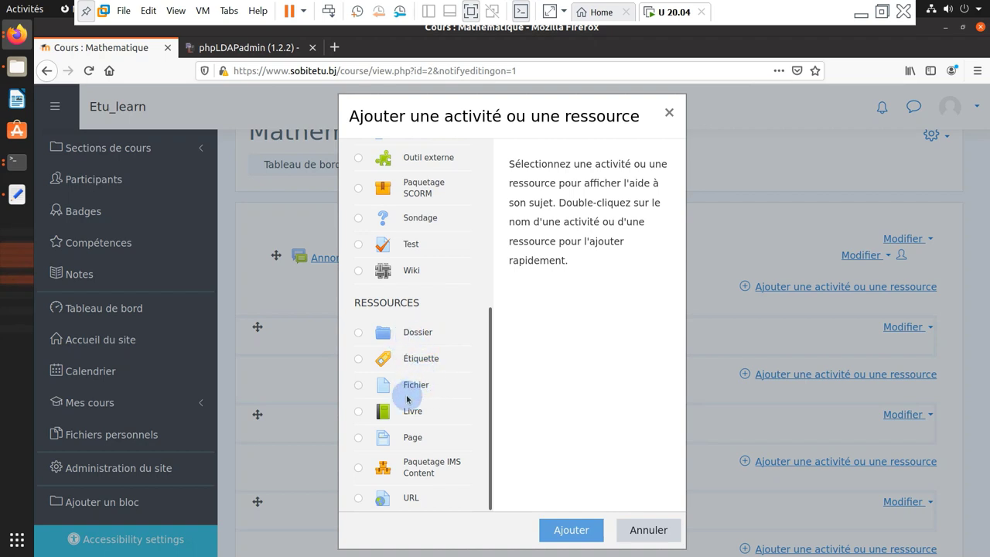
double_click(385, 442)
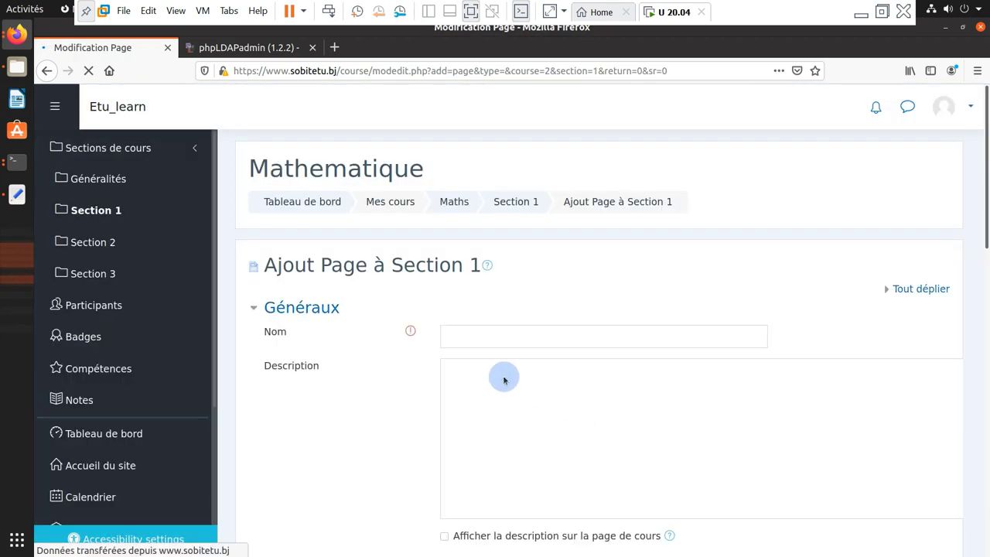
left_click(494, 337)
scroll(492, 357, "down", 6)
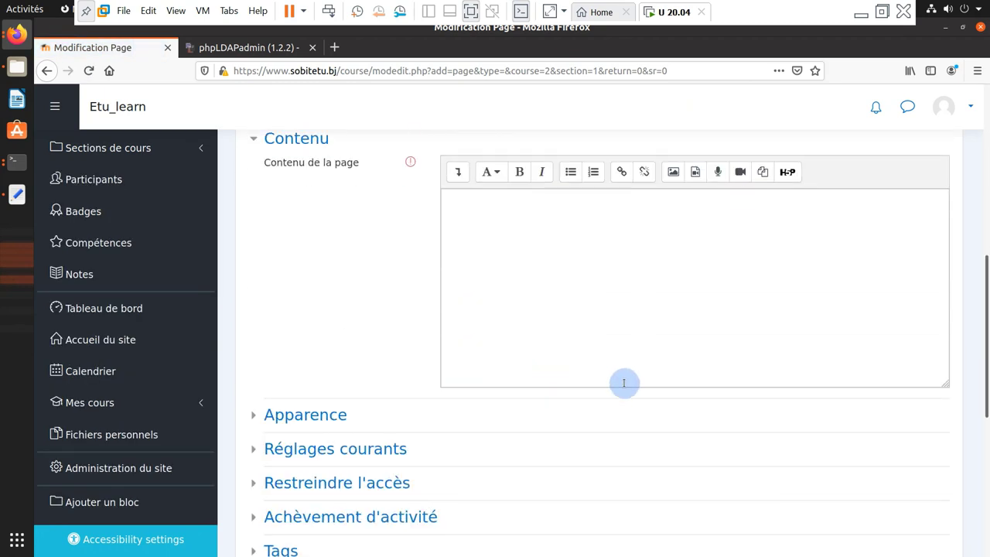
scroll(593, 340, "up", 3)
left_click(18, 37)
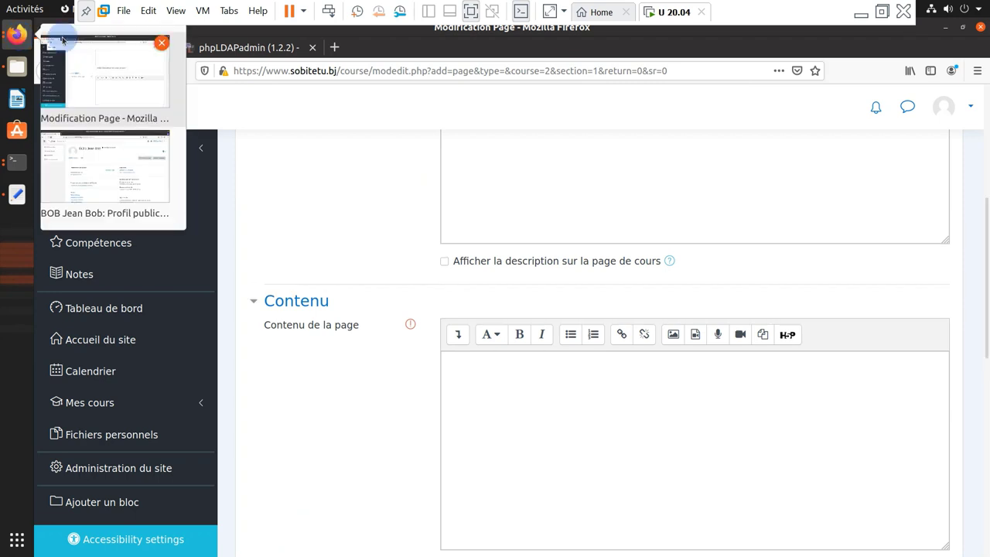
In the student's private window, reload the profile and open the dashboard
left_click(107, 153)
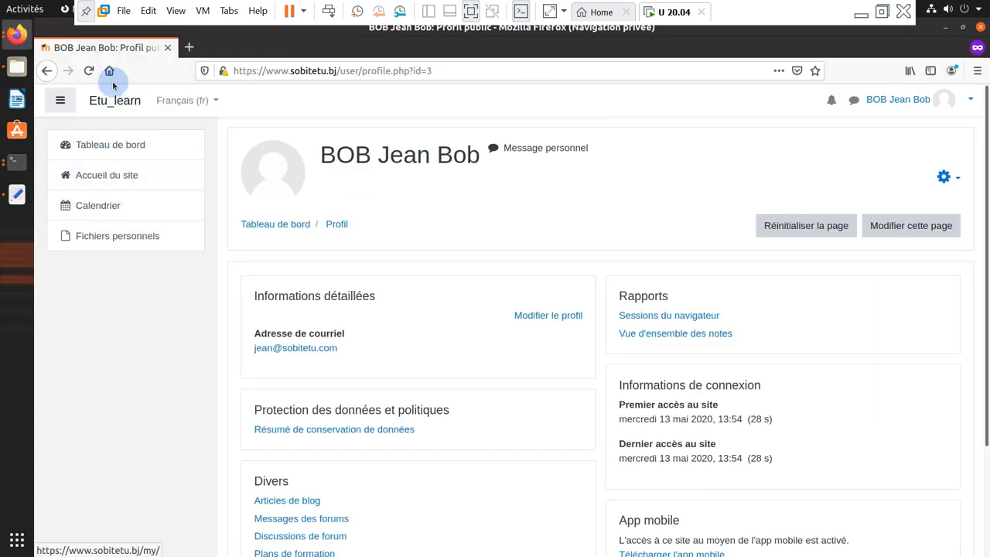
left_click(89, 70)
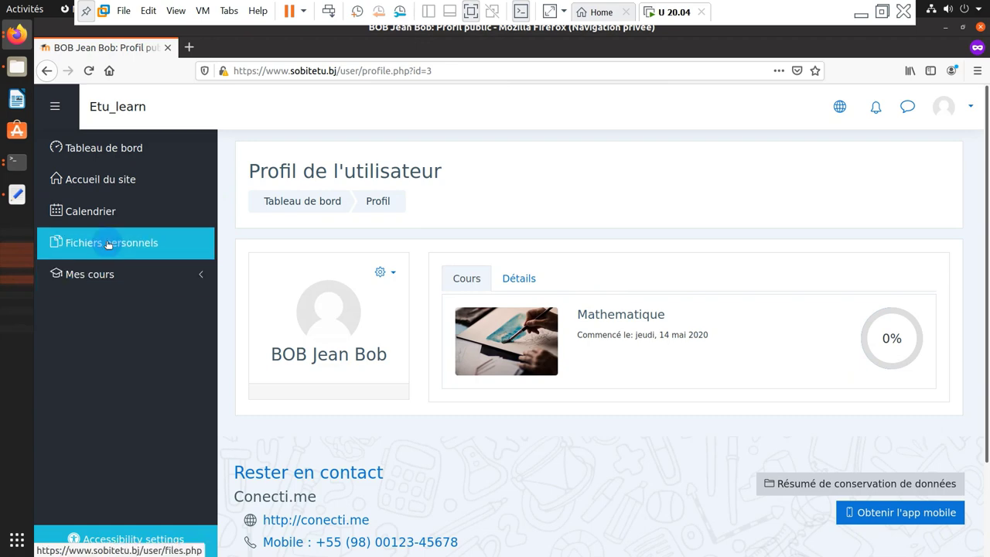
left_click(112, 152)
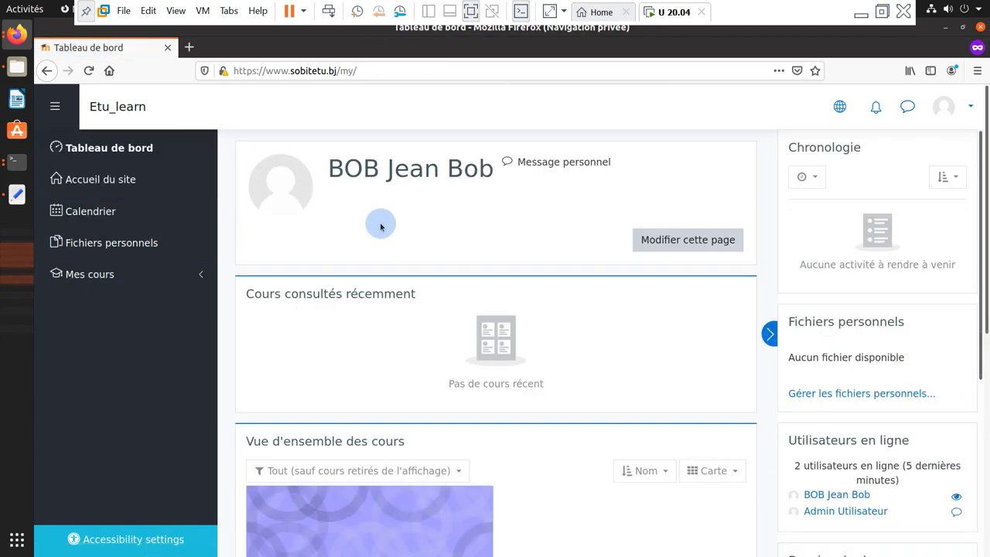
scroll(381, 226, "down", 2)
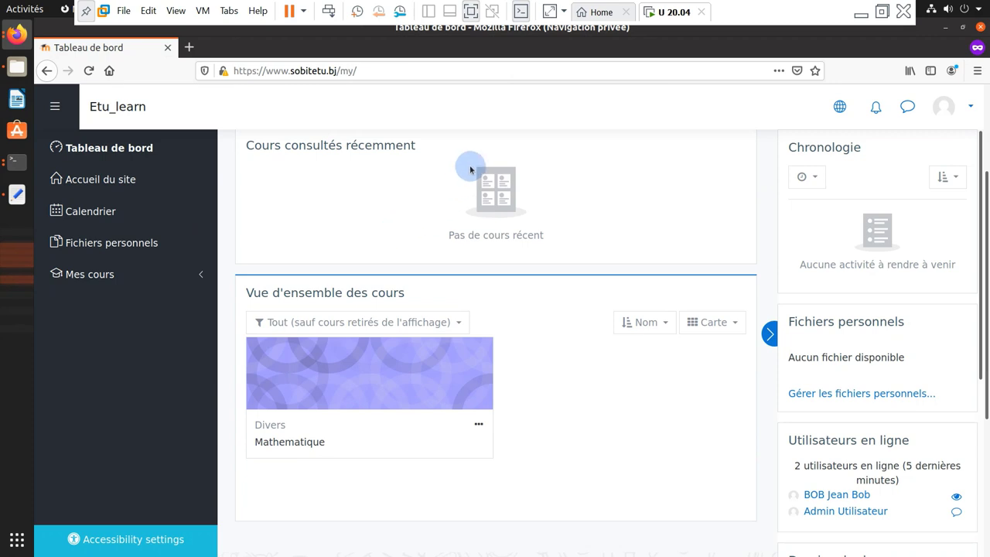
scroll(387, 188, "up", 2)
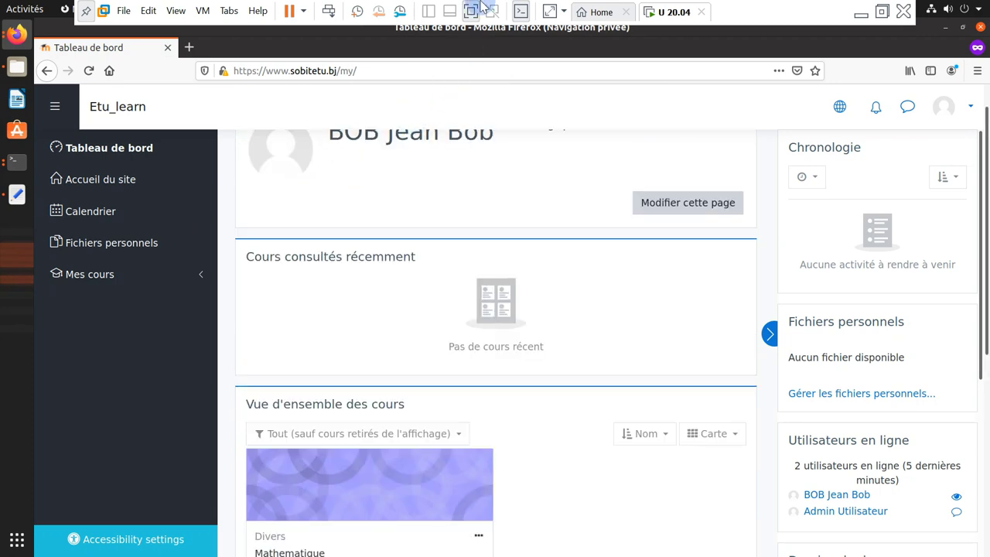
Scroll the student's dashboard to the course overview listing Mathematique under Divers
mouse_move(498, 6)
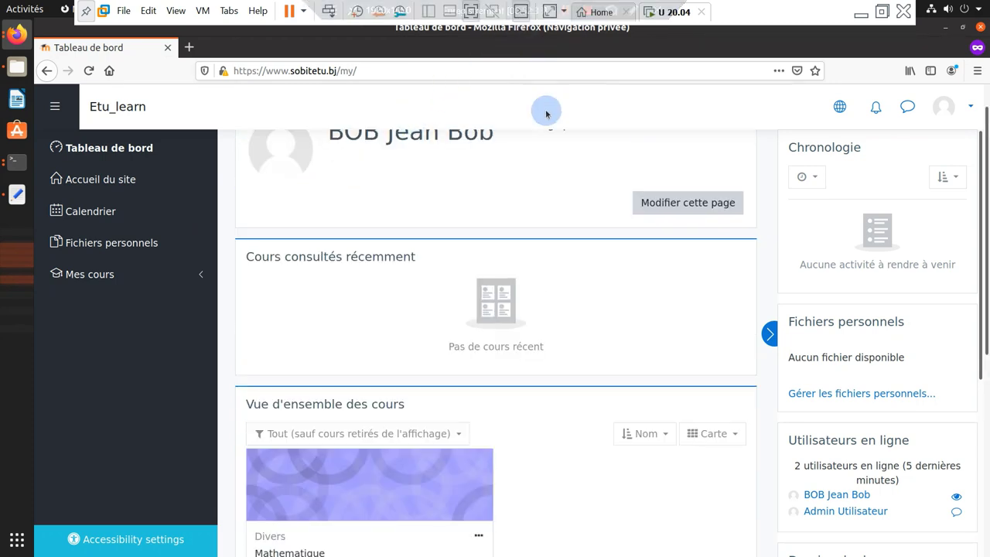
left_click(470, 342)
scroll(324, 285, "down", 6)
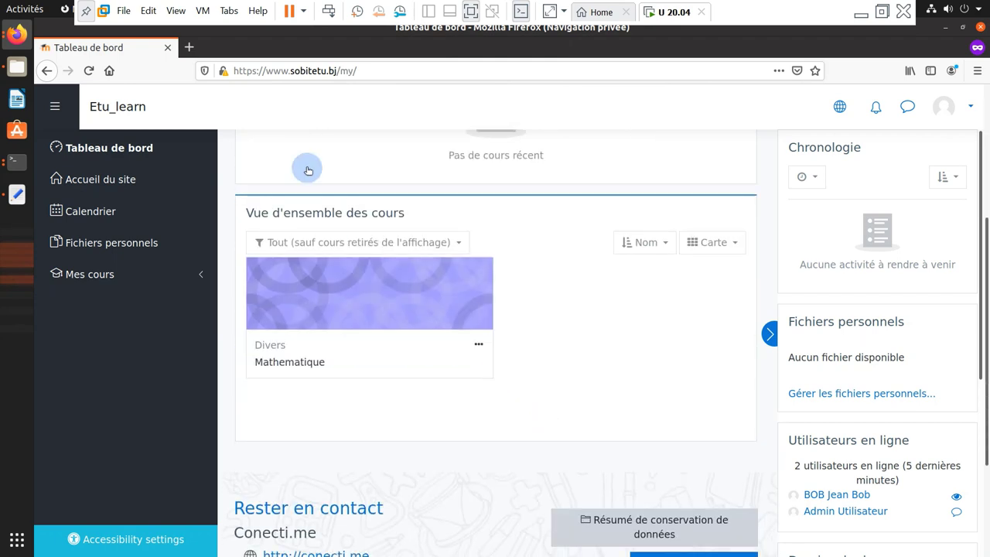
left_click(17, 34)
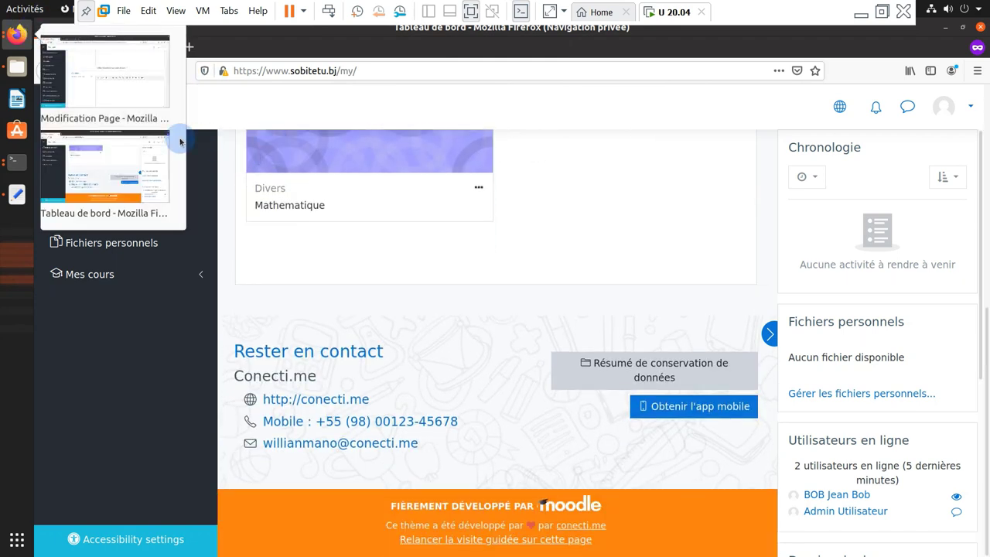
left_click(118, 99)
left_click(367, 43)
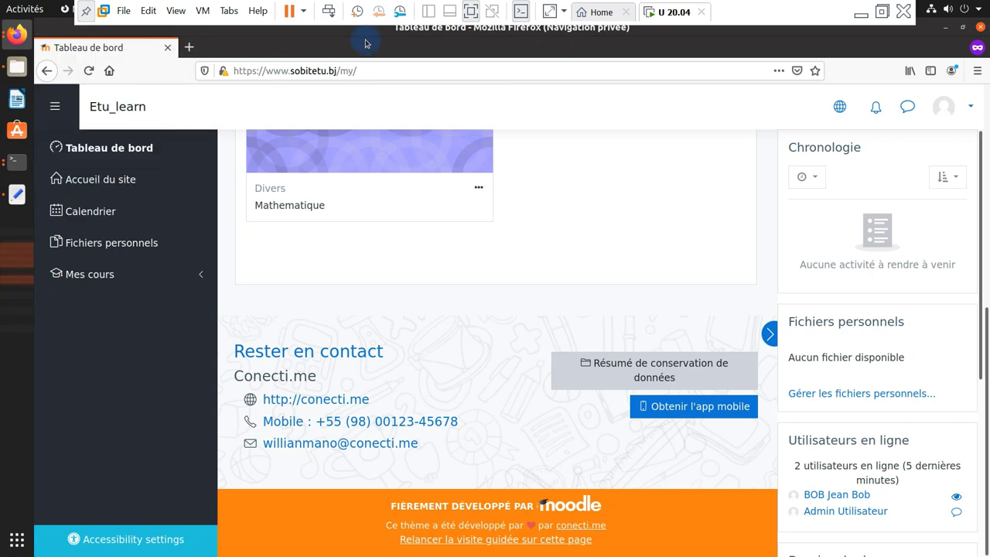